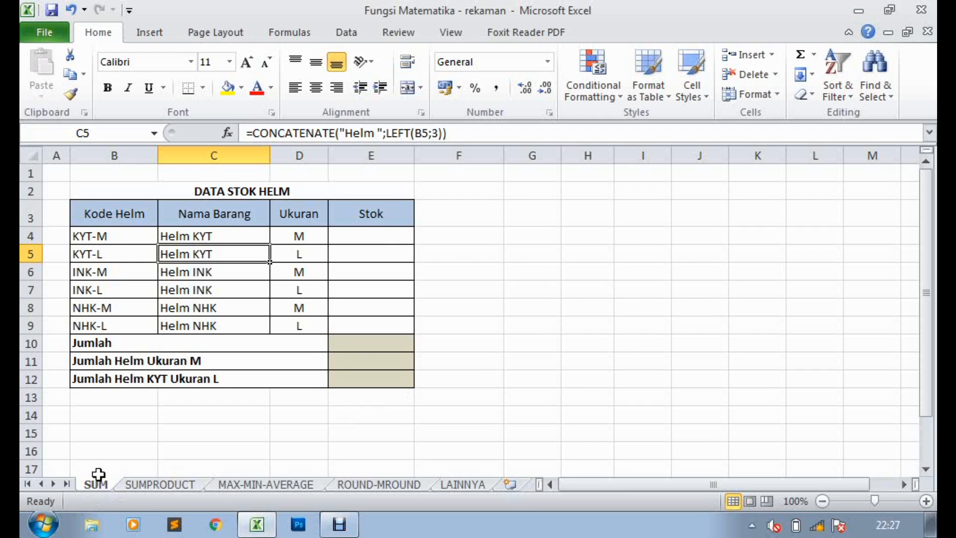
# - Look through the SUMPRODUCT, MAX-MIN-AVERAGE, ROUND-MROUND and LAINNYA sheets, and return to the SUM sheet
pyautogui.click(157, 482)
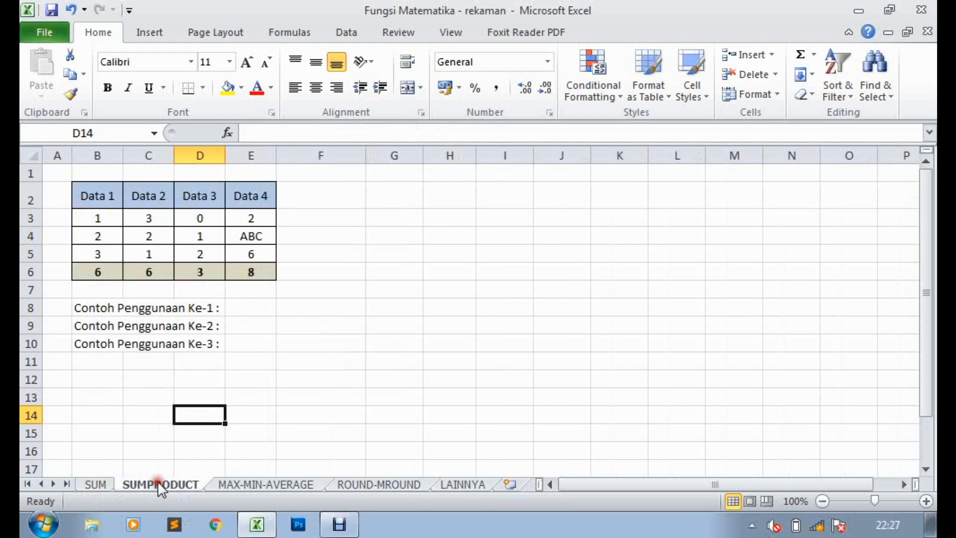
pyautogui.click(247, 485)
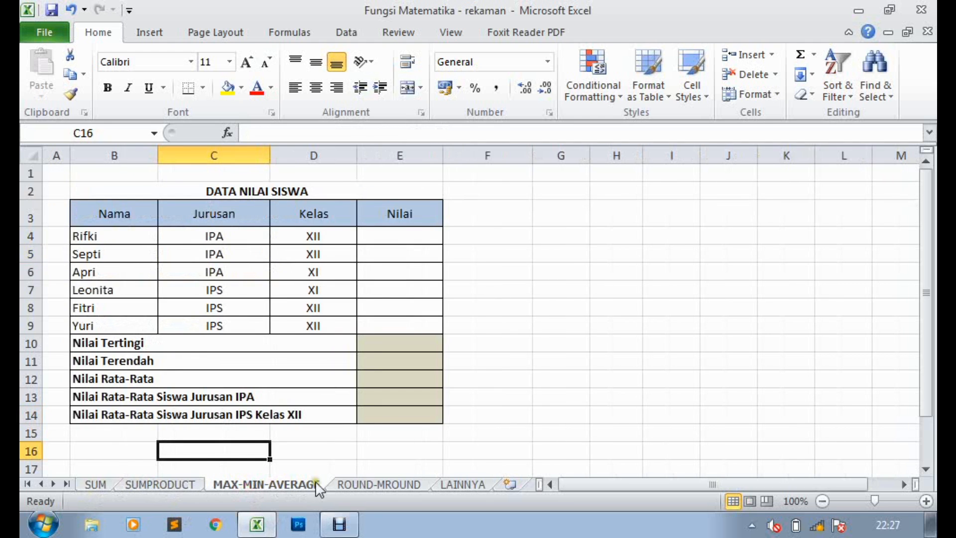
pyautogui.click(359, 483)
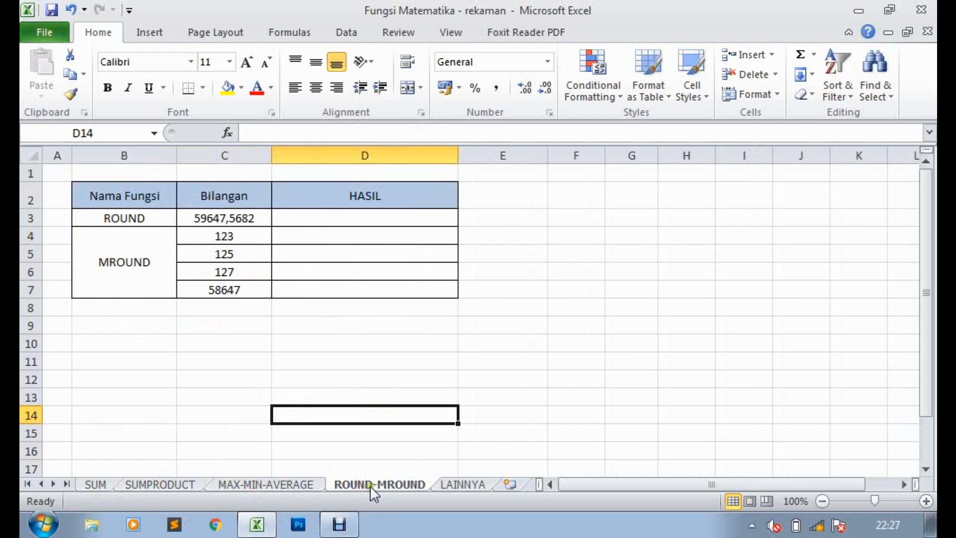
pyautogui.click(463, 485)
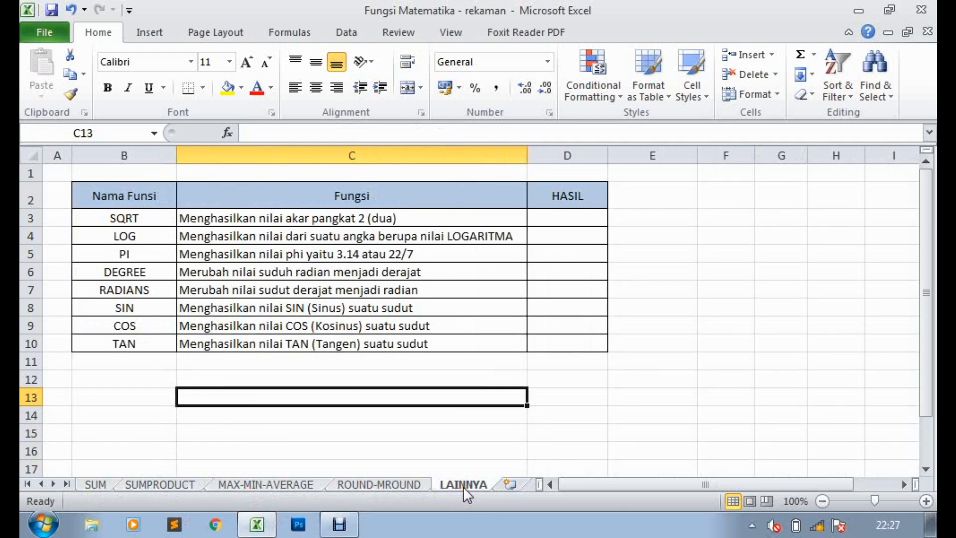
pyautogui.click(106, 486)
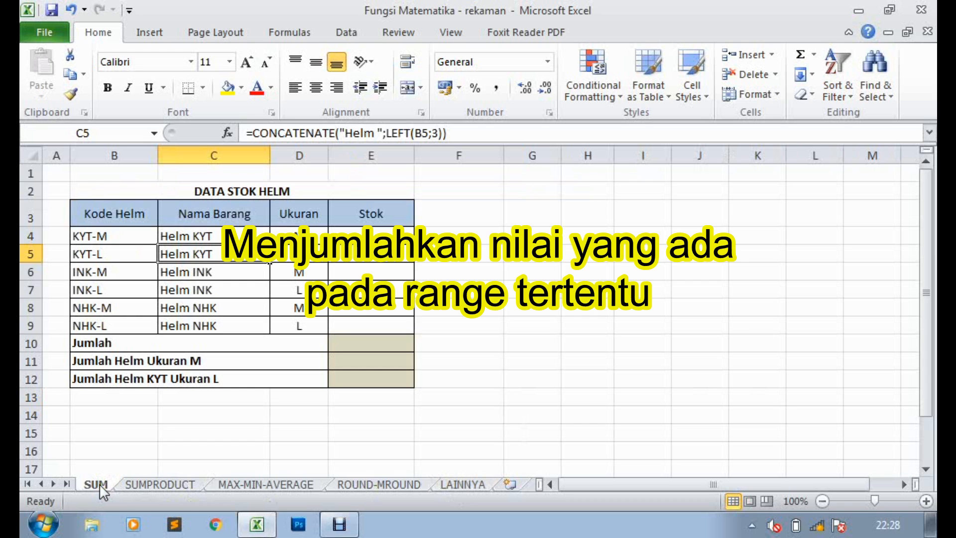
# - Examine the DATA STOK HELM table, including the helmet codes and the formulas behind Nama Barang and Ukuran in row 4
pyautogui.moveTo(215, 192); pyautogui.dragTo(199, 386)
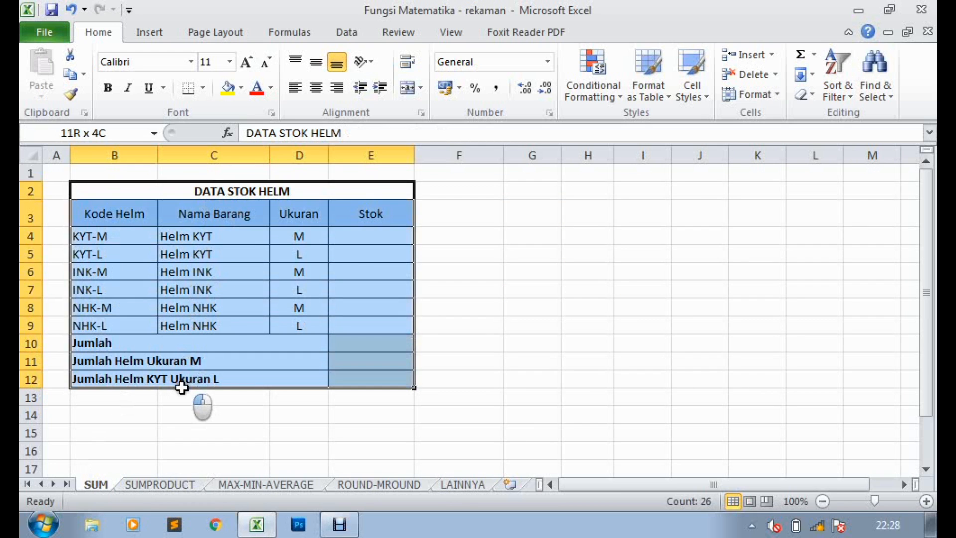
pyautogui.click(133, 216)
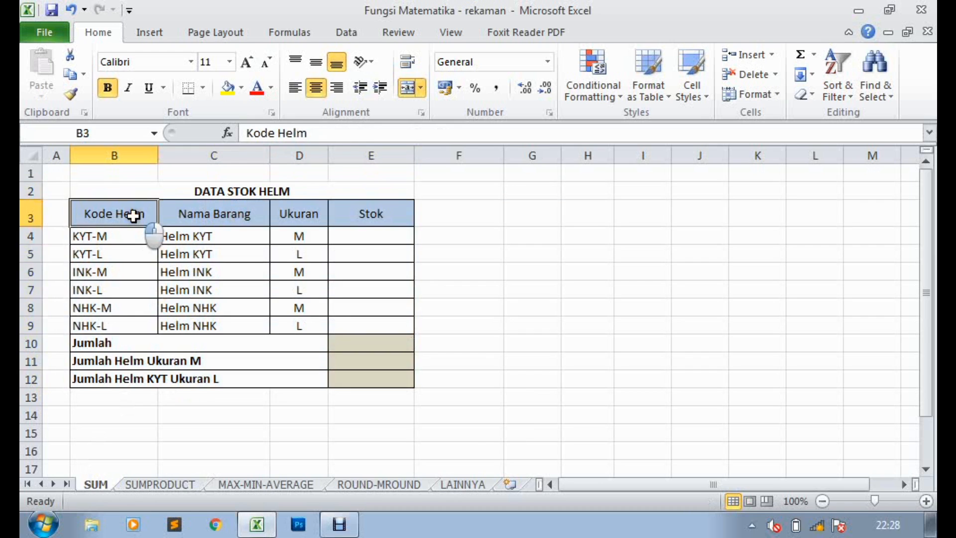
pyautogui.click(117, 241)
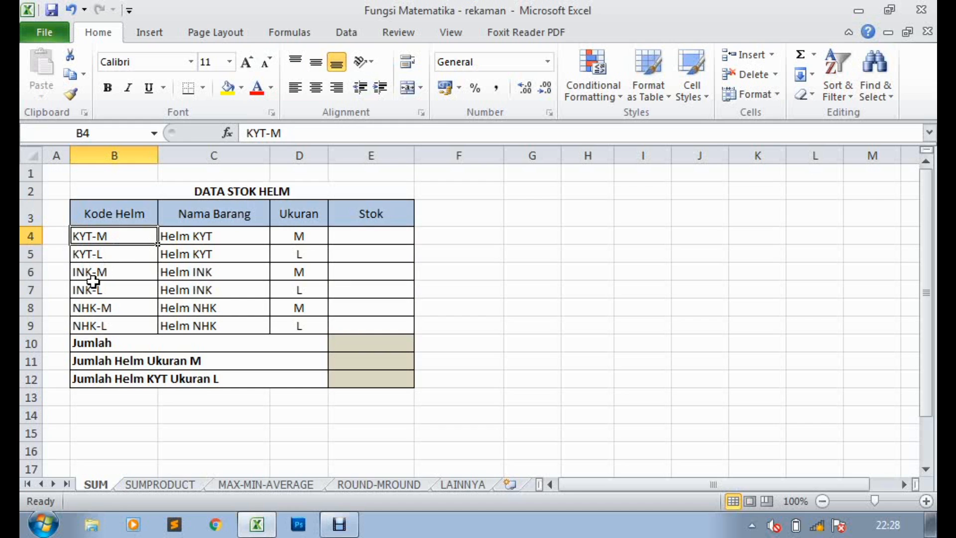
pyautogui.click(199, 213)
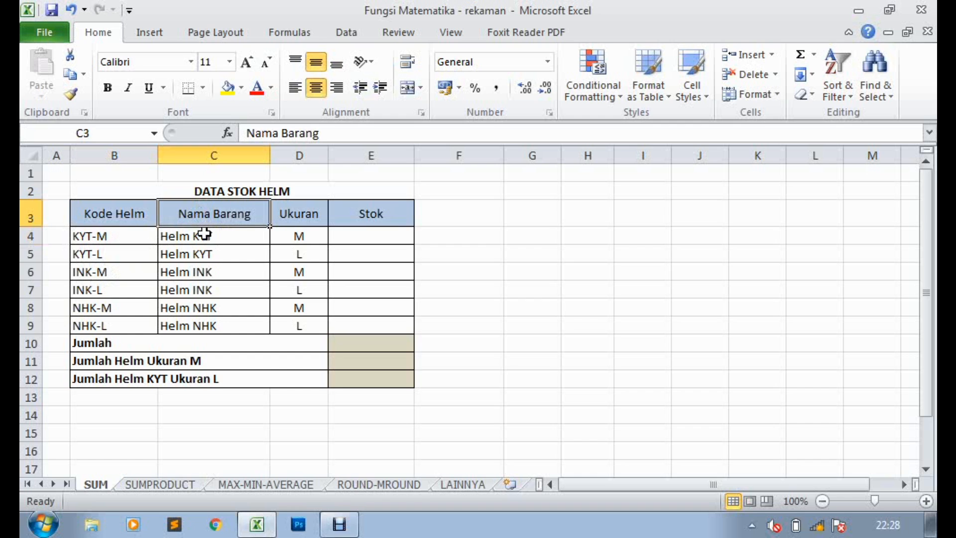
pyautogui.click(204, 234)
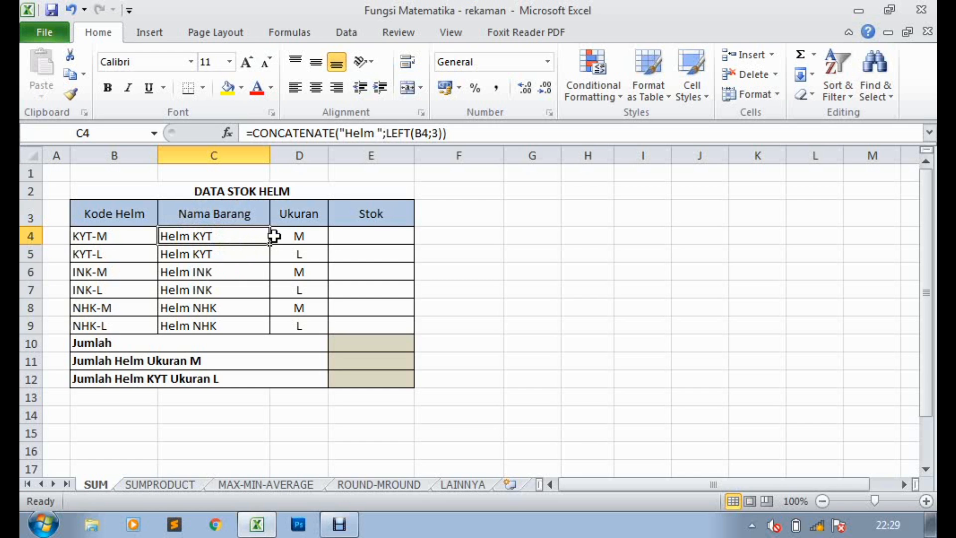
pyautogui.click(300, 238)
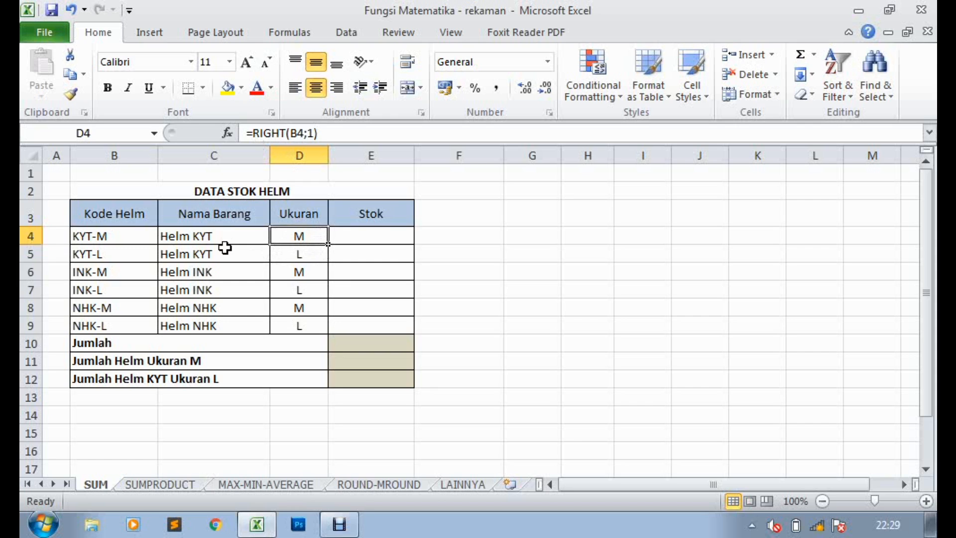
pyautogui.click(123, 237)
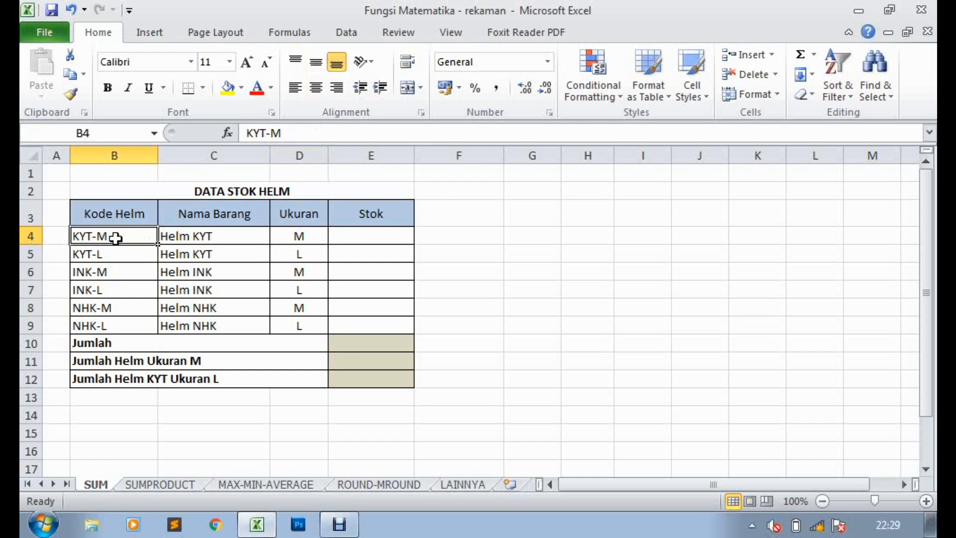
pyautogui.click(293, 240)
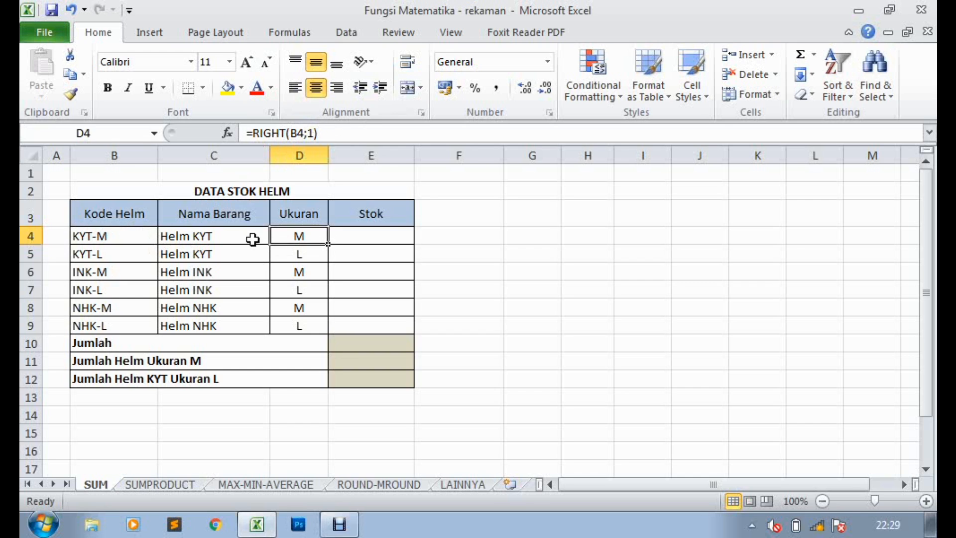
# - Fill the Stok column in E4:E9 with the values 10, 15, 10, 12, 10 and 14
pyautogui.click(352, 237)
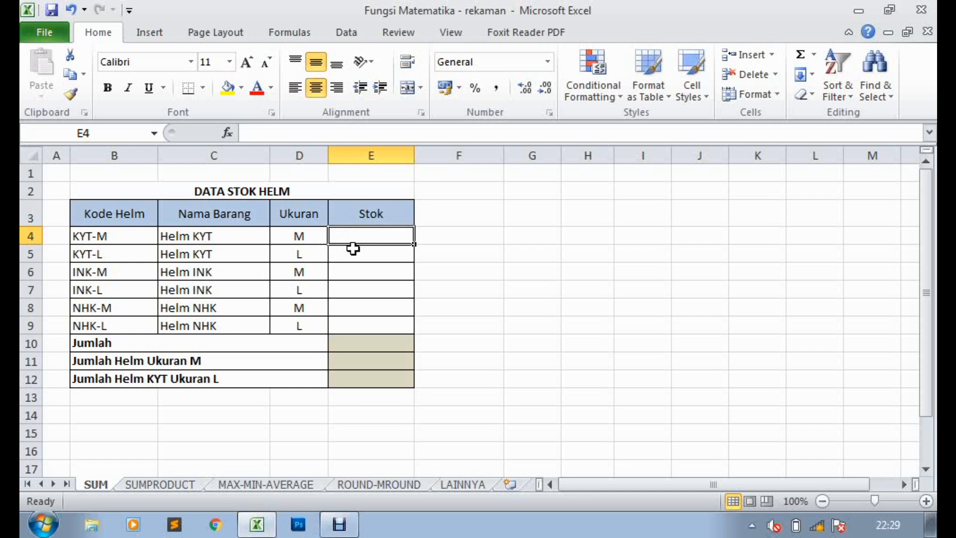
pyautogui.write('10')
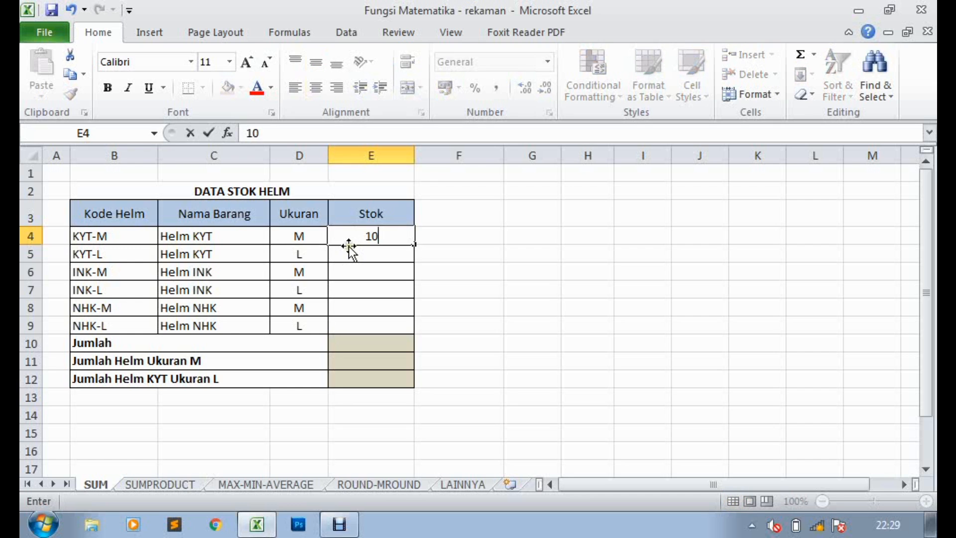
pyautogui.press('Return')
pyautogui.write('15')
pyautogui.press('Return')
pyautogui.write('10')
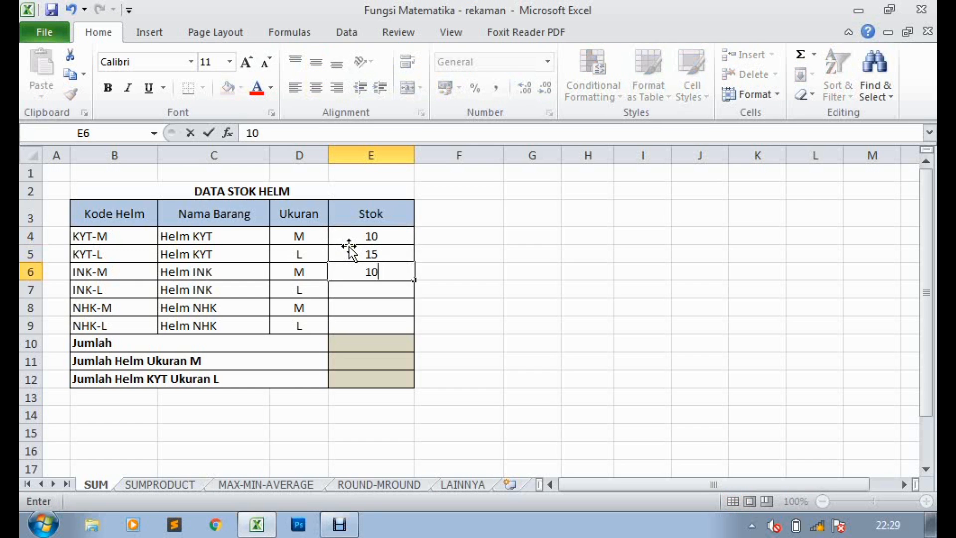
pyautogui.press('Return')
pyautogui.write('12')
pyautogui.press('Return')
pyautogui.write('10')
pyautogui.press('Return')
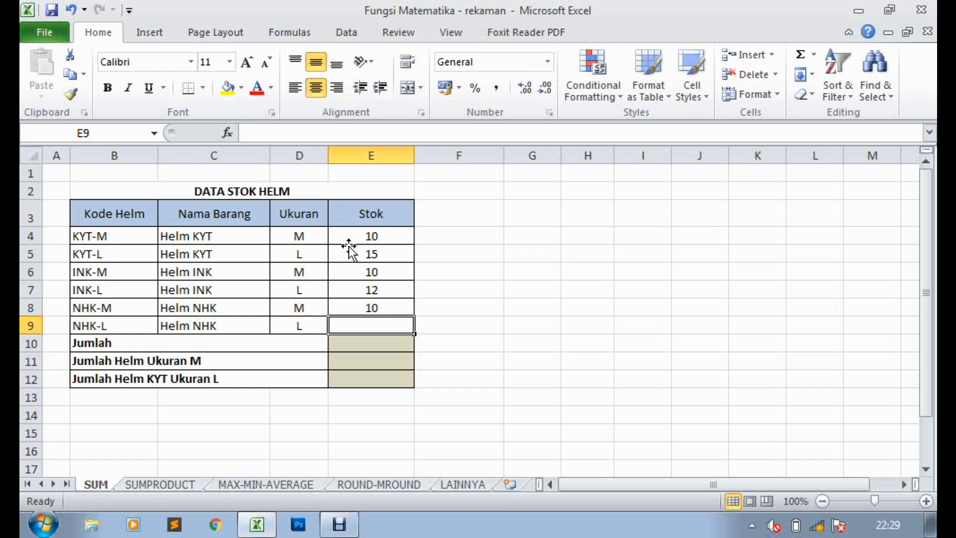
pyautogui.write('14')
pyautogui.press('Return')
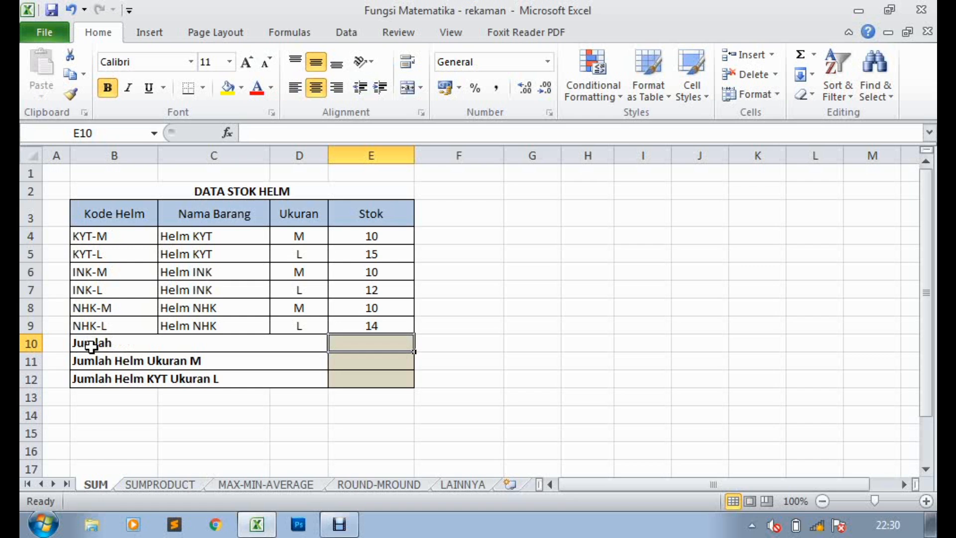
# - Total the stock in the Jumlah cell E10 by adding the cells individually with =E4+E5+E6+E7+E8+E9
pyautogui.click(371, 236)
pyautogui.moveTo(371, 236); pyautogui.dragTo(375, 327)
pyautogui.click(372, 346)
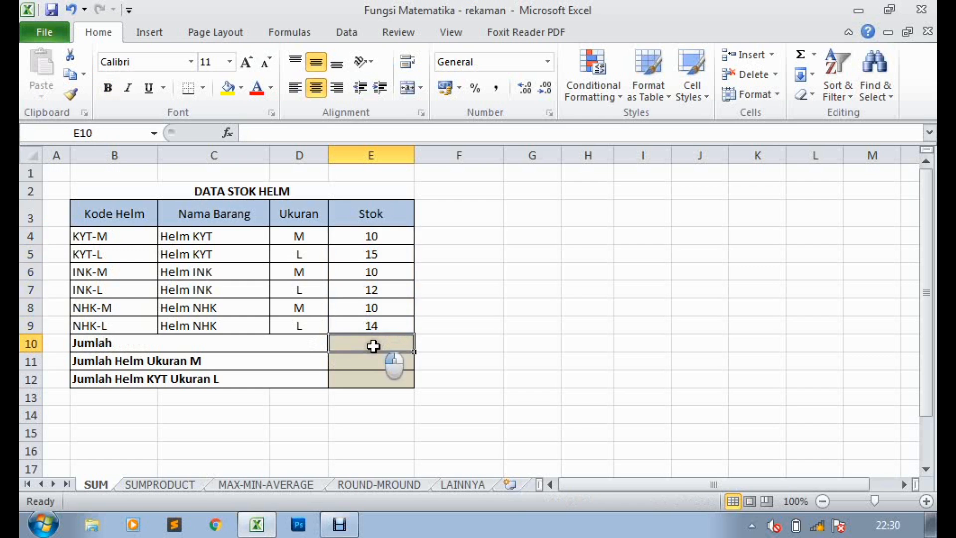
pyautogui.write('=')
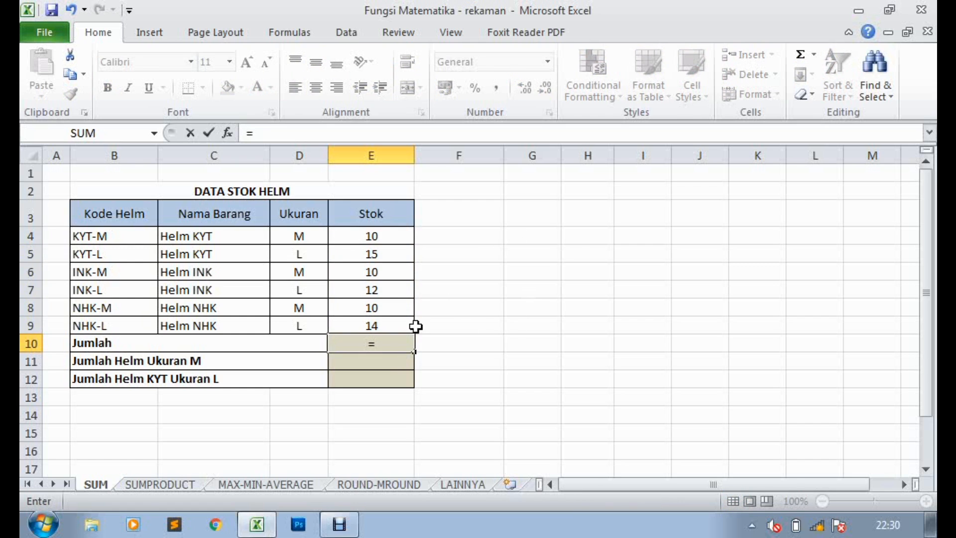
pyautogui.click(373, 237)
pyautogui.write('+')
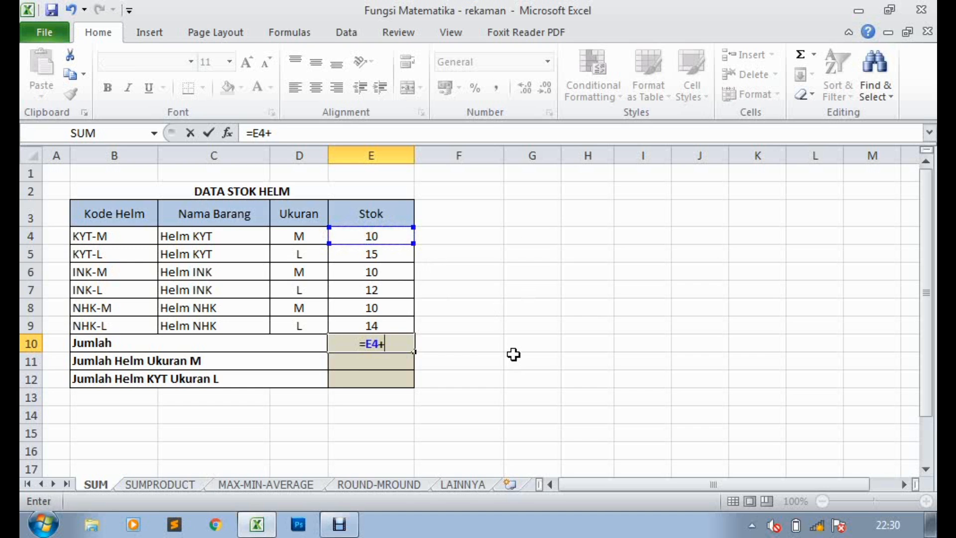
pyautogui.click(369, 255)
pyautogui.write('+')
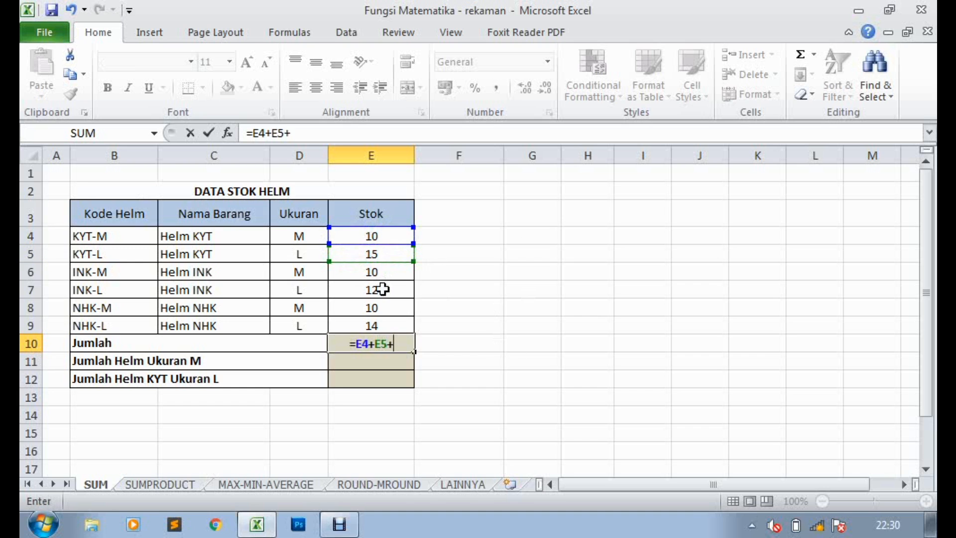
pyautogui.click(369, 273)
pyautogui.write('+')
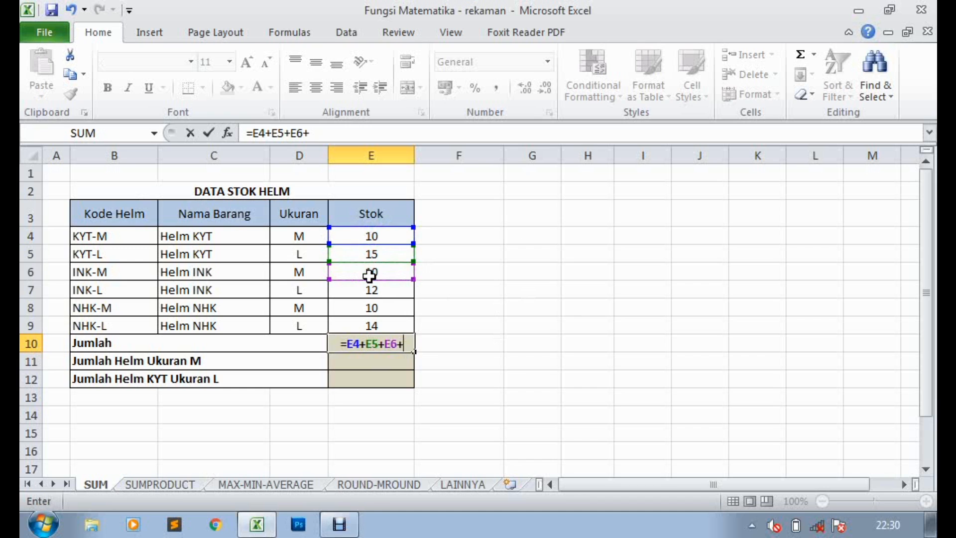
pyautogui.click(354, 290)
pyautogui.write('+')
pyautogui.click(353, 306)
pyautogui.write('+')
pyautogui.click(357, 324)
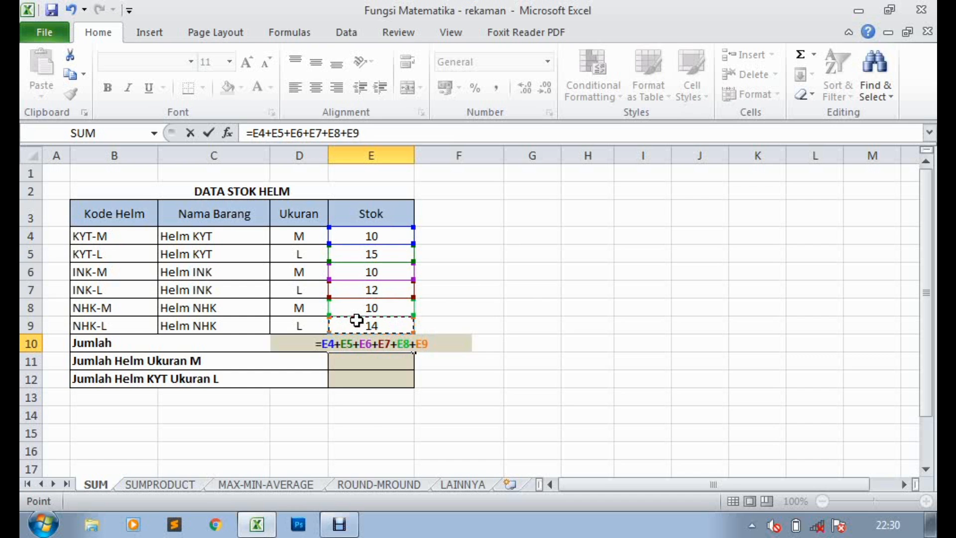
pyautogui.press('Return')
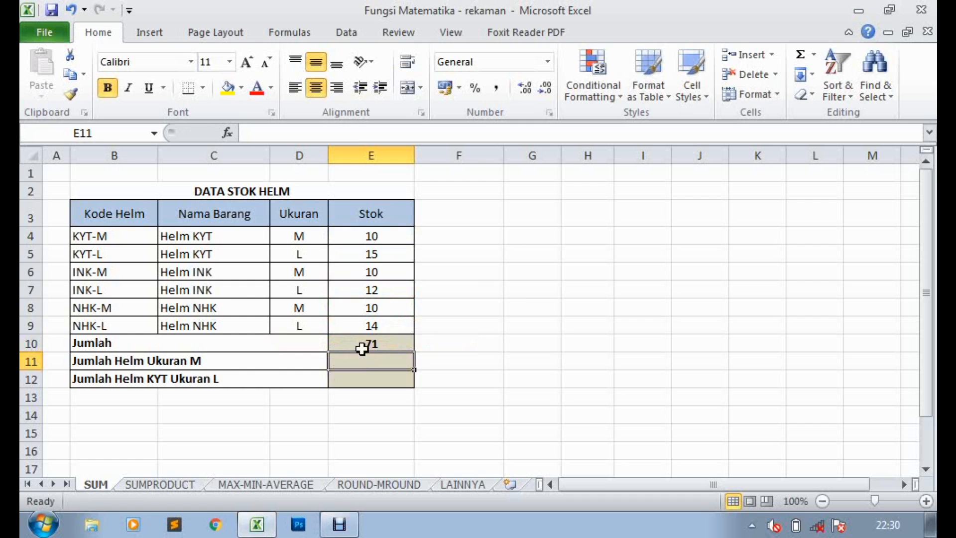
# - Clear the cell-by-cell addition formula from the Jumlah cell E10
pyautogui.click(370, 343)
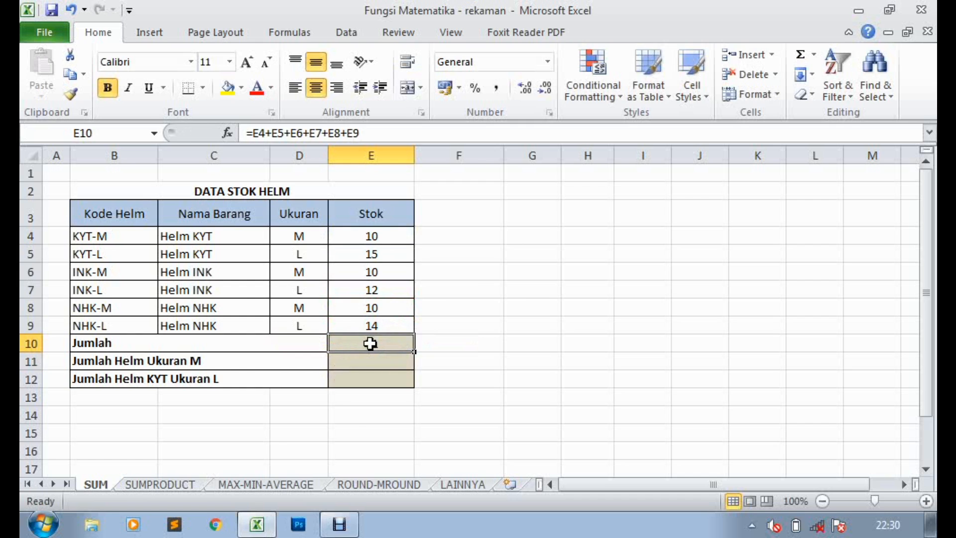
pyautogui.moveTo(390, 135); pyautogui.dragTo(152, 113)
pyautogui.press('BackSpace')
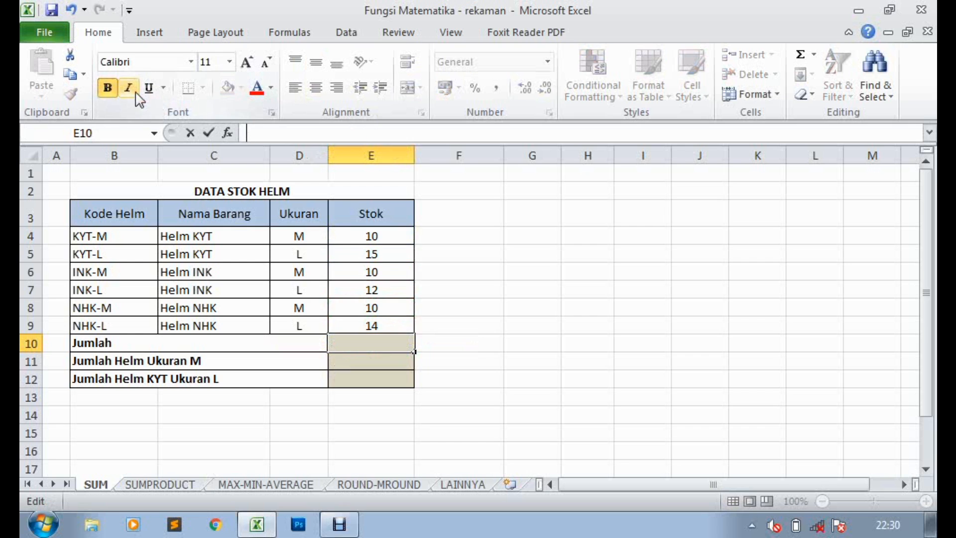
pyautogui.click(476, 362)
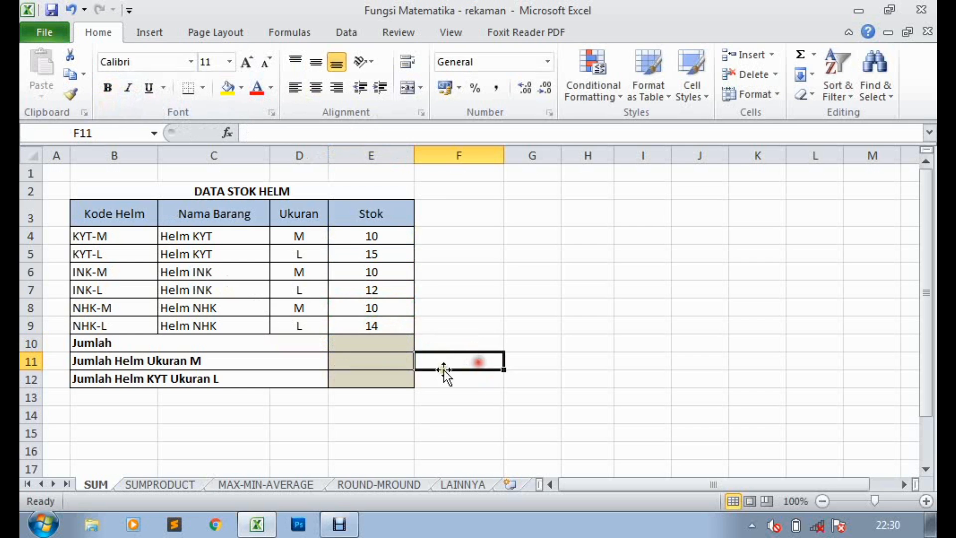
# - Calculate the total stock in the Jumlah cell E10 with the formula =SUM(E4:E9) and check the entered formula
pyautogui.click(377, 343)
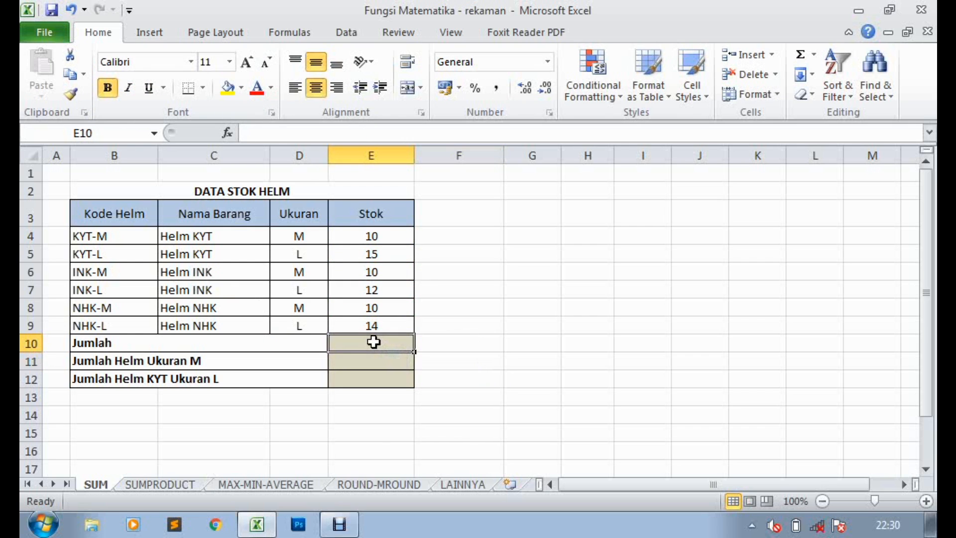
pyautogui.write('=')
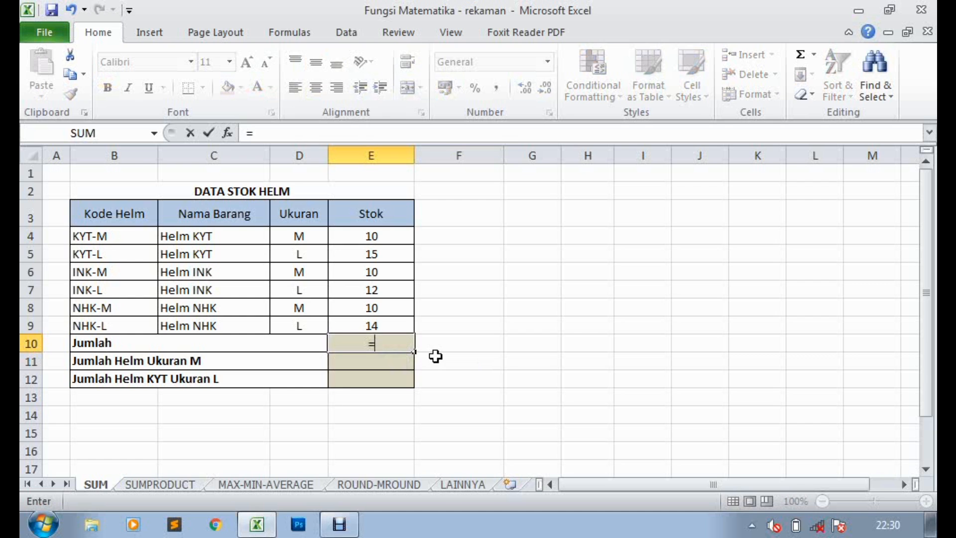
pyautogui.write('su')
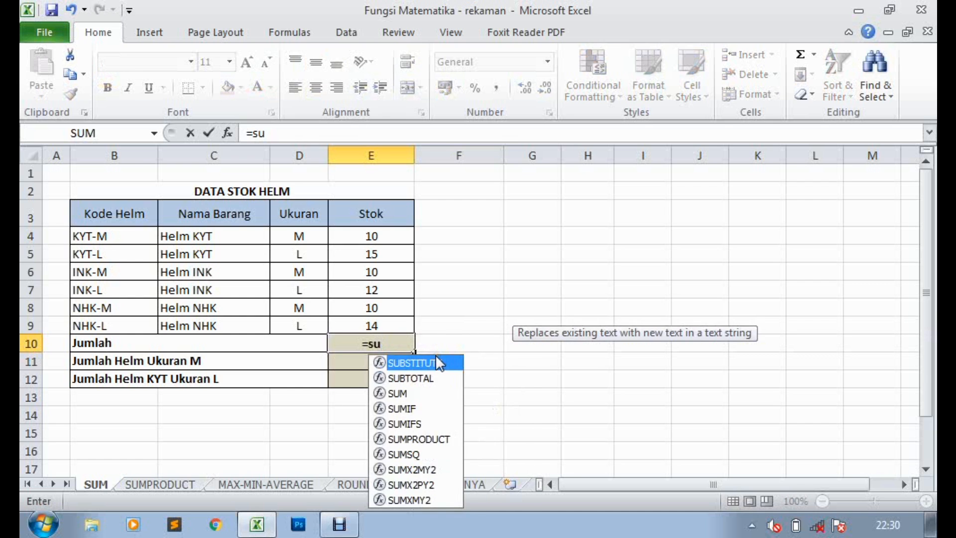
pyautogui.write('m(')
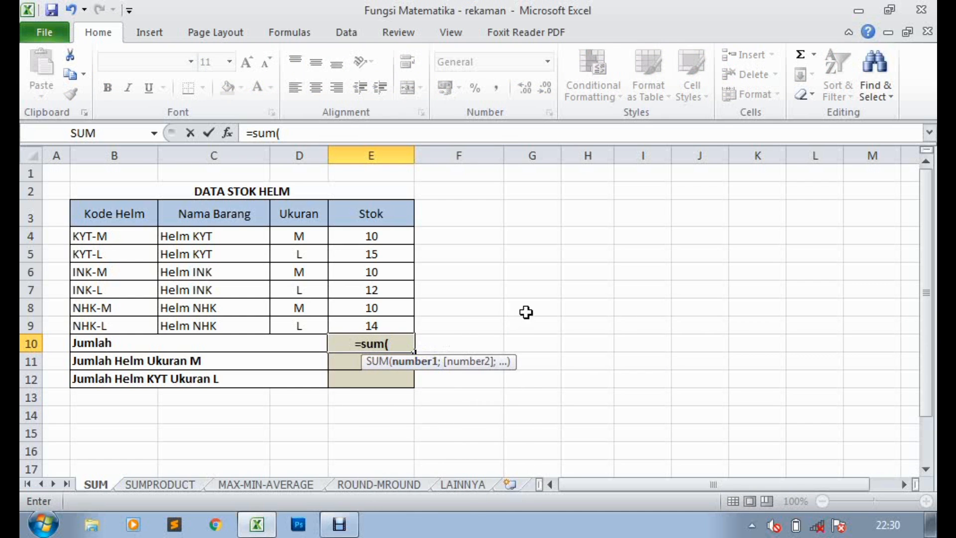
pyautogui.click(371, 236)
pyautogui.moveTo(371, 236); pyautogui.dragTo(372, 324)
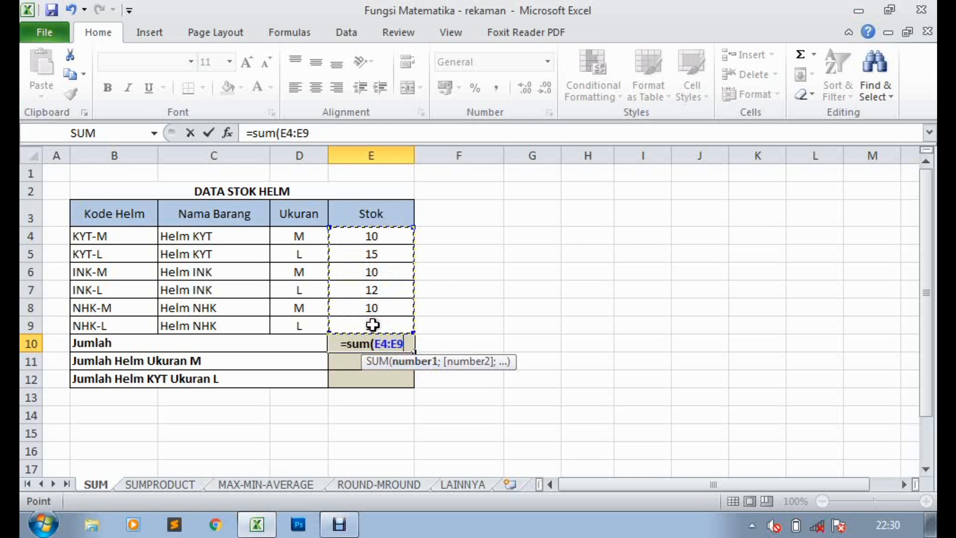
pyautogui.write(')')
pyautogui.press('Return')
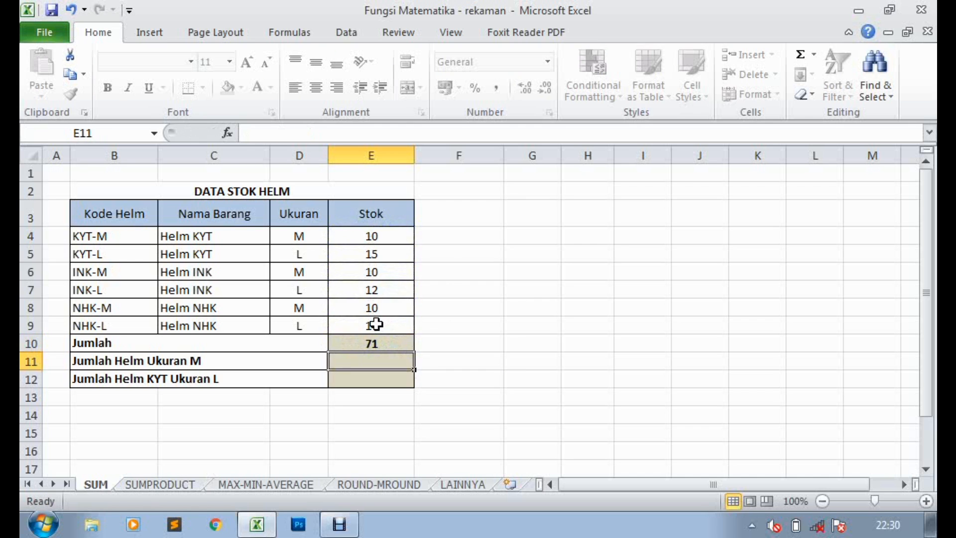
pyautogui.click(393, 343)
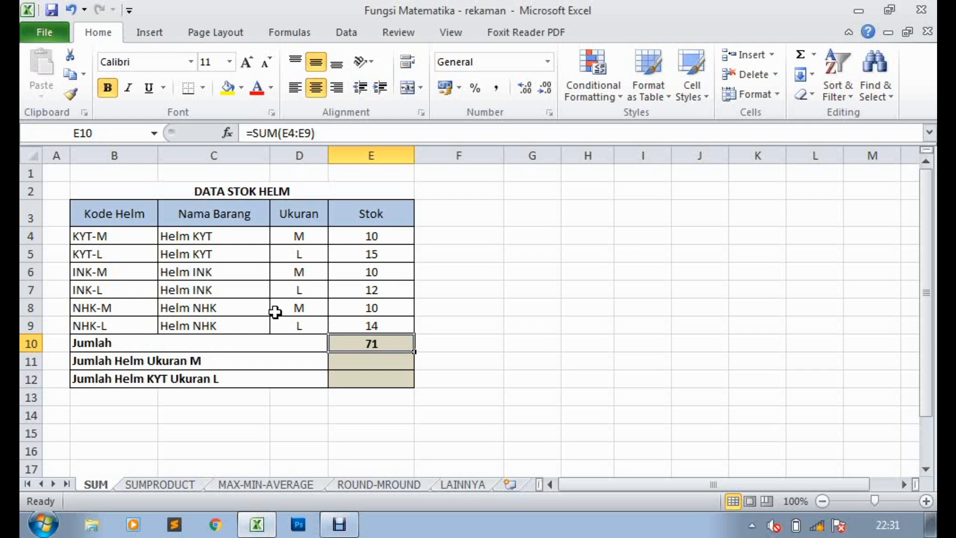
# - Start a SUMIF formula in the Jumlah Helm Ukuran M cell E11 with the Ukuran cells D4:D9 as the criteria range
pyautogui.moveTo(303, 235); pyautogui.dragTo(351, 238)
pyautogui.moveTo(305, 274); pyautogui.dragTo(351, 273)
pyautogui.moveTo(323, 307)
pyautogui.mouseDown()
pyautogui.moveTo(396, 329)
pyautogui.moveTo(316, 312)
pyautogui.mouseUp()
pyautogui.click(459, 303)
pyautogui.click(372, 358)
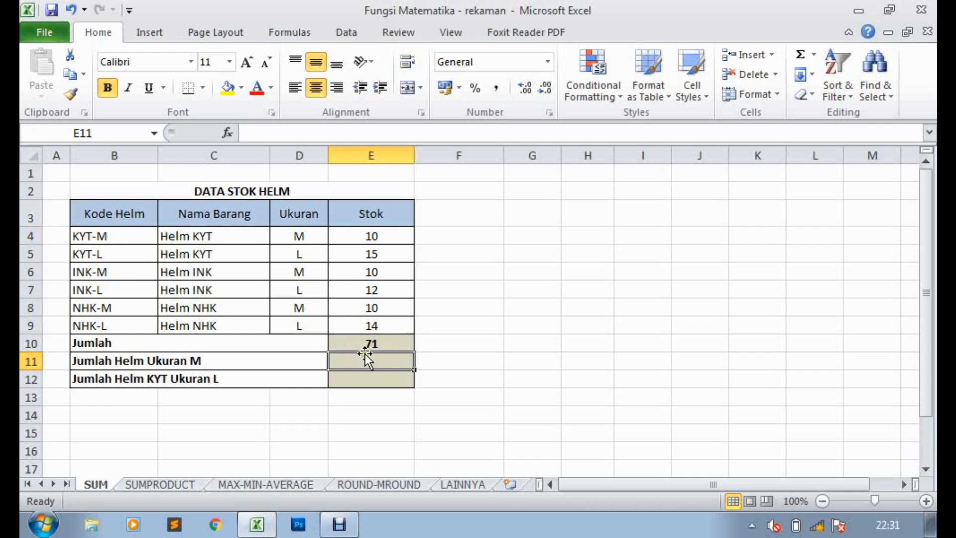
pyautogui.write('=')
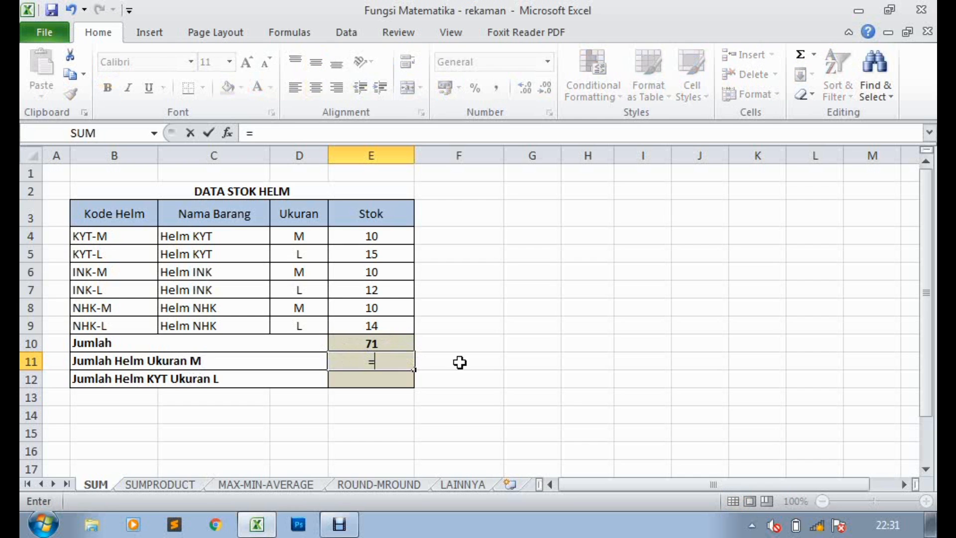
pyautogui.write('sum')
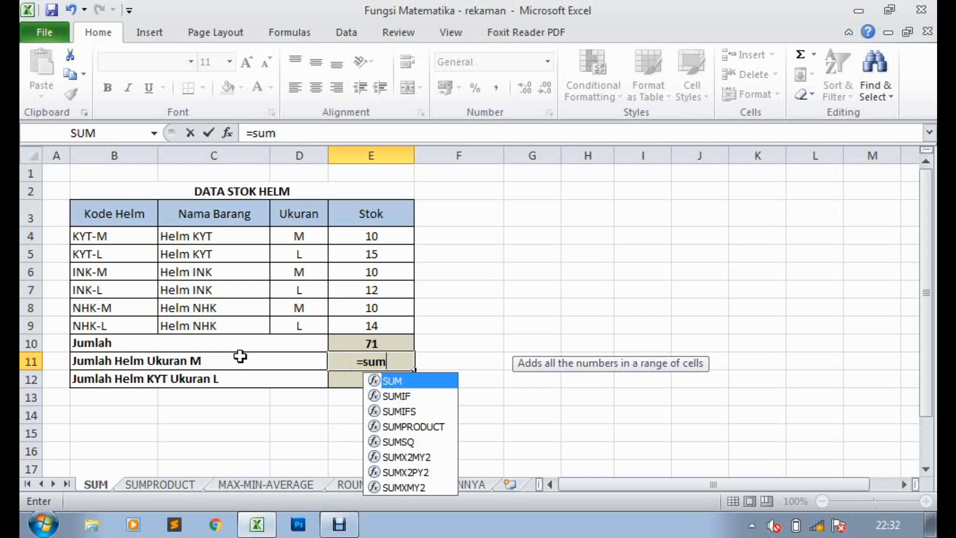
pyautogui.write('if')
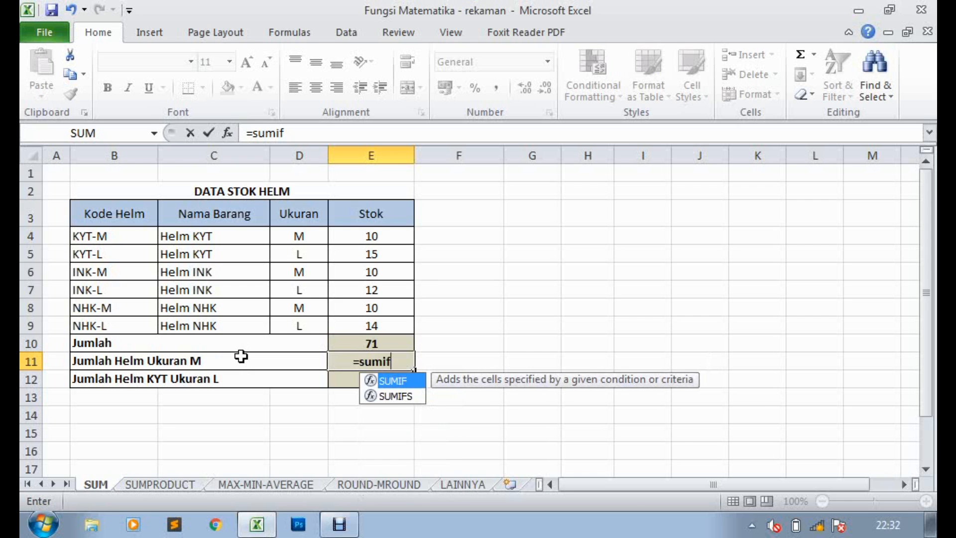
pyautogui.doubleClick(390, 380)
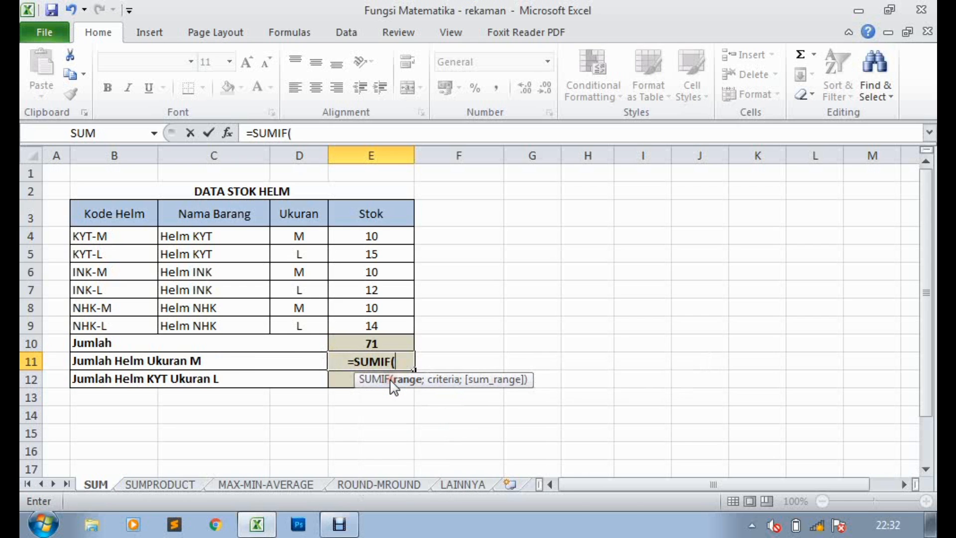
pyautogui.write('(')
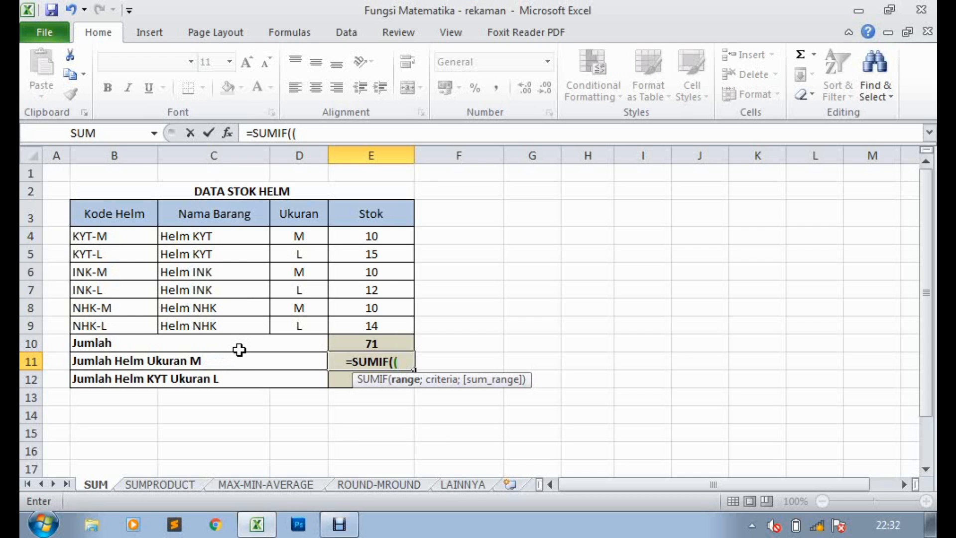
pyautogui.press('BackSpace')
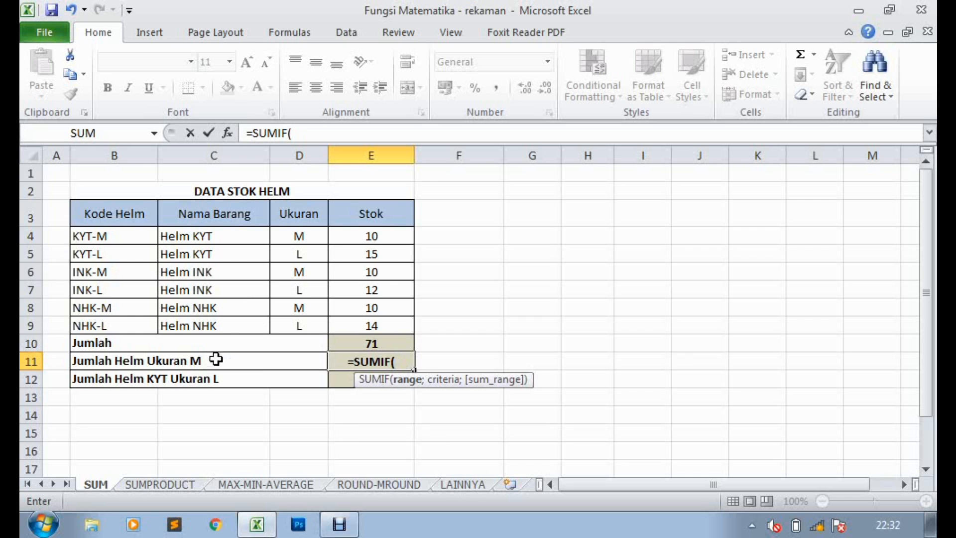
pyautogui.moveTo(301, 236); pyautogui.dragTo(306, 326)
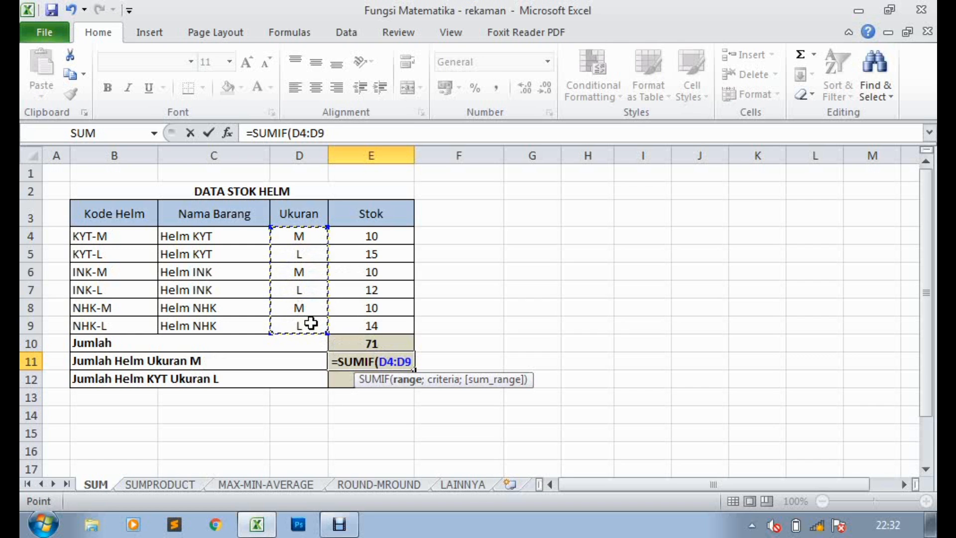
pyautogui.write(';')
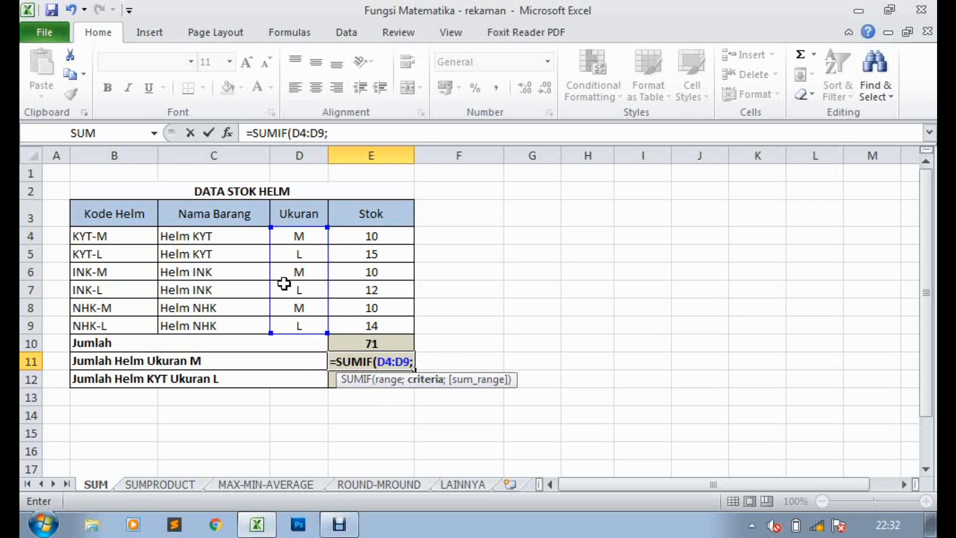
# - Complete the SUMIF formula in E11 with the criterion "M" and the sum range E4:E9, and check the entered formula
pyautogui.write('"')
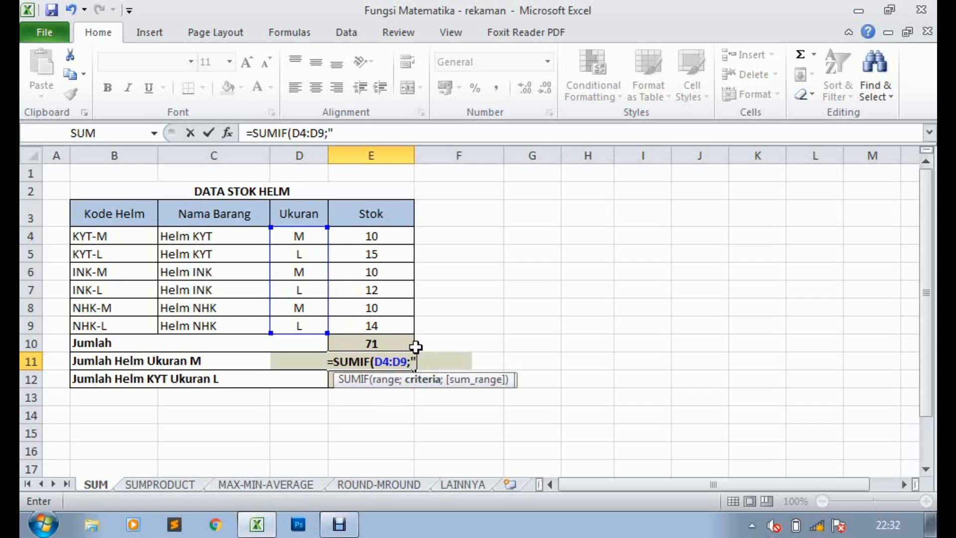
pyautogui.write('M"')
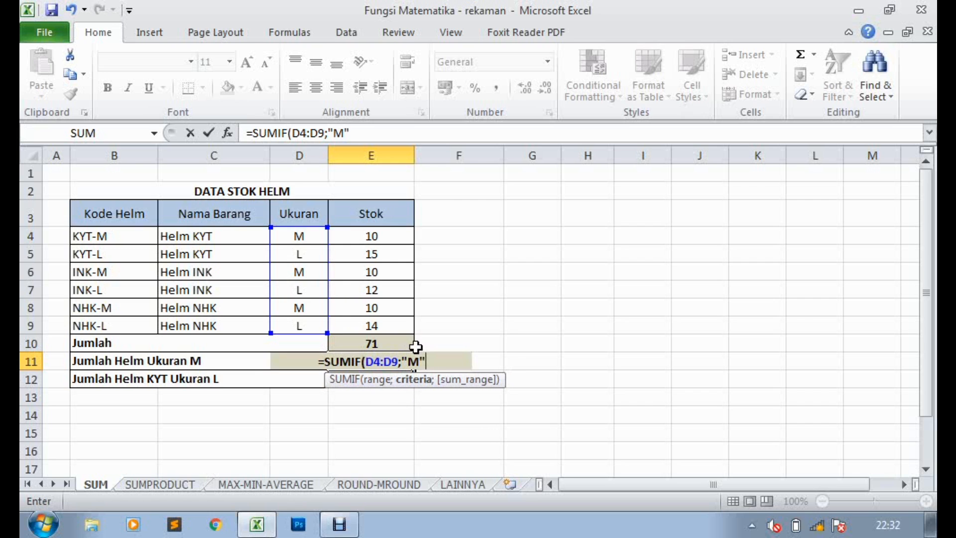
pyautogui.write(';')
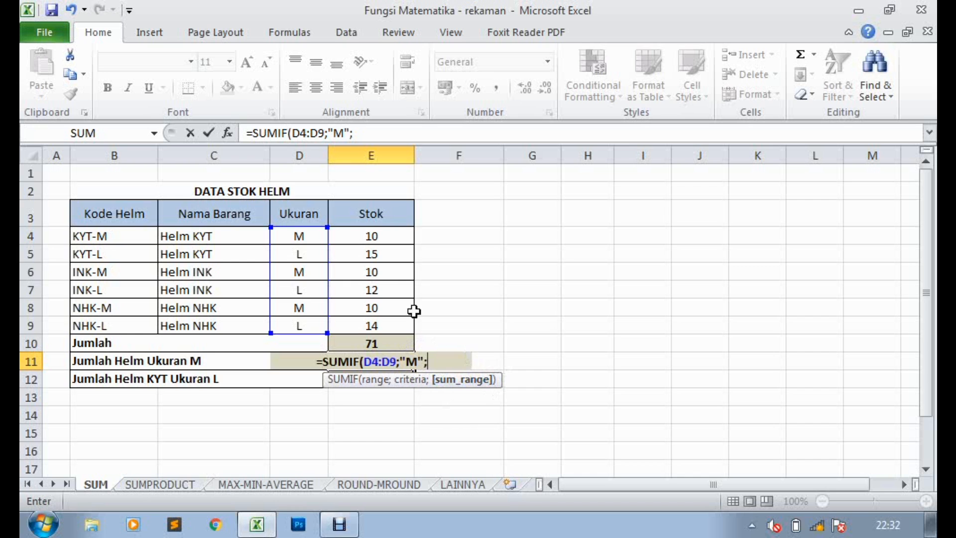
pyautogui.moveTo(369, 237); pyautogui.dragTo(379, 325)
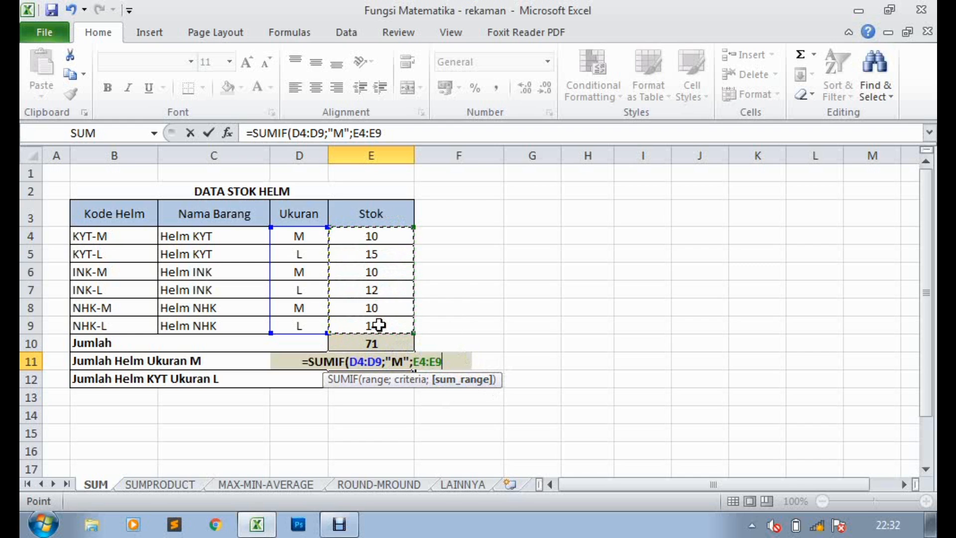
pyautogui.write(')')
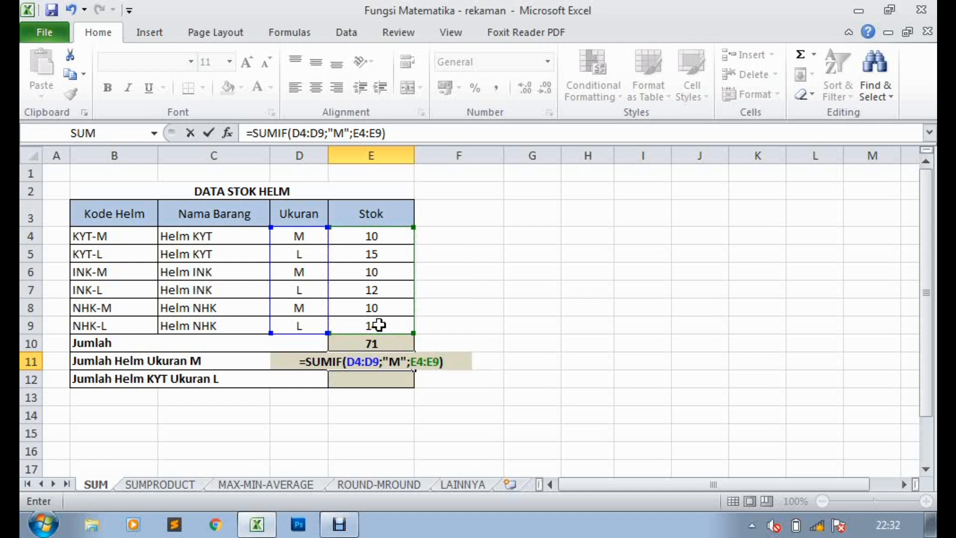
pyautogui.press('Return')
pyautogui.click(387, 361)
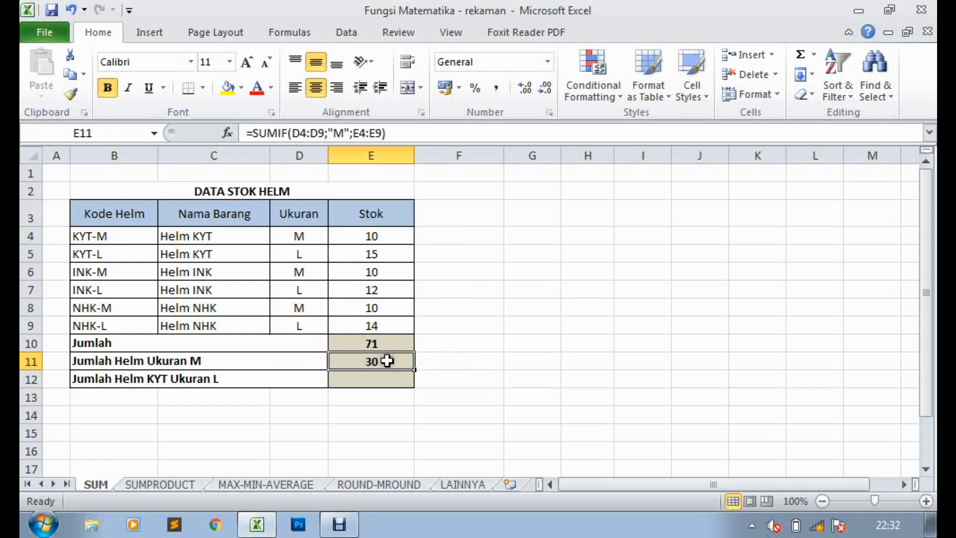
# - Review the Helm KYT rows and start a SUMIFS formula in the Jumlah Helm KYT Ukuran L cell E12 with E4:E9 as the sum range
pyautogui.click(214, 378)
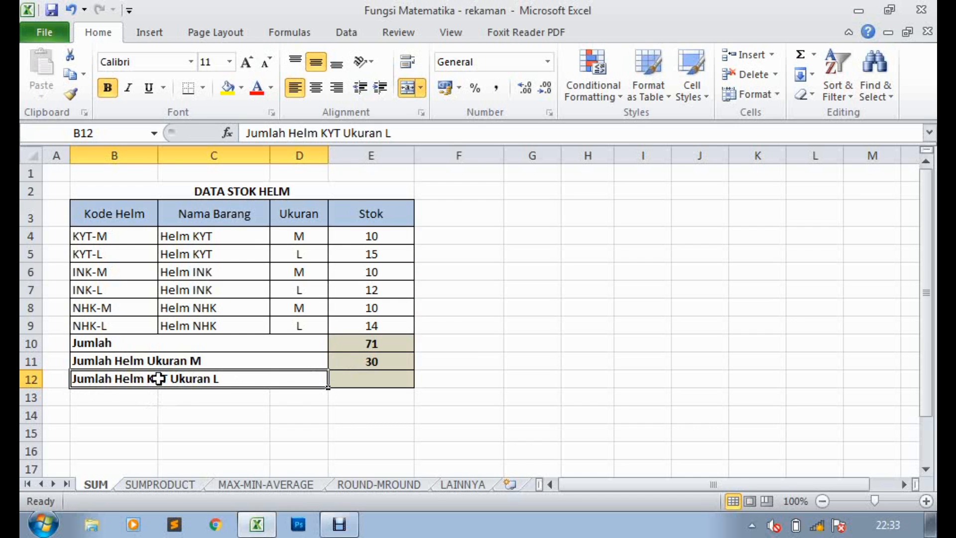
pyautogui.moveTo(189, 239); pyautogui.dragTo(366, 255)
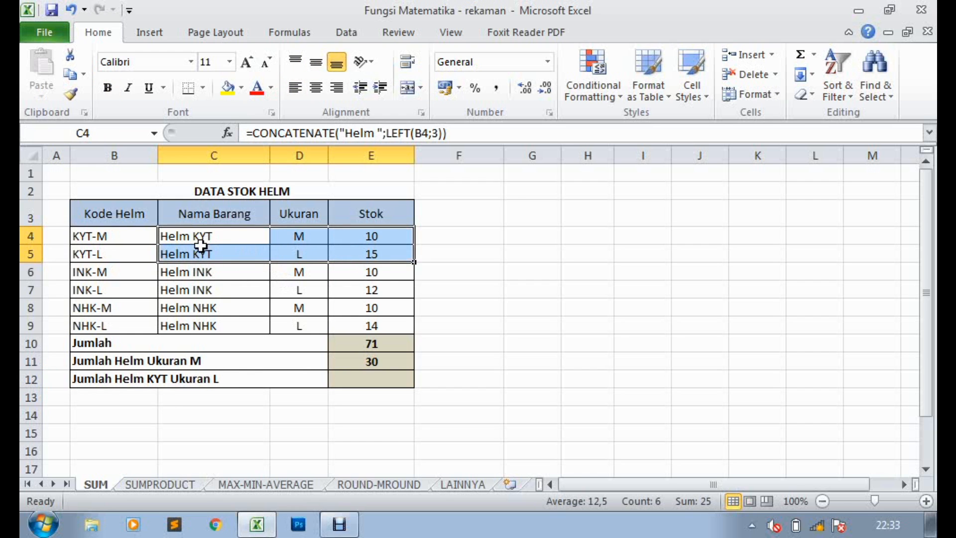
pyautogui.click(251, 254)
pyautogui.moveTo(251, 254); pyautogui.dragTo(379, 255)
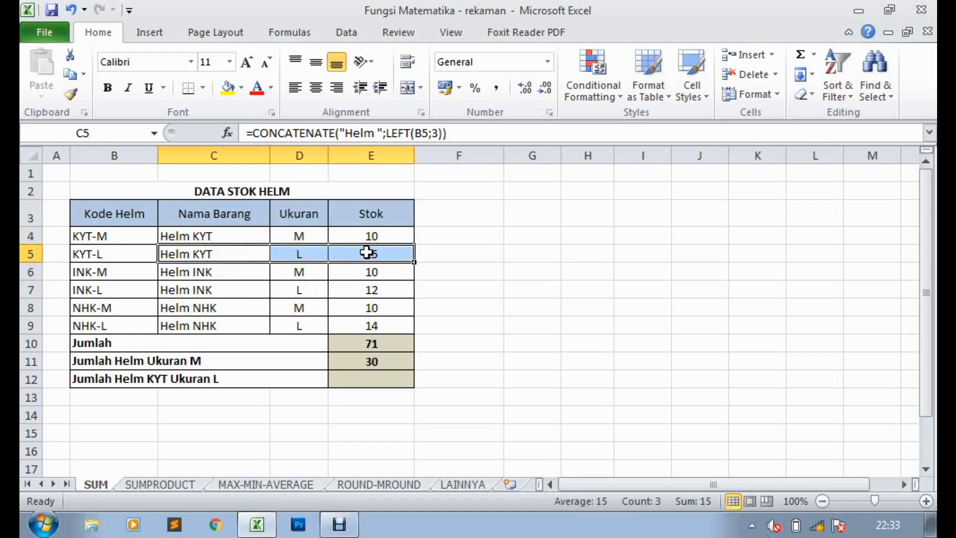
pyautogui.click(370, 380)
pyautogui.write('=')
pyautogui.write('um')
pyautogui.press('BackSpace')
pyautogui.press('BackSpace')
pyautogui.write('su')
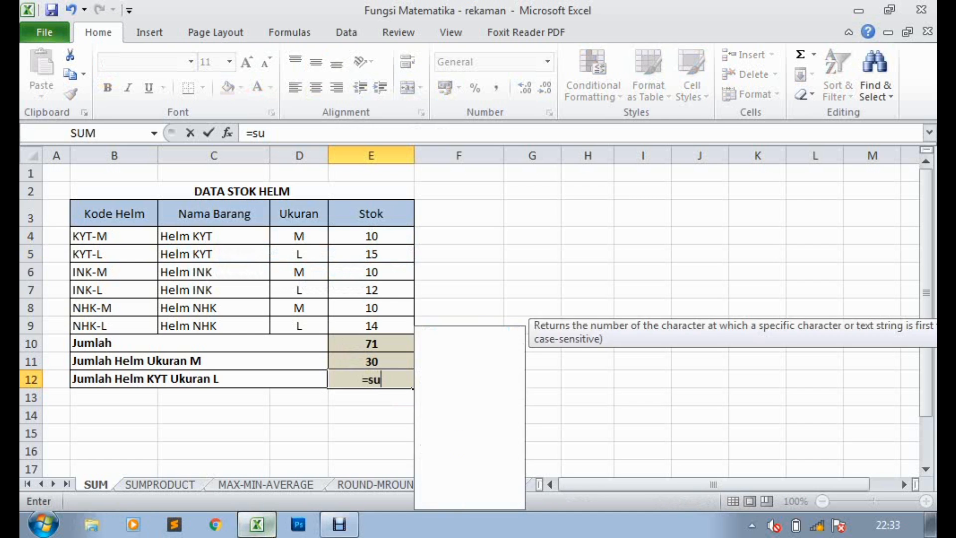
pyautogui.write('mif')
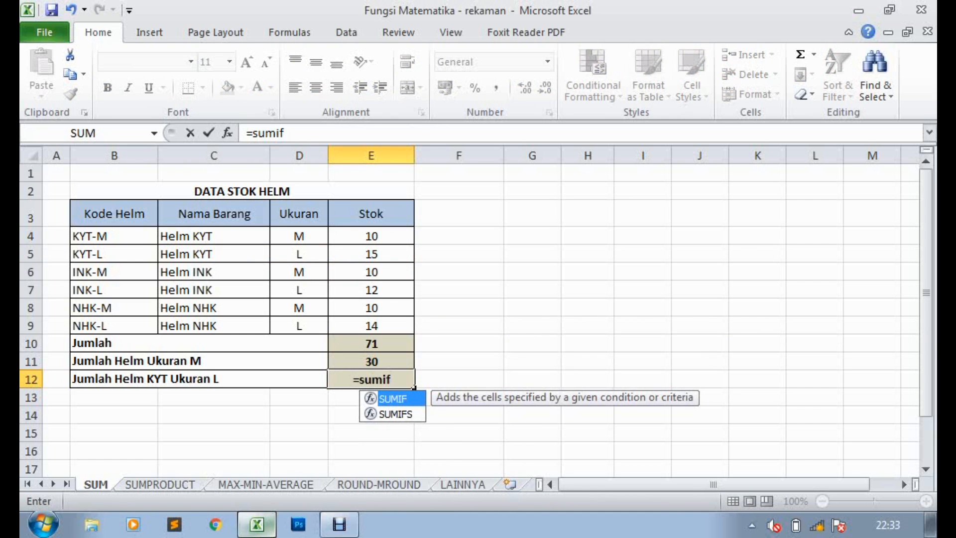
pyautogui.doubleClick(402, 415)
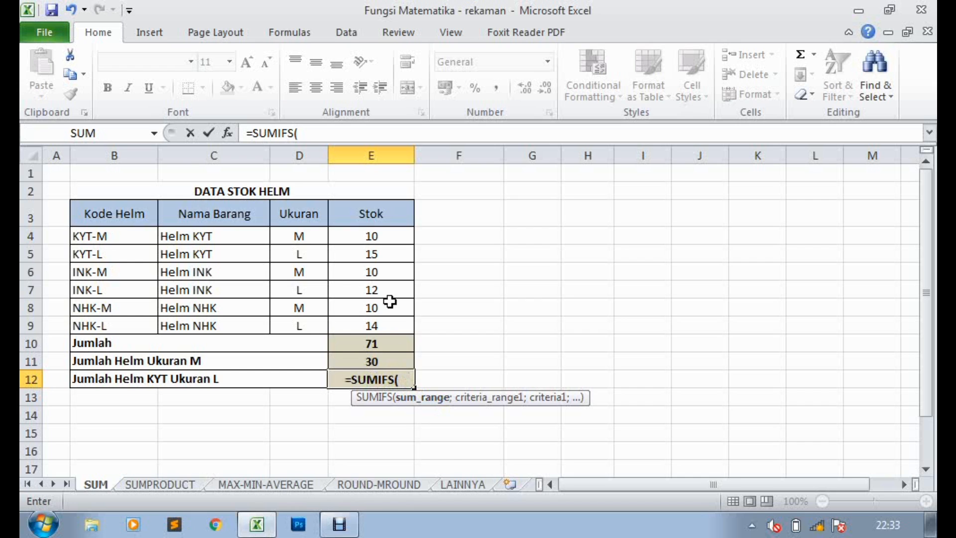
pyautogui.moveTo(397, 241); pyautogui.dragTo(391, 331)
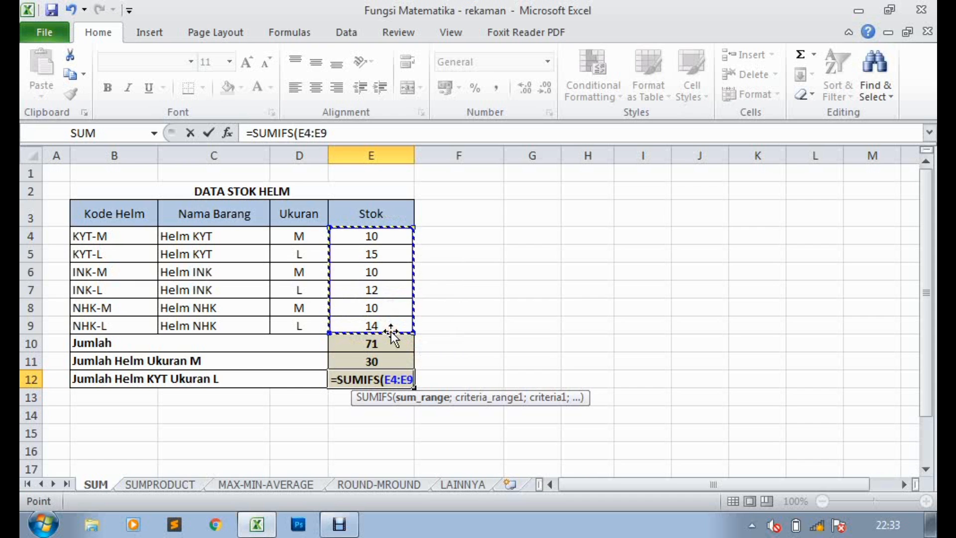
pyautogui.write(';')
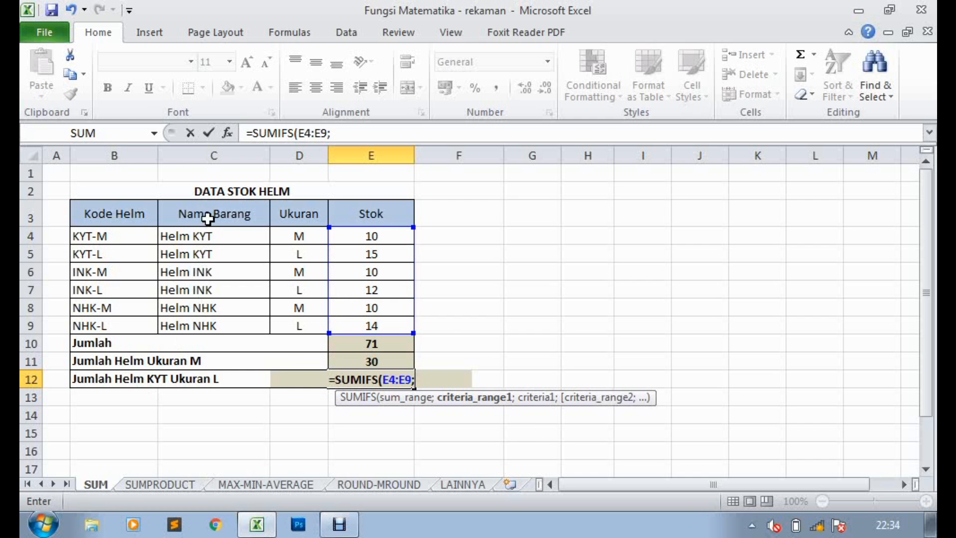
# - Add the first condition to the SUMIFS formula in E12, matching the Nama Barang range C4:C9 to "Helm KYT"
pyautogui.click(203, 237)
pyautogui.moveTo(202, 236); pyautogui.dragTo(207, 324)
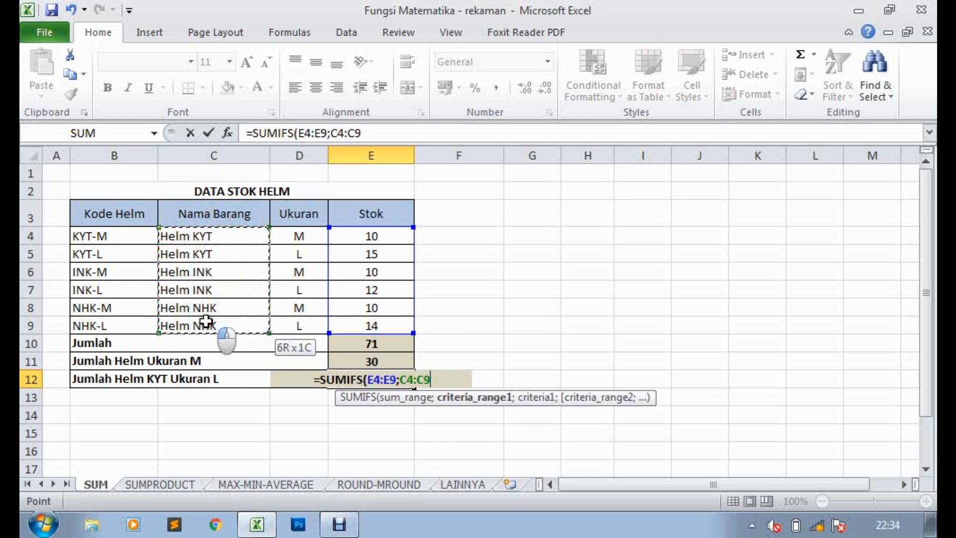
pyautogui.write(';"')
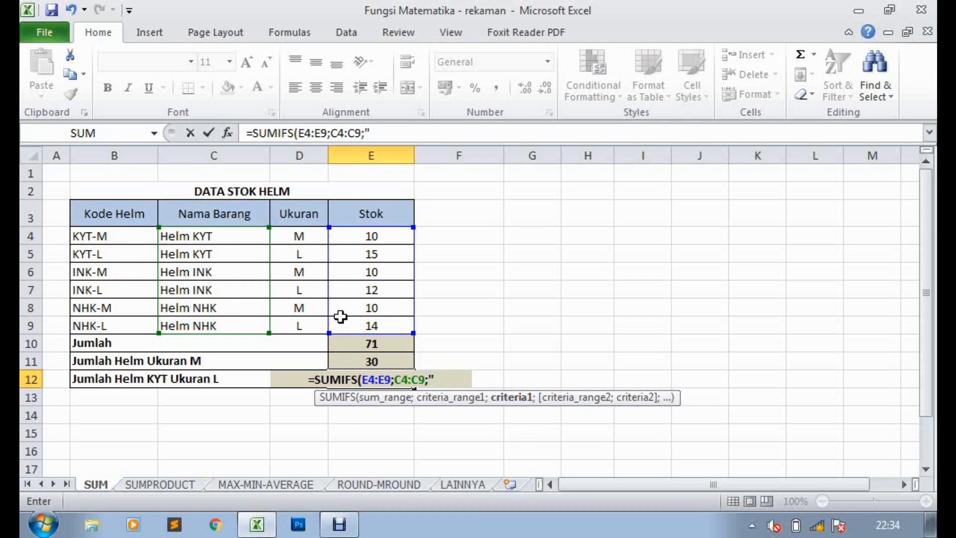
pyautogui.write('He')
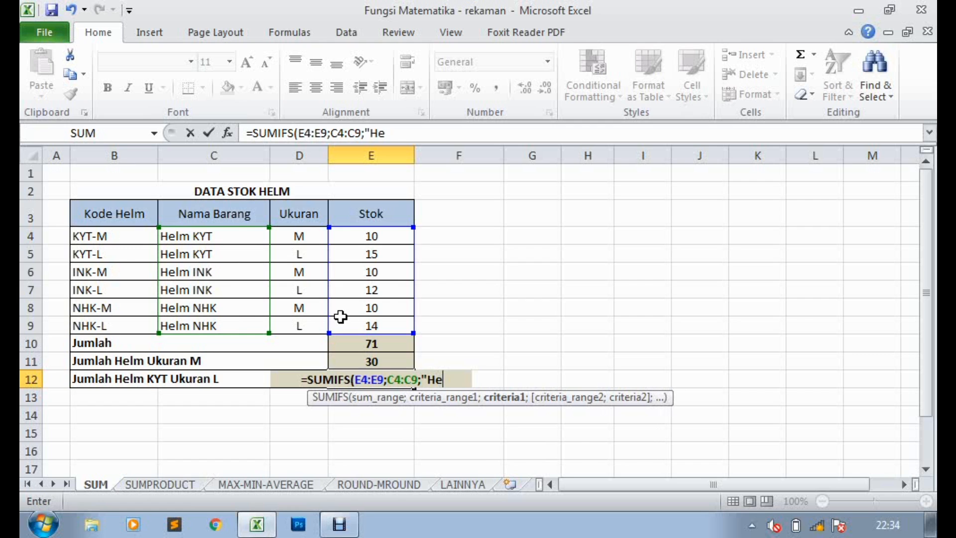
pyautogui.write('lm KYT"')
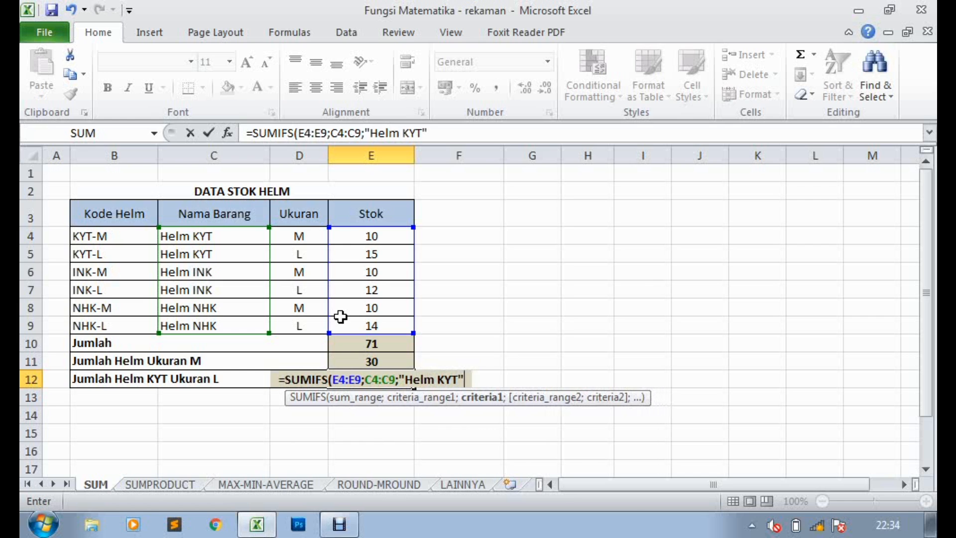
pyautogui.write(';')
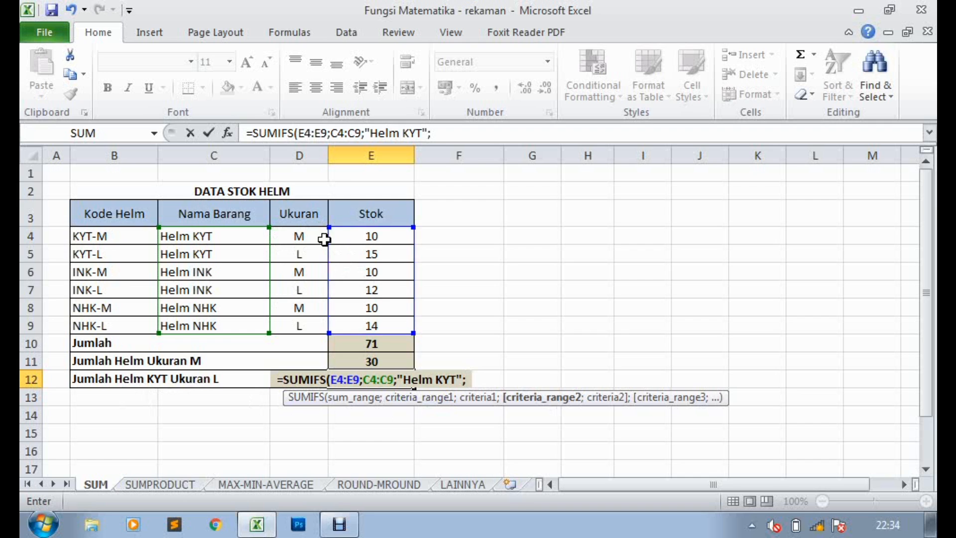
# - Complete the SUMIFS formula in E12 with the range D4:D9 and criterion "L", and compare its result with the Helm KYT Stok cells
pyautogui.moveTo(304, 235); pyautogui.dragTo(304, 332)
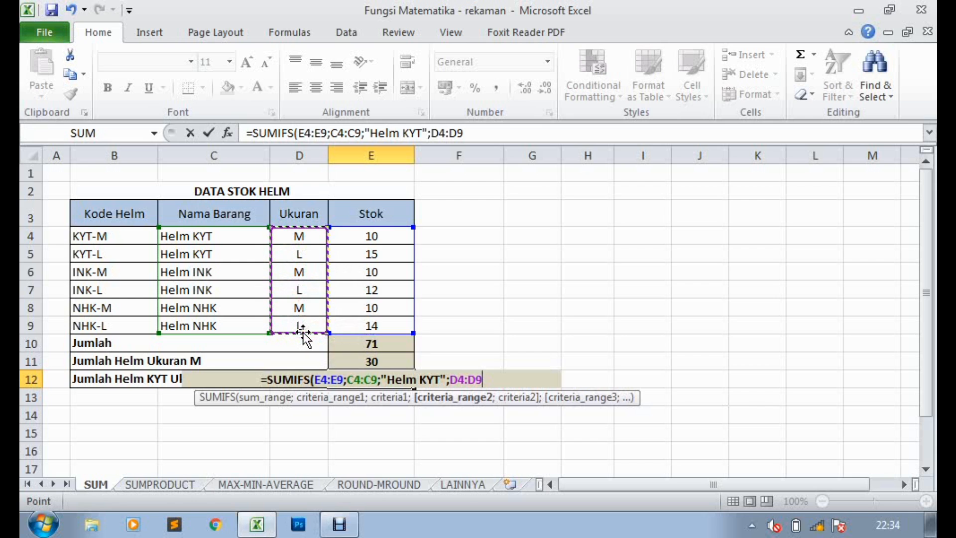
pyautogui.write(';"')
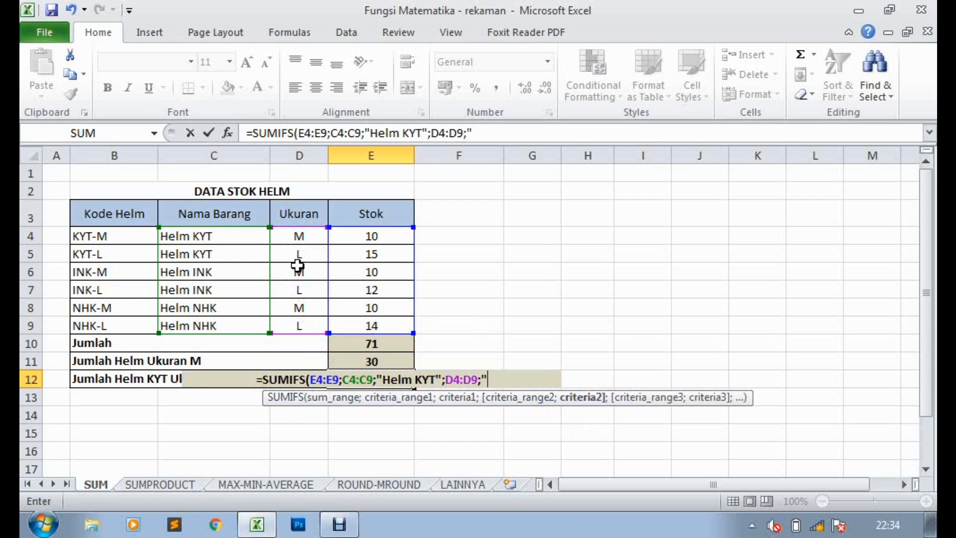
pyautogui.write('L')
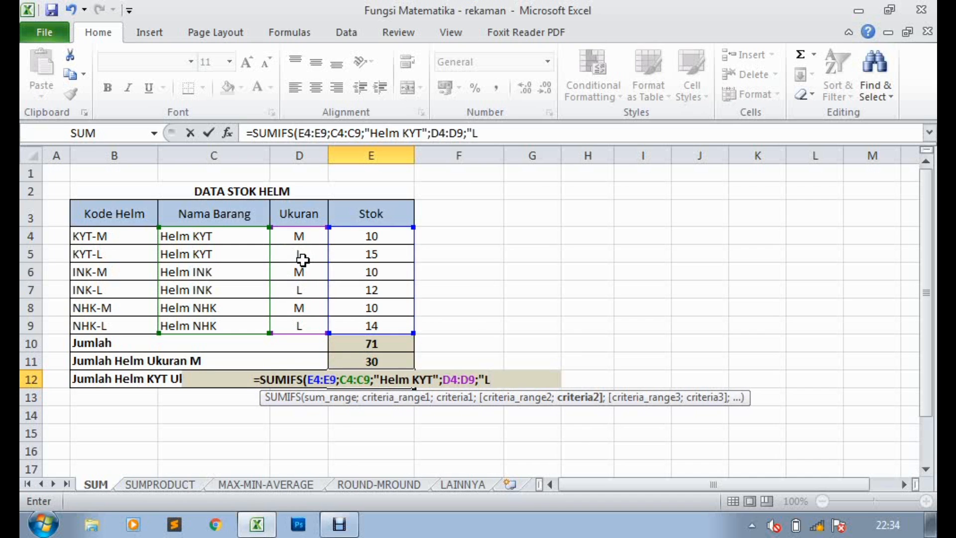
pyautogui.write('"')
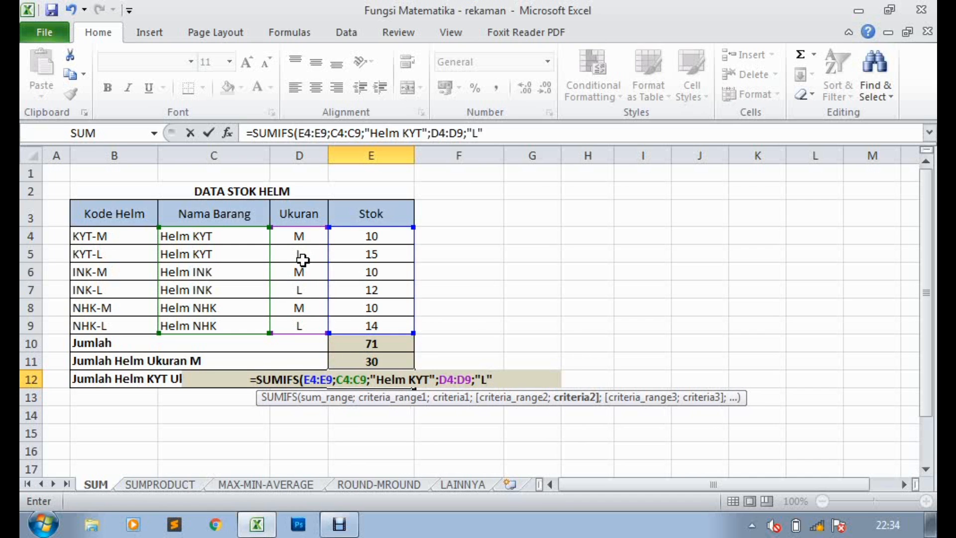
pyautogui.write(')')
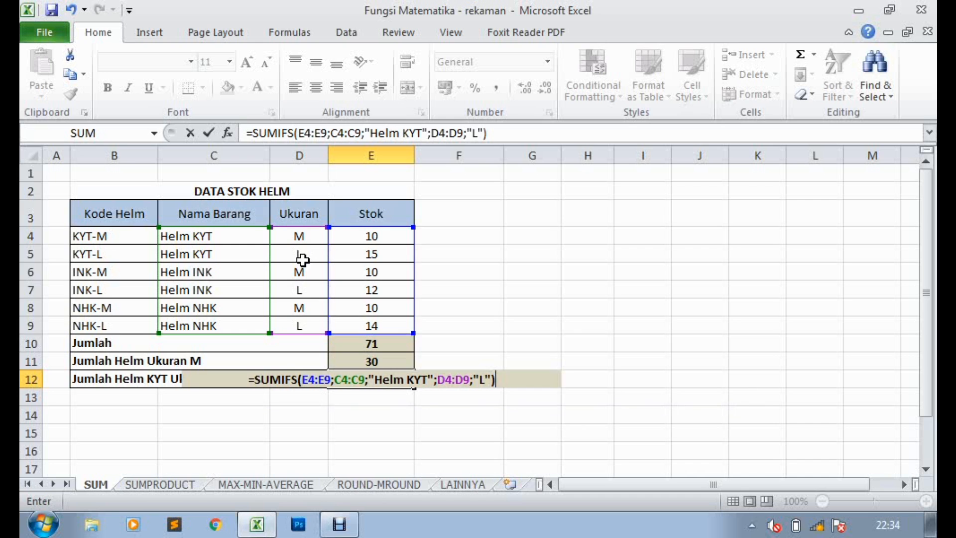
pyautogui.press('Return')
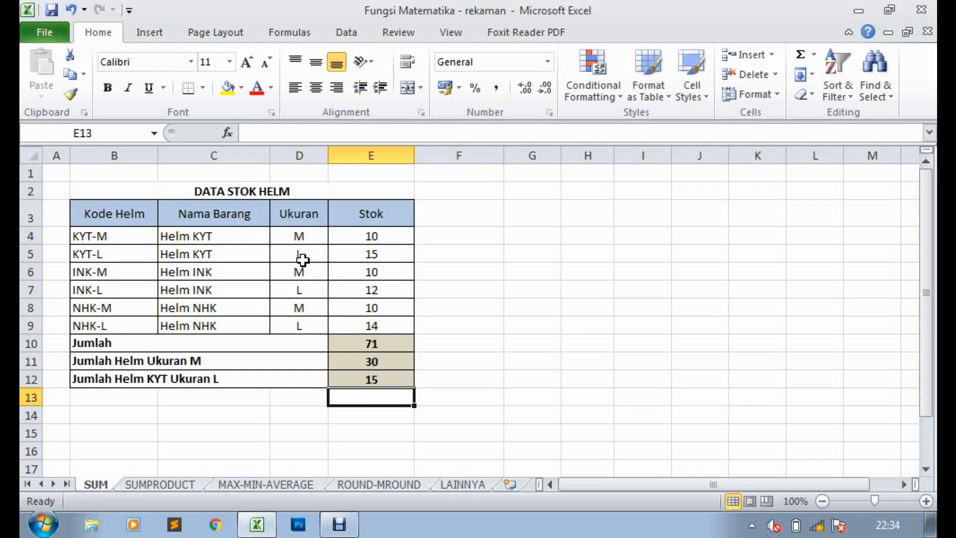
pyautogui.click(373, 383)
pyautogui.click(385, 243)
pyautogui.click(391, 259)
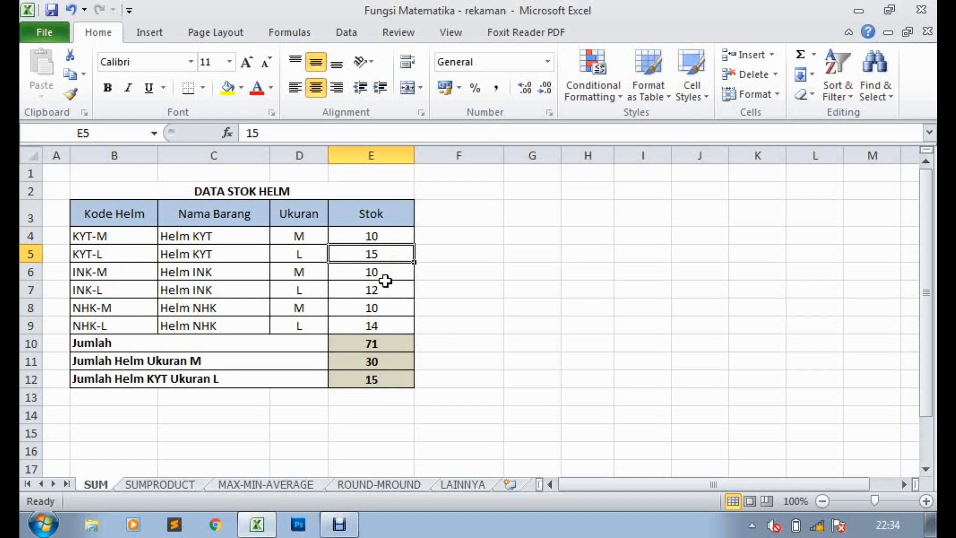
# - Switch to the SUMPRODUCT sheet and look over the Data 1 to Data 4 columns
pyautogui.click(153, 485)
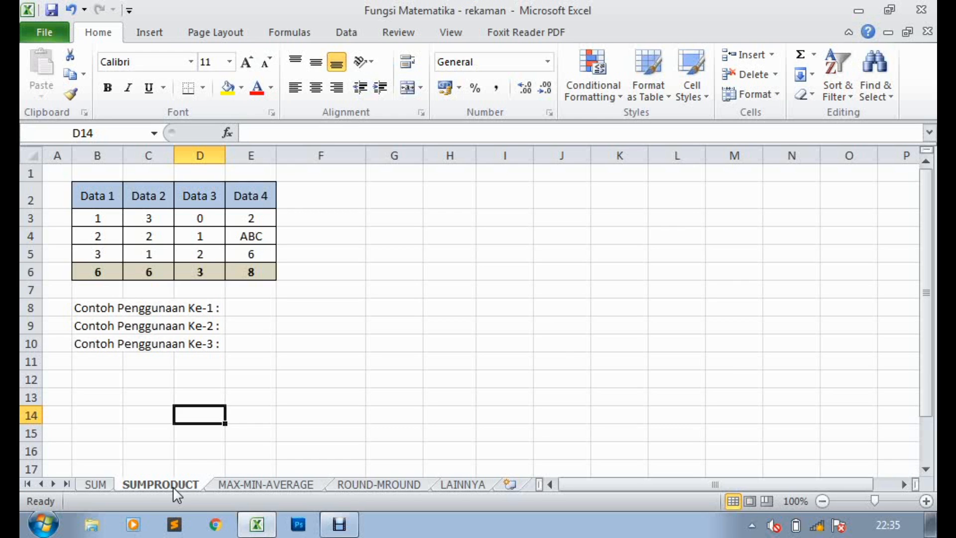
pyautogui.click(294, 398)
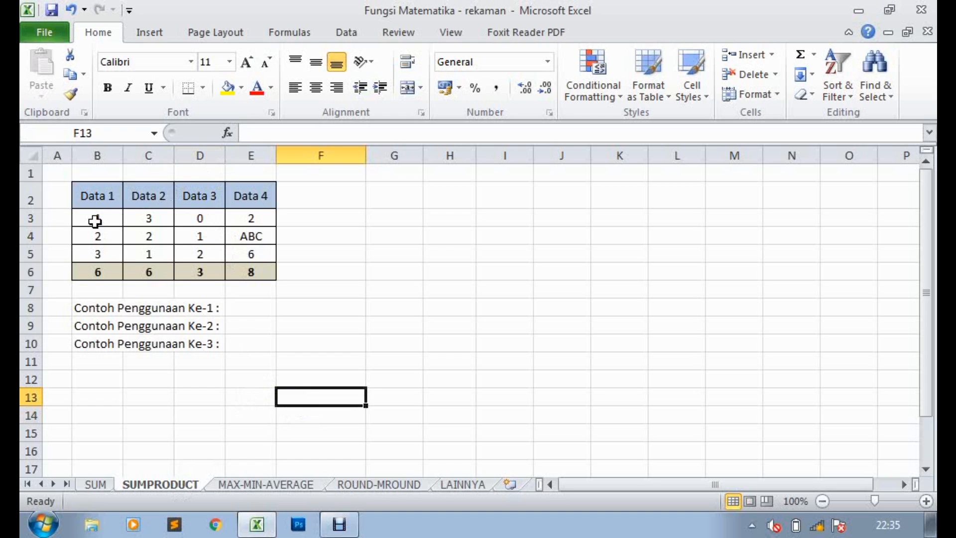
pyautogui.moveTo(96, 196); pyautogui.dragTo(98, 236)
pyautogui.click(151, 200)
pyautogui.click(204, 197)
pyautogui.moveTo(249, 196); pyautogui.dragTo(251, 254)
pyautogui.click(98, 197)
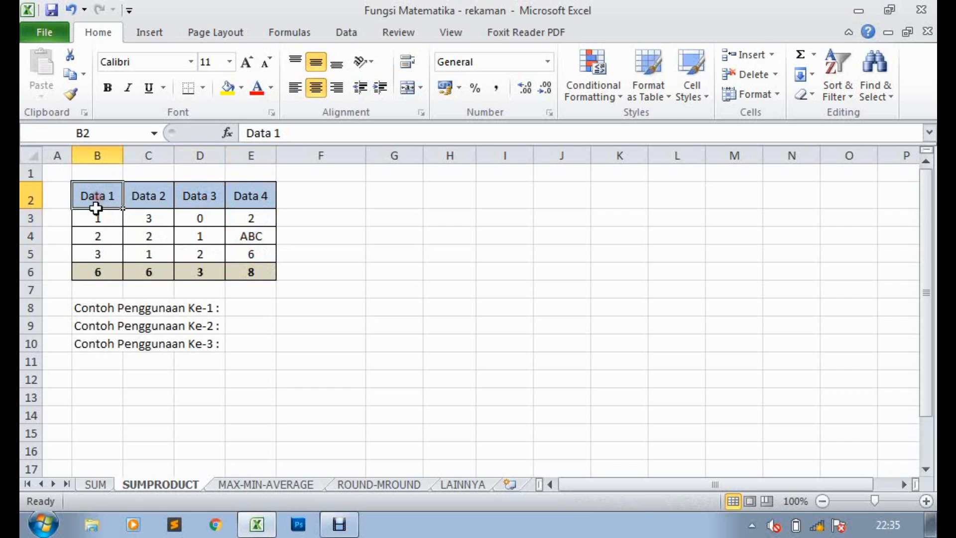
# - Examine the row 6 totals against the values above them, including the text in E4, and the usage example labels in B8:B10
pyautogui.click(100, 273)
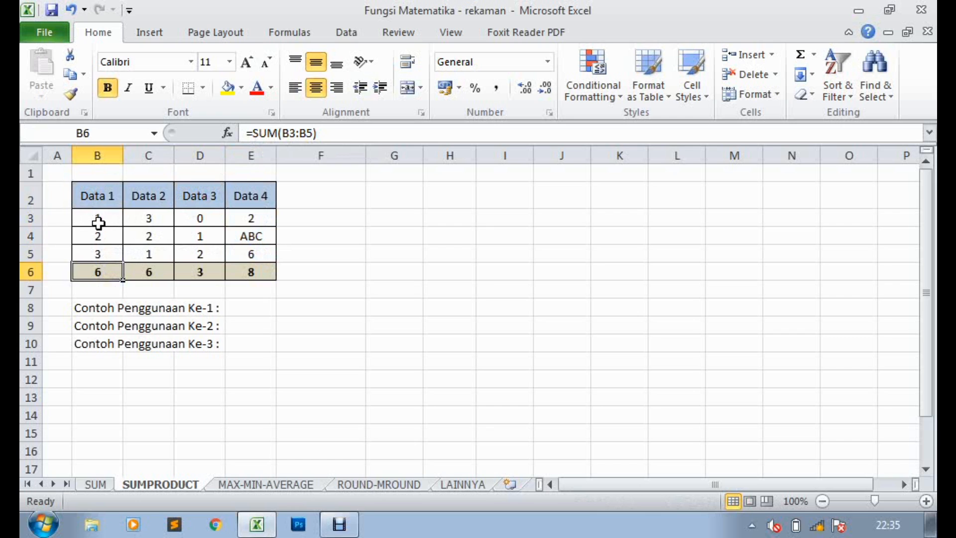
pyautogui.moveTo(159, 218); pyautogui.dragTo(155, 260)
pyautogui.click(157, 269)
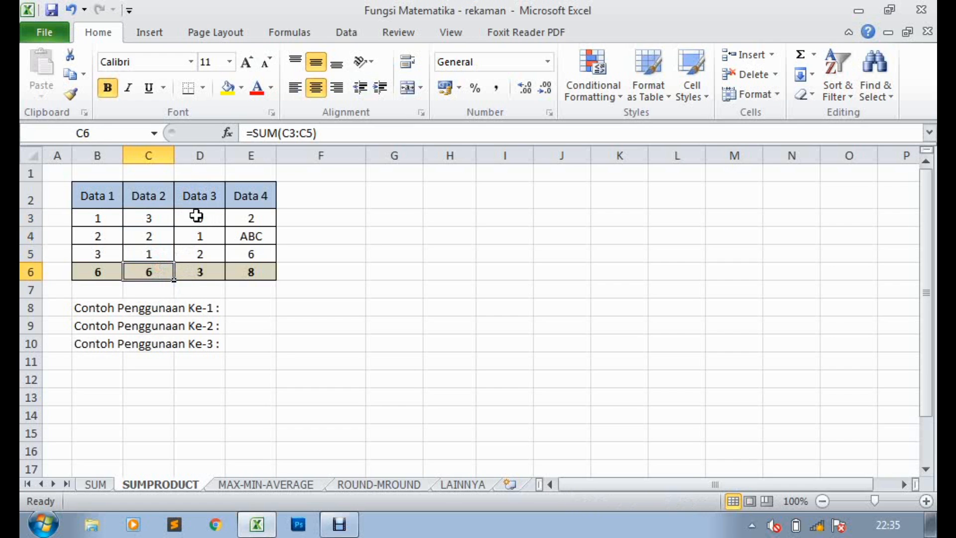
pyautogui.moveTo(203, 218); pyautogui.dragTo(201, 251)
pyautogui.click(195, 269)
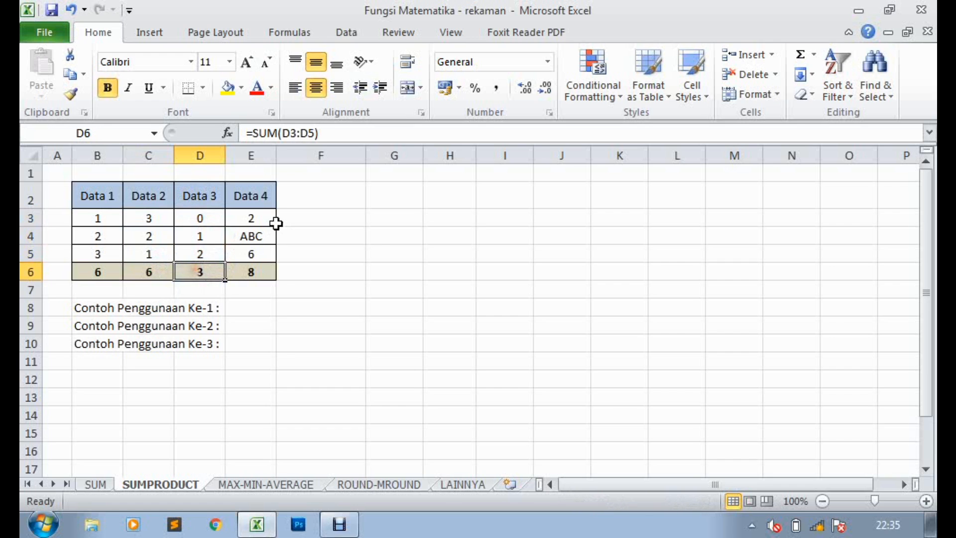
pyautogui.moveTo(247, 218); pyautogui.dragTo(249, 251)
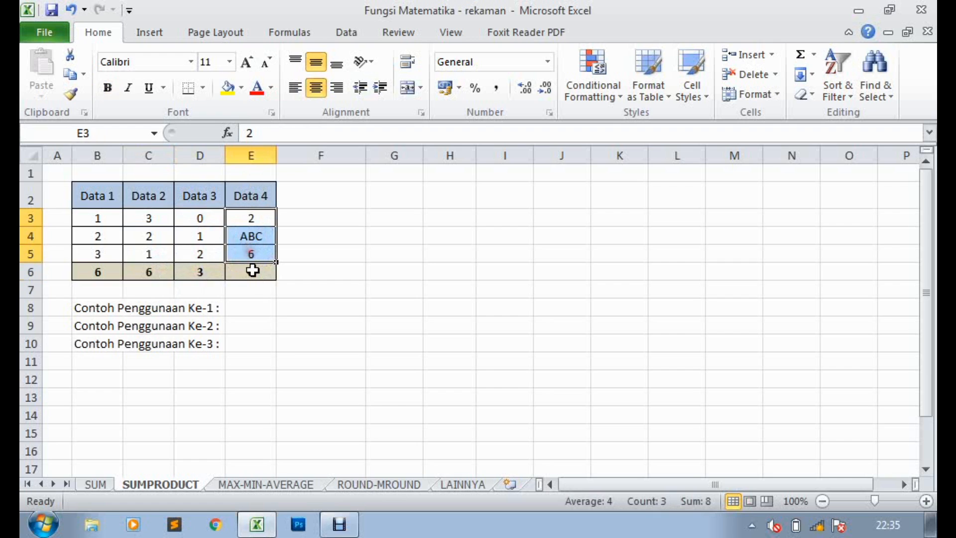
pyautogui.click(253, 269)
pyautogui.click(251, 237)
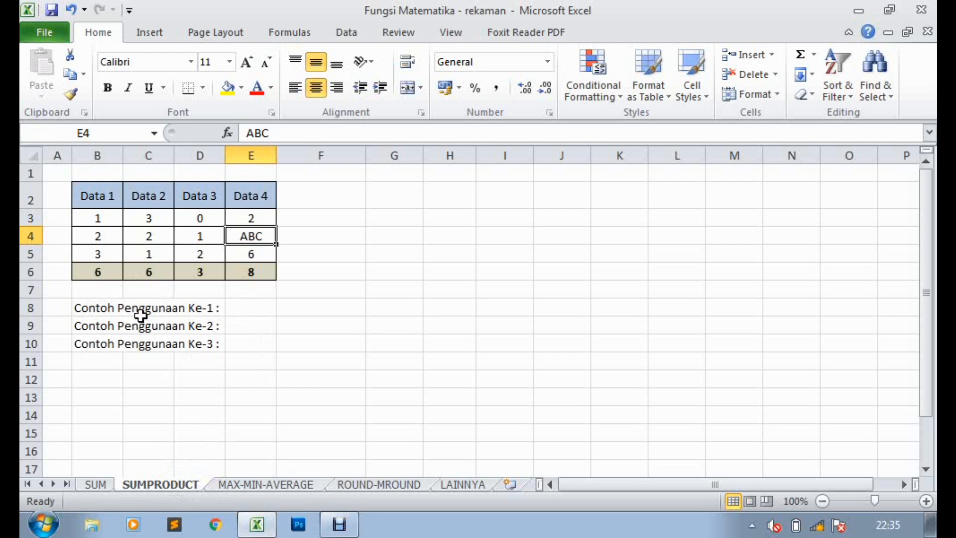
pyautogui.moveTo(100, 310); pyautogui.dragTo(106, 337)
pyautogui.click(104, 344)
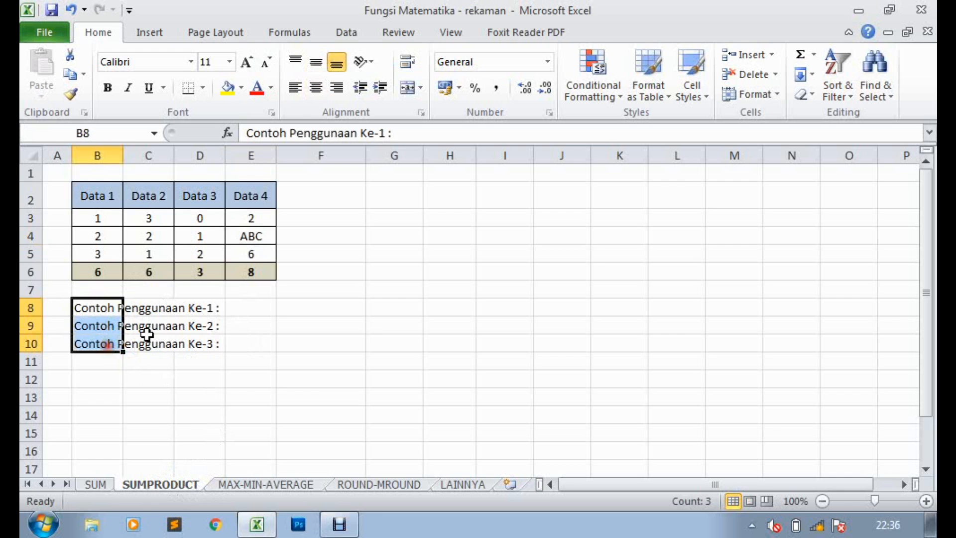
# - Start a SUMPRODUCT formula in E8 for the first usage example, with the Data 1 values B3:B5 as the first array
pyautogui.click(255, 305)
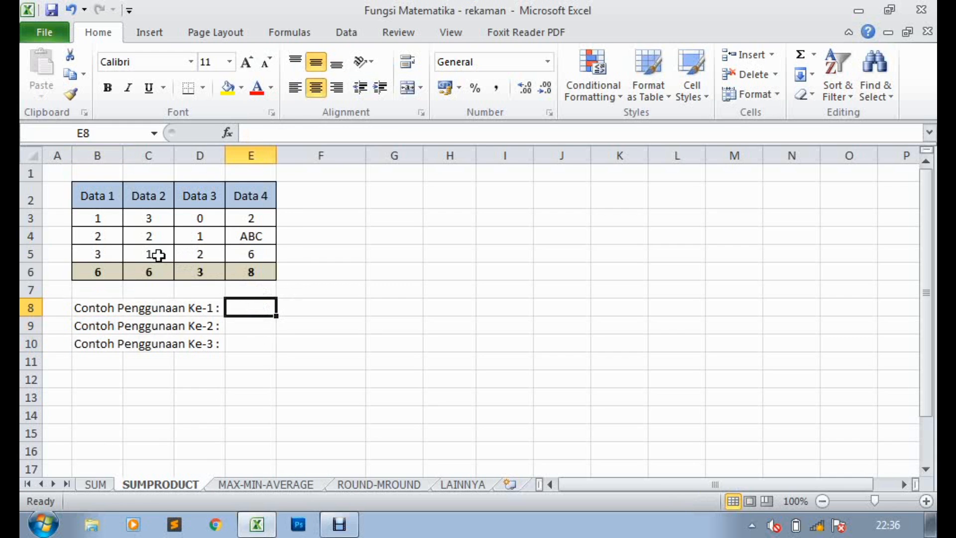
pyautogui.write('=')
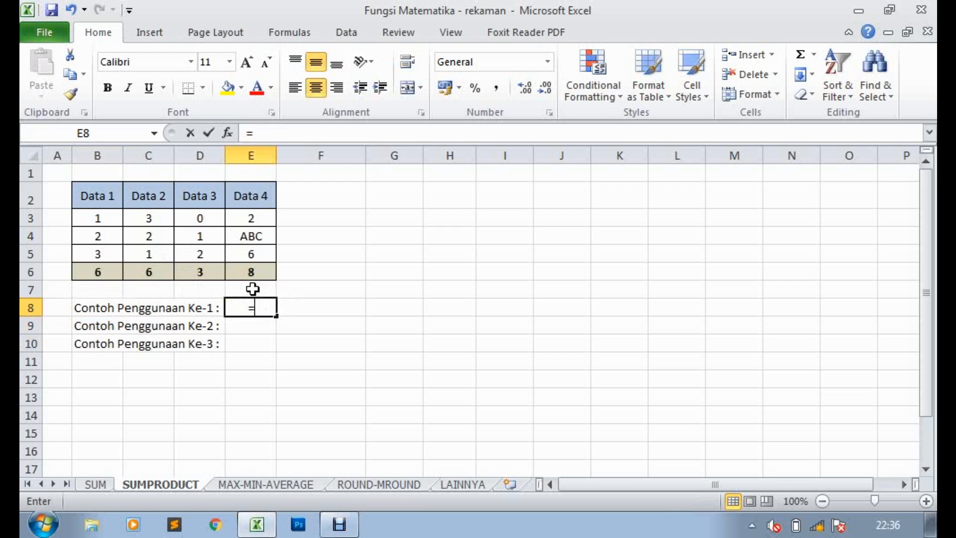
pyautogui.write('sum')
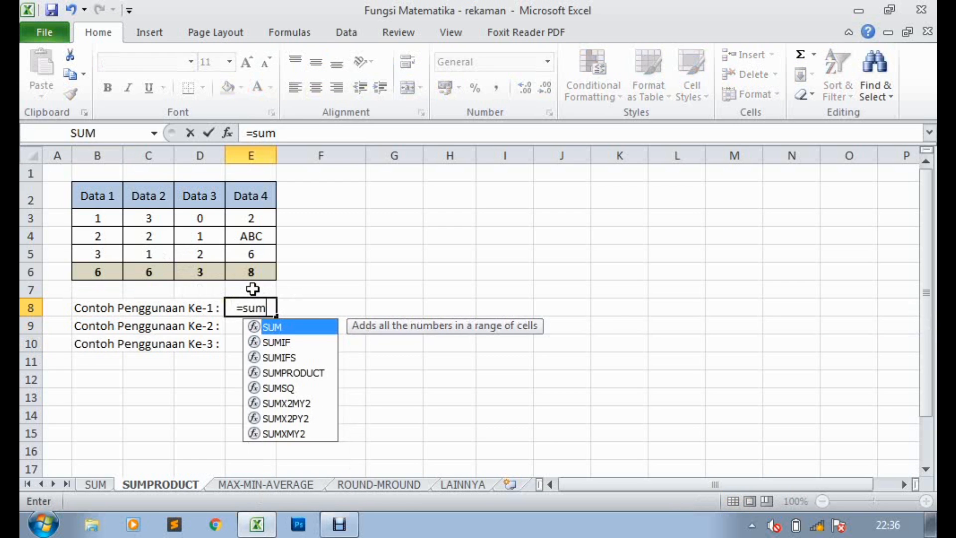
pyautogui.write('pr')
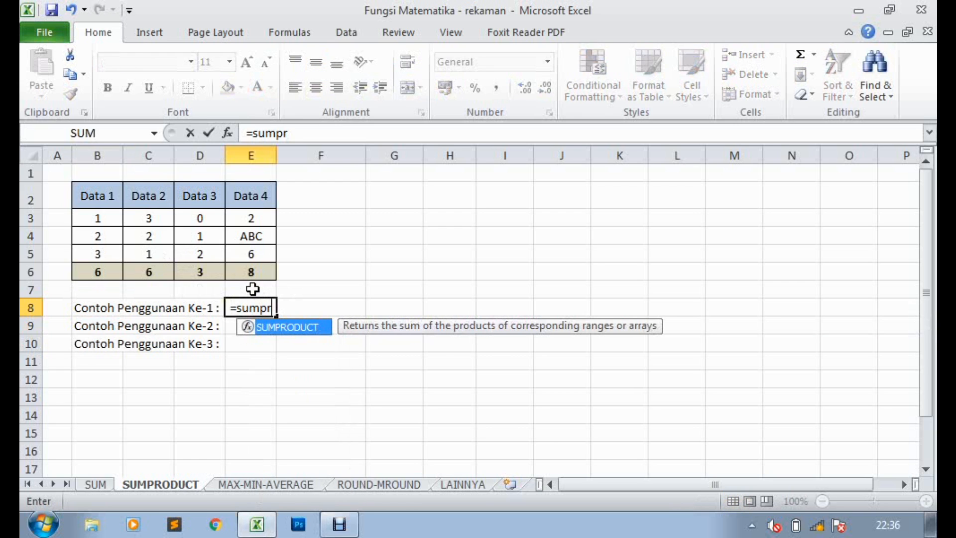
pyautogui.doubleClick(273, 332)
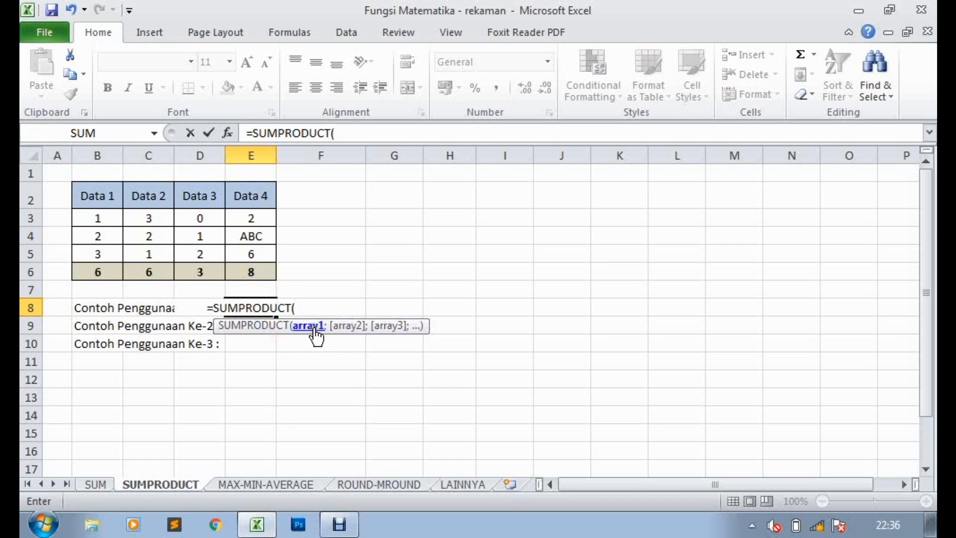
pyautogui.moveTo(102, 218); pyautogui.dragTo(105, 258)
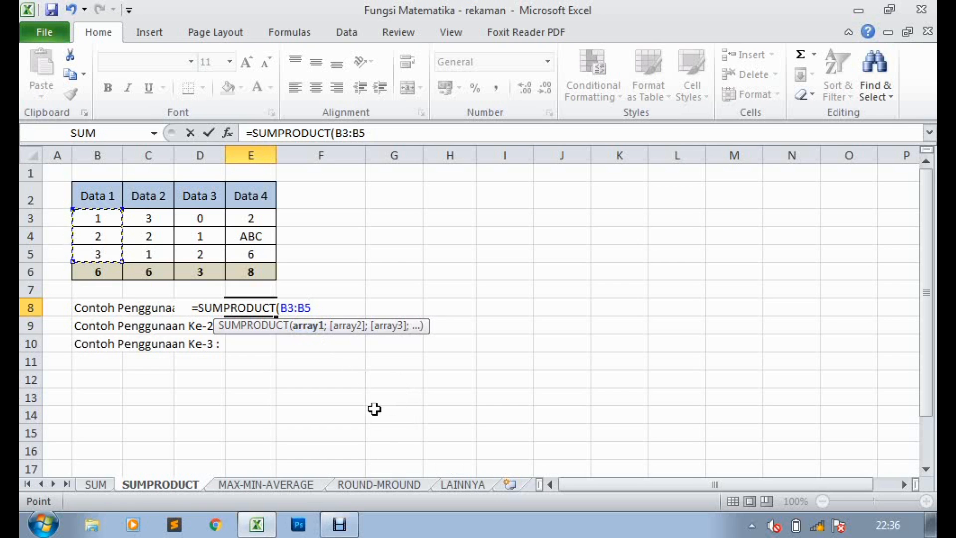
# - Complete the SUMPRODUCT formula in E8 with the Data 2 values C3:C5 as the second array, and check the entered formula
pyautogui.write(';')
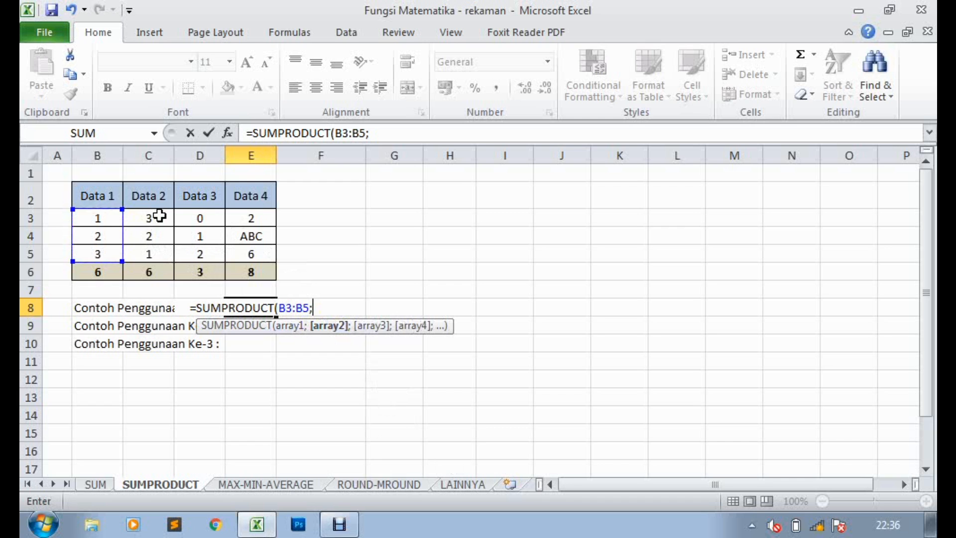
pyautogui.moveTo(156, 223); pyautogui.dragTo(159, 259)
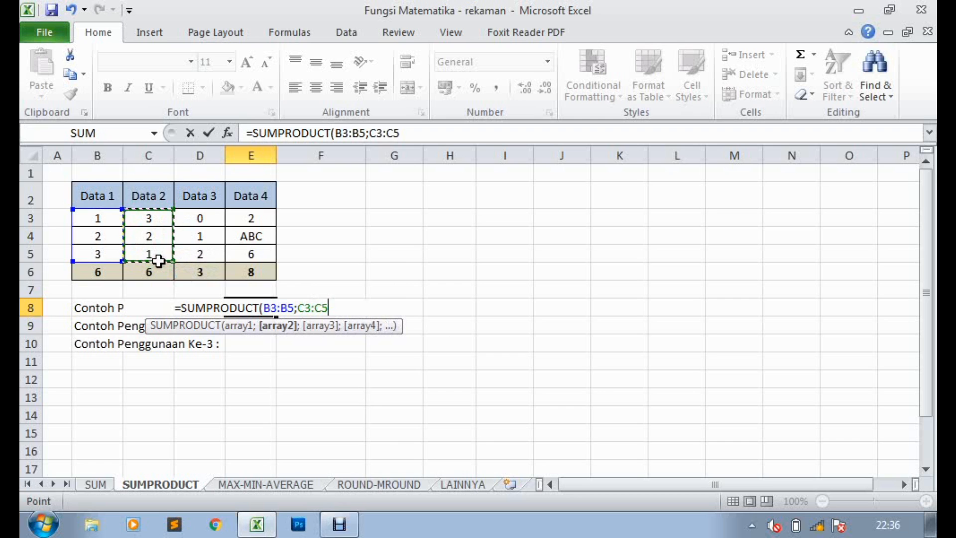
pyautogui.write(')')
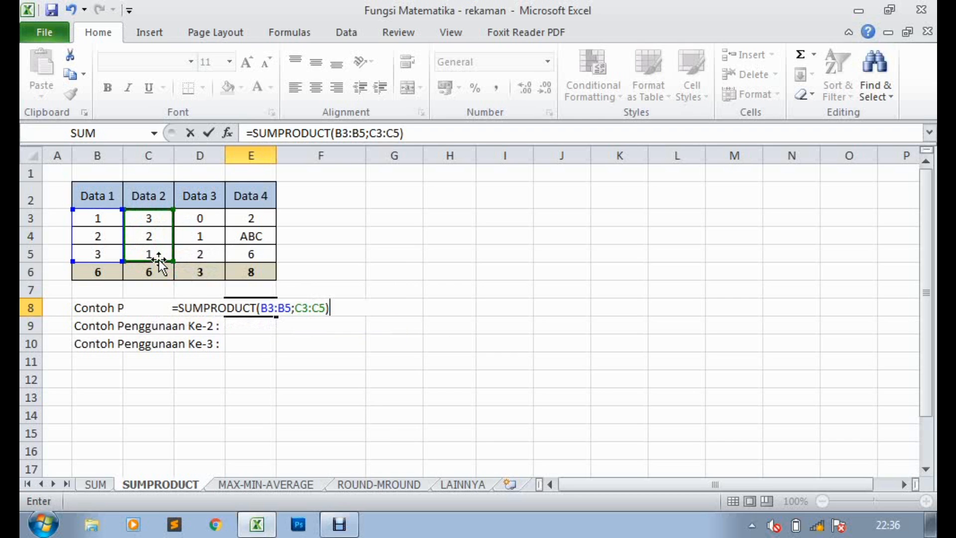
pyautogui.press('Return')
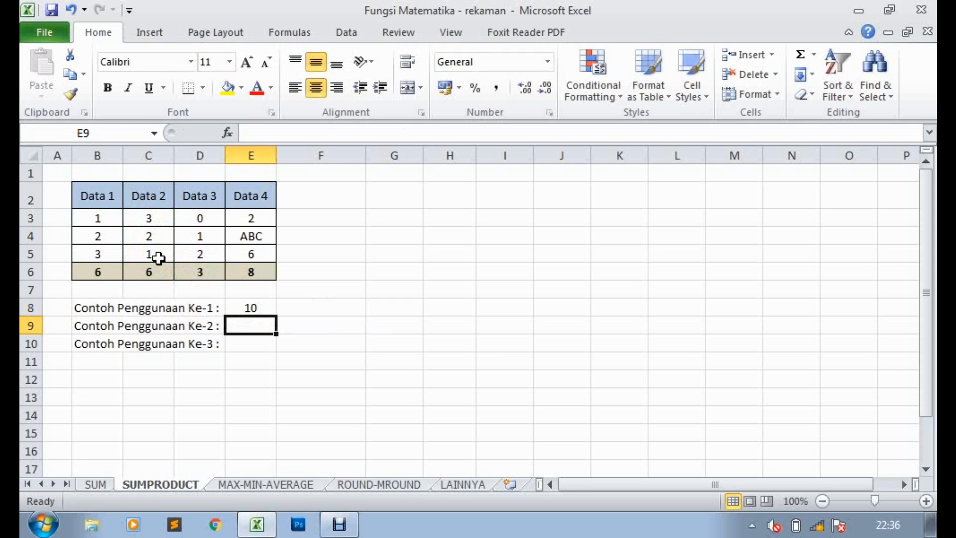
pyautogui.click(256, 307)
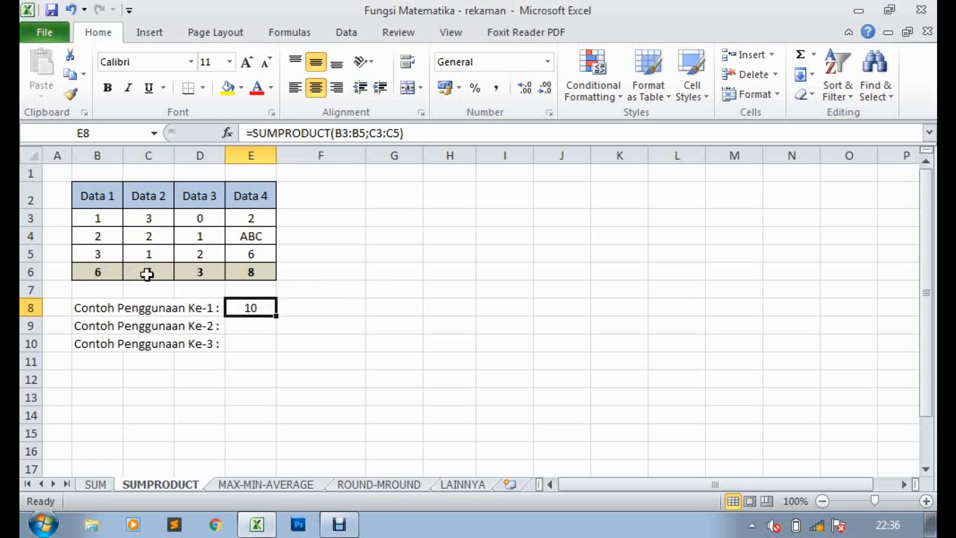
# - Start a manual comparison formula in F8 with an opening parenthesis and a reference to B3
pyautogui.click(331, 313)
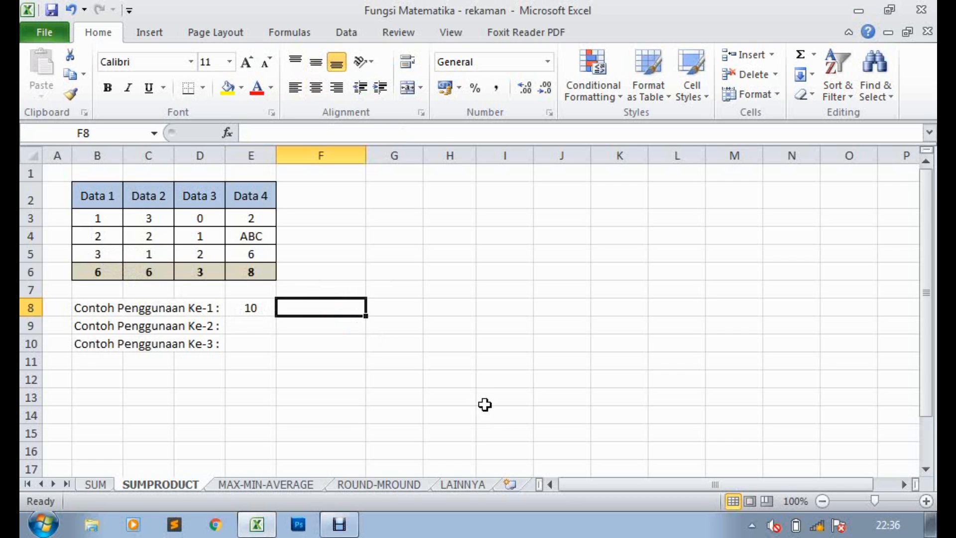
pyautogui.write('=')
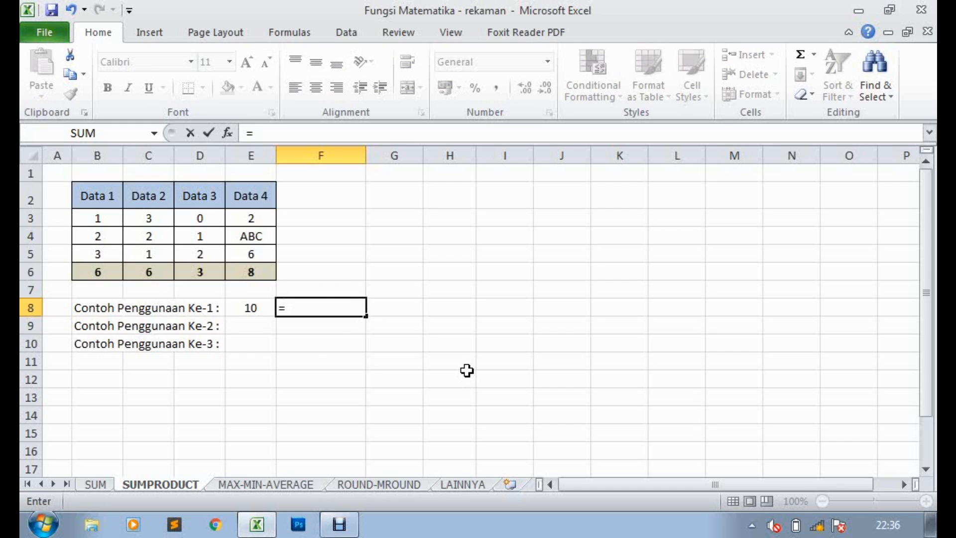
pyautogui.write('(')
pyautogui.click(97, 219)
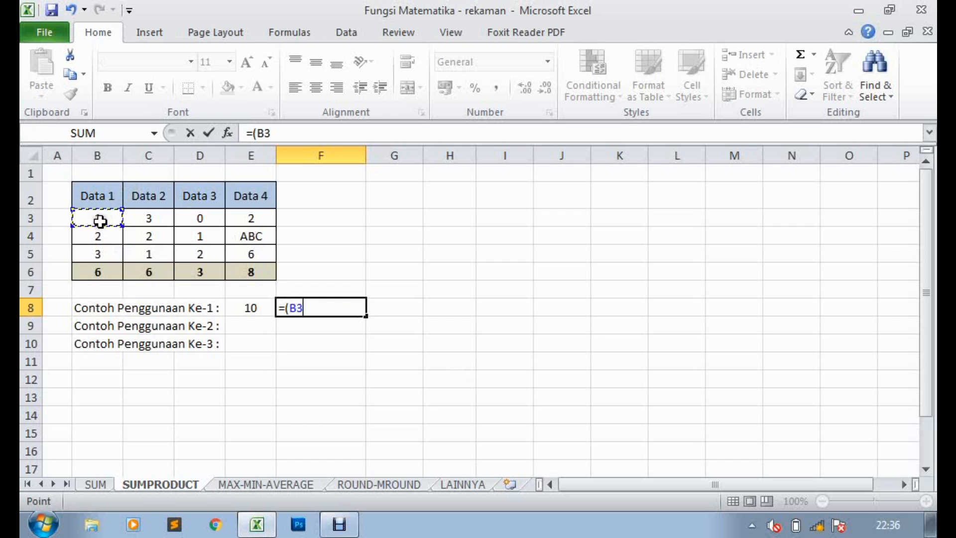
pyautogui.write('+')
pyautogui.click(160, 215)
pyautogui.write(')')
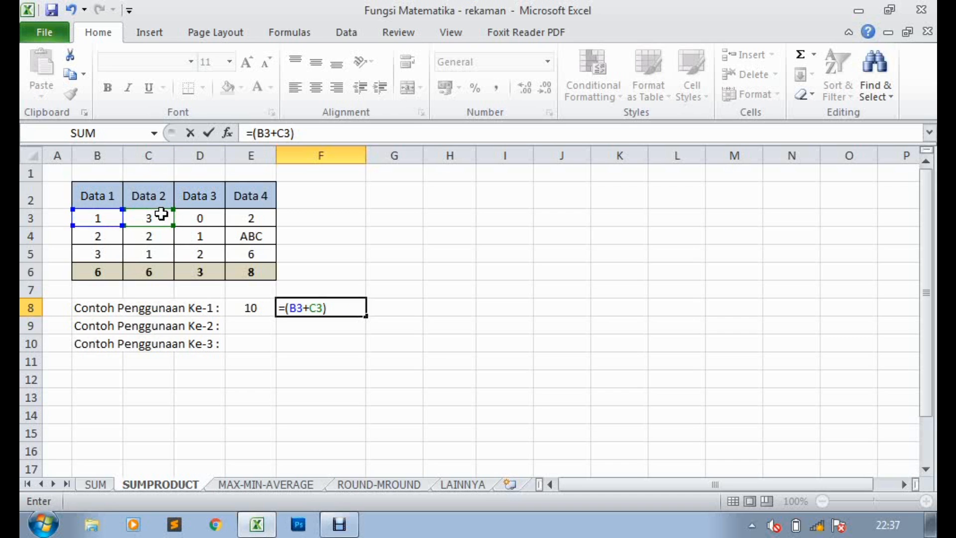
pyautogui.press('BackSpace')
pyautogui.press('BackSpace')
pyautogui.press('BackSpace')
pyautogui.press('BackSpace')
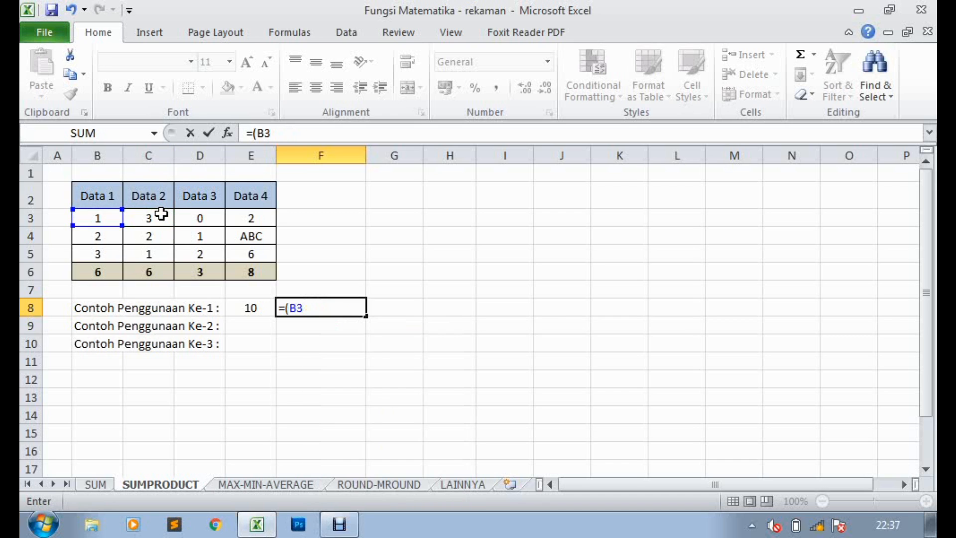
# - Extend the F8 formula to =(B3*C3)+( so that a second bracketed product can be added
pyautogui.write('*')
pyautogui.click(164, 217)
pyautogui.write(')')
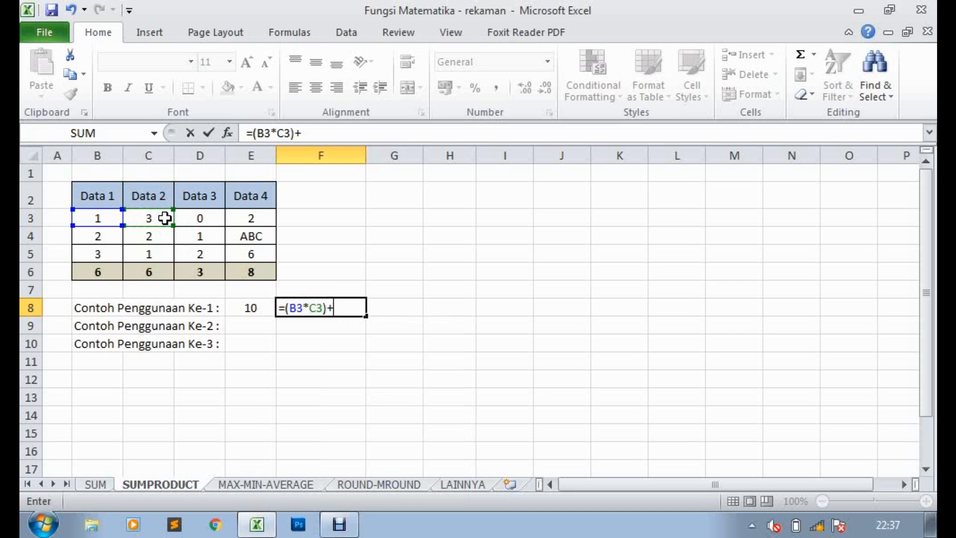
pyautogui.write('+')
pyautogui.click(103, 242)
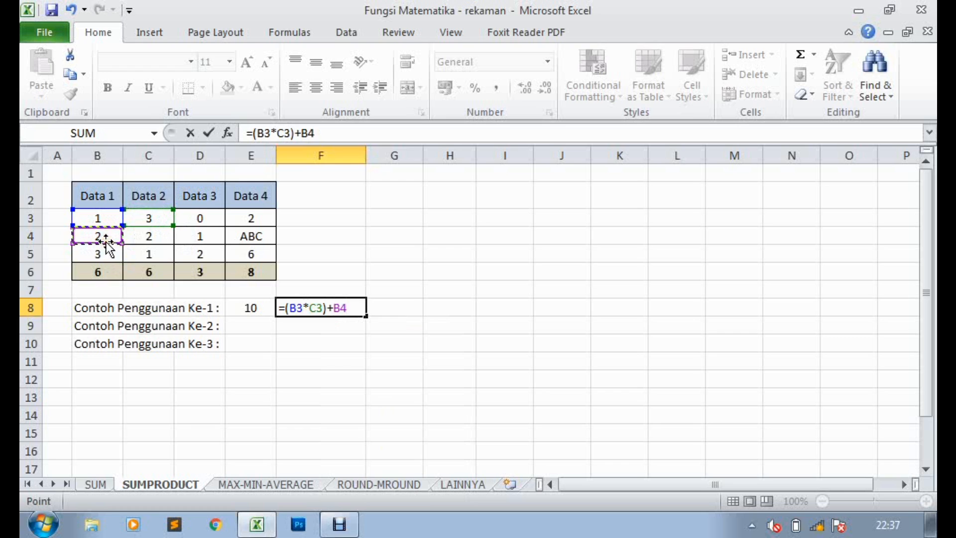
pyautogui.press('BackSpace')
pyautogui.press('BackSpace')
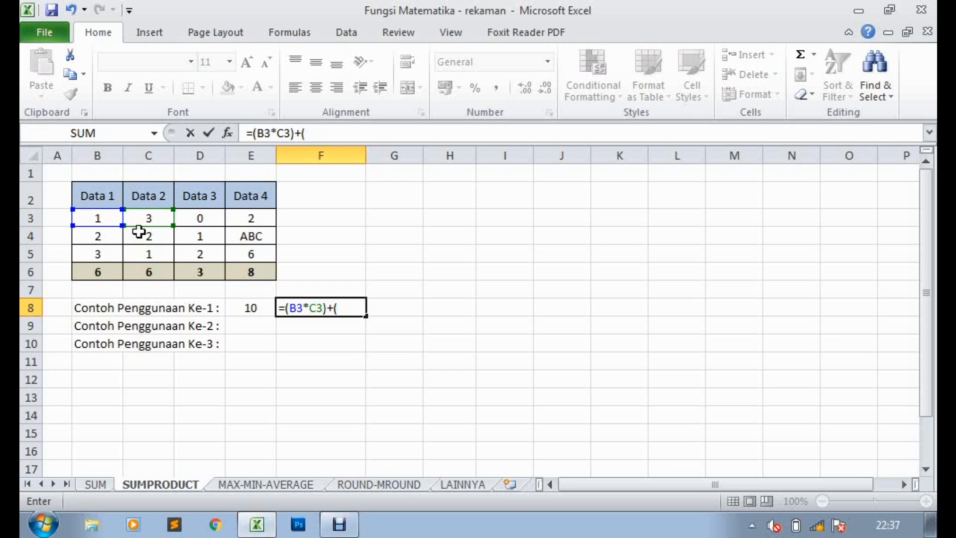
# - Complete the F8 formula as =(B3*C3)+(B4*C4)+(B5*C5) and compare it with the SUMPRODUCT formula in E8
pyautogui.click(92, 235)
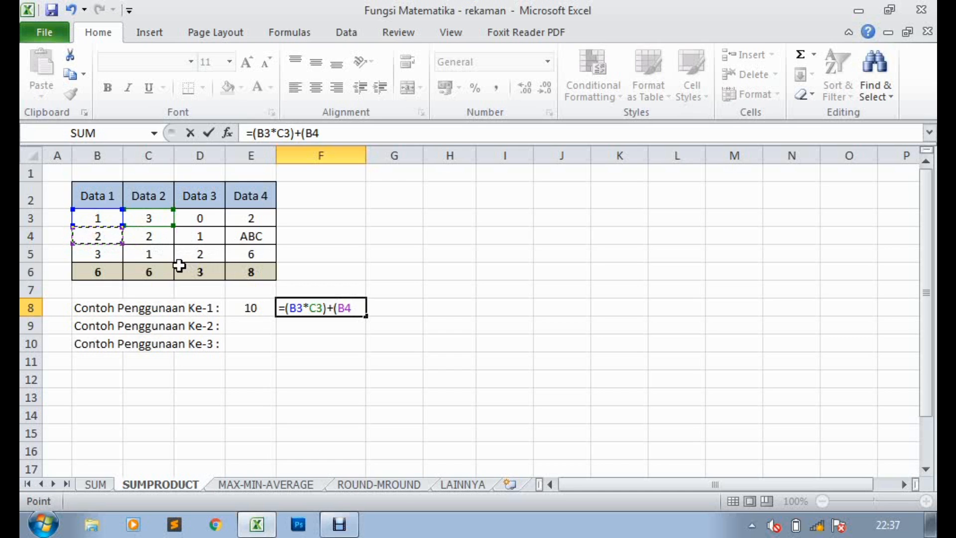
pyautogui.write('*')
pyautogui.click(152, 238)
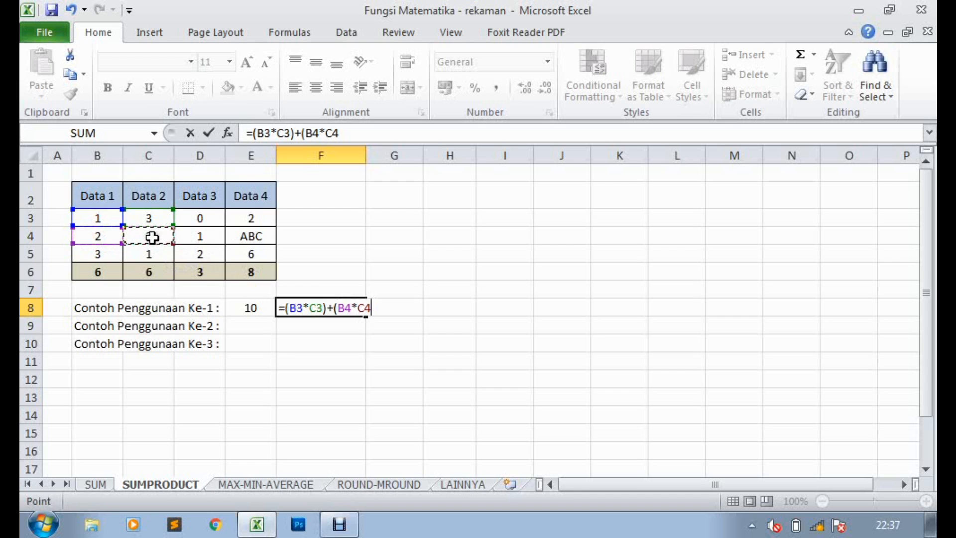
pyautogui.write(')+(')
pyautogui.click(101, 255)
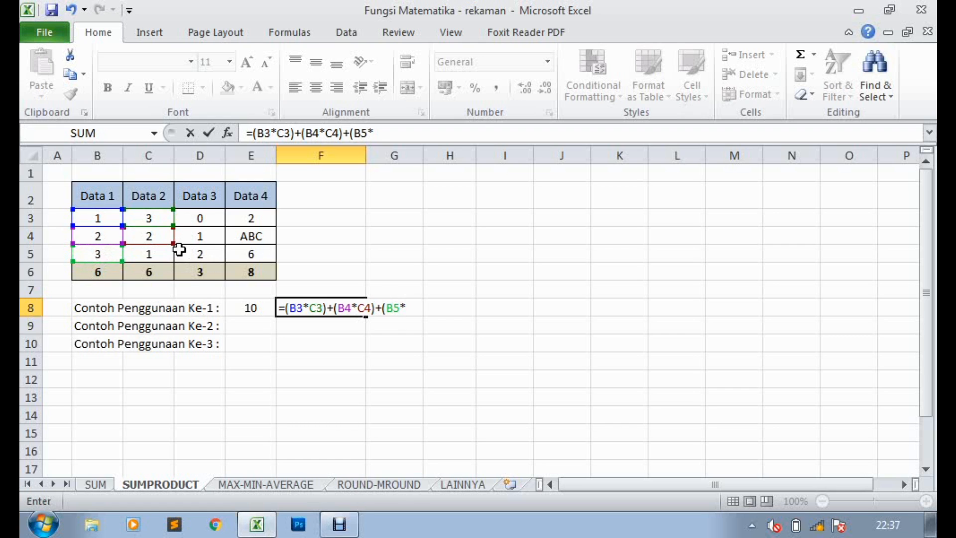
pyautogui.click(155, 255)
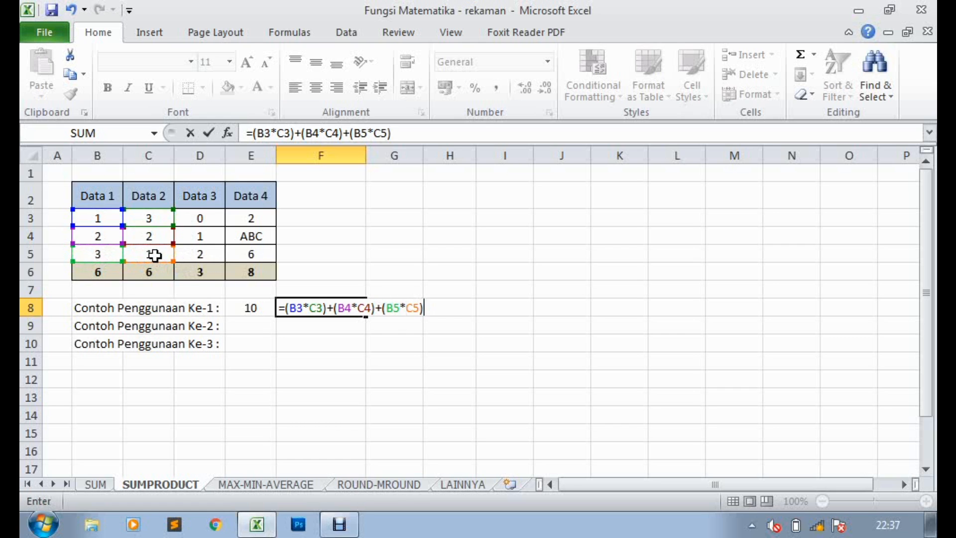
pyautogui.press('Return')
pyautogui.click(349, 307)
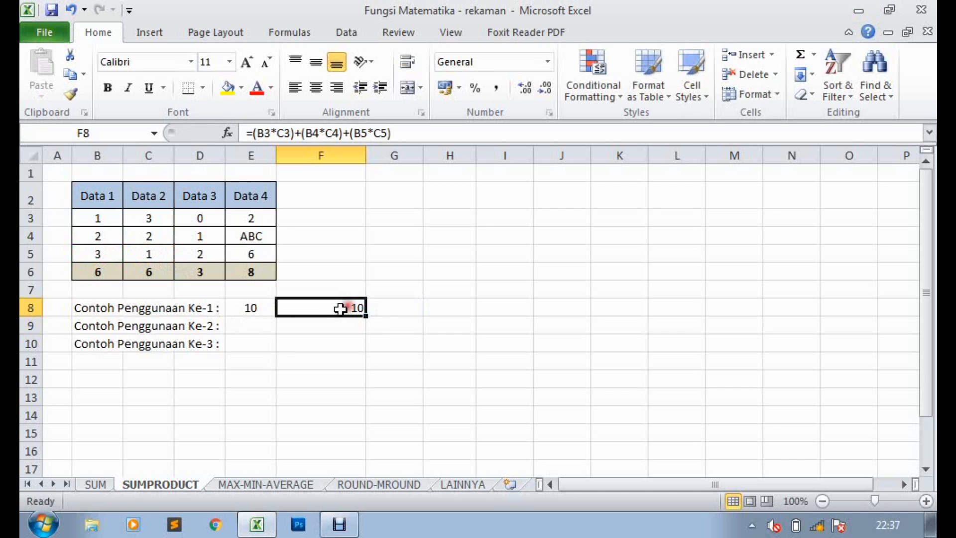
pyautogui.click(250, 327)
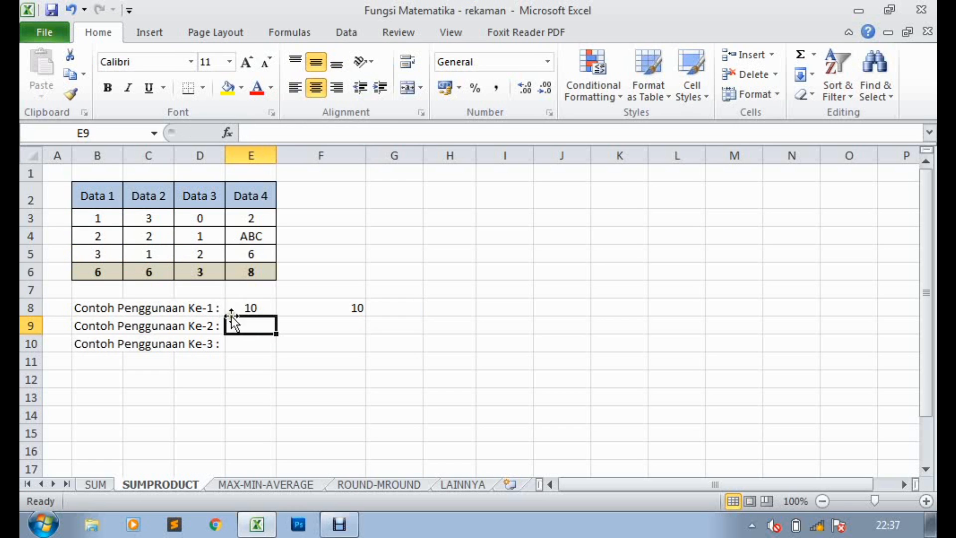
pyautogui.click(261, 308)
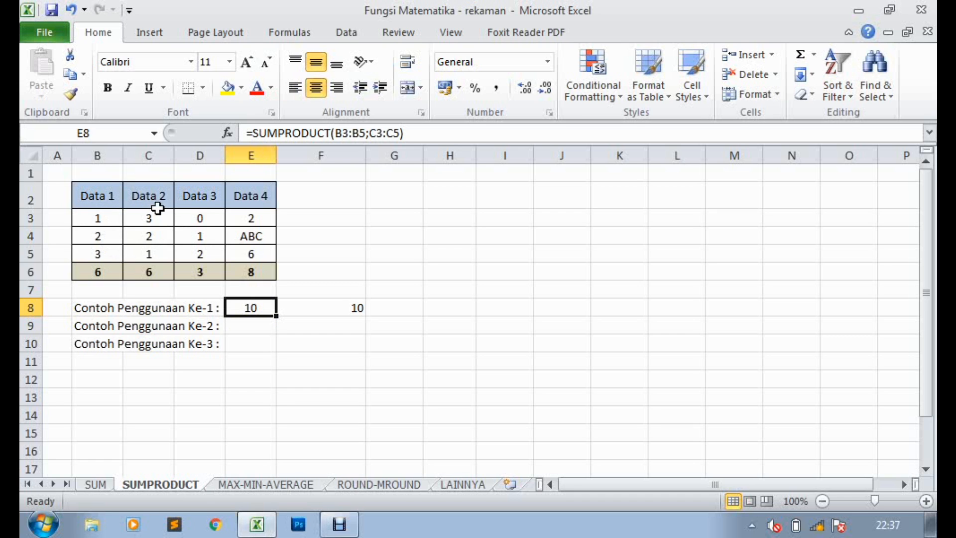
# - Start a SUMPRODUCT formula in E9 with the Data 1 values B3:B5 as the first array
pyautogui.click(254, 324)
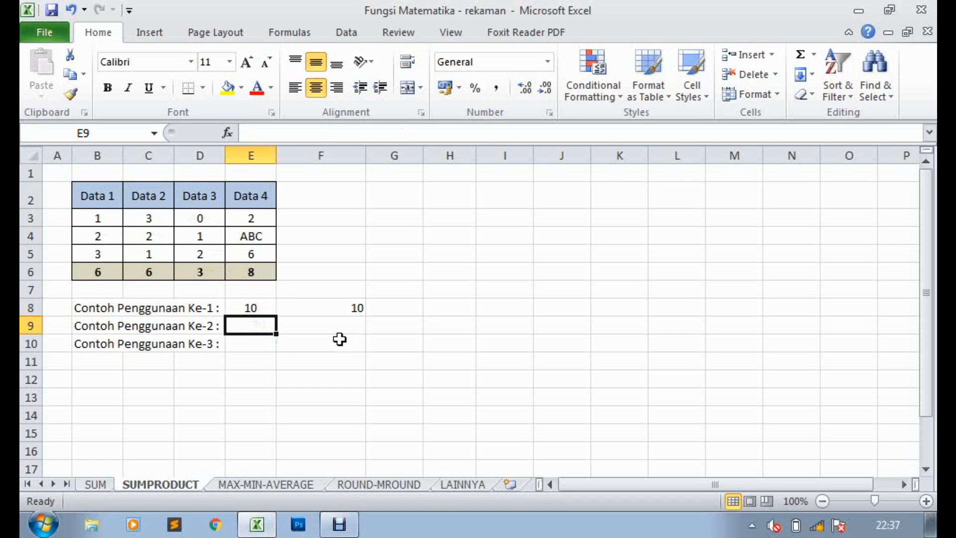
pyautogui.write('=sm')
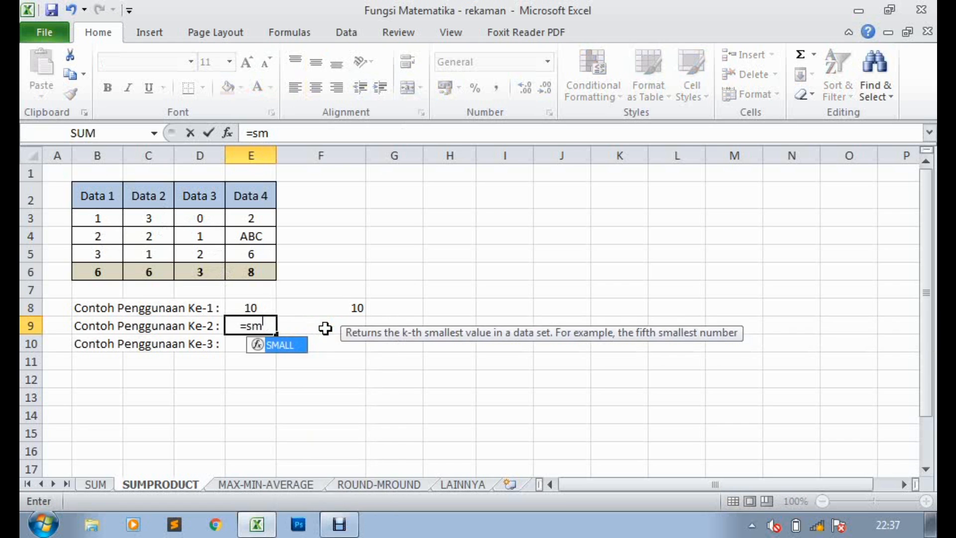
pyautogui.press('BackSpace')
pyautogui.write('um')
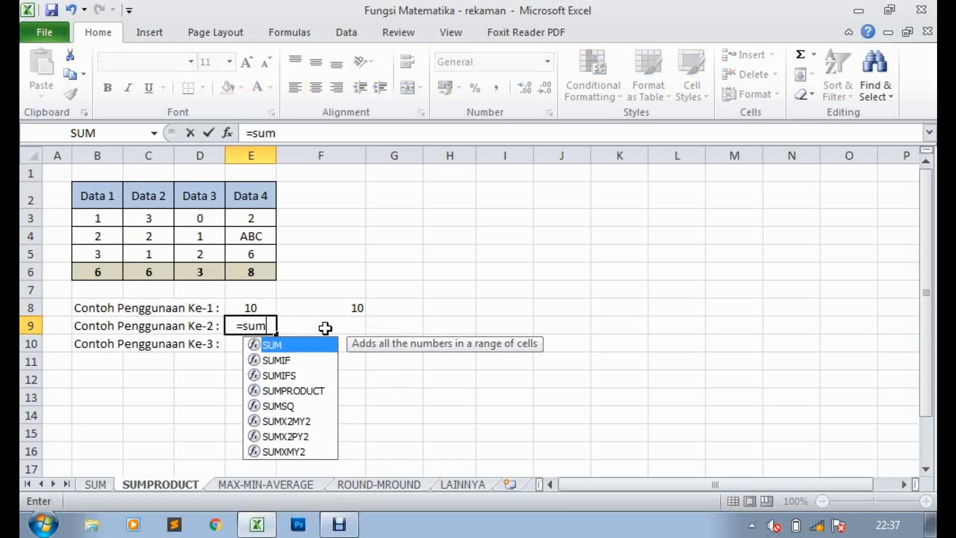
pyautogui.write('p')
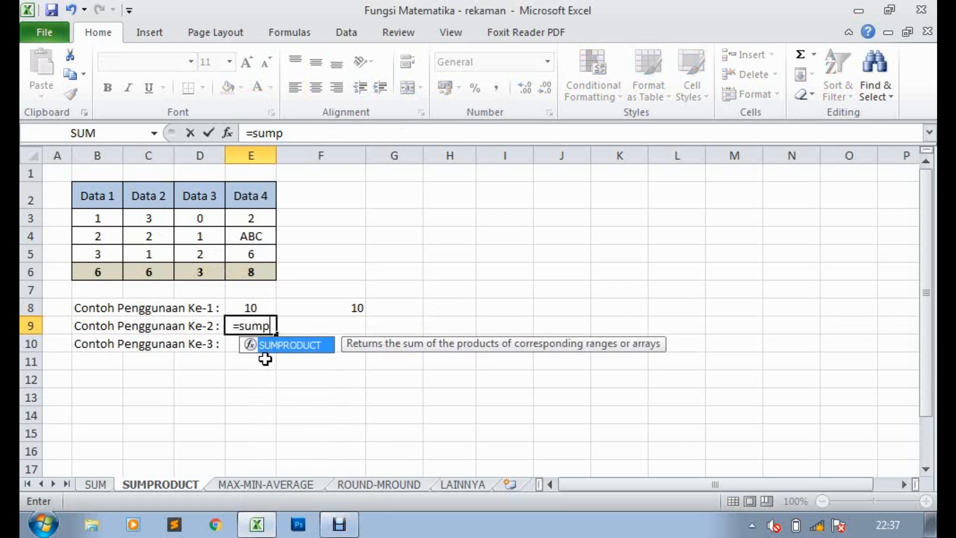
pyautogui.doubleClick(288, 347)
pyautogui.moveTo(85, 214); pyautogui.dragTo(94, 257)
pyautogui.write(';')
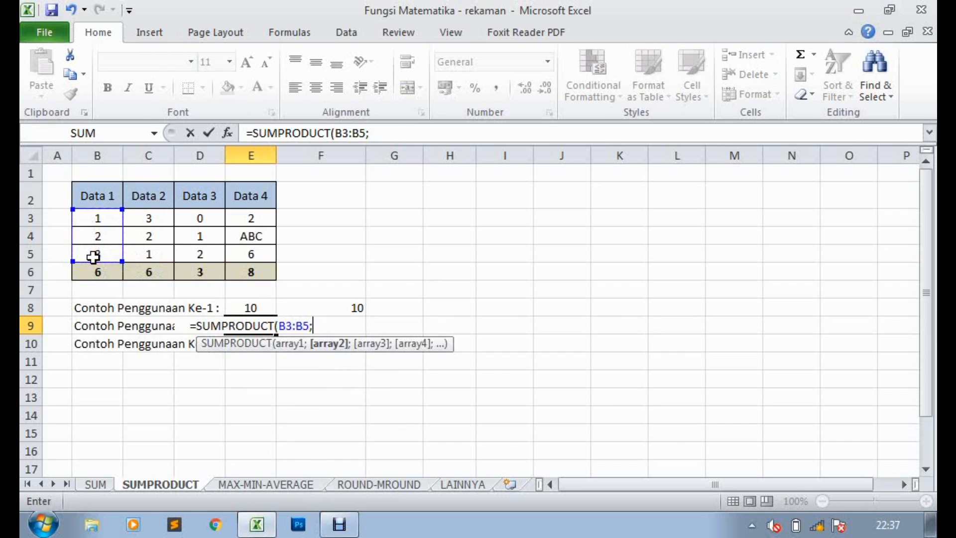
# - Complete the E9 formula as =SUMPRODUCT(B3:B5;C3:C5;D3:D5) and check the entered formula
pyautogui.moveTo(154, 217); pyautogui.dragTo(165, 254)
pyautogui.write(';')
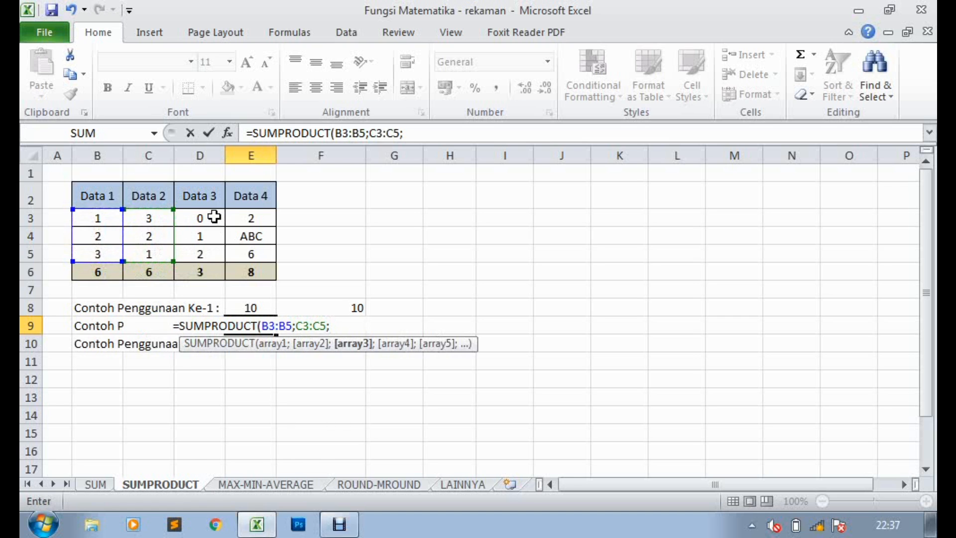
pyautogui.moveTo(213, 217); pyautogui.dragTo(208, 259)
pyautogui.write(')')
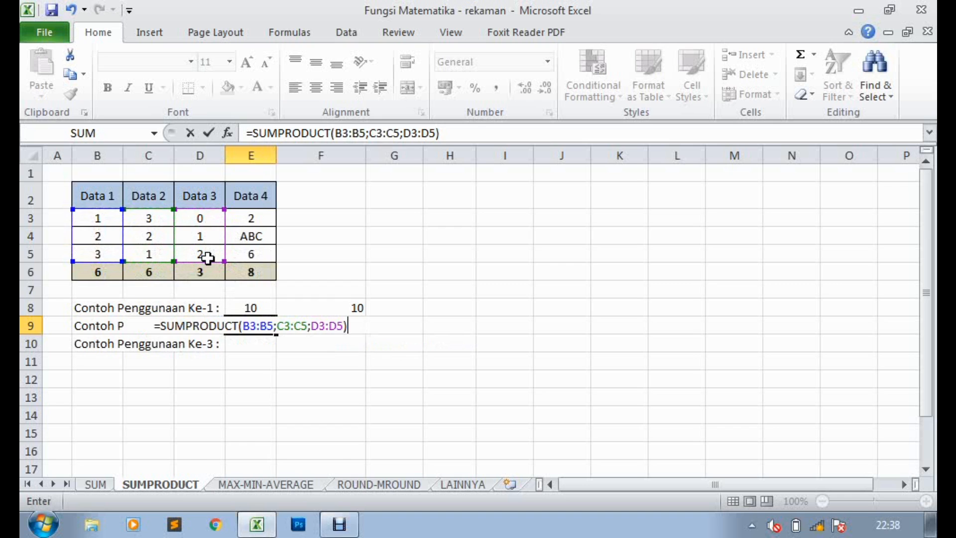
pyautogui.press('Return')
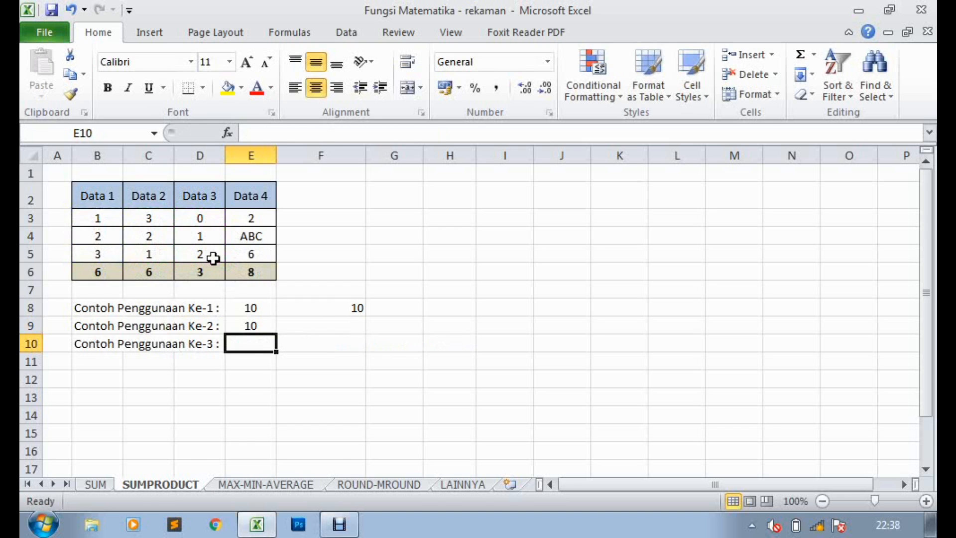
pyautogui.click(252, 325)
# - Start a manual comparison formula in F9 with the first-row product =(B3*C3*D3
pyautogui.click(324, 325)
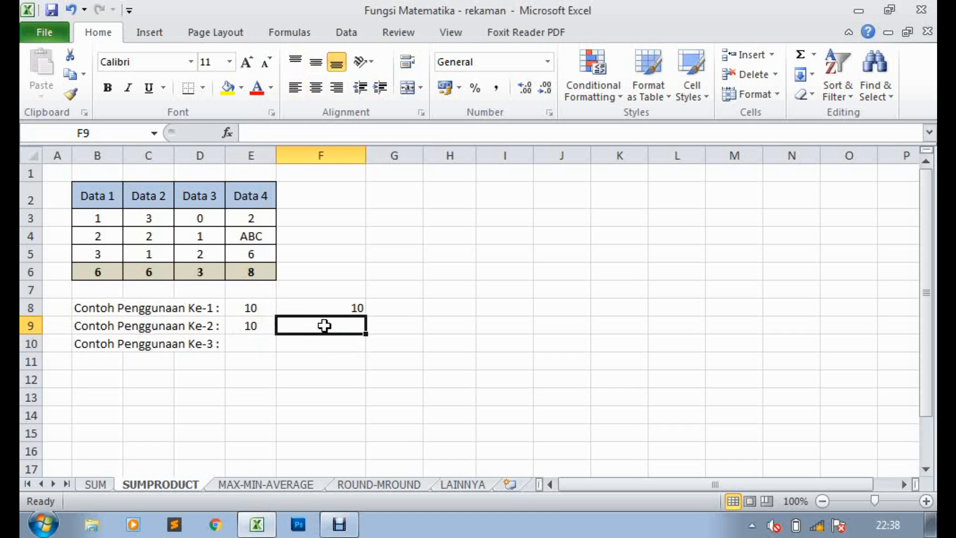
pyautogui.write('=(')
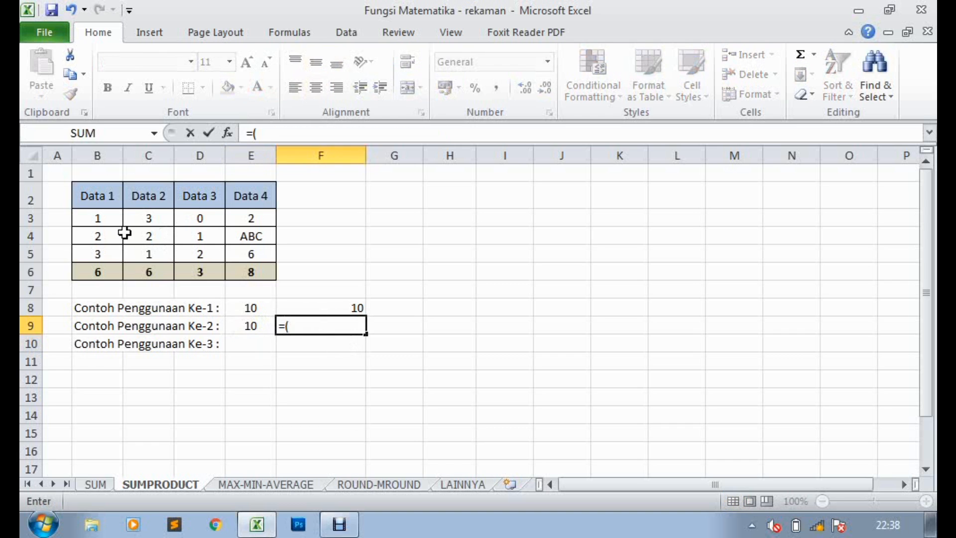
pyautogui.click(112, 218)
pyautogui.write('*')
pyautogui.click(152, 216)
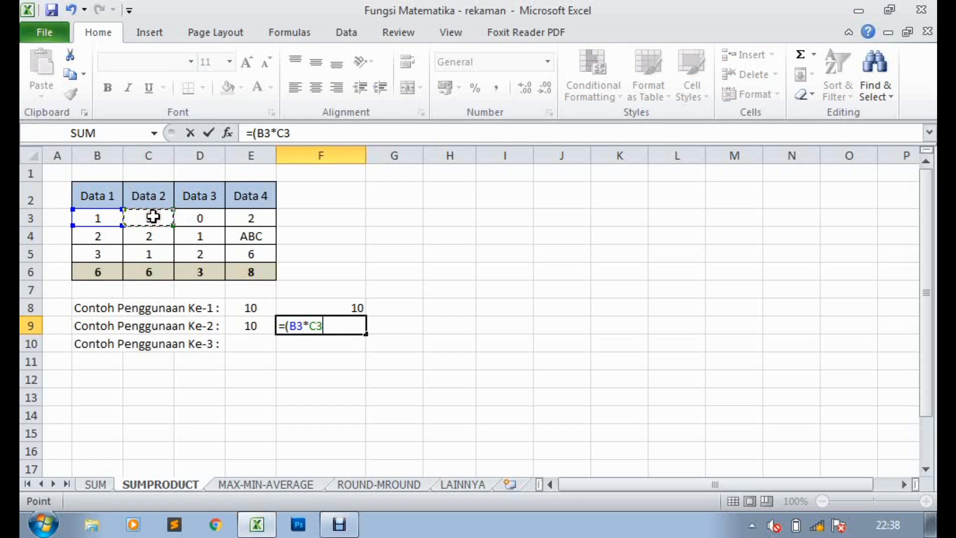
pyautogui.write('*')
pyautogui.click(204, 219)
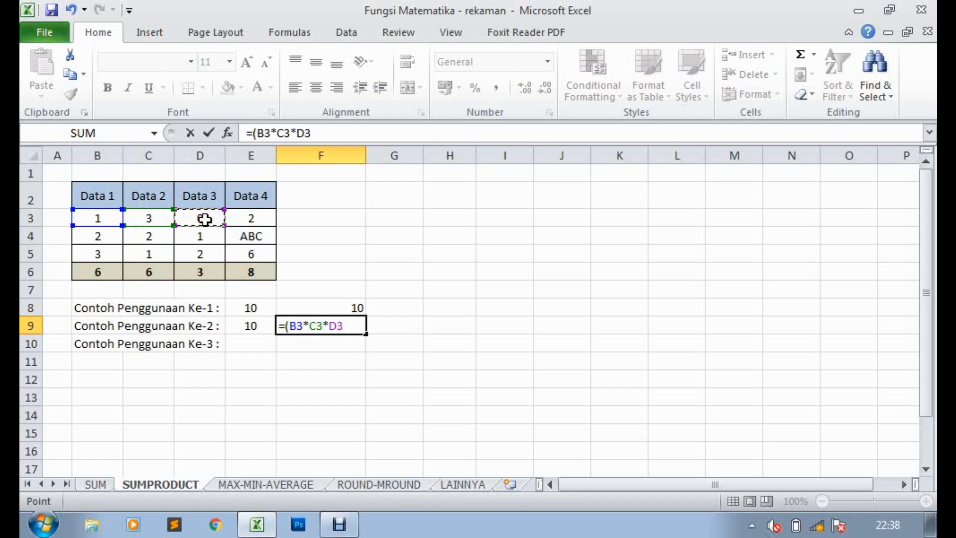
# - Close the first bracket in the F9 formula and add a second bracketed product of B4, C4 and D4
pyautogui.click(106, 238)
pyautogui.press('BackSpace')
pyautogui.press('BackSpace')
pyautogui.write('(')
pyautogui.click(99, 232)
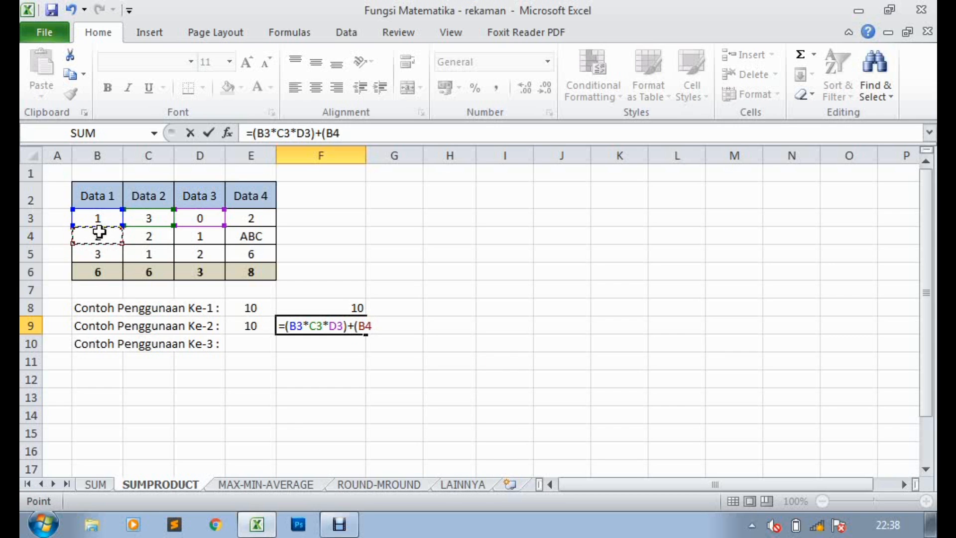
pyautogui.write('*')
pyautogui.click(159, 238)
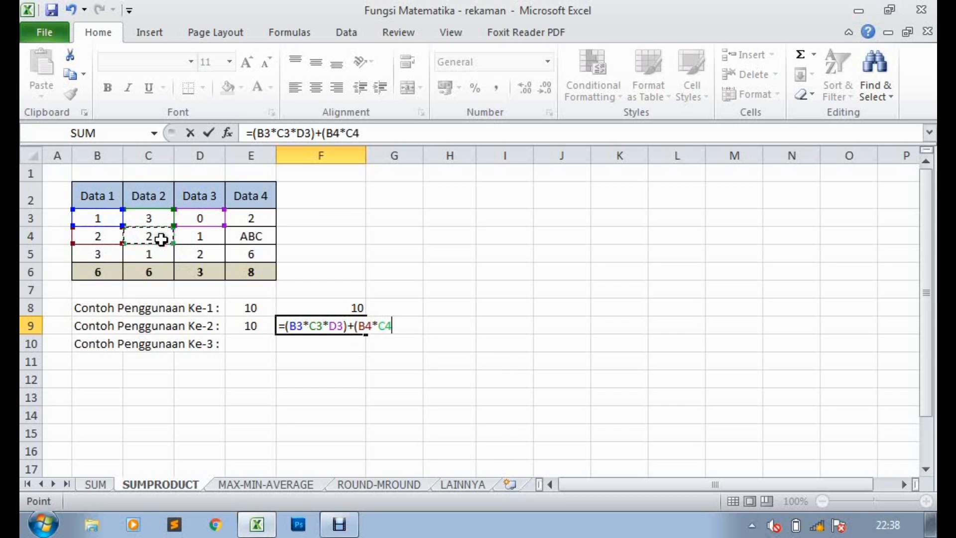
pyautogui.write('*')
pyautogui.click(202, 238)
# - Complete the F9 formula as =(B3*C3*D3)+(B4*C4*D4)+(B5*C5*D5) and enter it
pyautogui.write(')+(')
pyautogui.click(99, 253)
pyautogui.write('*')
pyautogui.click(151, 253)
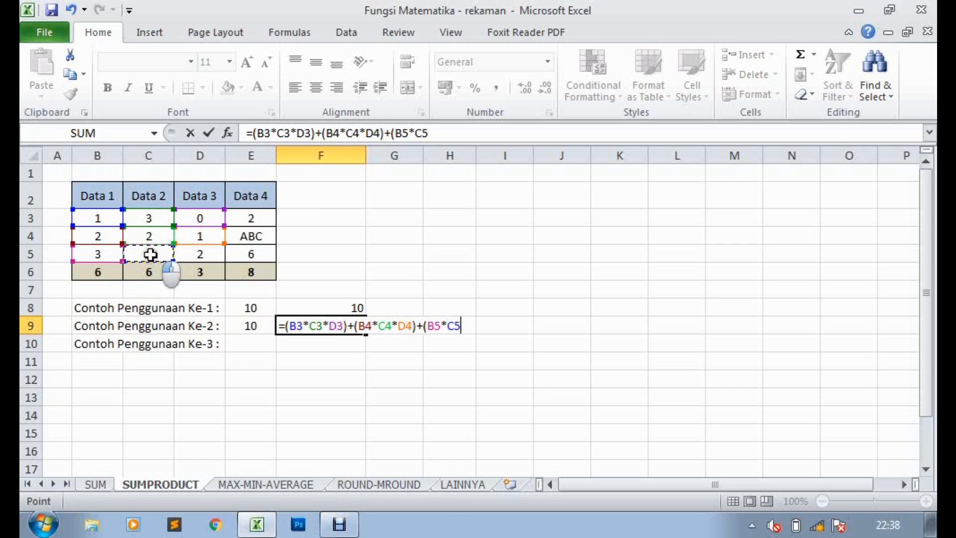
pyautogui.write('*')
pyautogui.click(199, 269)
pyautogui.click(213, 255)
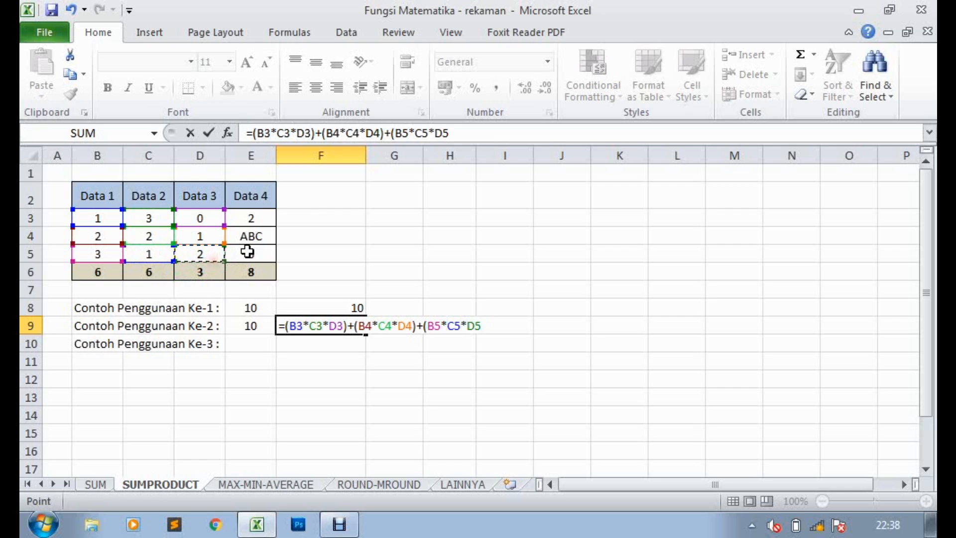
pyautogui.write(')')
pyautogui.press('Return')
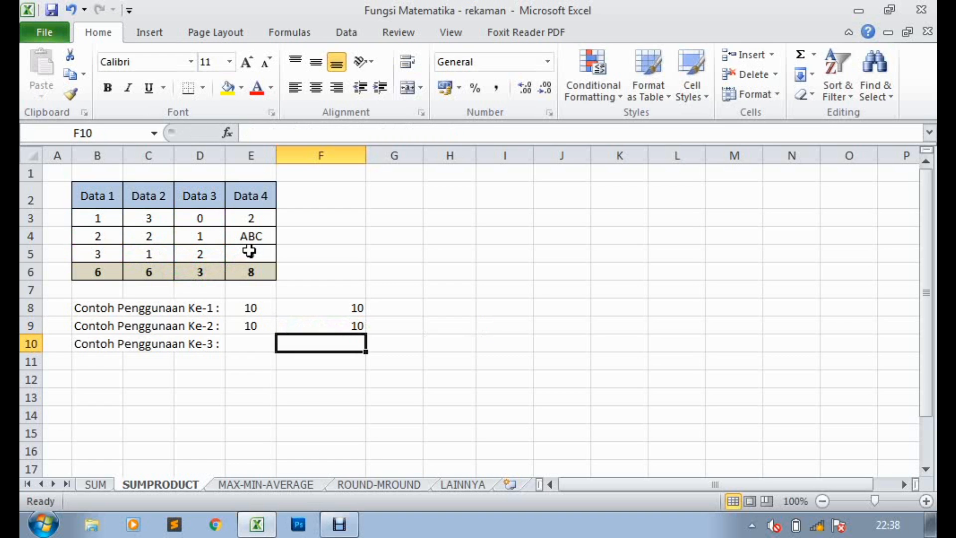
# - Review the blocks B3:C5 and D3:E5 and the text cell E4, and start a SUMPRODUCT formula in E10
pyautogui.click(250, 340)
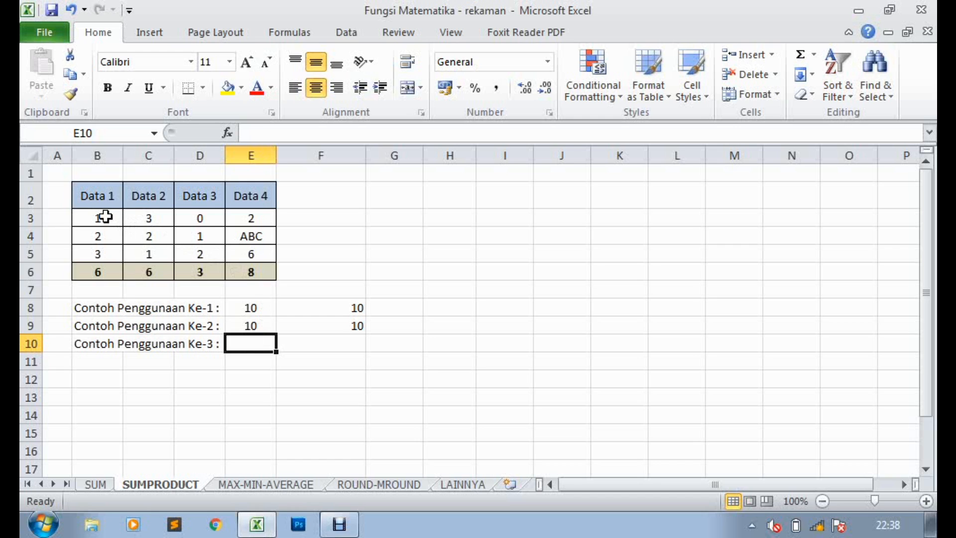
pyautogui.moveTo(111, 218); pyautogui.dragTo(148, 254)
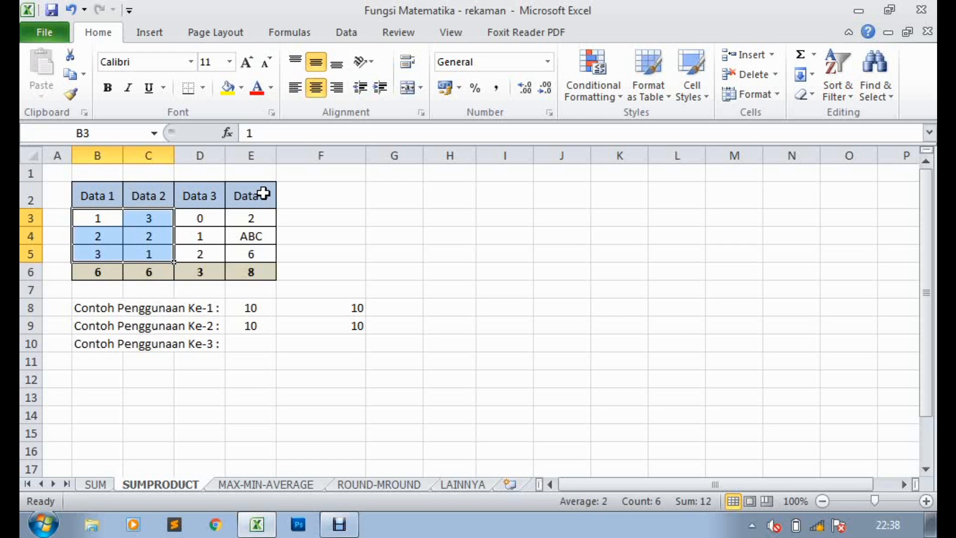
pyautogui.moveTo(209, 215); pyautogui.dragTo(258, 254)
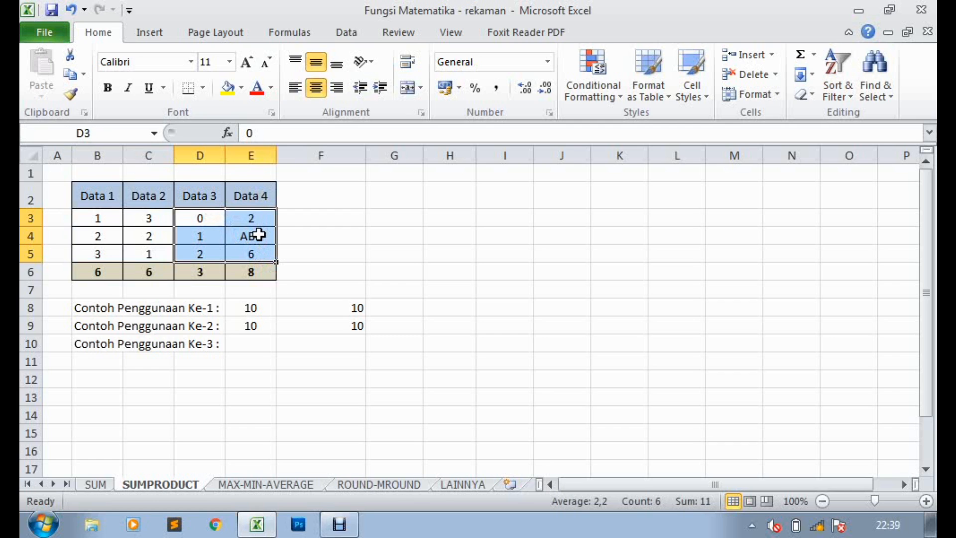
pyautogui.click(258, 238)
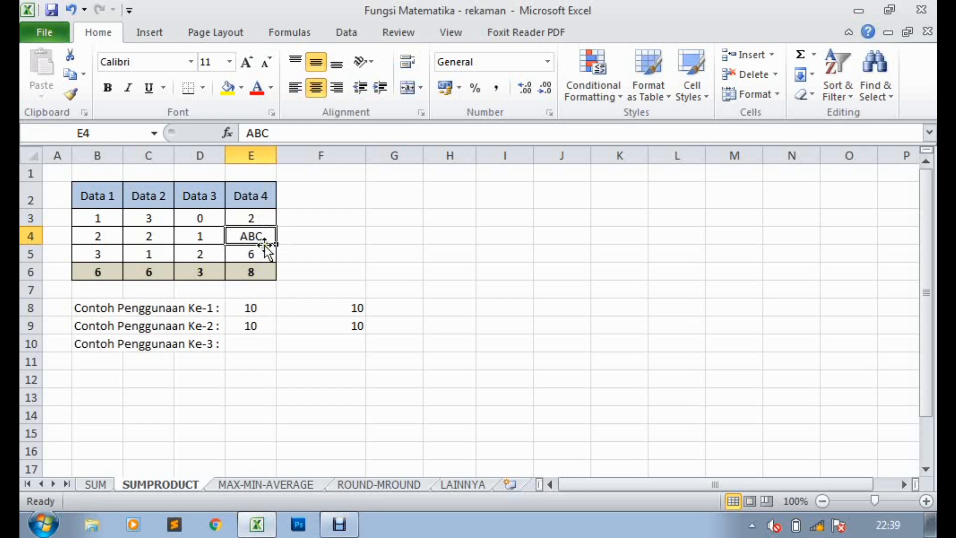
pyautogui.click(249, 341)
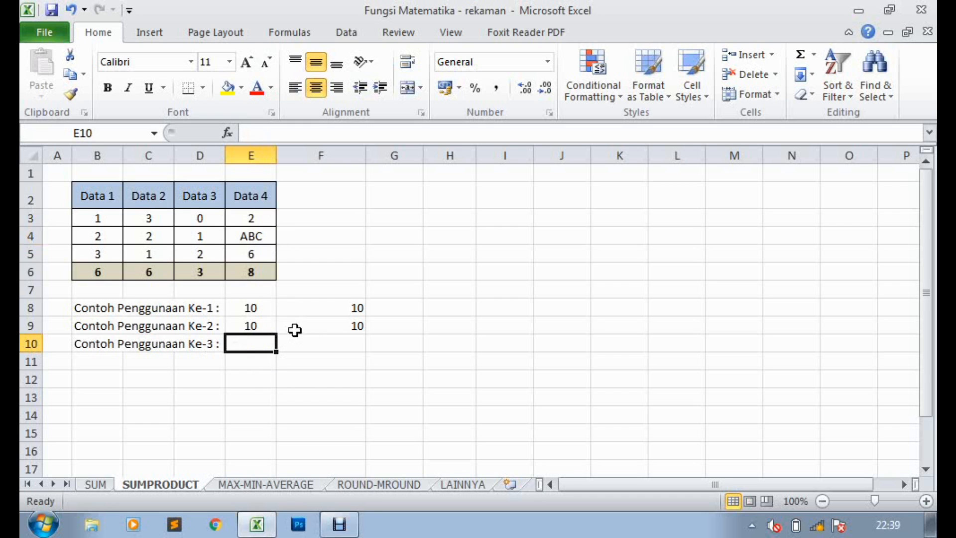
pyautogui.write('=sum')
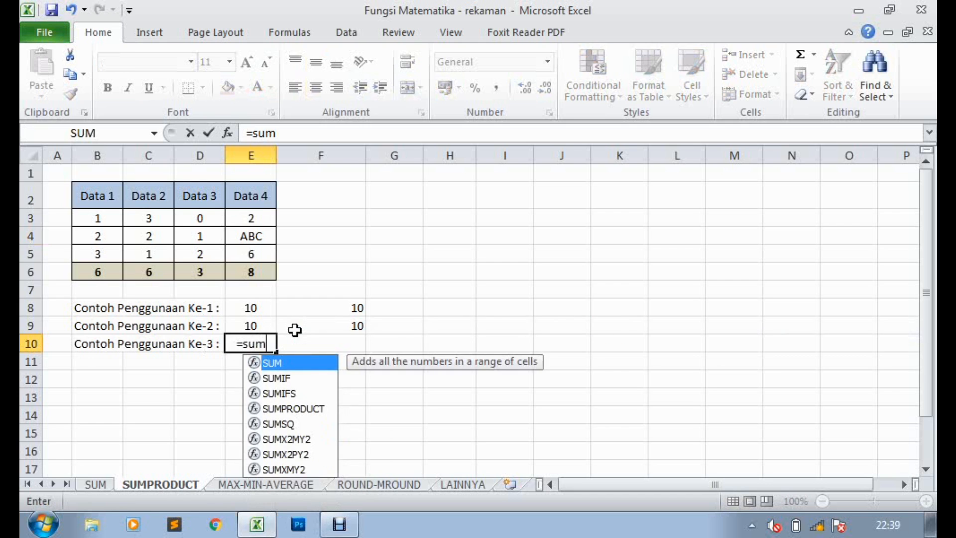
pyautogui.write('pro')
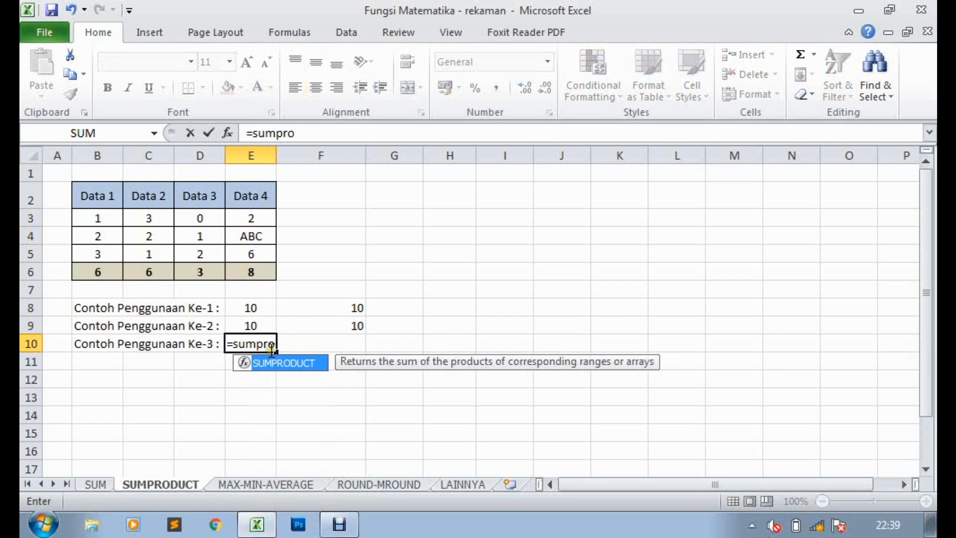
pyautogui.doubleClick(272, 363)
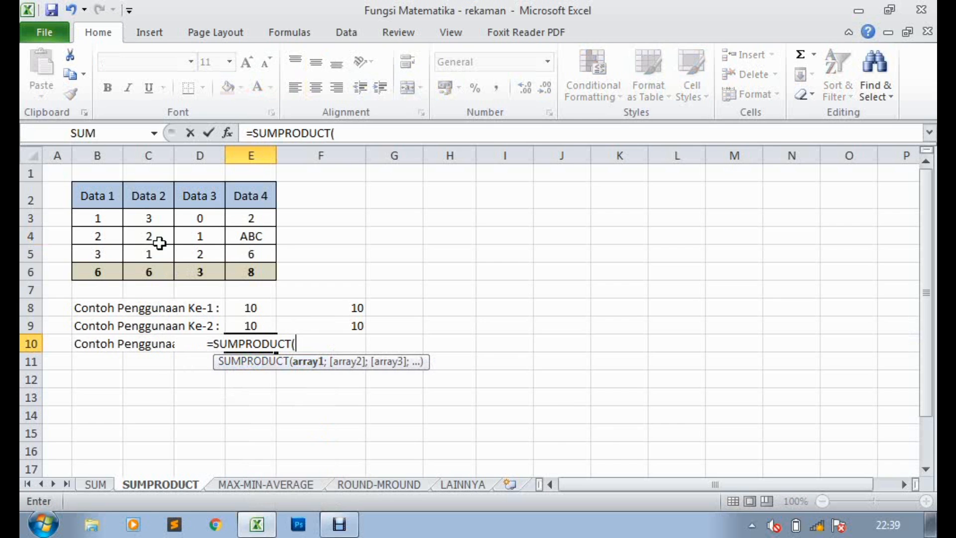
# - Complete the E10 formula with B3:C5 and D3:E5 as its two arrays, and check the entered formula
pyautogui.moveTo(94, 217); pyautogui.dragTo(145, 254)
pyautogui.write(';')
pyautogui.moveTo(201, 217); pyautogui.dragTo(252, 256)
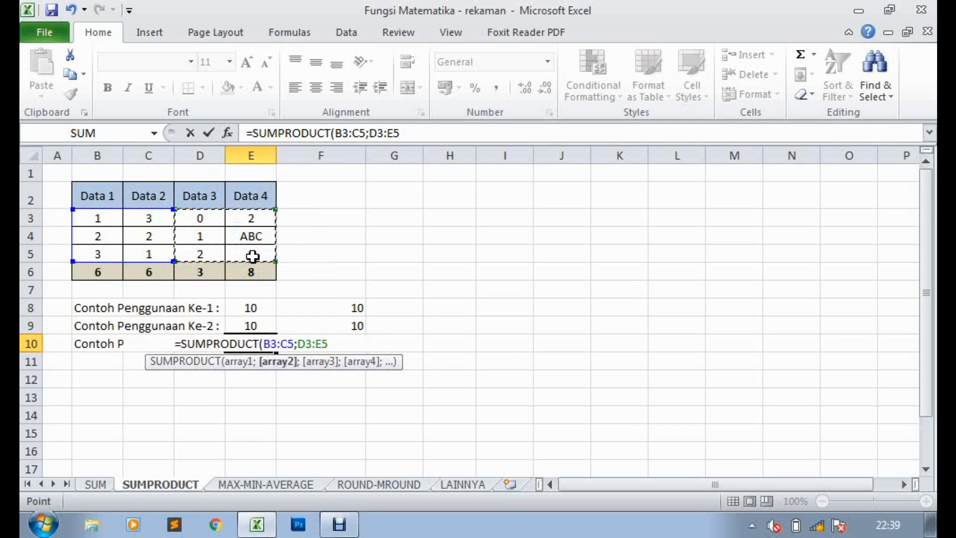
pyautogui.write(')')
pyautogui.press('Return')
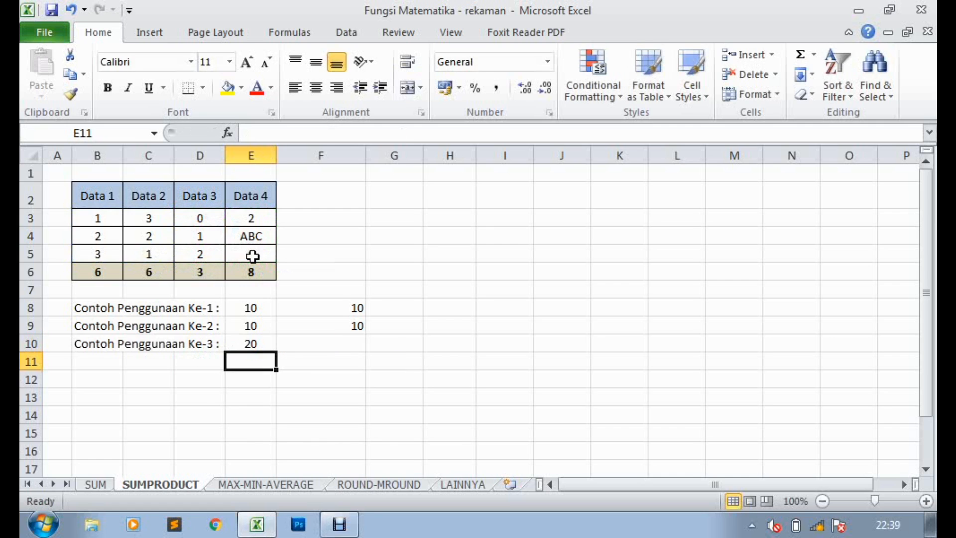
pyautogui.click(251, 343)
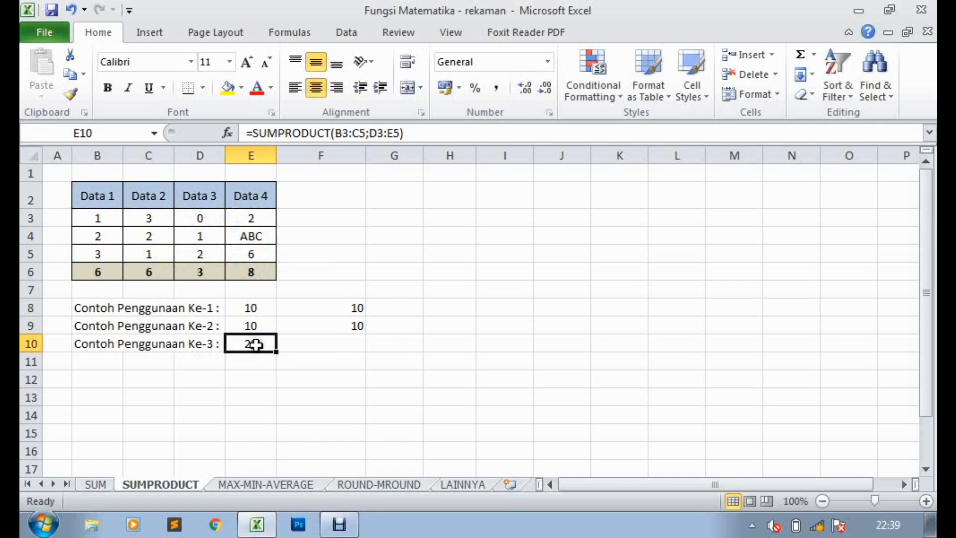
# - Start a manual comparison formula in F10 as =(B3*D3)+( with a second bracket opened
pyautogui.click(327, 344)
pyautogui.write('=')
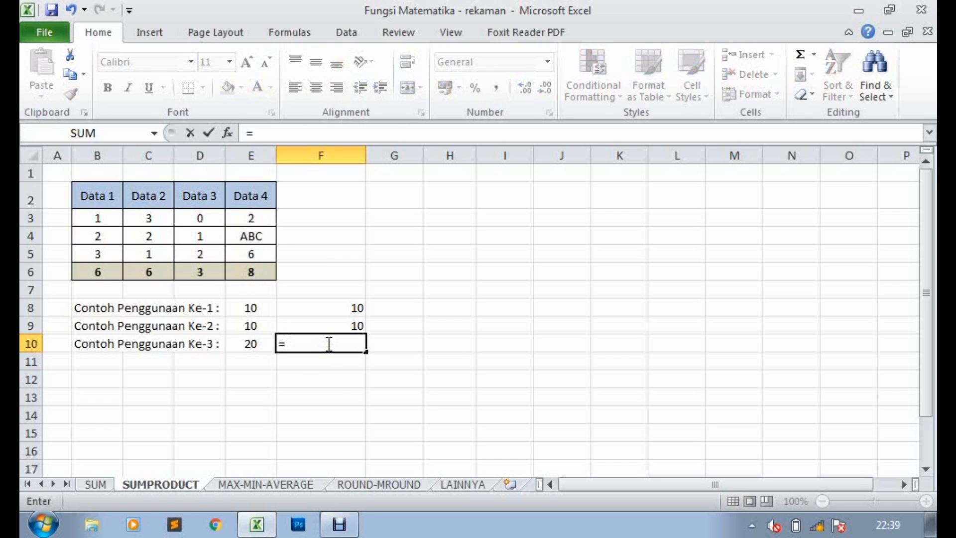
pyautogui.write('(')
pyautogui.click(109, 219)
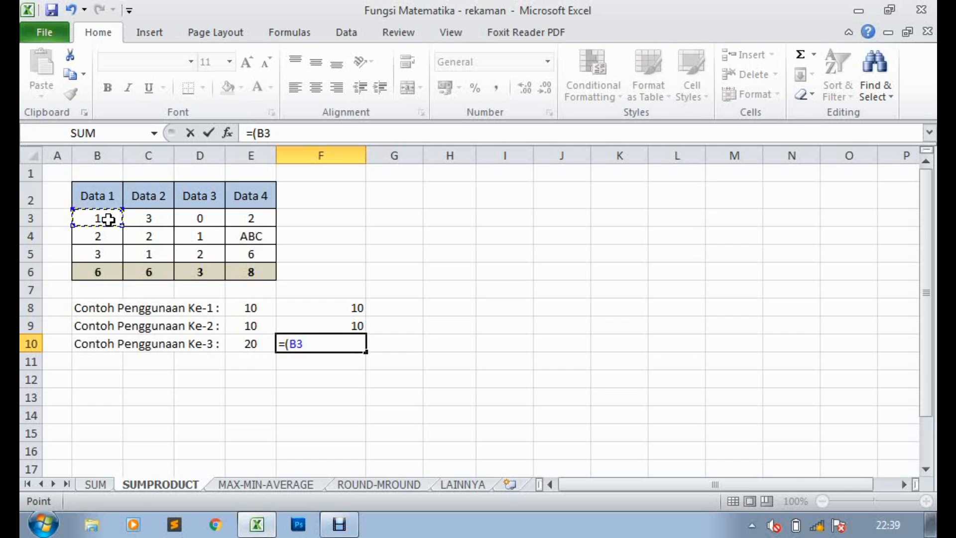
pyautogui.write('*')
pyautogui.click(209, 215)
pyautogui.write(')+(')
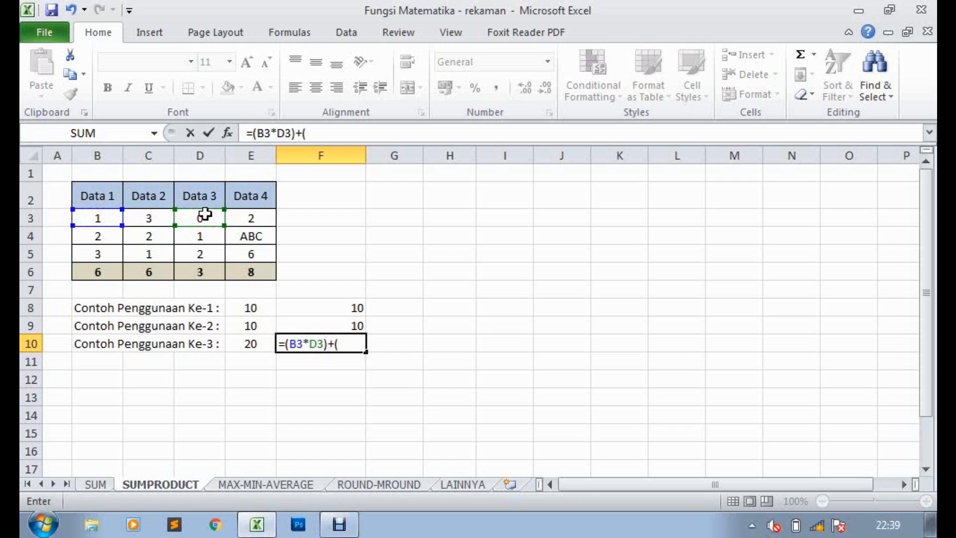
# - Extend the F10 formula with the Data 1 and Data 3 products of the remaining rows, (B4*D4)+(B5*D5)
pyautogui.click(102, 235)
pyautogui.write('*')
pyautogui.click(201, 236)
pyautogui.write(')+(')
pyautogui.click(101, 251)
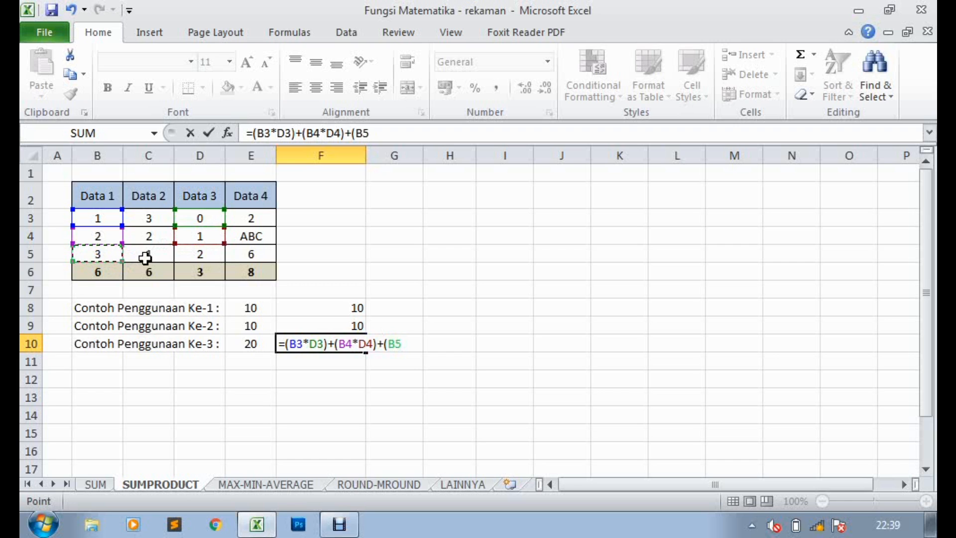
pyautogui.write('*')
pyautogui.click(197, 252)
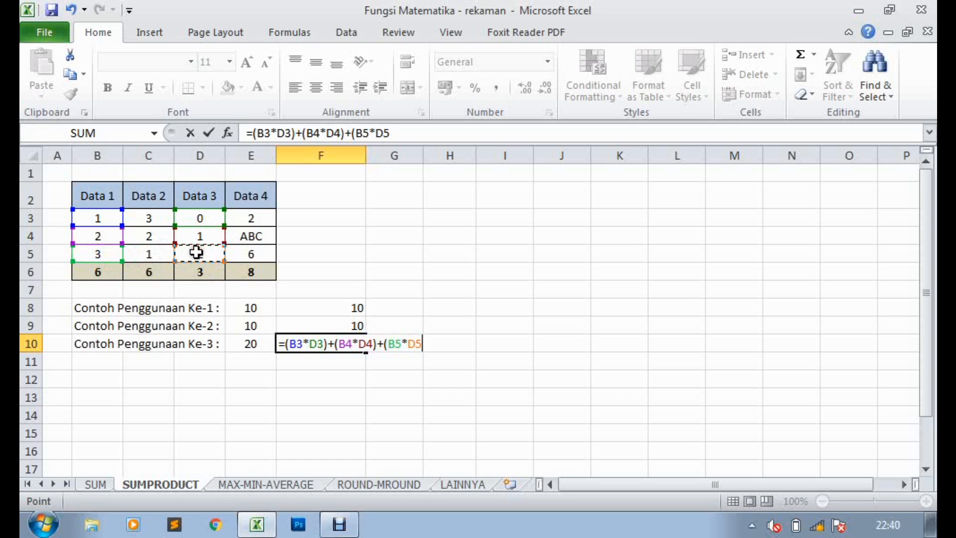
pyautogui.write(')')
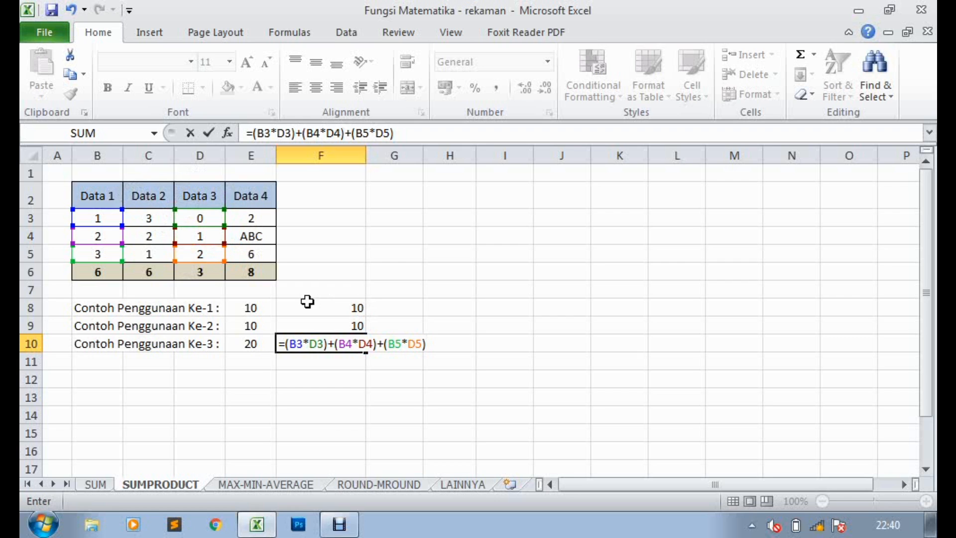
# - Extend the F10 formula with the Data 2 and Data 4 product of the first row, +(C3*E3)
pyautogui.click(159, 218)
pyautogui.press('BackSpace')
pyautogui.press('BackSpace')
pyautogui.click(144, 222)
pyautogui.write('*')
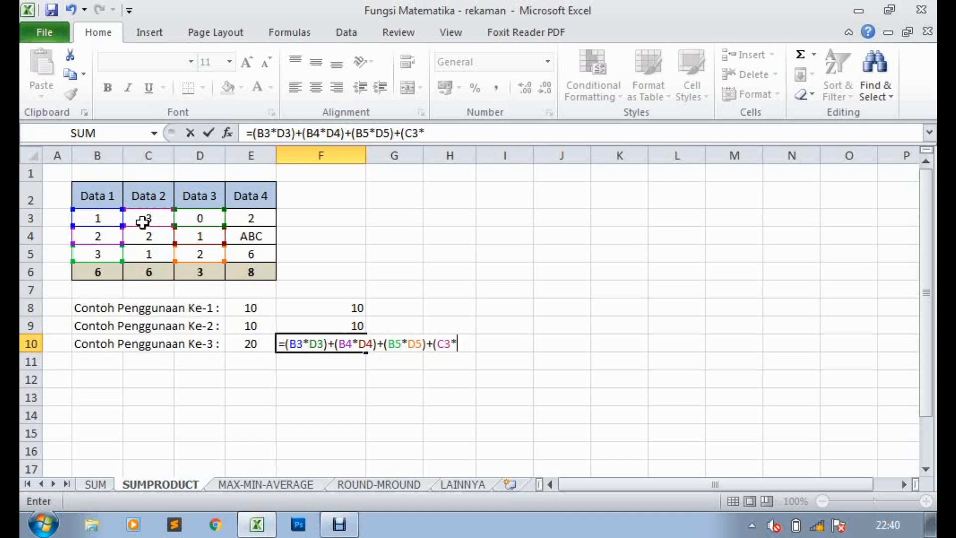
pyautogui.click(259, 219)
pyautogui.write(')')
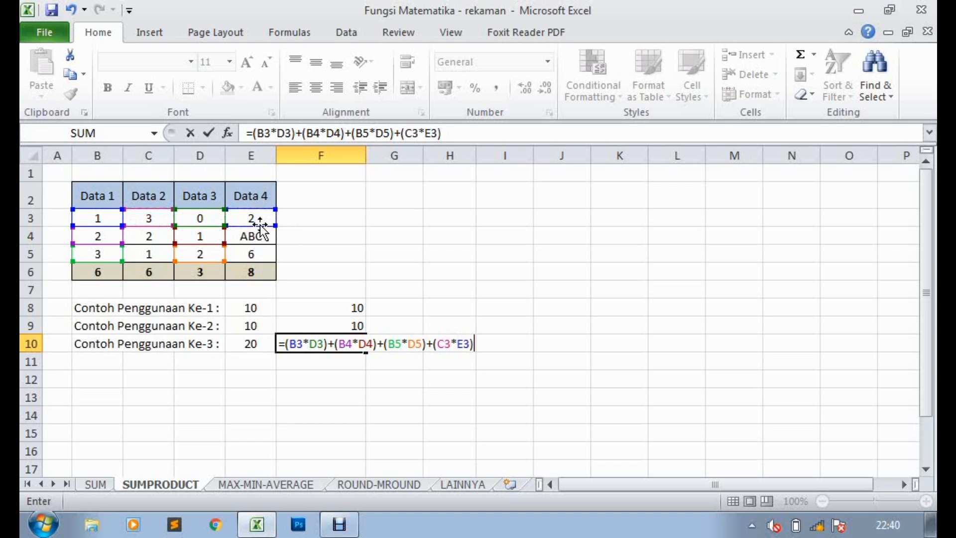
# - Add the second-row product (C4*E4) to the F10 formula and open a bracket for one more product
pyautogui.write('+*')
pyautogui.click(153, 235)
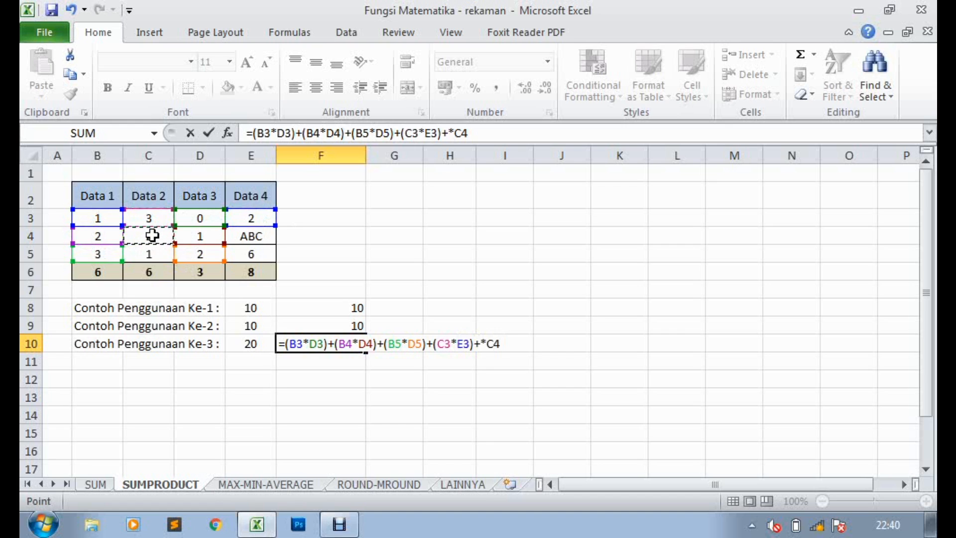
pyautogui.press('BackSpace')
pyautogui.press('BackSpace')
pyautogui.click(162, 233)
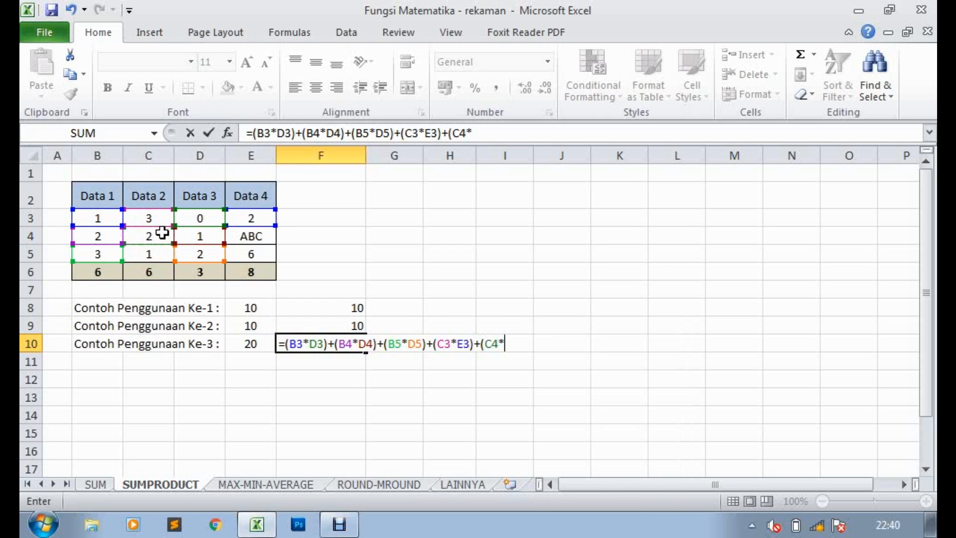
pyautogui.click(249, 235)
pyautogui.write(')+(')
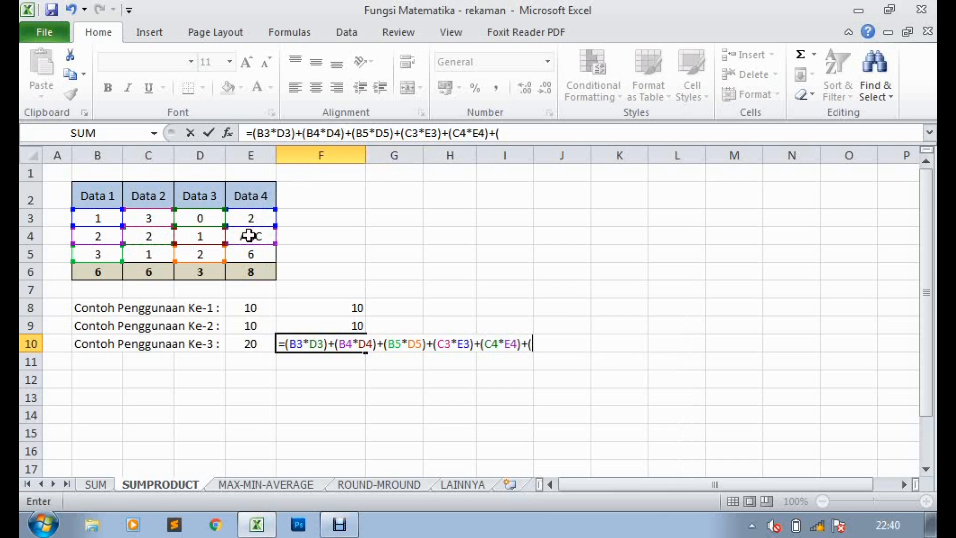
# - Complete the F10 formula with the last product, (C5*E5), and enter it
pyautogui.click(153, 258)
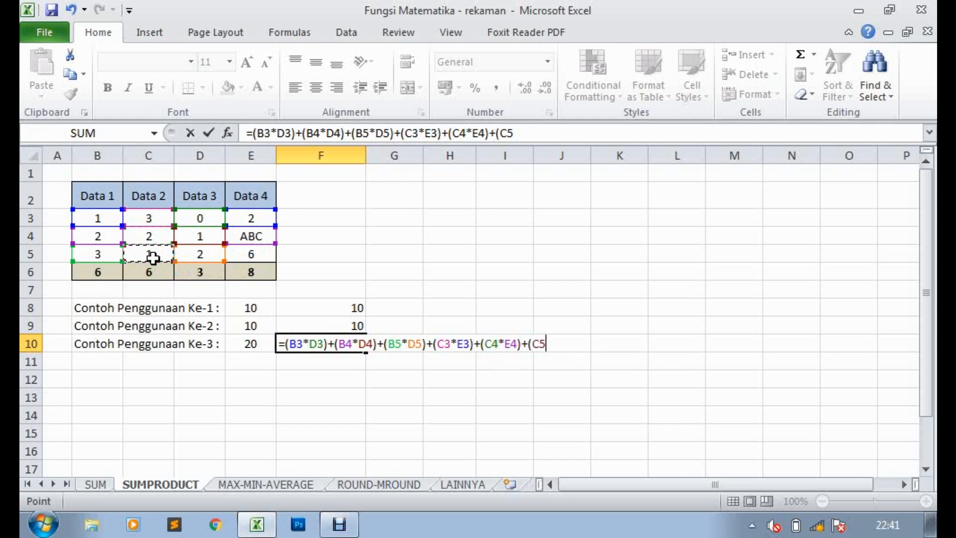
pyautogui.write('*')
pyautogui.click(259, 254)
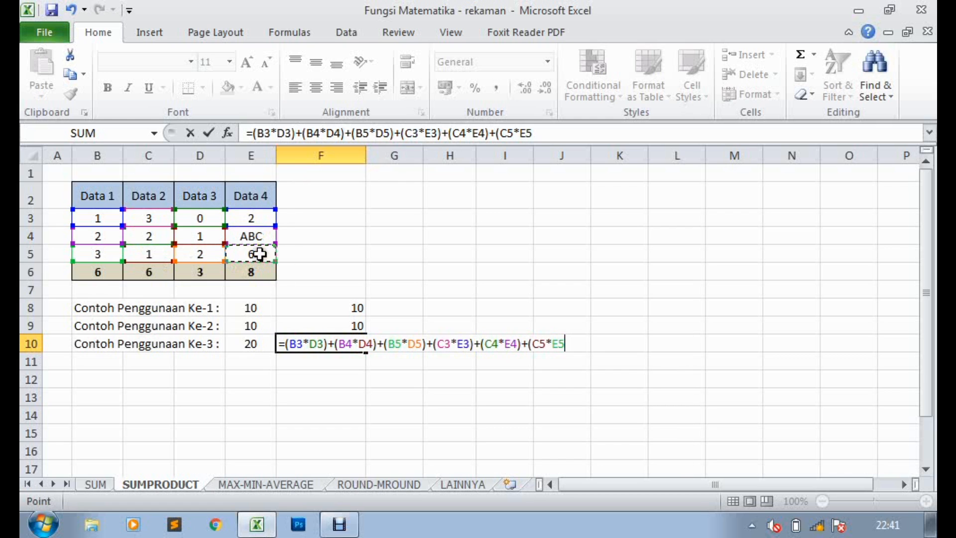
pyautogui.write(')')
pyautogui.press('Return')
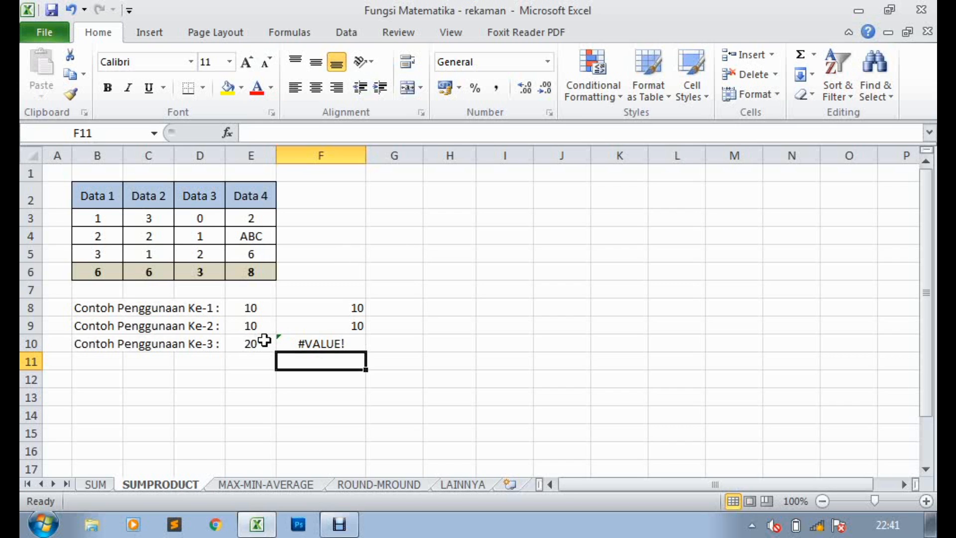
# - Try 0 in place of the text in E4 and put ABC back, checking the SUMPRODUCT formula in E10
pyautogui.click(260, 236)
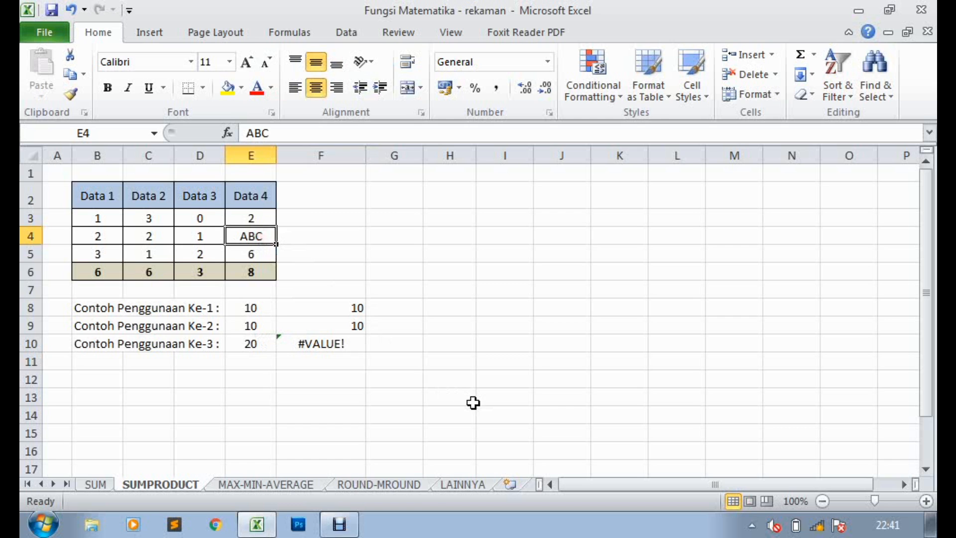
pyautogui.write('0')
pyautogui.press('Return')
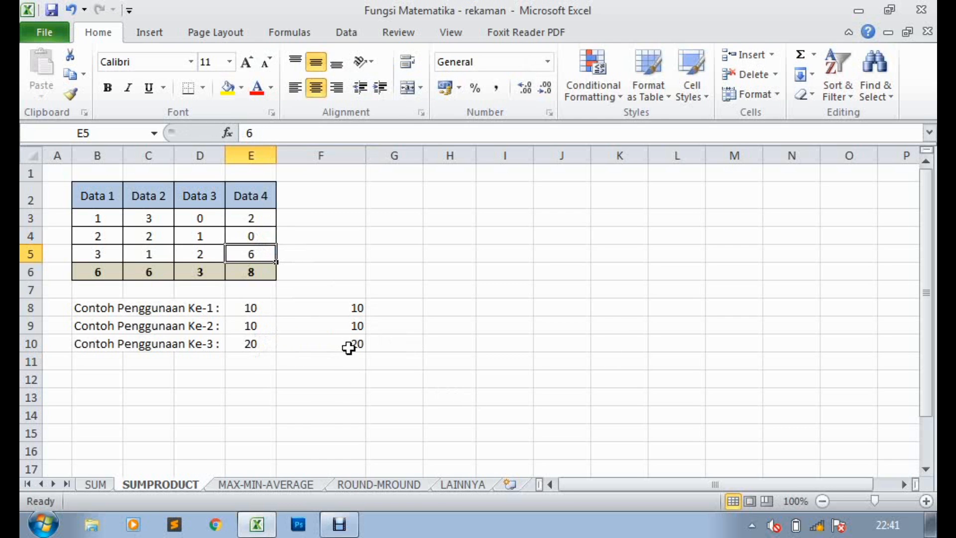
pyautogui.click(249, 238)
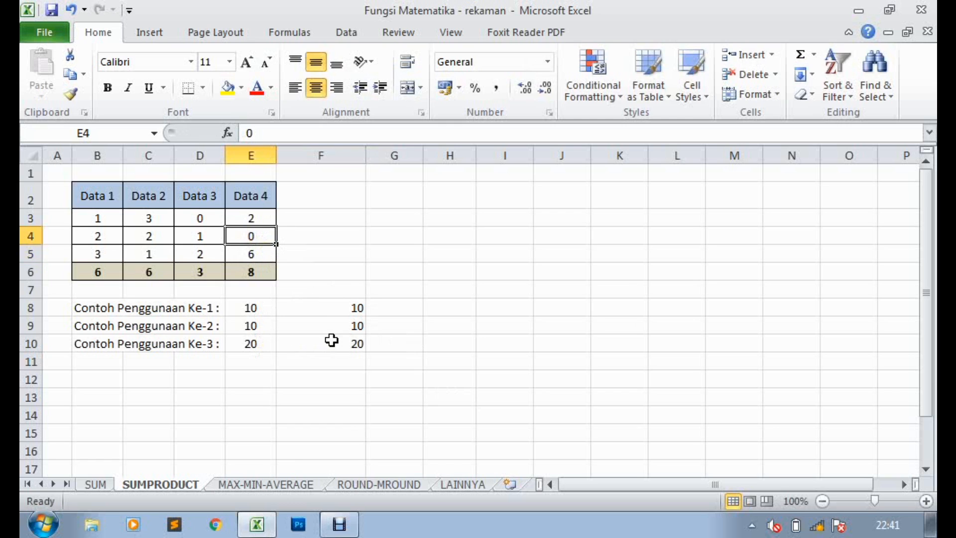
pyautogui.write('ABC')
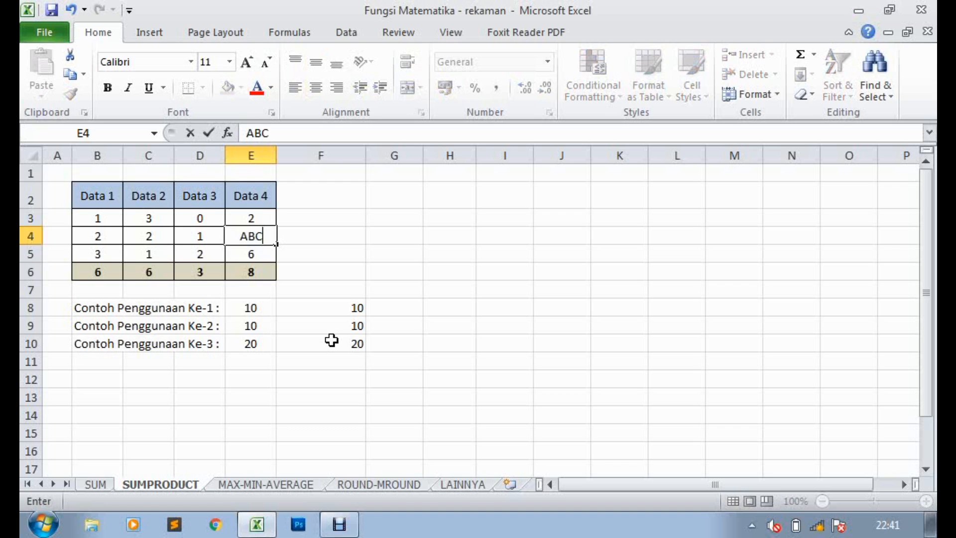
pyautogui.press('Up')
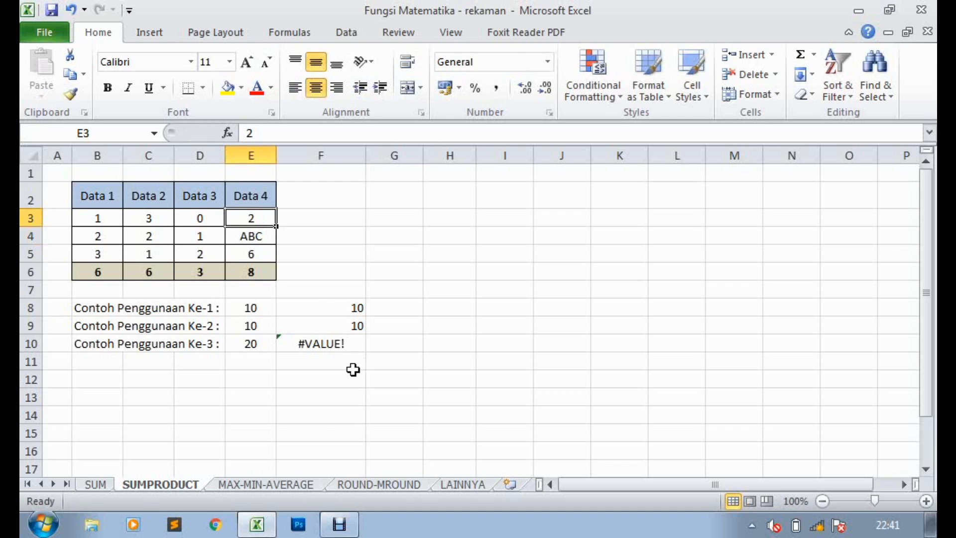
pyautogui.click(260, 343)
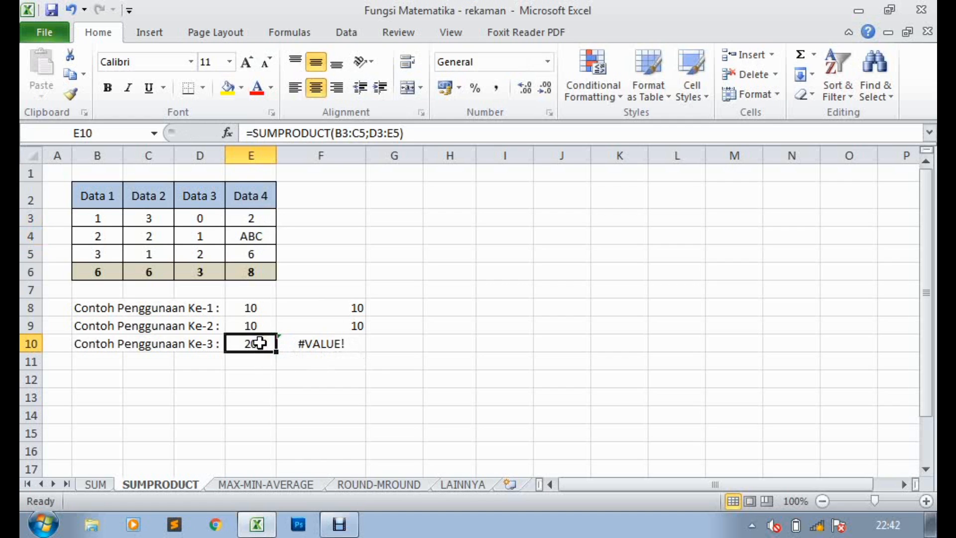
# - Open the MAX-MIN-AVERAGE sheet and review the Nama, Jurusan and Kelas columns of the student table
pyautogui.click(237, 485)
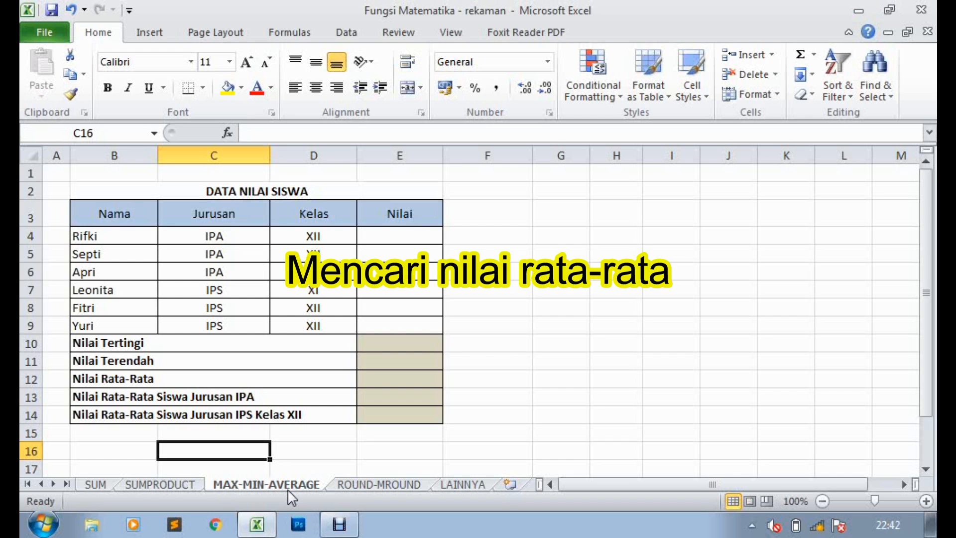
pyautogui.click(133, 343)
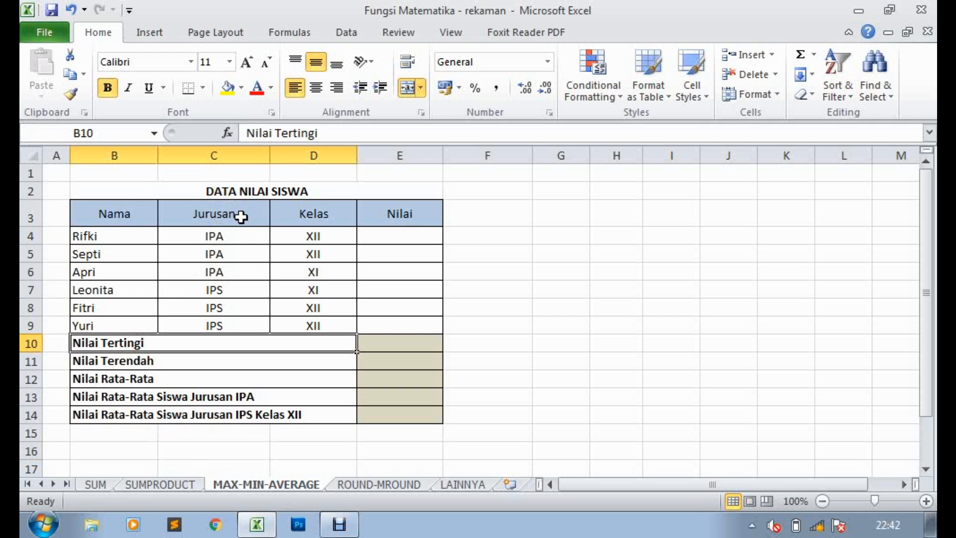
pyautogui.moveTo(111, 213); pyautogui.dragTo(111, 305)
pyautogui.moveTo(219, 216); pyautogui.dragTo(224, 324)
pyautogui.moveTo(320, 215); pyautogui.dragTo(336, 322)
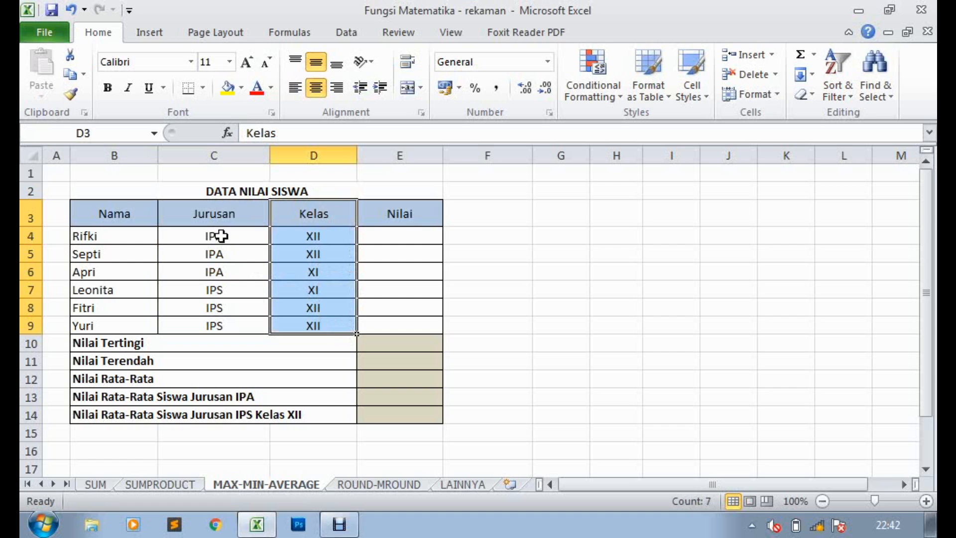
pyautogui.click(315, 266)
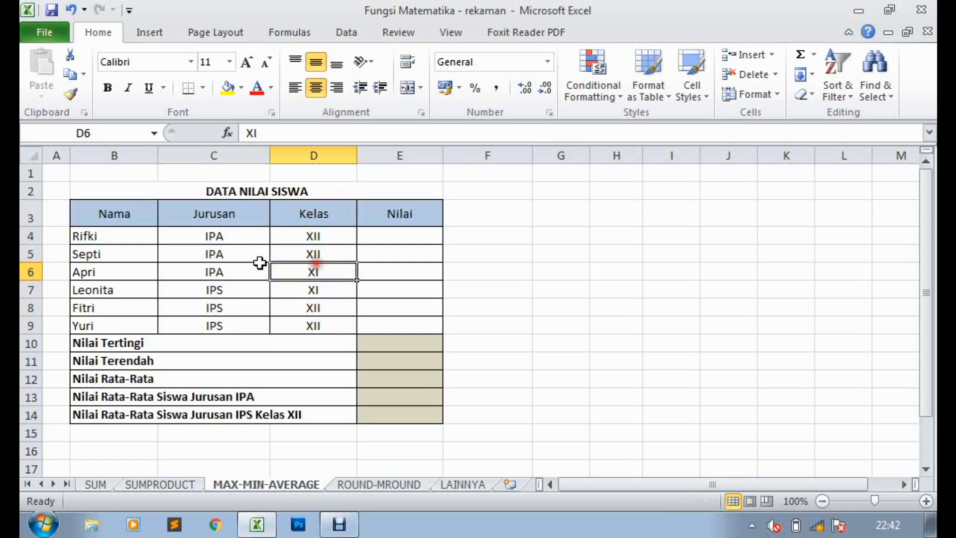
pyautogui.click(425, 232)
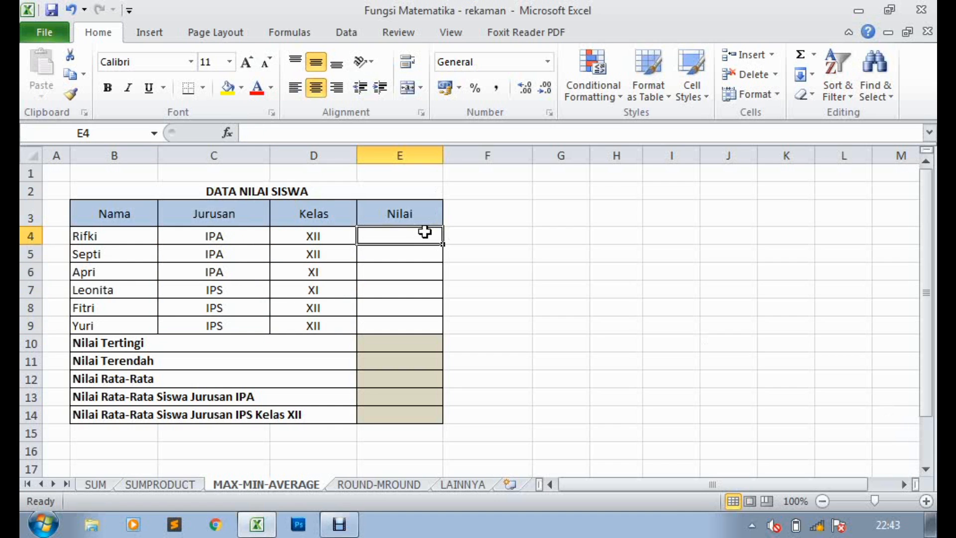
pyautogui.click(566, 272)
# - Enter the scores 70, 80 and 90 for the three IPA students in E4:E6
pyautogui.click(417, 237)
pyautogui.write('70')
pyautogui.press('Return')
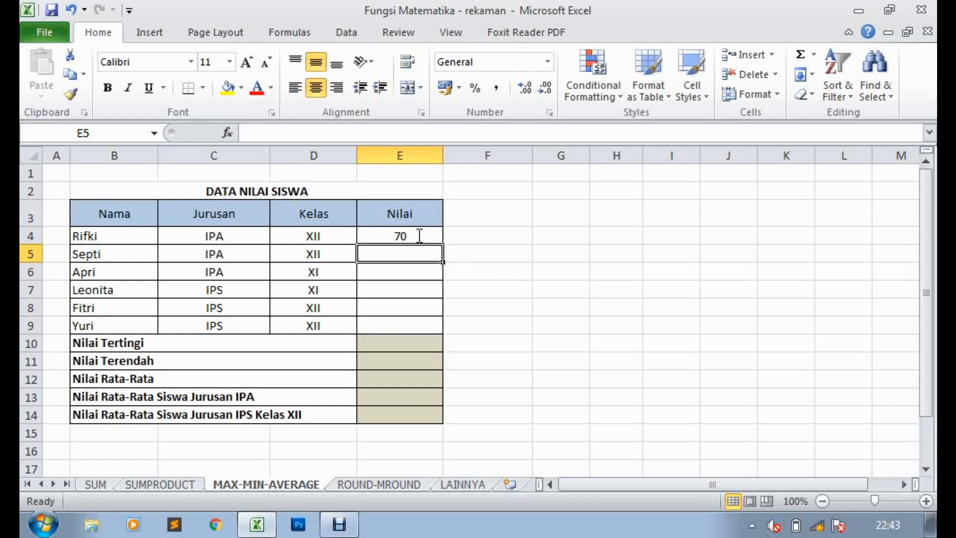
pyautogui.write('80')
pyautogui.press('Return')
pyautogui.write('90')
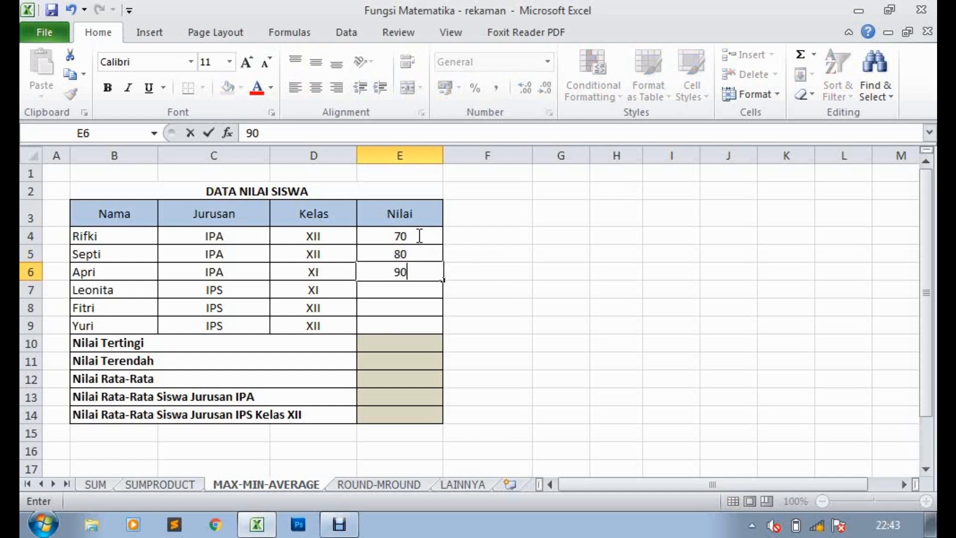
pyautogui.press('Return')
# - Enter the scores 80, 60 and 70 for the three IPS students in E7:E9
pyautogui.write('8')
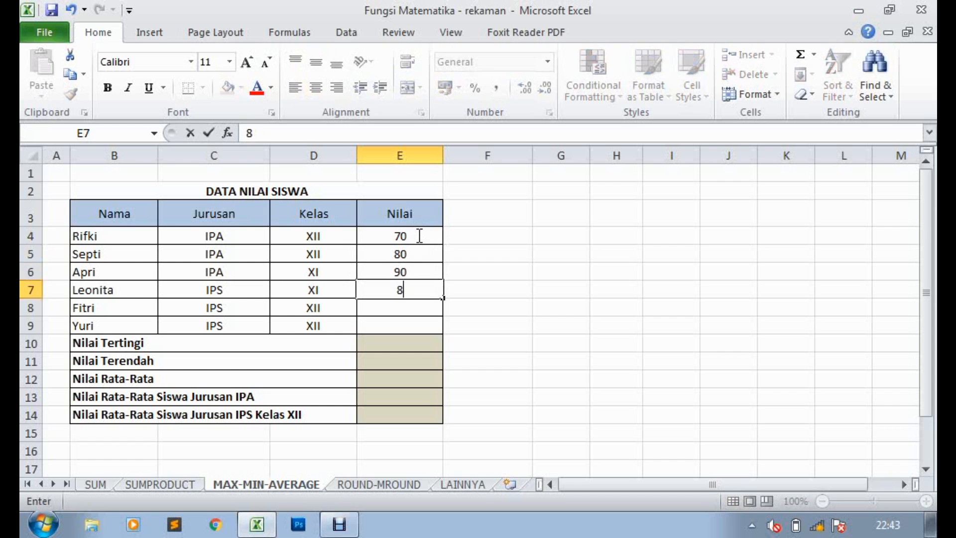
pyautogui.write('0')
pyautogui.press('Return')
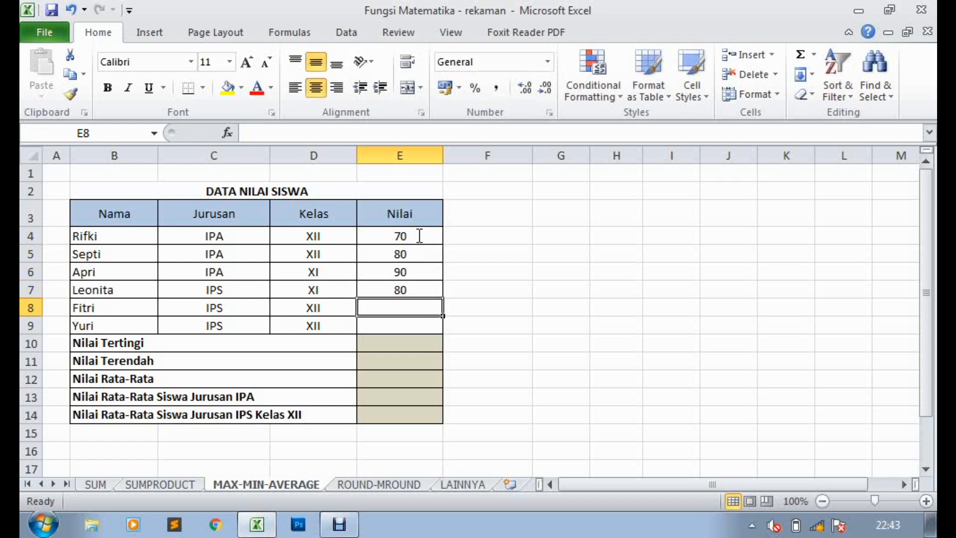
pyautogui.write('60')
pyautogui.press('Return')
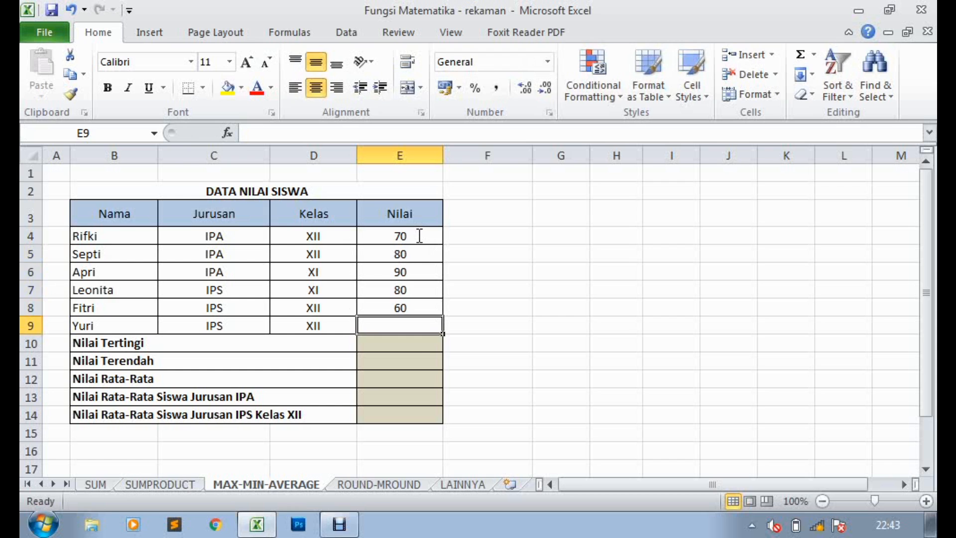
pyautogui.write('70')
pyautogui.press('Return')
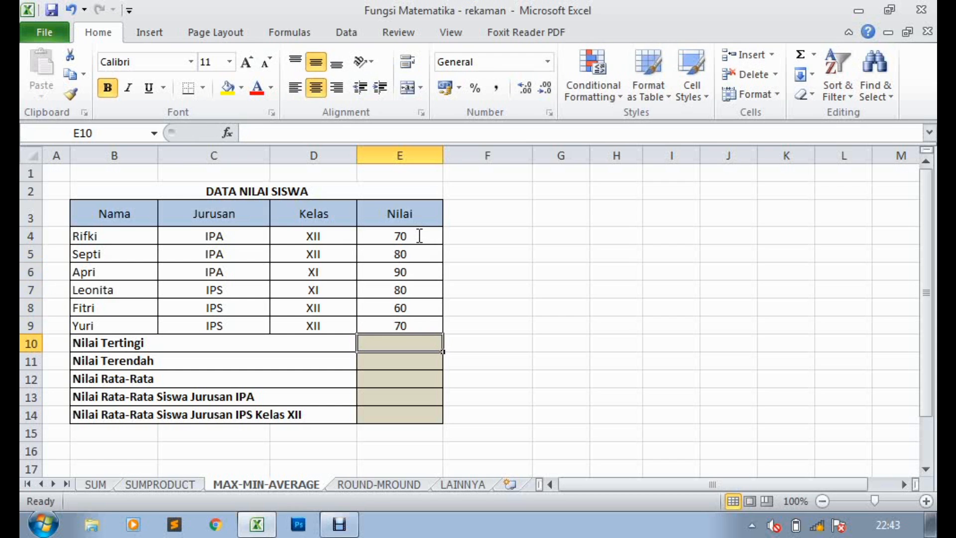
pyautogui.click(653, 391)
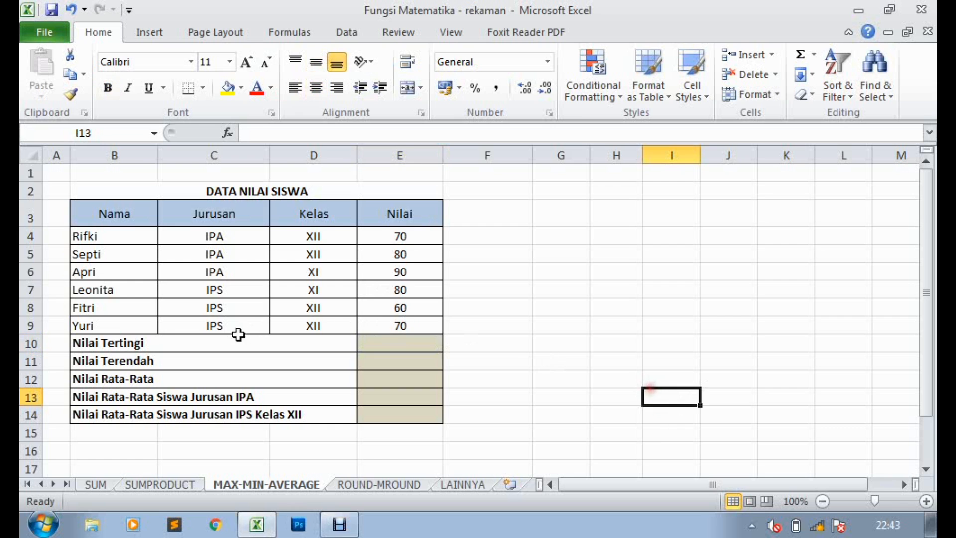
# - Calculate the highest score in E10, the Nilai Tertingi row, with =MAX(E4:E9)
pyautogui.click(102, 350)
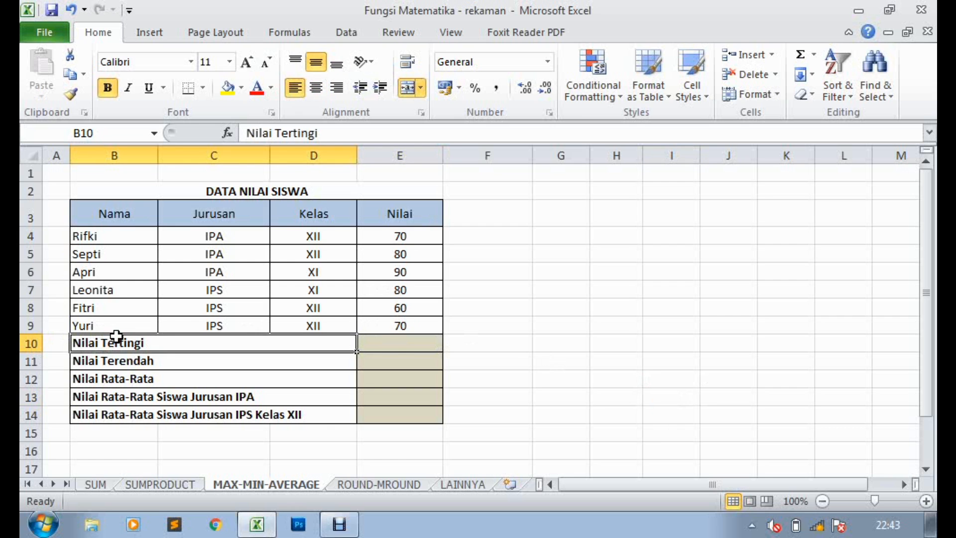
pyautogui.click(398, 348)
pyautogui.moveTo(398, 238); pyautogui.dragTo(391, 292)
pyautogui.scroll(1, 475, 283)
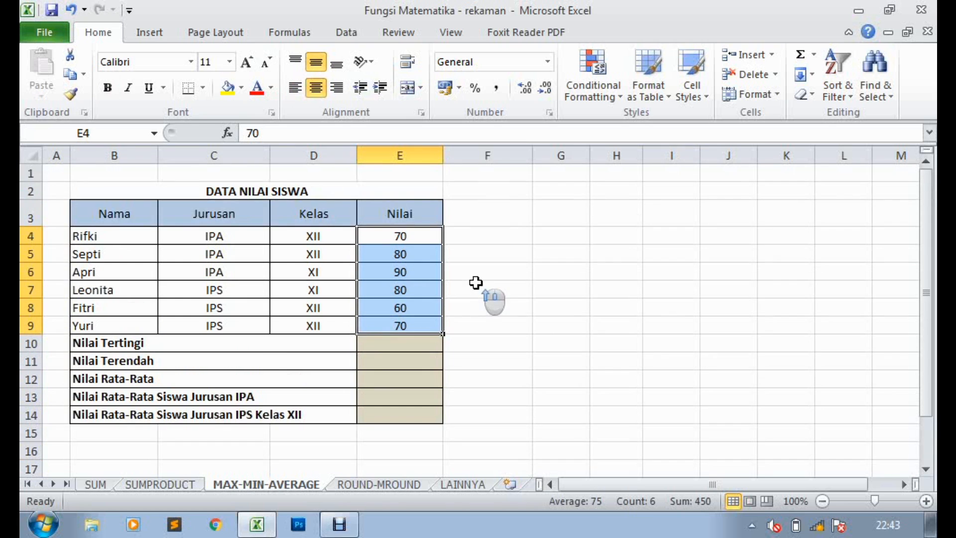
pyautogui.click(540, 340)
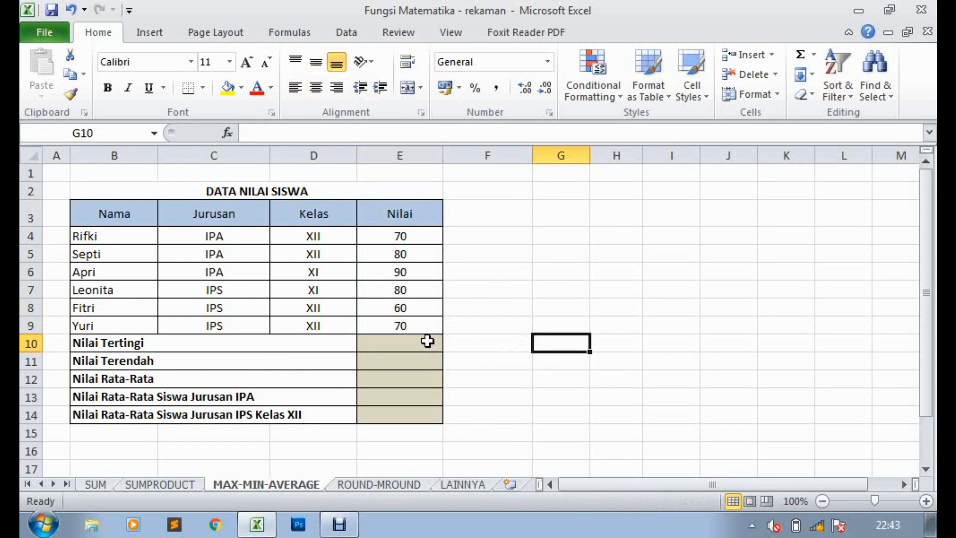
pyautogui.click(428, 341)
pyautogui.write('=')
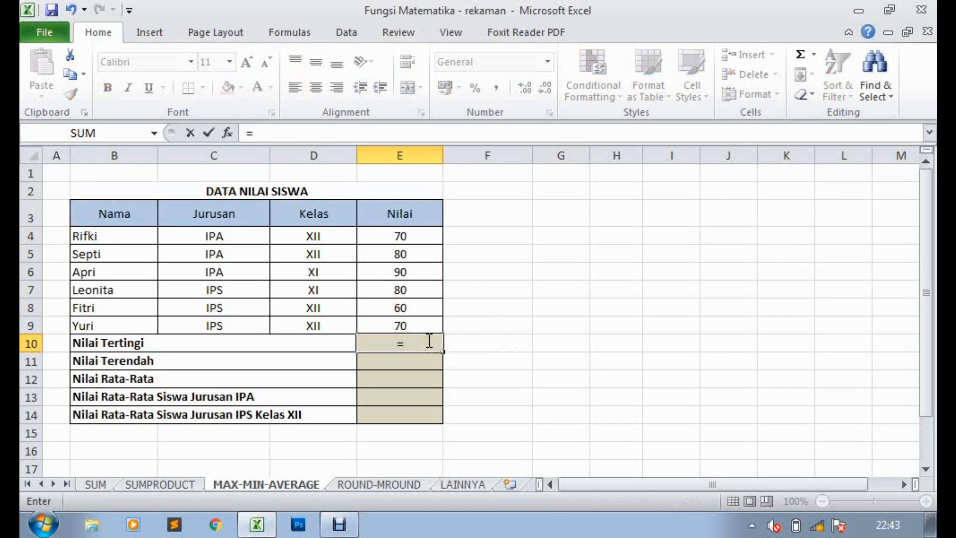
pyautogui.write('ma')
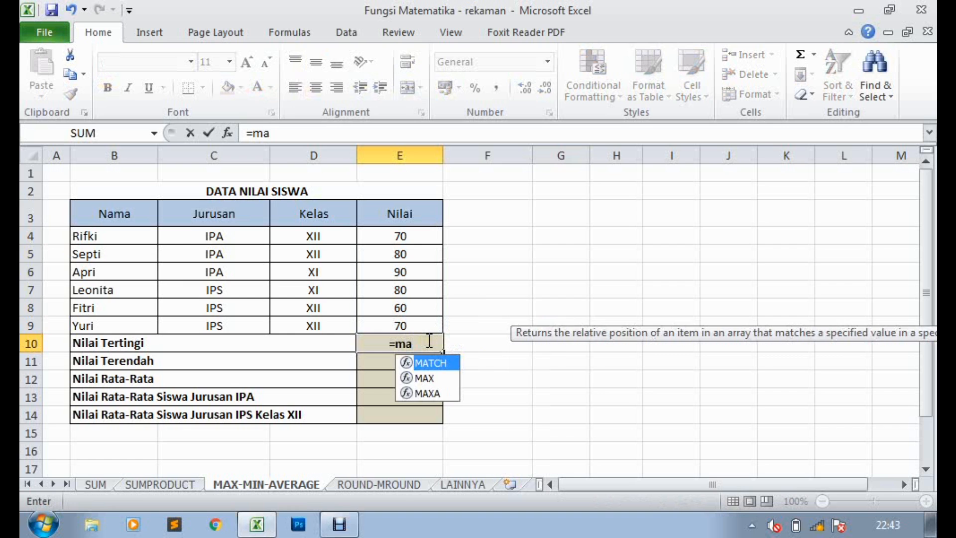
pyautogui.write('x')
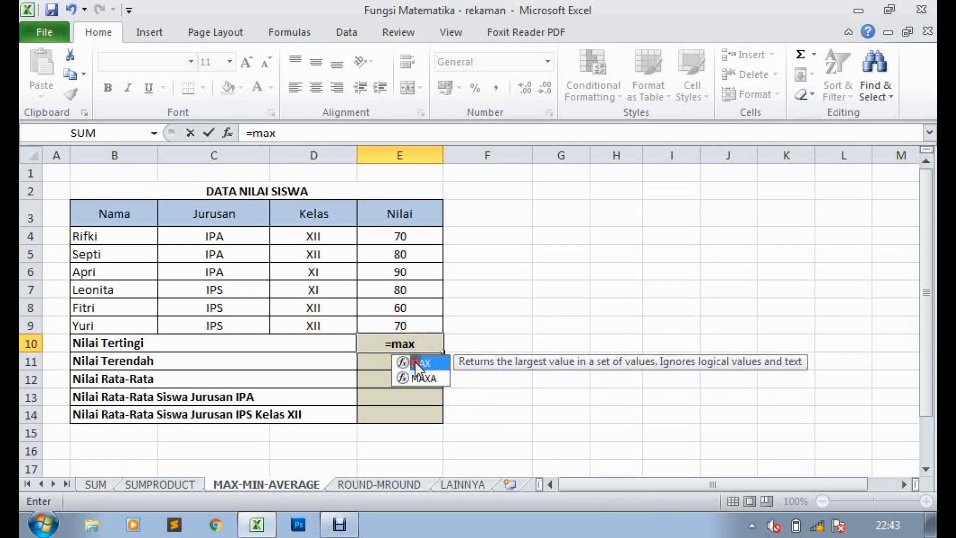
pyautogui.doubleClick(414, 360)
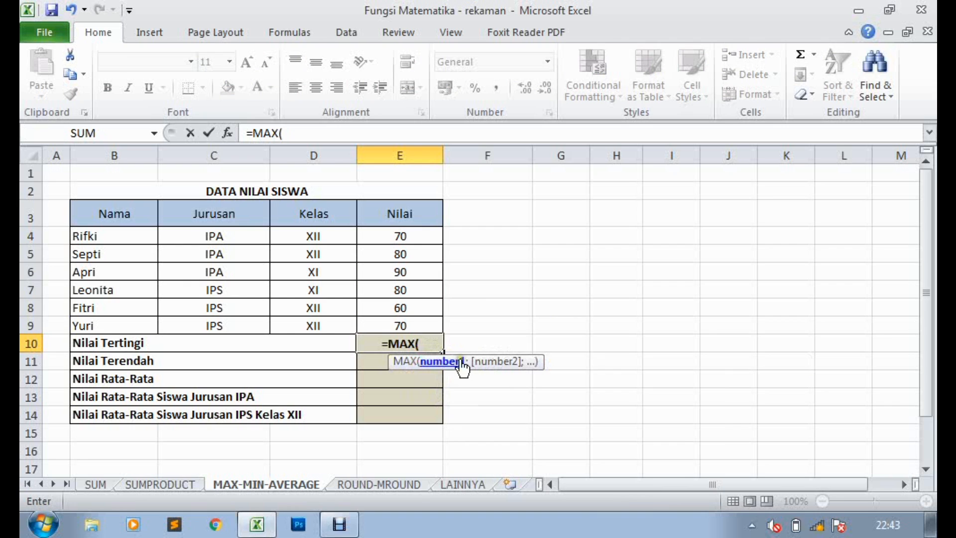
pyautogui.moveTo(412, 241); pyautogui.dragTo(434, 327)
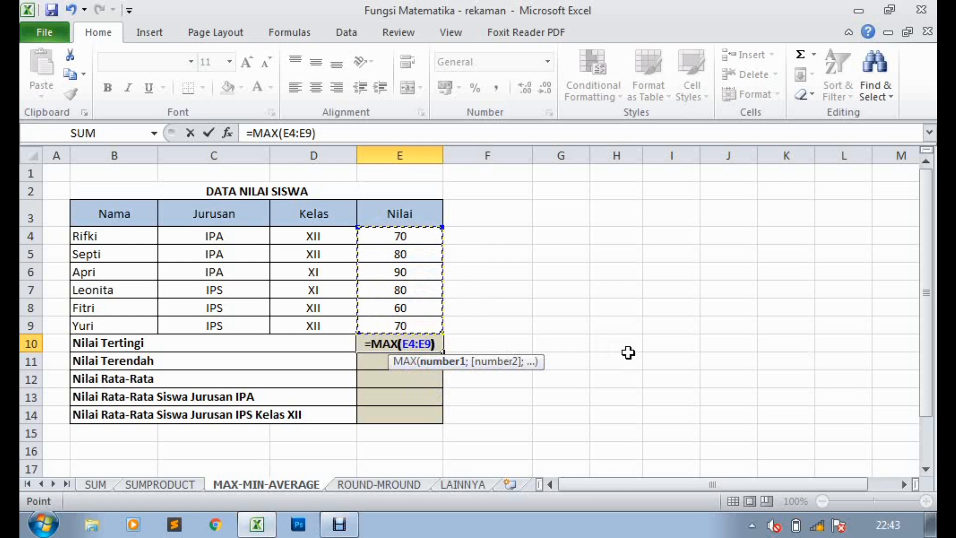
pyautogui.write(')')
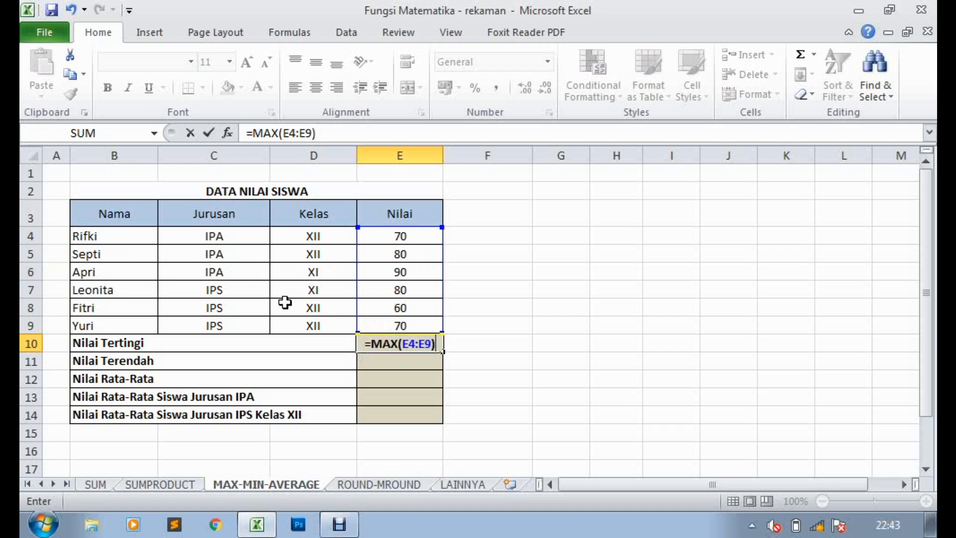
pyautogui.press('Return')
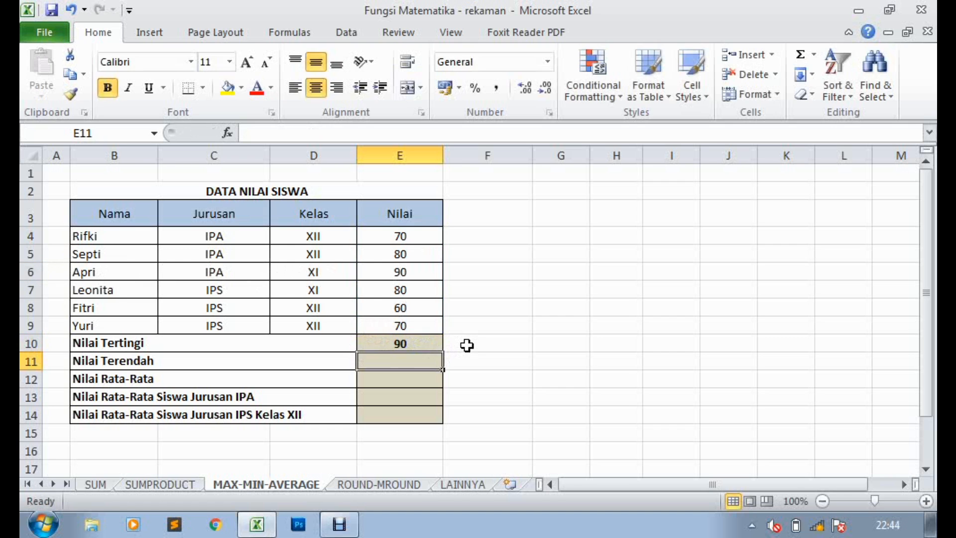
pyautogui.click(436, 347)
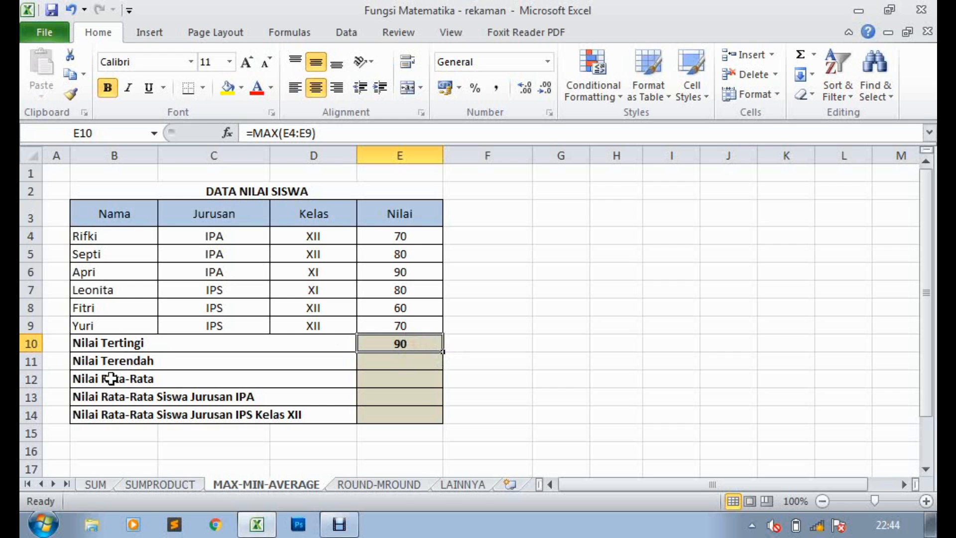
# - Calculate the lowest score in E11, the Nilai Terendah row, with =MIN(E4:E9)
pyautogui.click(424, 363)
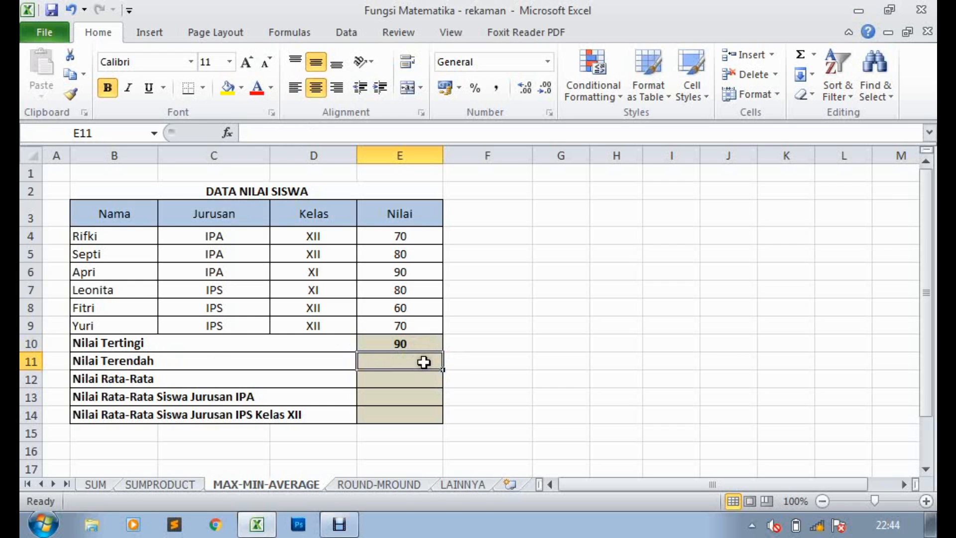
pyautogui.write('=')
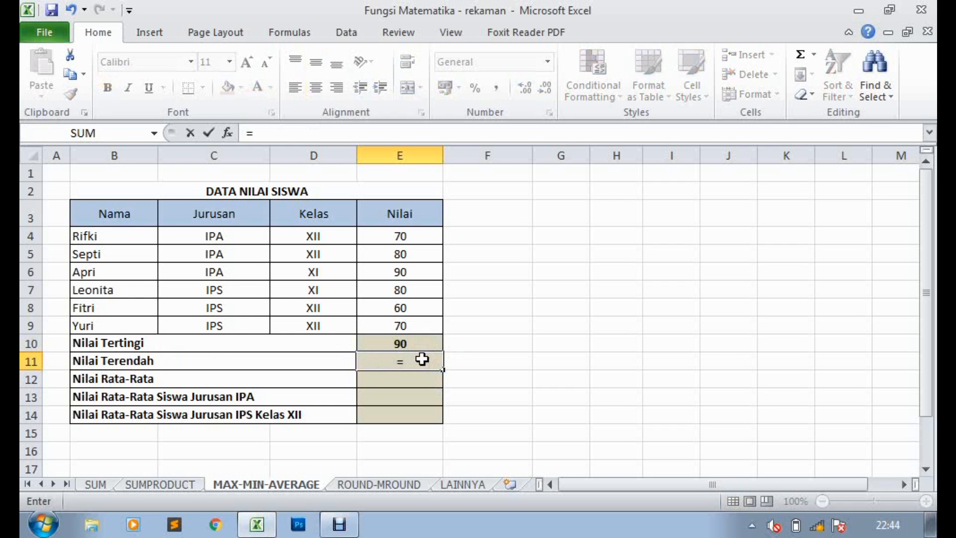
pyautogui.write('mi')
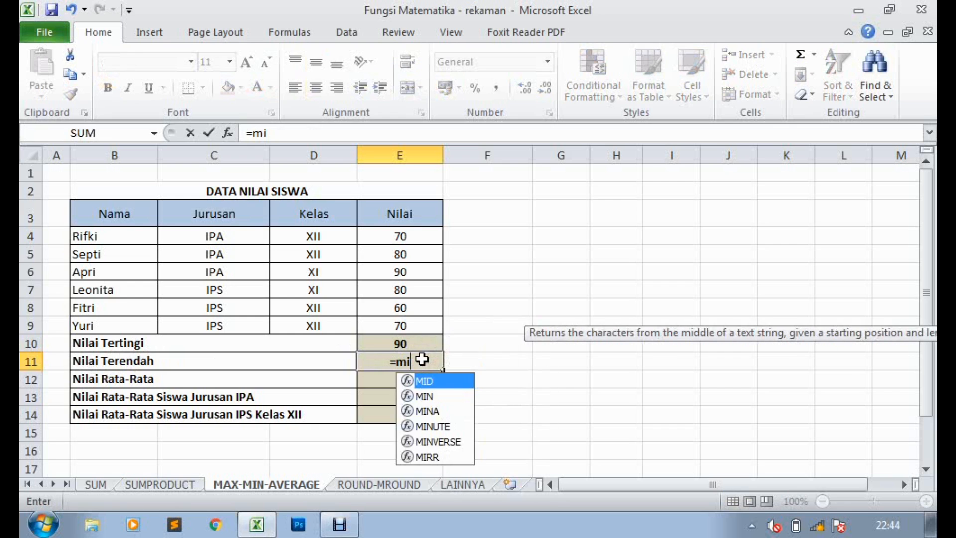
pyautogui.write('n')
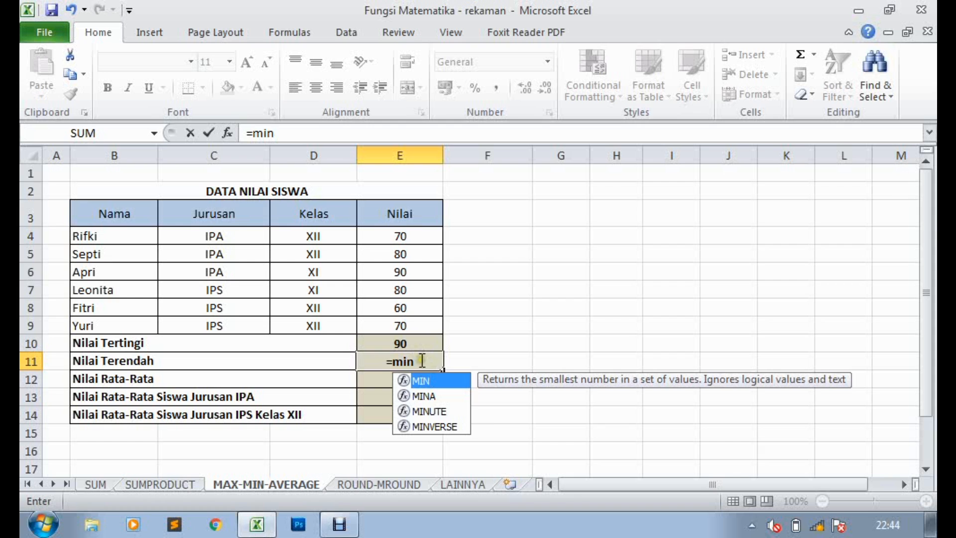
pyautogui.doubleClick(423, 380)
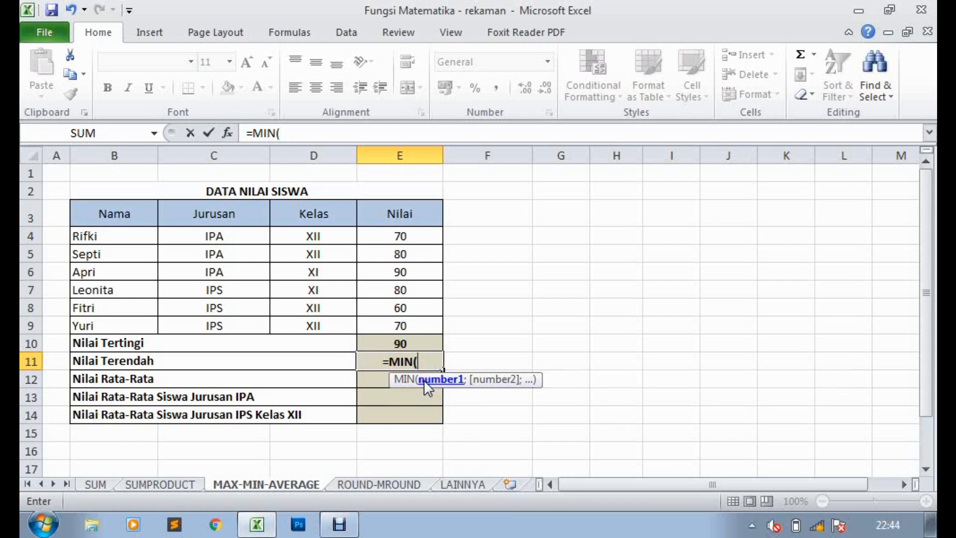
pyautogui.moveTo(407, 236); pyautogui.dragTo(410, 320)
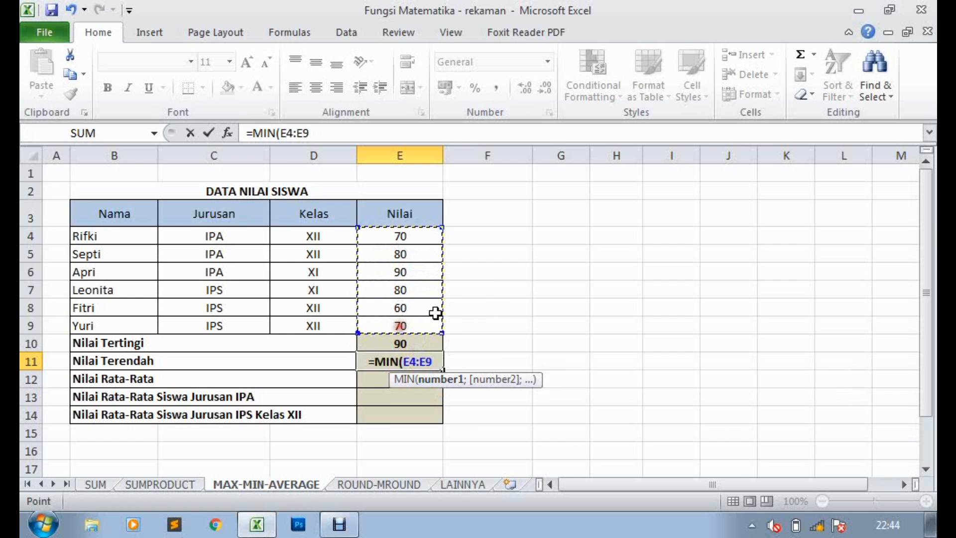
pyautogui.write(')')
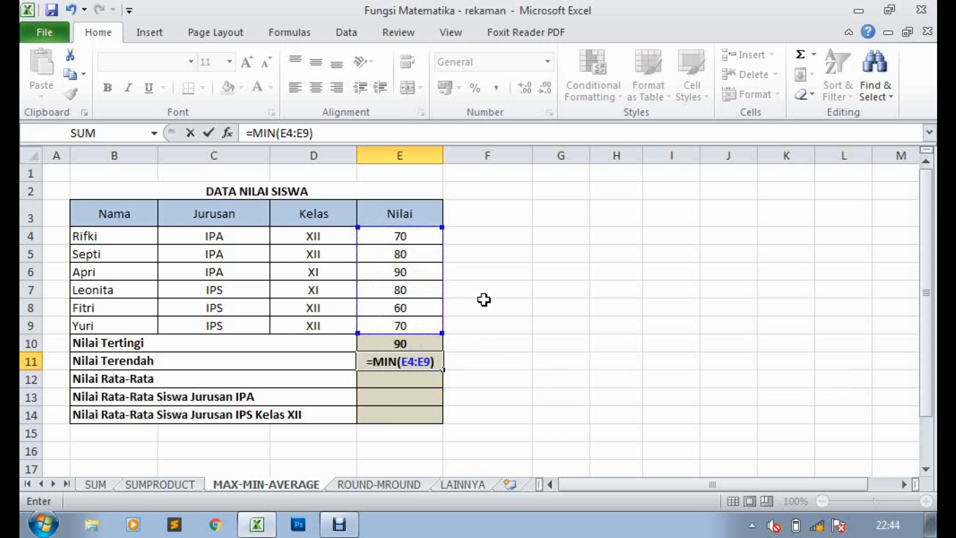
pyautogui.press('Return')
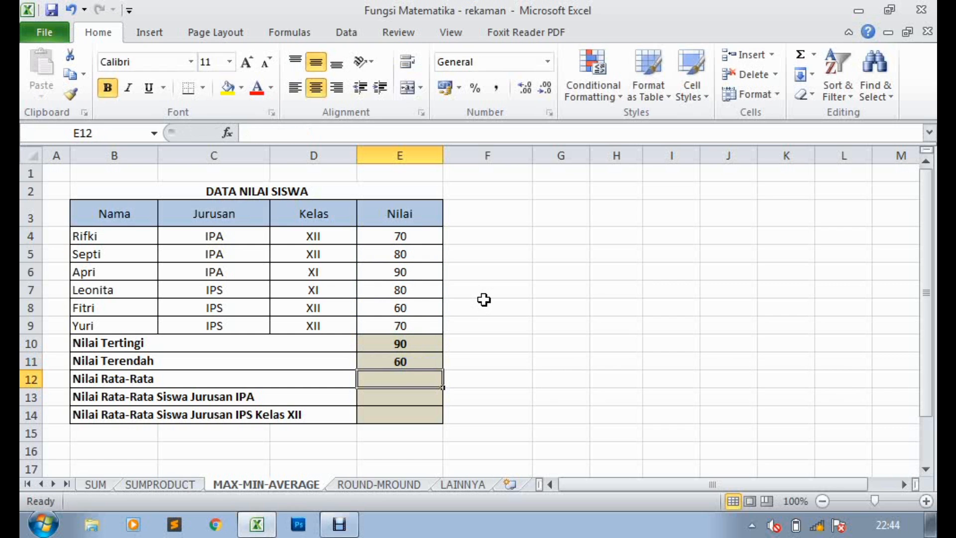
pyautogui.click(409, 364)
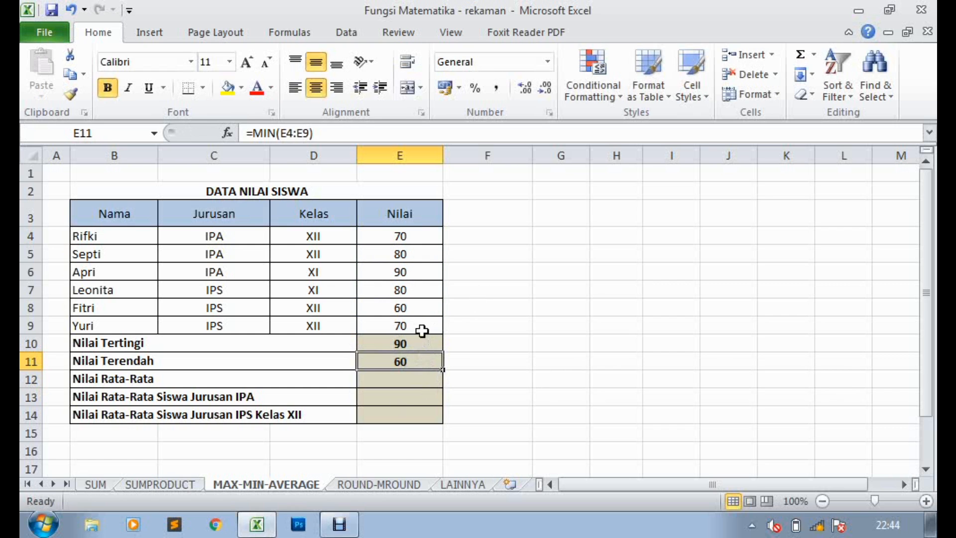
# - Start a manual average in E12 by adding the six scores individually as =E4+E5+E6+E7+E8+E9
pyautogui.moveTo(401, 236); pyautogui.dragTo(402, 330)
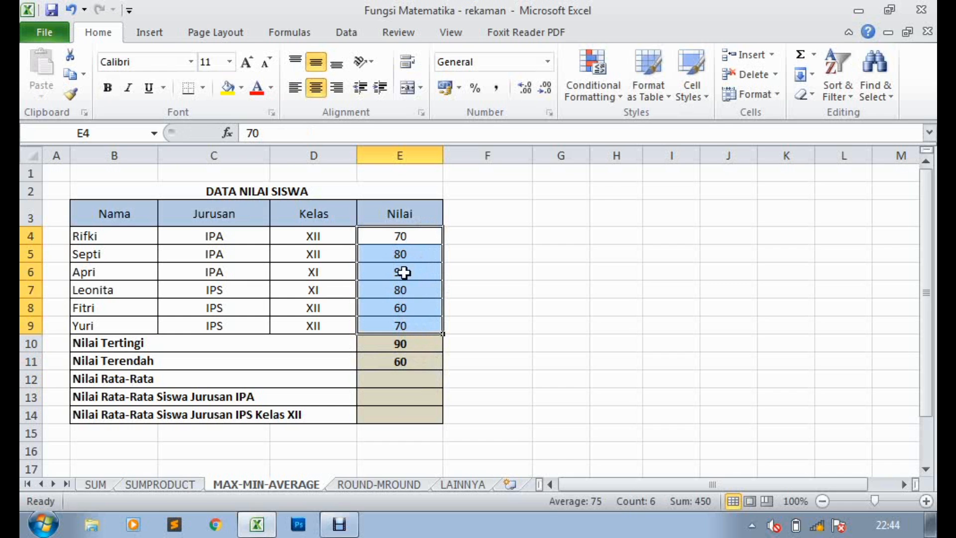
pyautogui.click(404, 376)
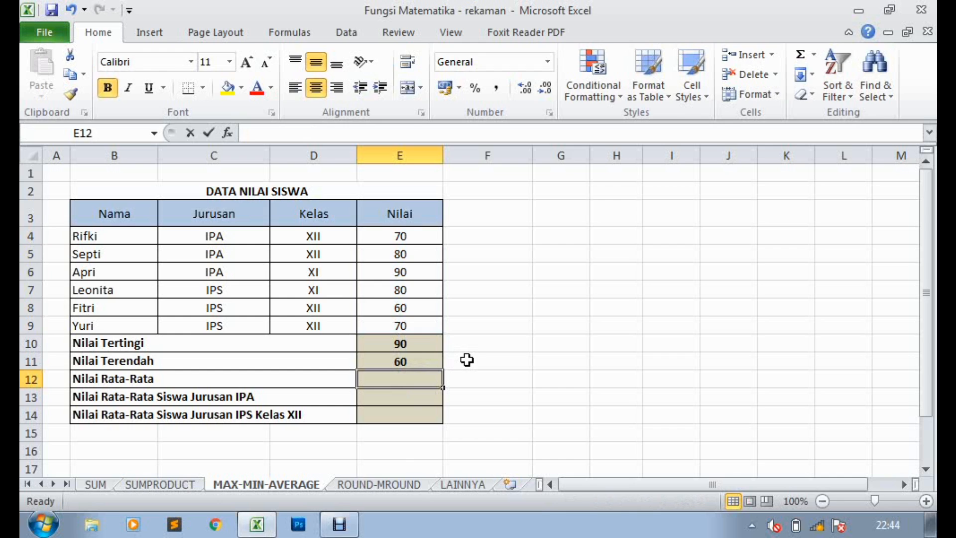
pyautogui.write('=')
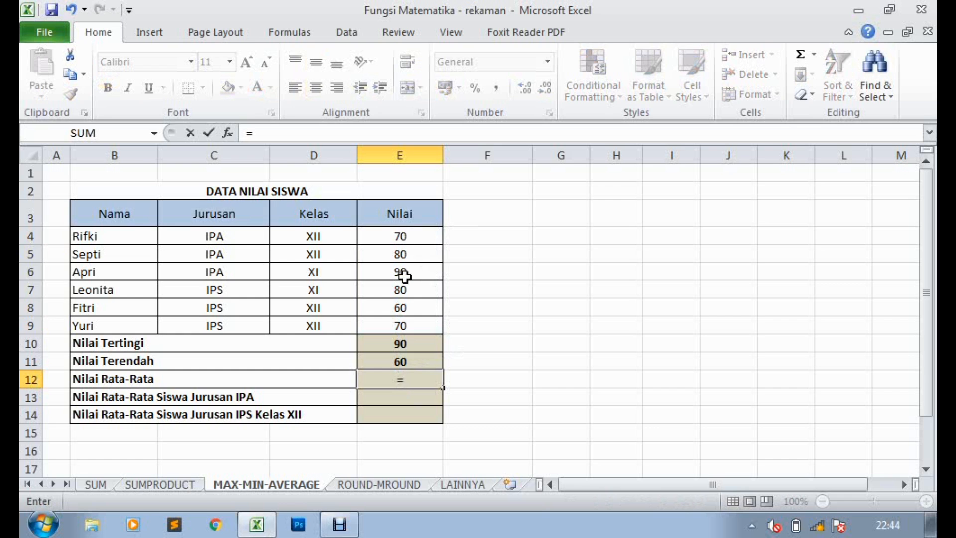
pyautogui.click(404, 237)
pyautogui.write('+')
pyautogui.click(397, 254)
pyautogui.write('+')
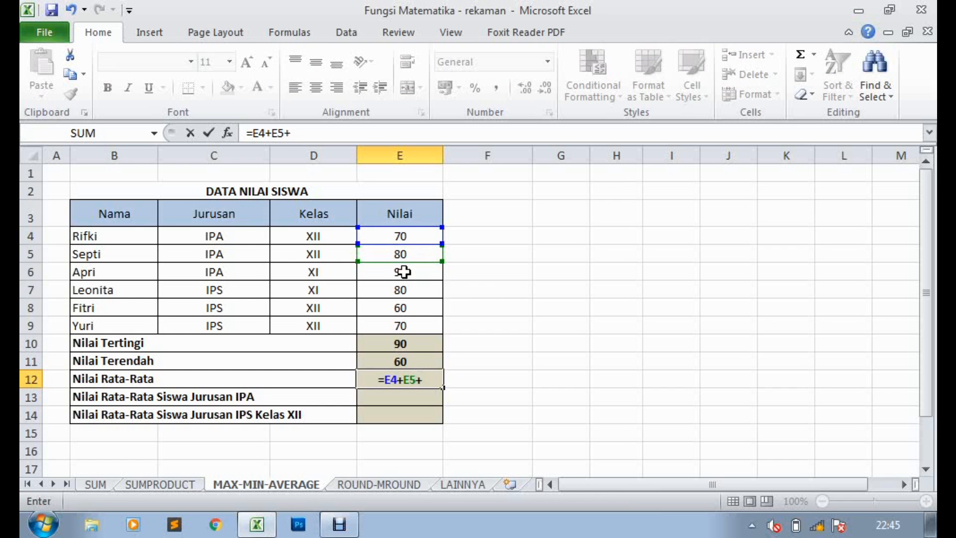
pyautogui.click(405, 273)
pyautogui.write('+')
pyautogui.click(402, 292)
pyautogui.write('+')
pyautogui.click(425, 308)
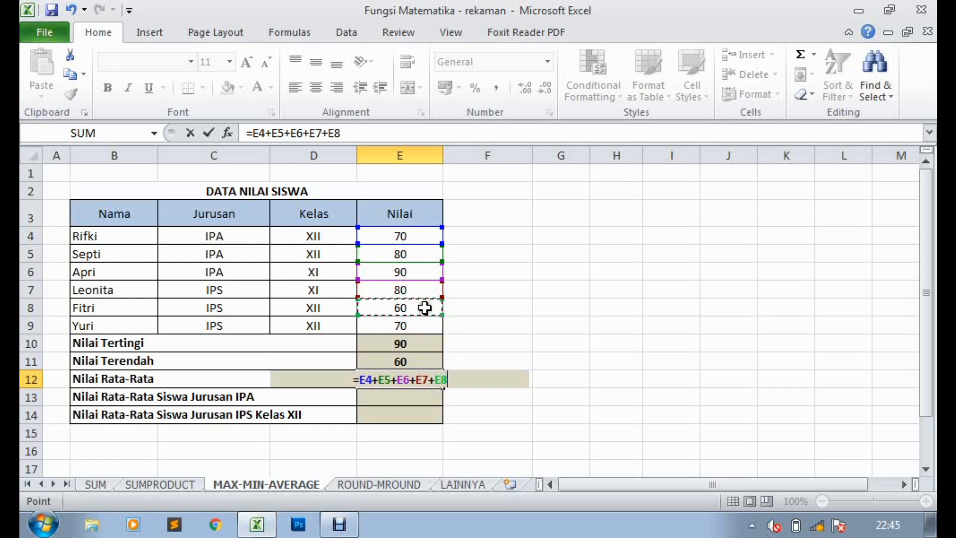
pyautogui.write('+')
pyautogui.click(411, 326)
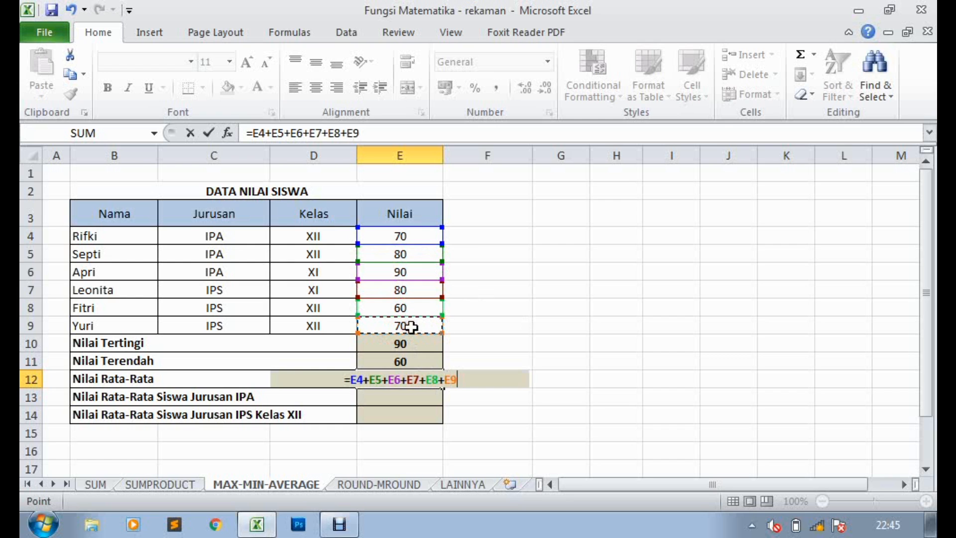
# - Enclose the sum in E12 in parentheses and divide it by 6, giving =(E4+E5+E6+E7+E8+E9)/6
pyautogui.write(')')
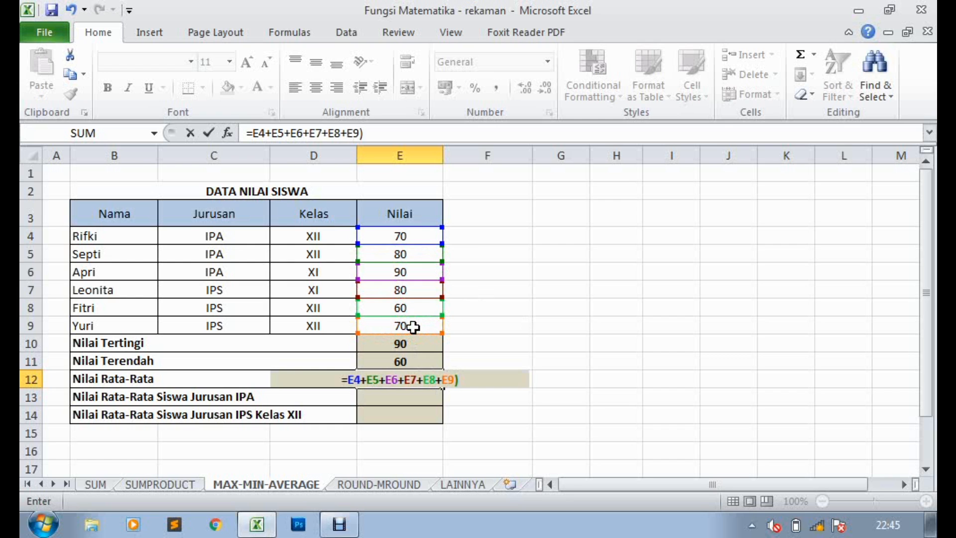
pyautogui.click(351, 379)
pyautogui.write('(')
pyautogui.click(492, 378)
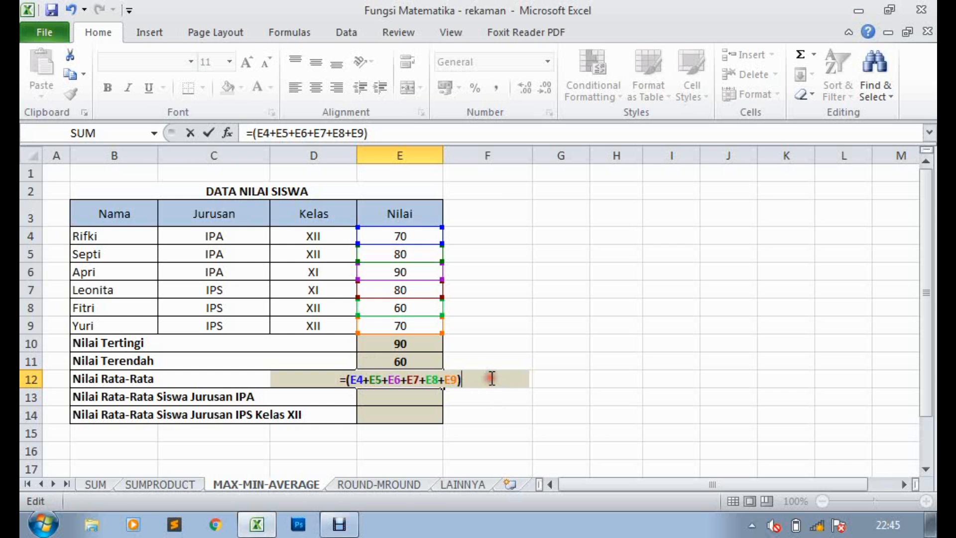
pyautogui.write('/')
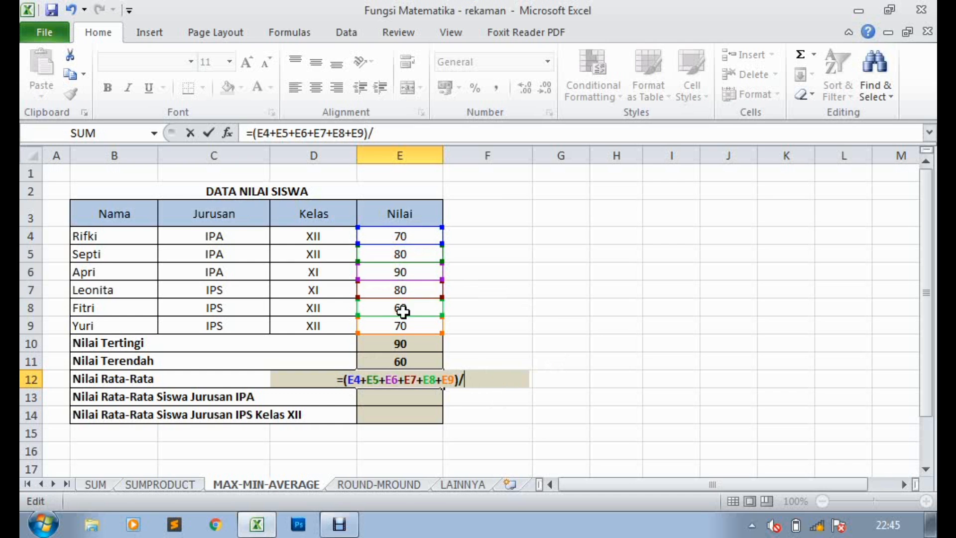
pyautogui.write('6')
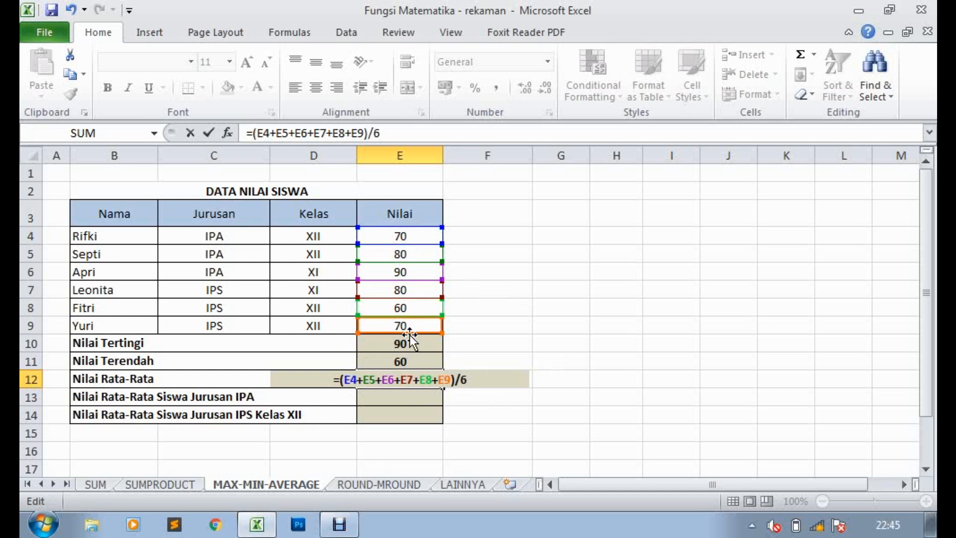
pyautogui.press('Return')
pyautogui.click(406, 384)
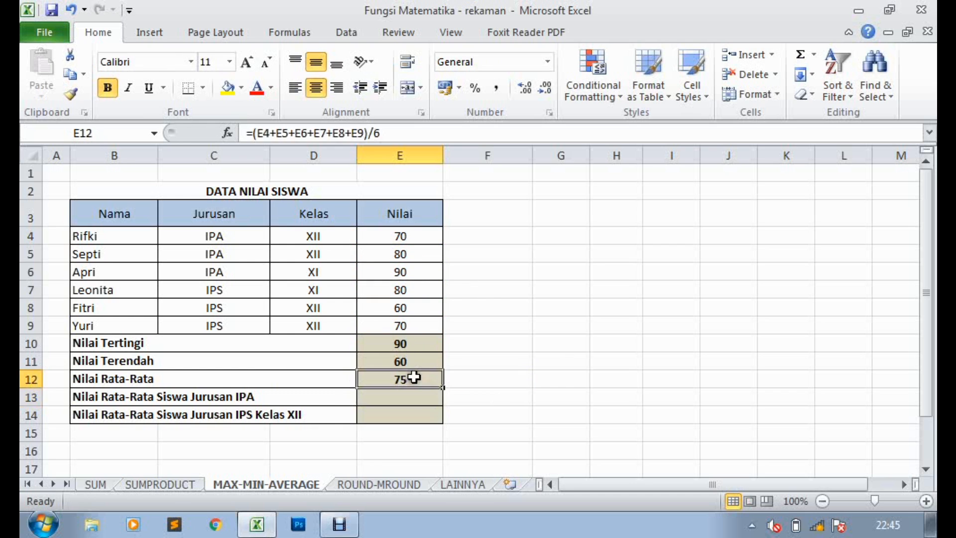
# - Replace the manual average formula in E12, the Nilai Rata-Rata row, with =AVERAGE(E4:E9)
pyautogui.click(383, 133)
pyautogui.moveTo(383, 133); pyautogui.dragTo(254, 133)
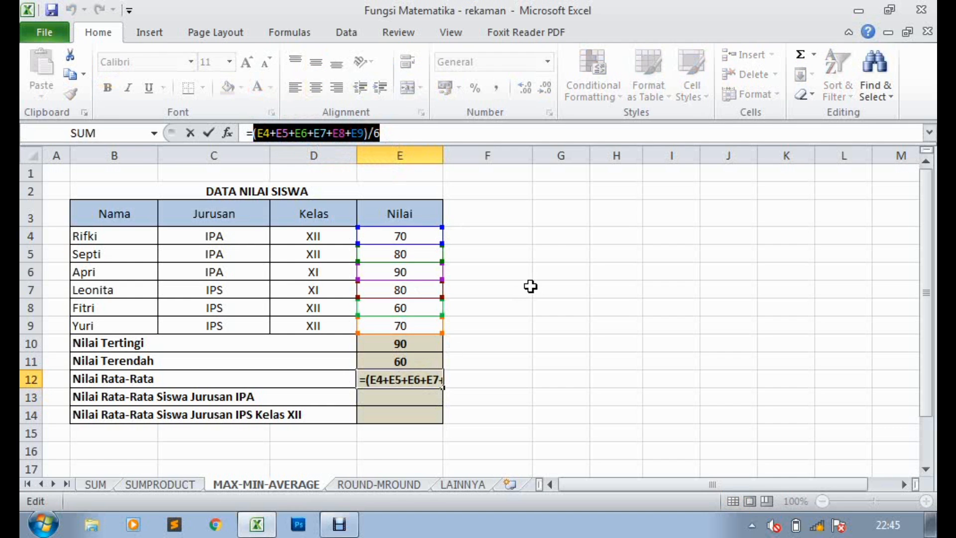
pyautogui.press('Delete')
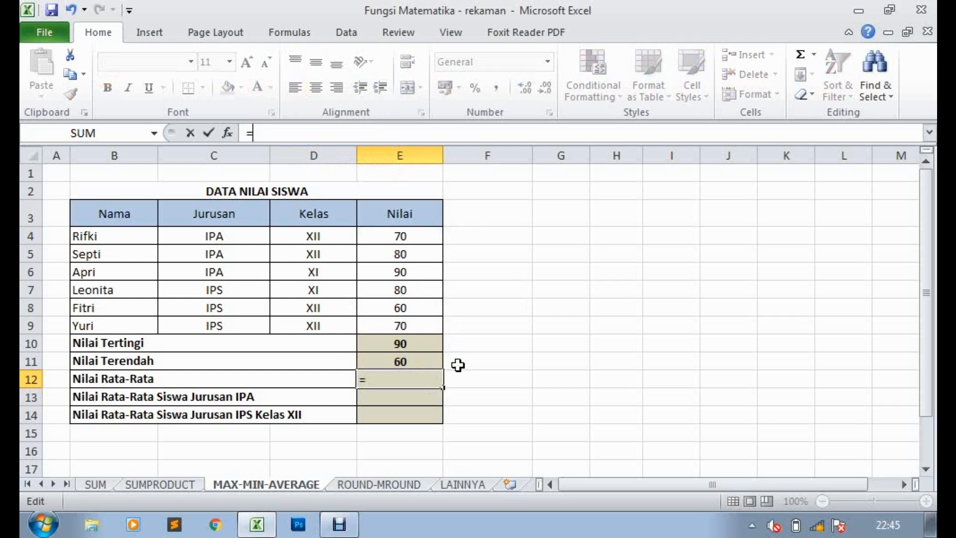
pyautogui.write('aver')
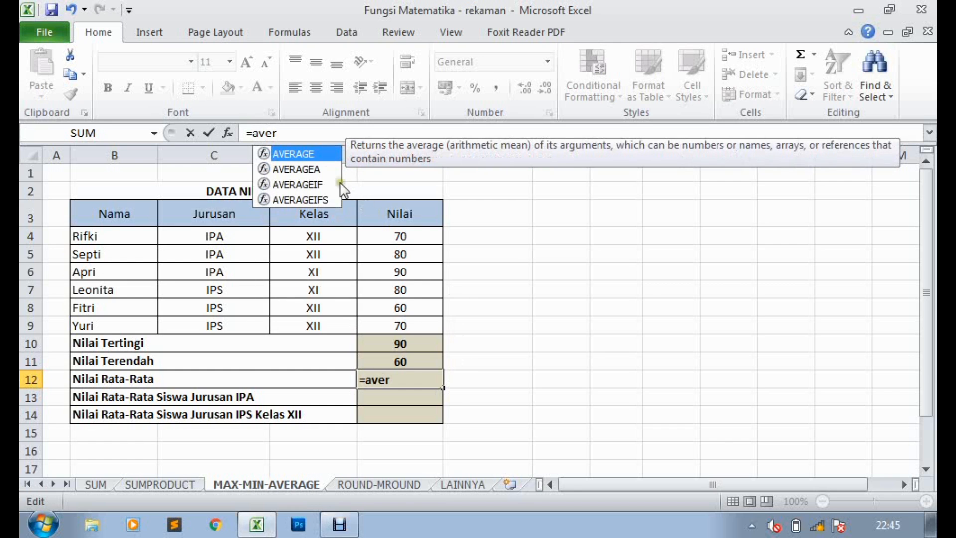
pyautogui.doubleClick(297, 153)
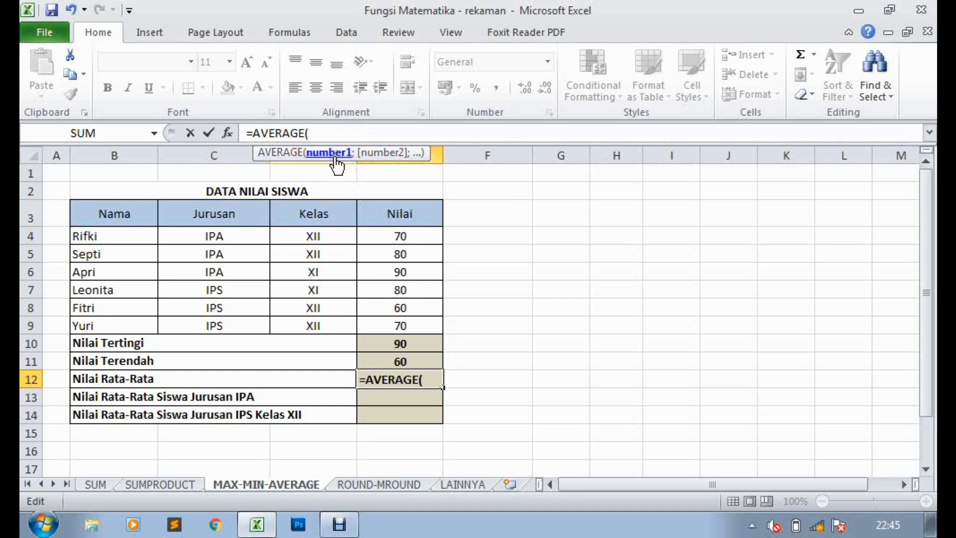
pyautogui.moveTo(420, 240); pyautogui.dragTo(410, 326)
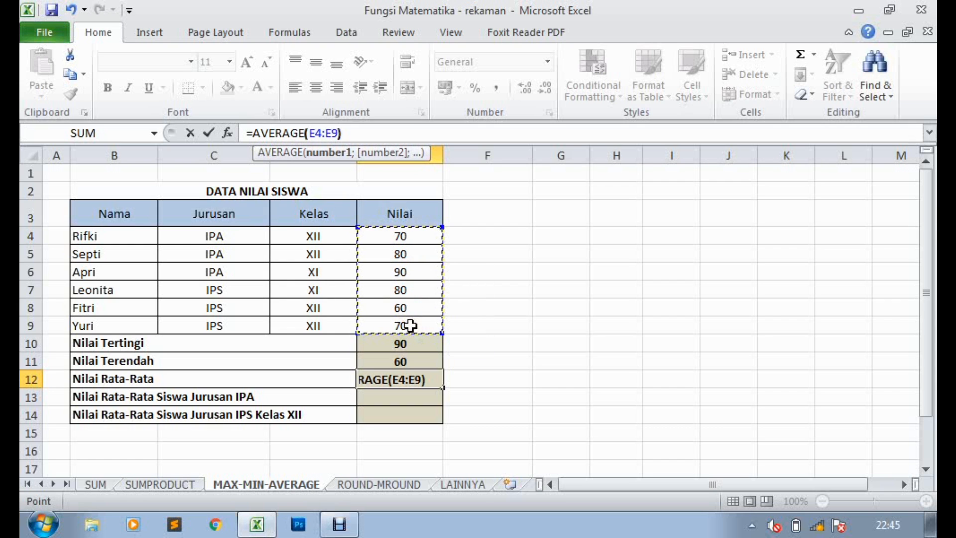
pyautogui.write(')')
pyautogui.press('Return')
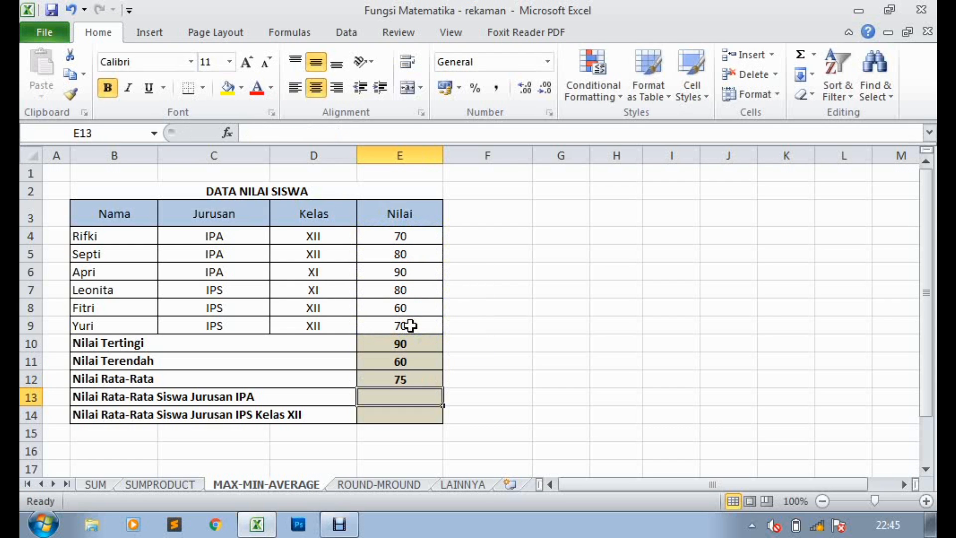
pyautogui.click(426, 377)
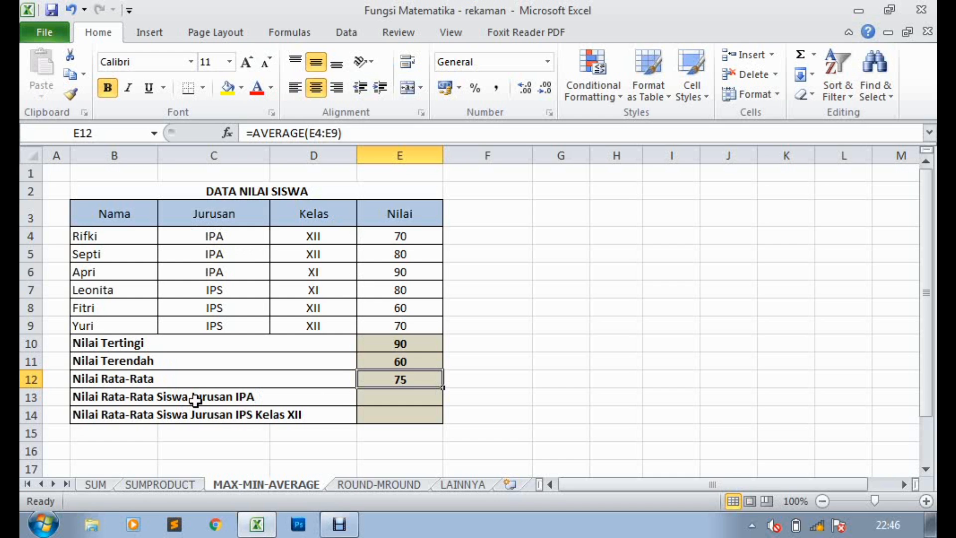
# - Highlight the IPA students' data in C4:E6 and start an AVERAGEIF formula in E13 with the Jurusan cells C4:C9 as its range
pyautogui.click(217, 237)
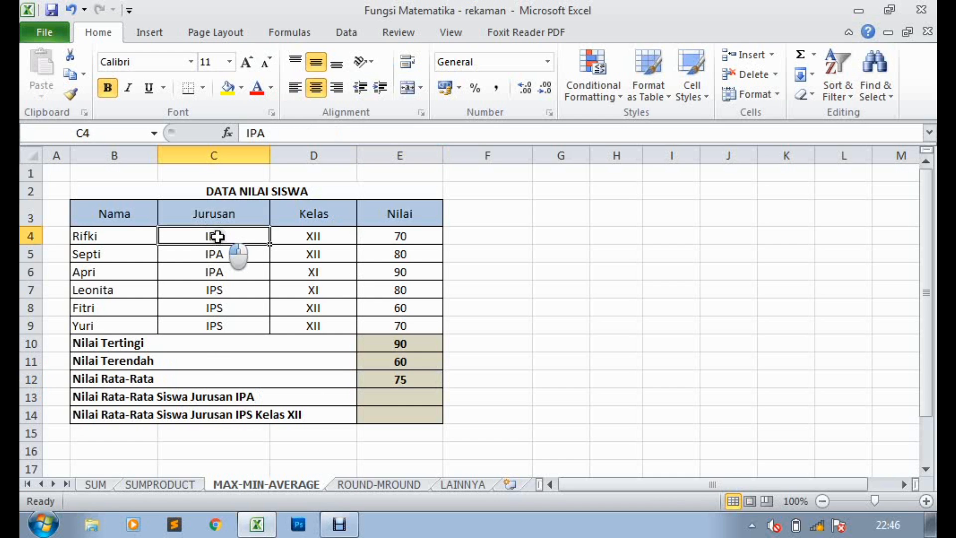
pyautogui.moveTo(218, 237); pyautogui.dragTo(232, 281)
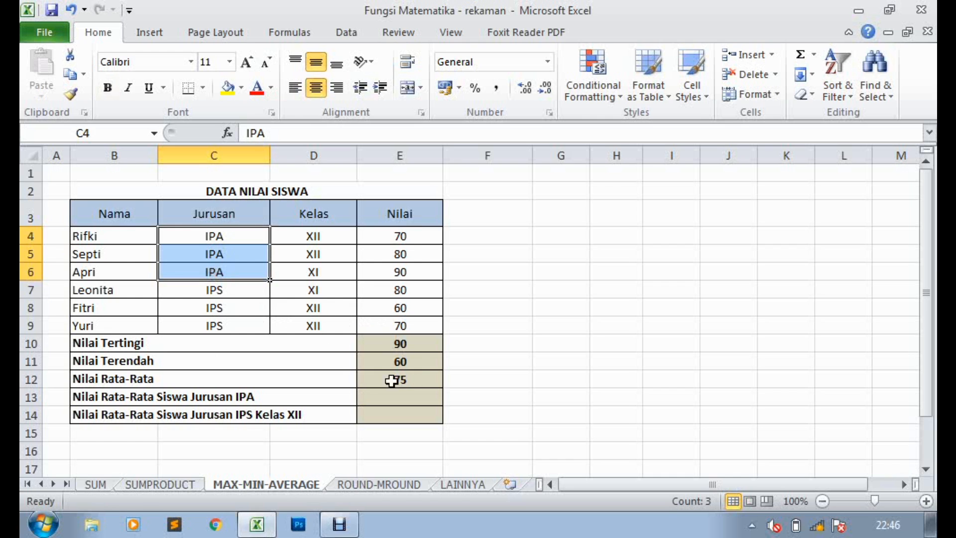
pyautogui.moveTo(252, 235); pyautogui.dragTo(401, 273)
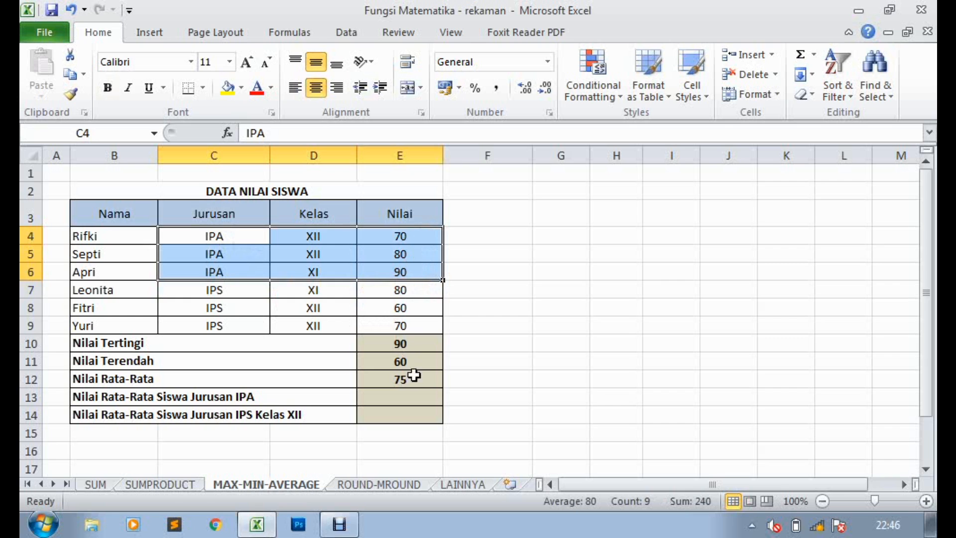
pyautogui.click(418, 394)
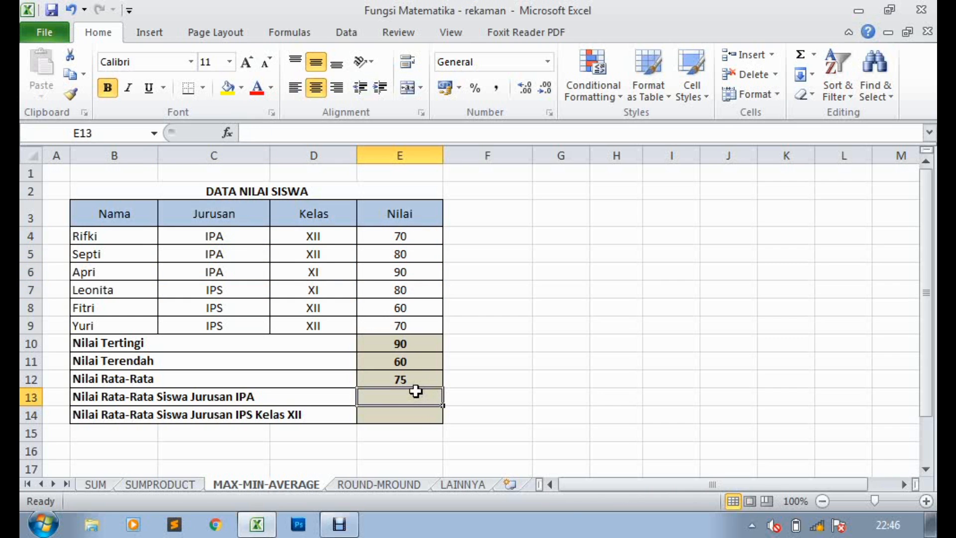
pyautogui.write('=')
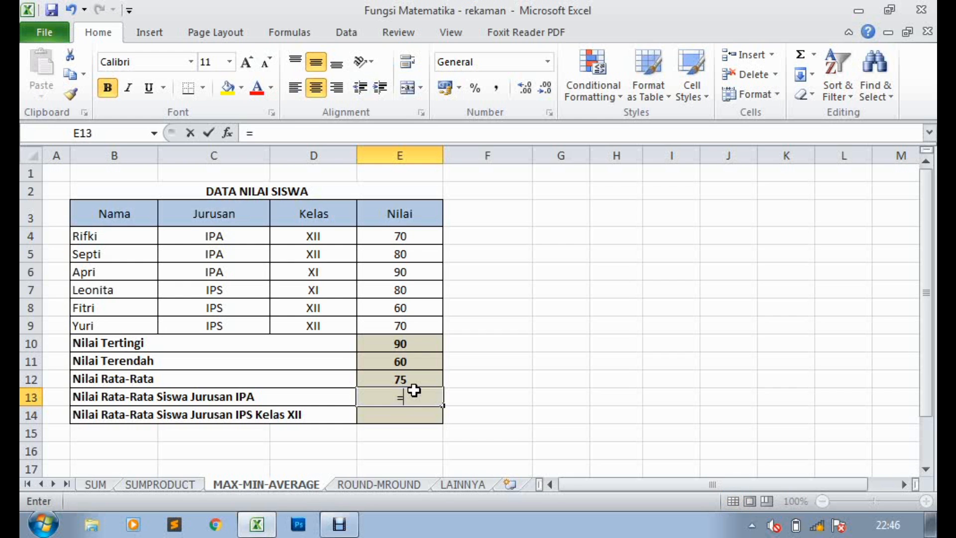
pyautogui.write('ave')
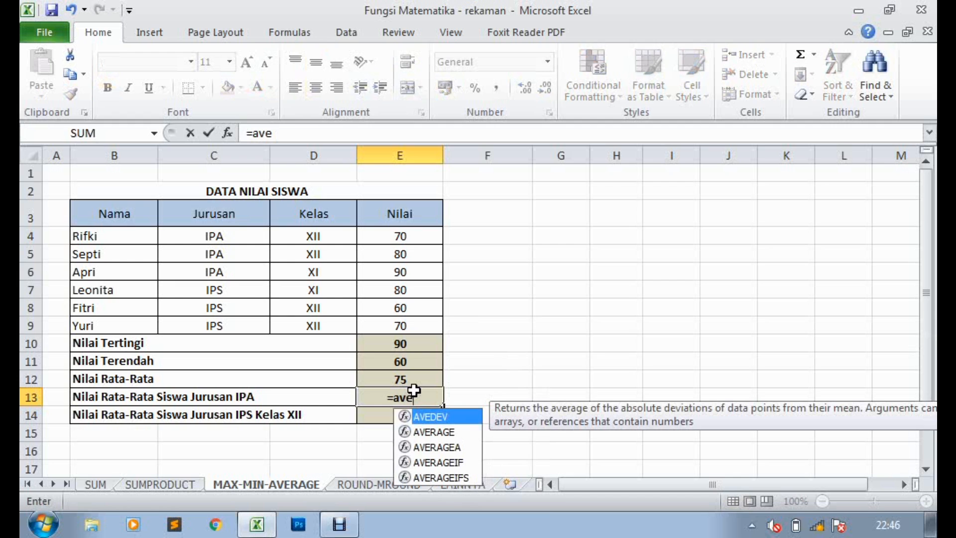
pyautogui.write('rage')
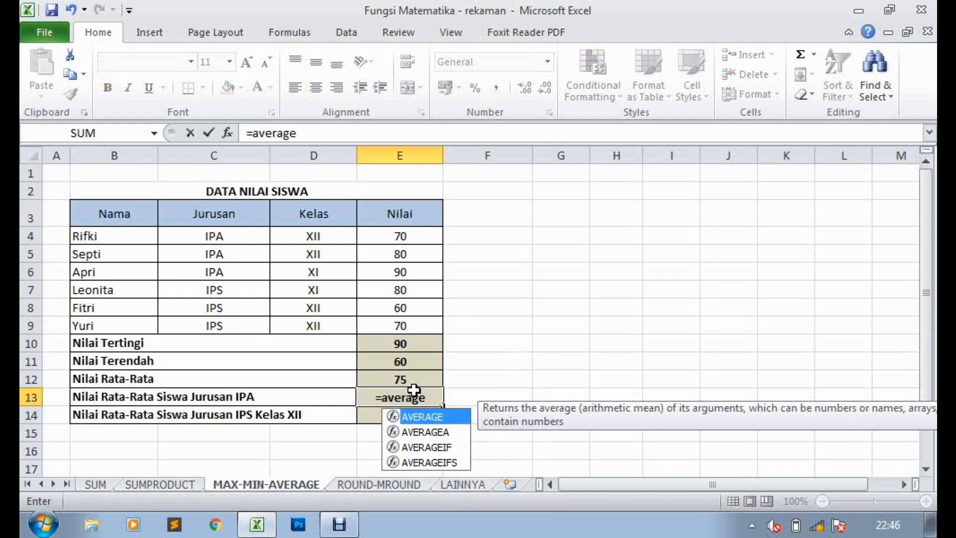
pyautogui.doubleClick(447, 448)
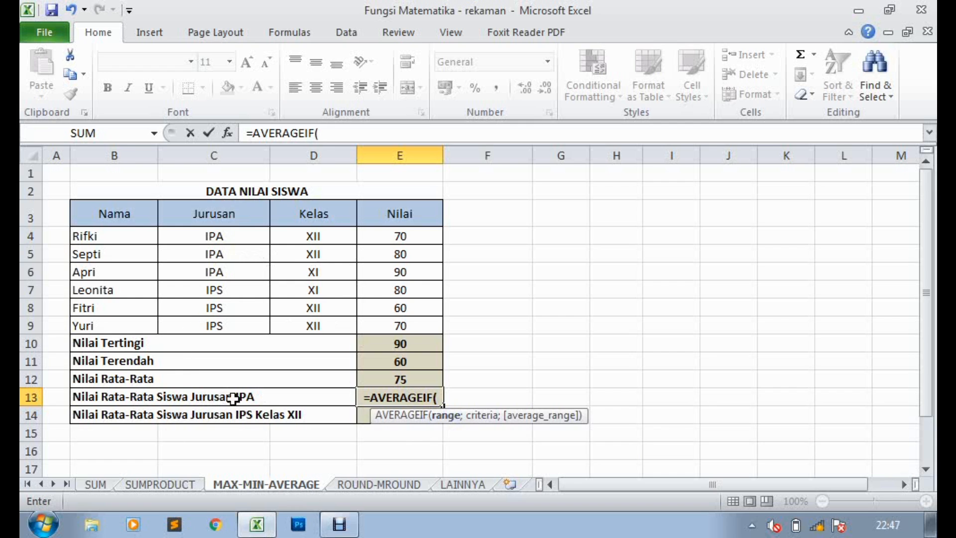
pyautogui.moveTo(231, 237); pyautogui.dragTo(225, 323)
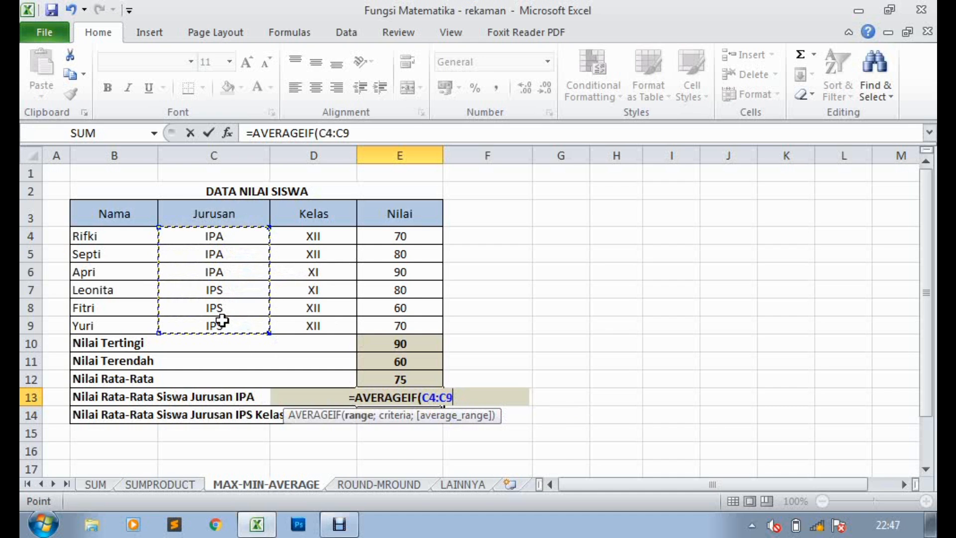
# - Complete the AVERAGEIF formula in E13 with the criterion "IPA" and the average range E4:E9
pyautogui.write(';')
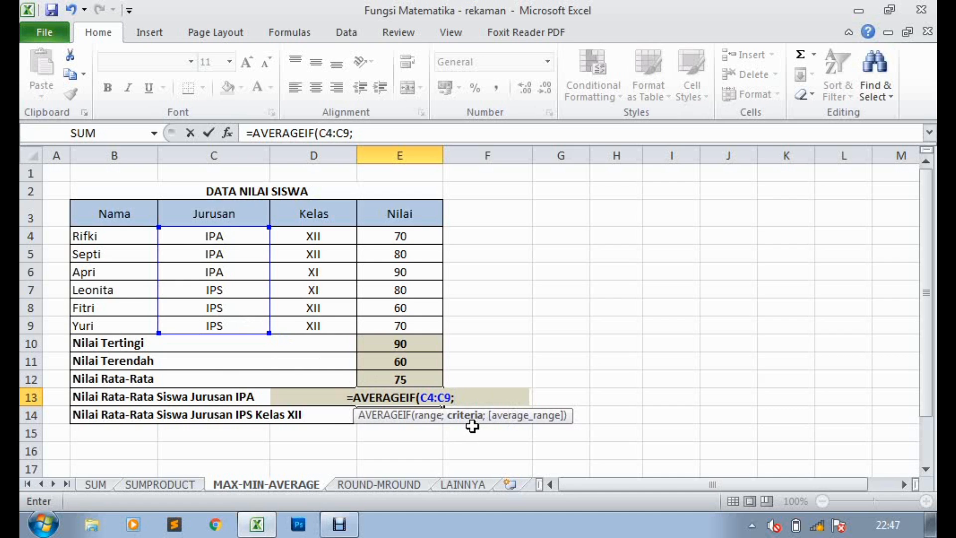
pyautogui.write('"')
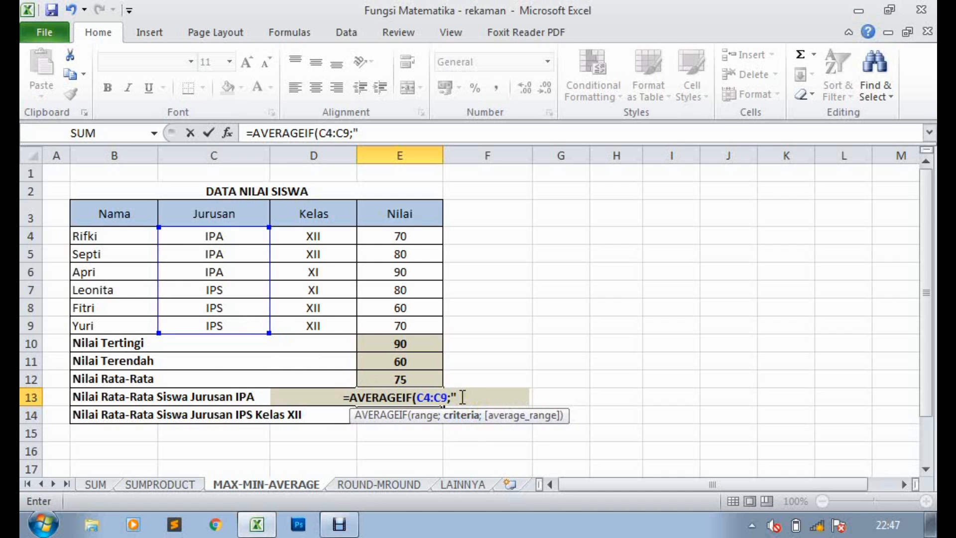
pyautogui.write('IPA')
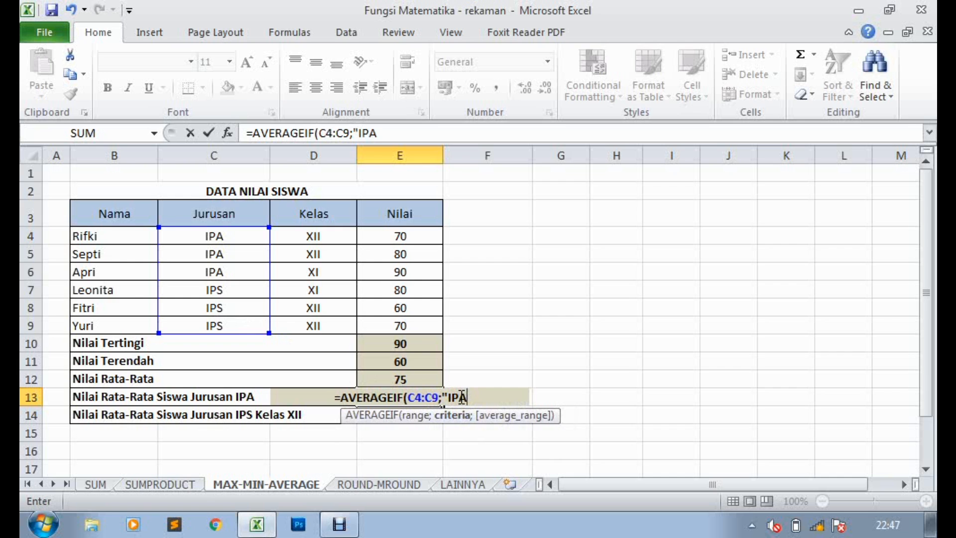
pyautogui.write('"')
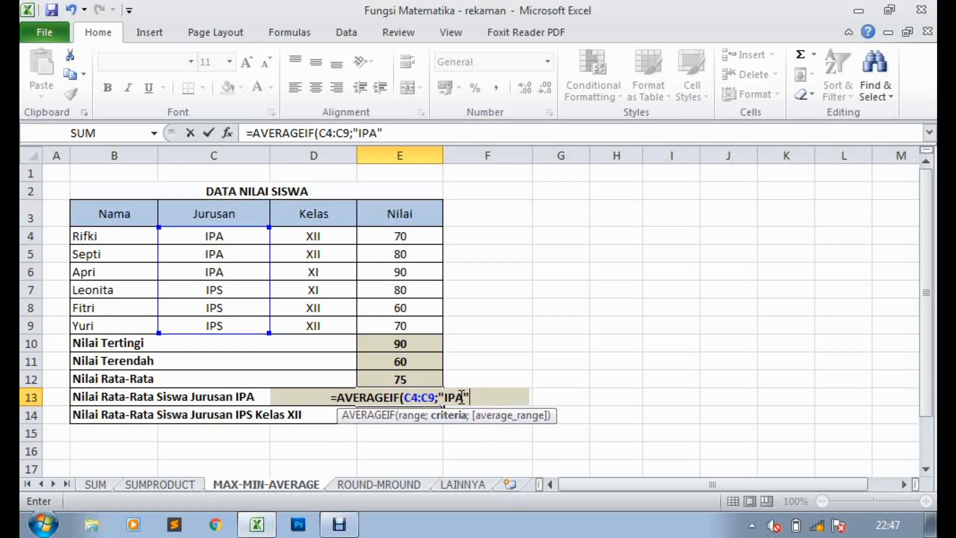
pyautogui.write(';')
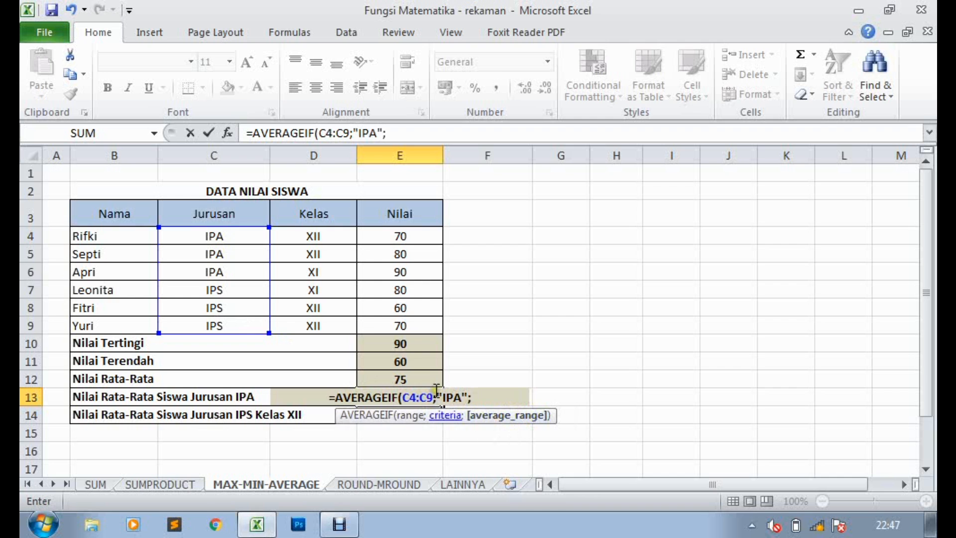
pyautogui.moveTo(401, 236); pyautogui.dragTo(412, 324)
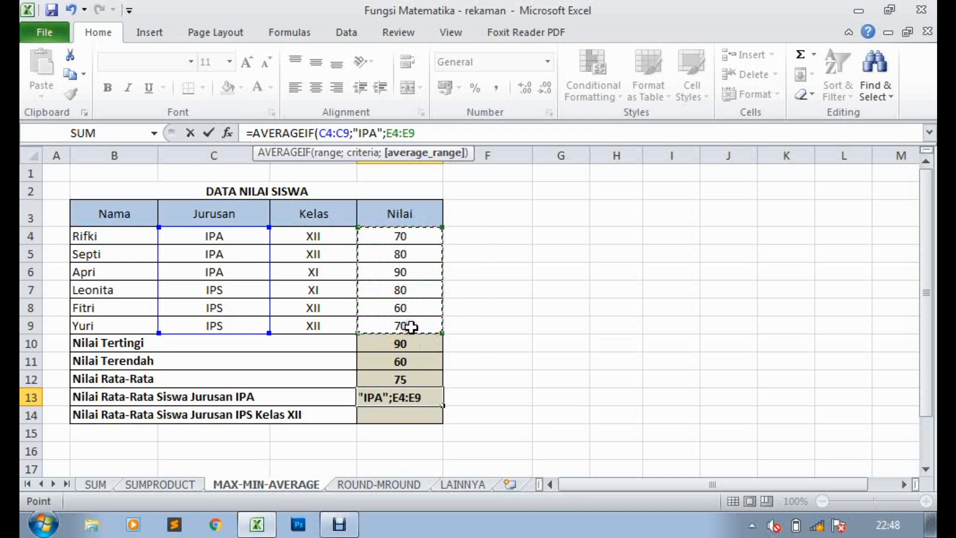
pyautogui.write(')')
pyautogui.press('Return')
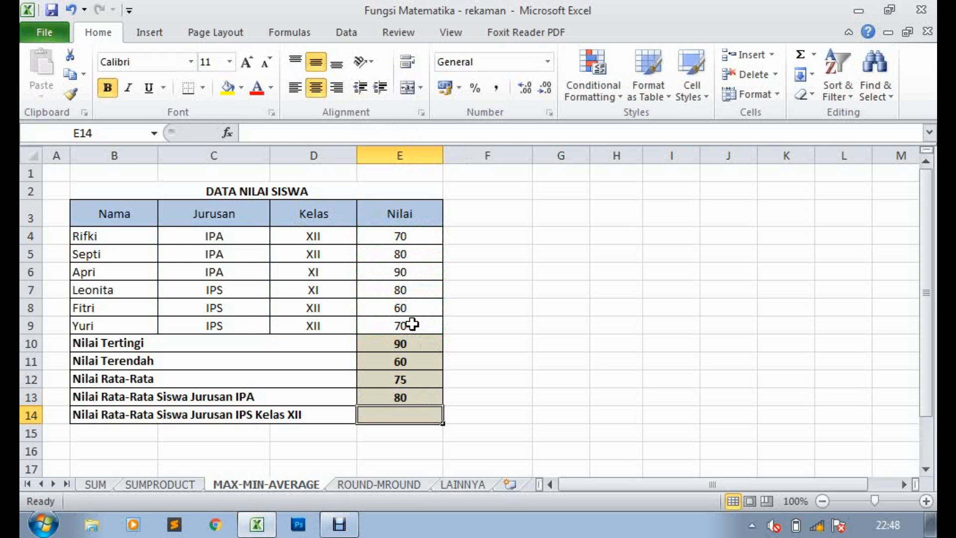
pyautogui.click(410, 398)
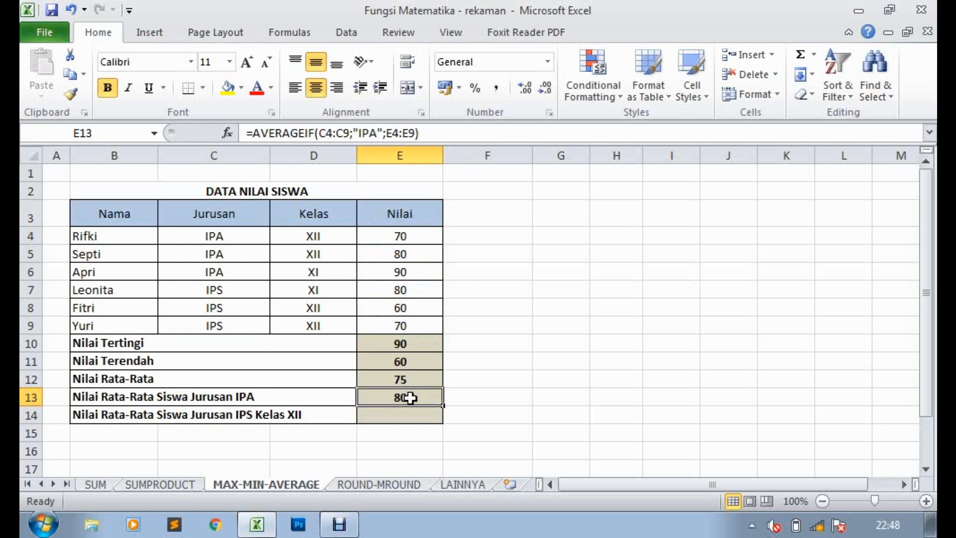
# - Start an AVERAGEIFS formula in E14 for the average score of IPS students in class XII
pyautogui.click(288, 416)
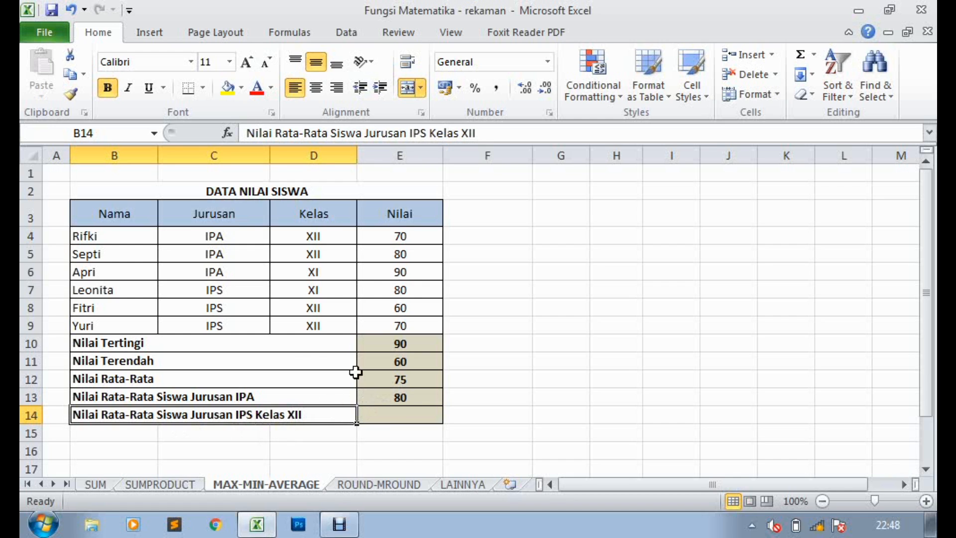
pyautogui.moveTo(209, 306); pyautogui.dragTo(411, 326)
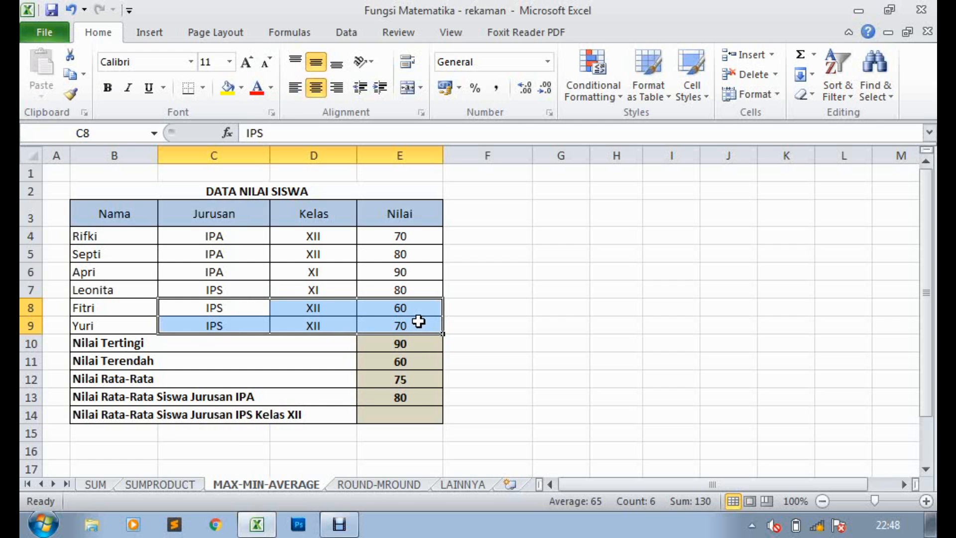
pyautogui.click(416, 416)
pyautogui.write('=')
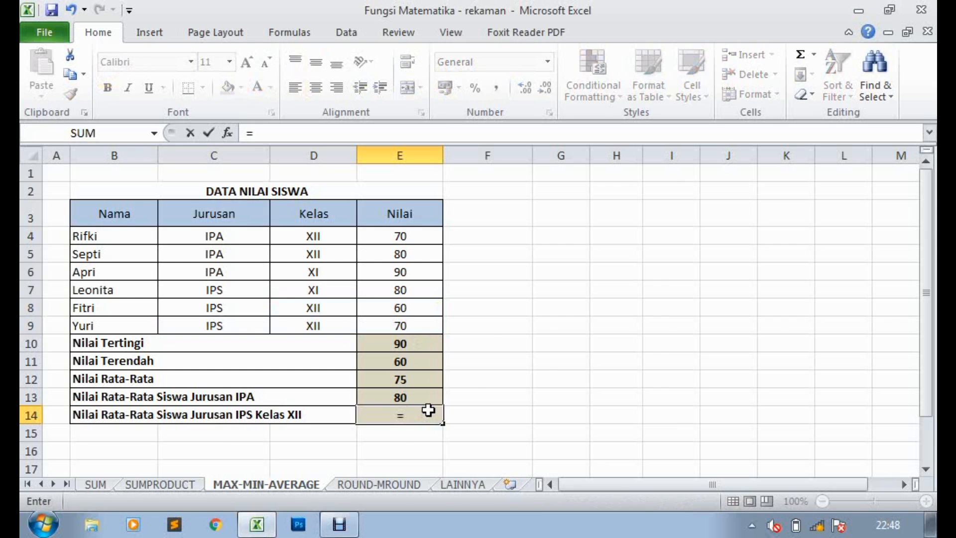
pyautogui.write('avera')
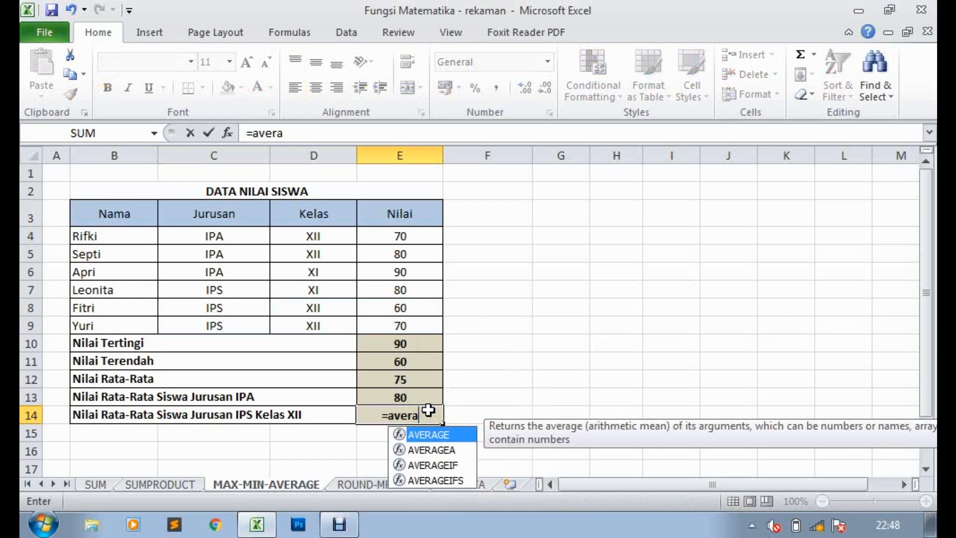
pyautogui.press('Down')
pyautogui.press('Down')
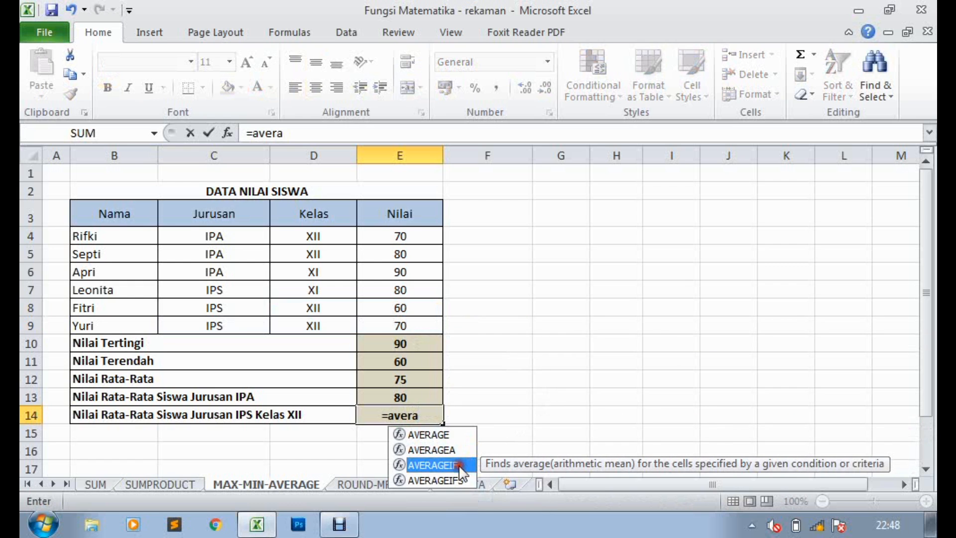
pyautogui.doubleClick(459, 467)
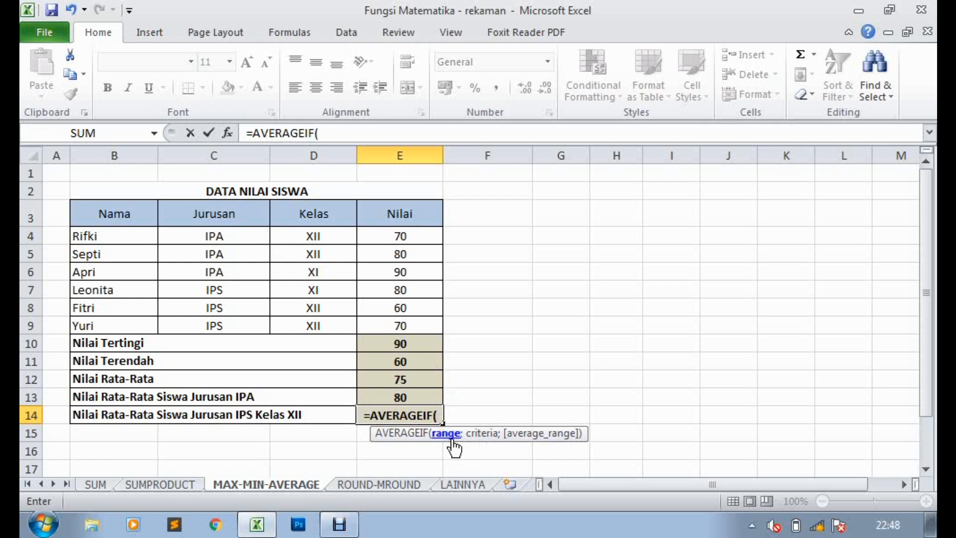
pyautogui.click(435, 414)
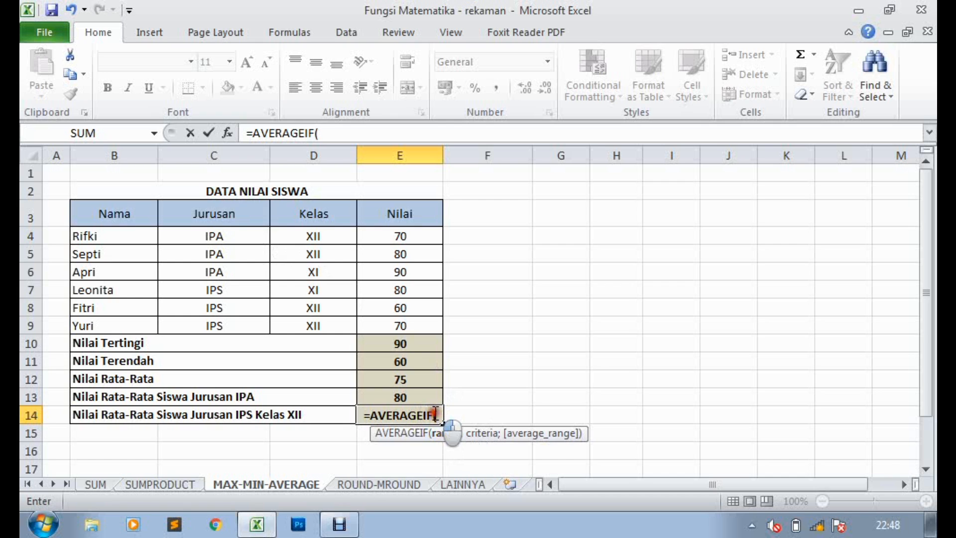
pyautogui.write('s')
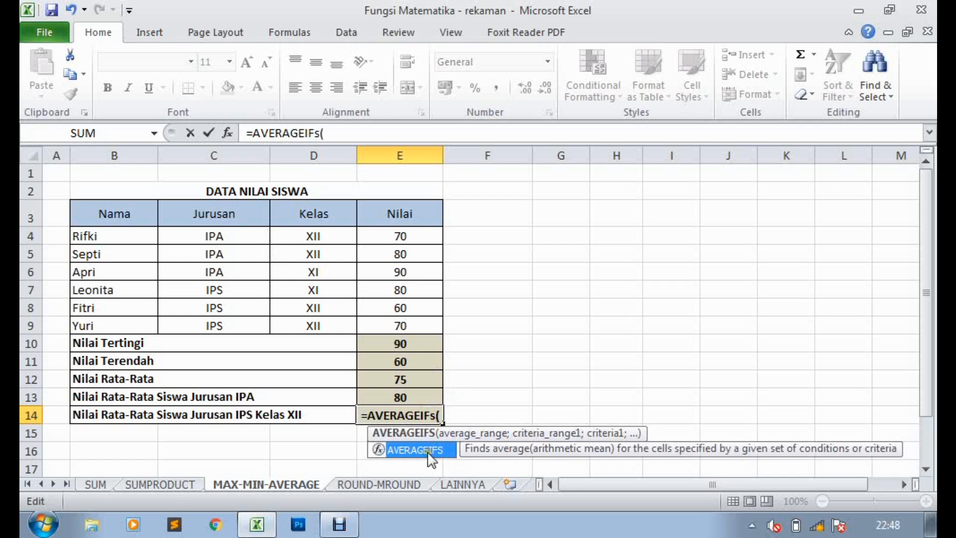
pyautogui.click(439, 415)
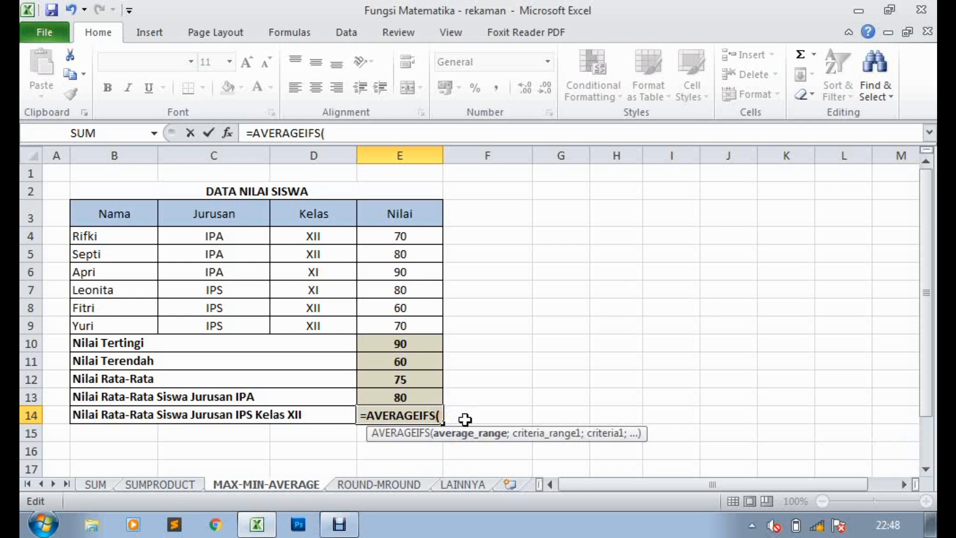
# - Set E4:E9 as the AVERAGEIFS average range and C4:C9 as the first criteria range with criterion "IPS"
pyautogui.click(398, 234)
pyautogui.moveTo(399, 234); pyautogui.dragTo(400, 324)
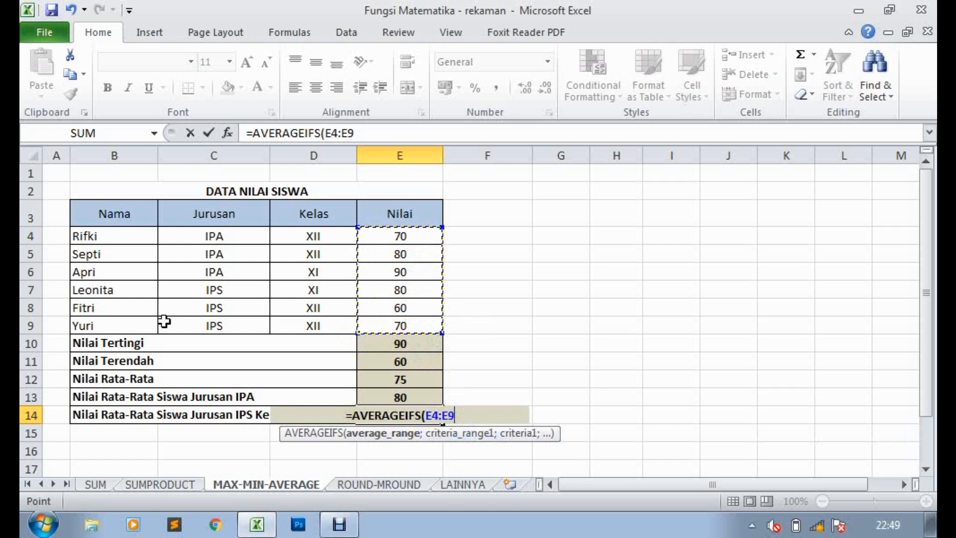
pyautogui.write(';')
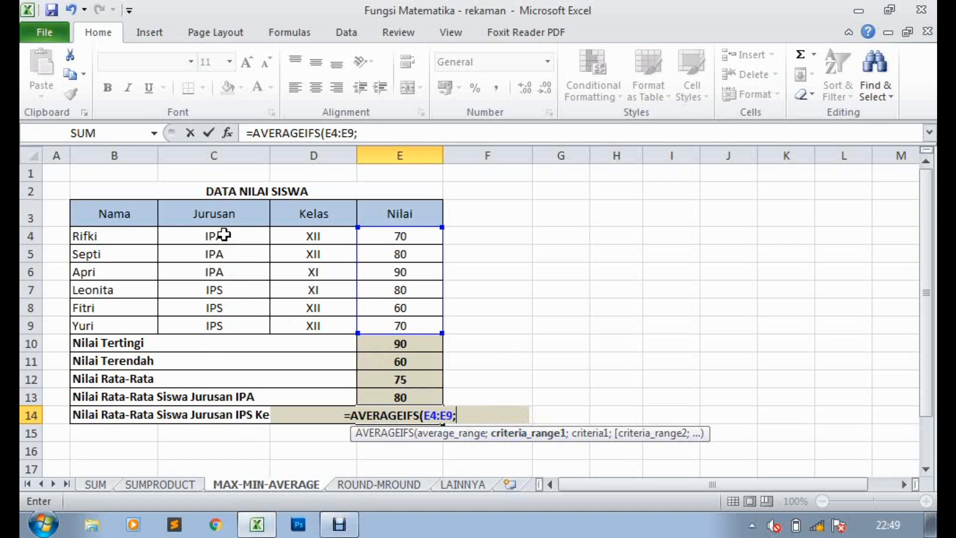
pyautogui.moveTo(224, 234); pyautogui.dragTo(230, 325)
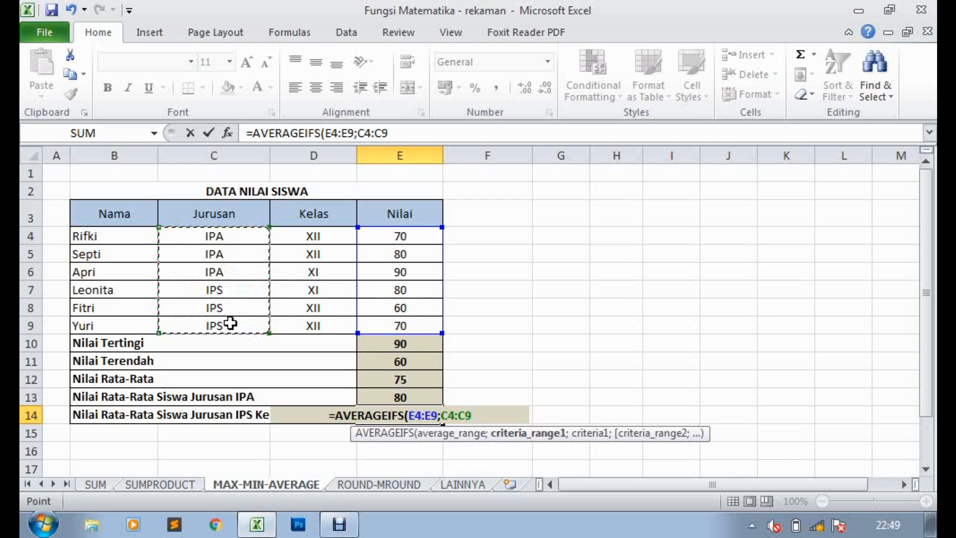
pyautogui.write(';')
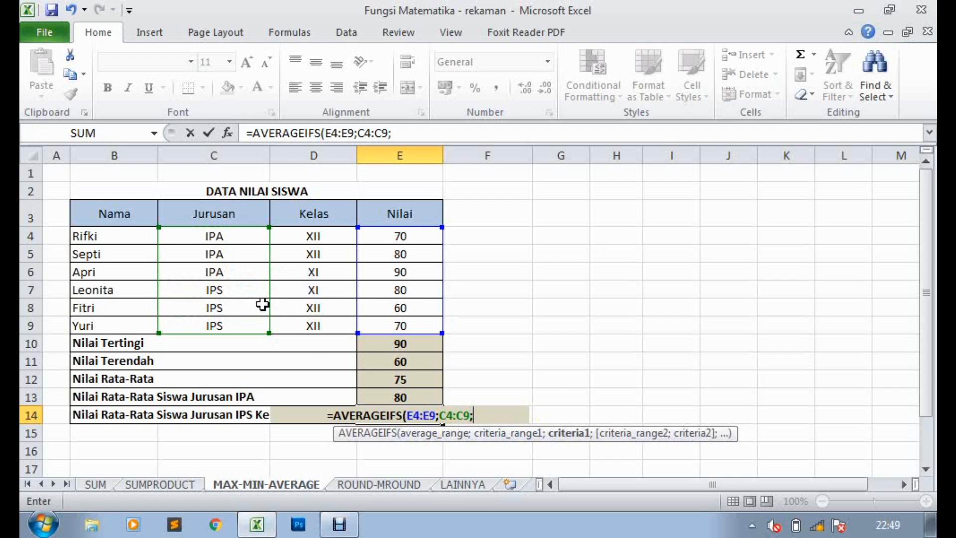
pyautogui.write('"IPS"')
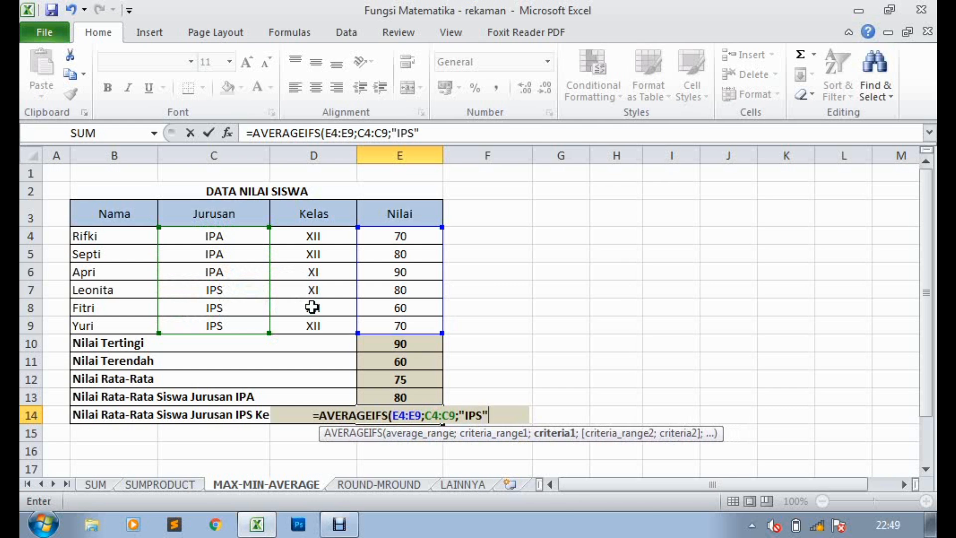
# - Add D4:D9 as the second criteria range with criterion "XII" and finish the AVERAGEIFS formula in E14
pyautogui.write(';')
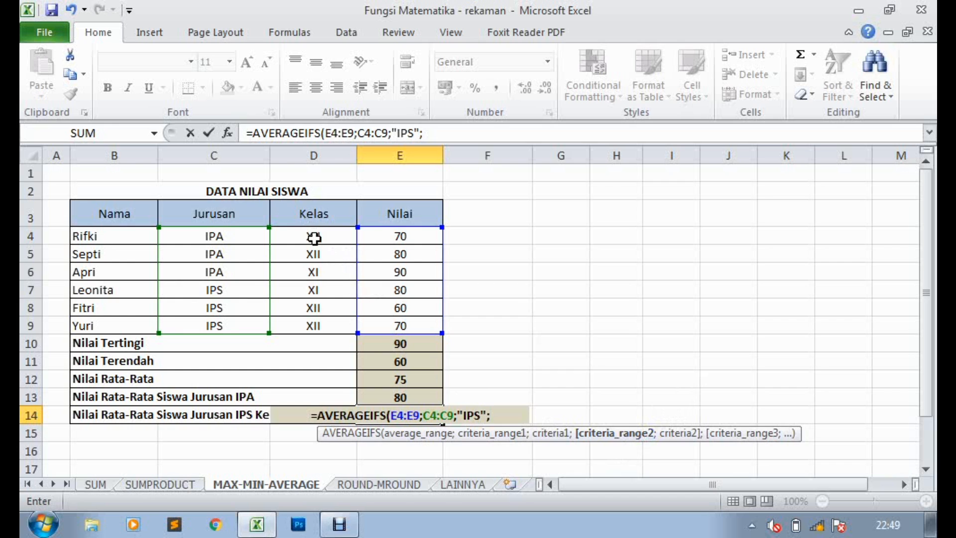
pyautogui.moveTo(310, 238); pyautogui.dragTo(324, 325)
pyautogui.write(';')
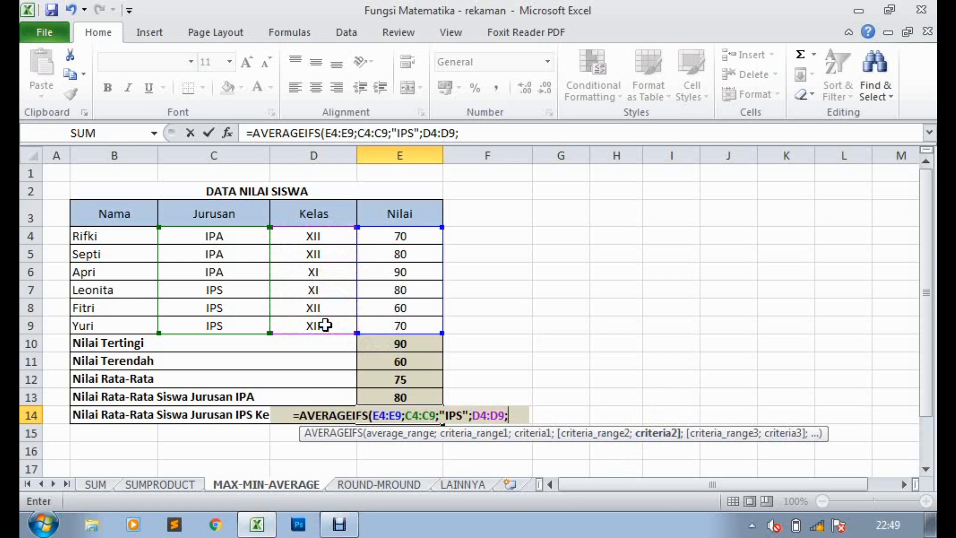
pyautogui.write('"')
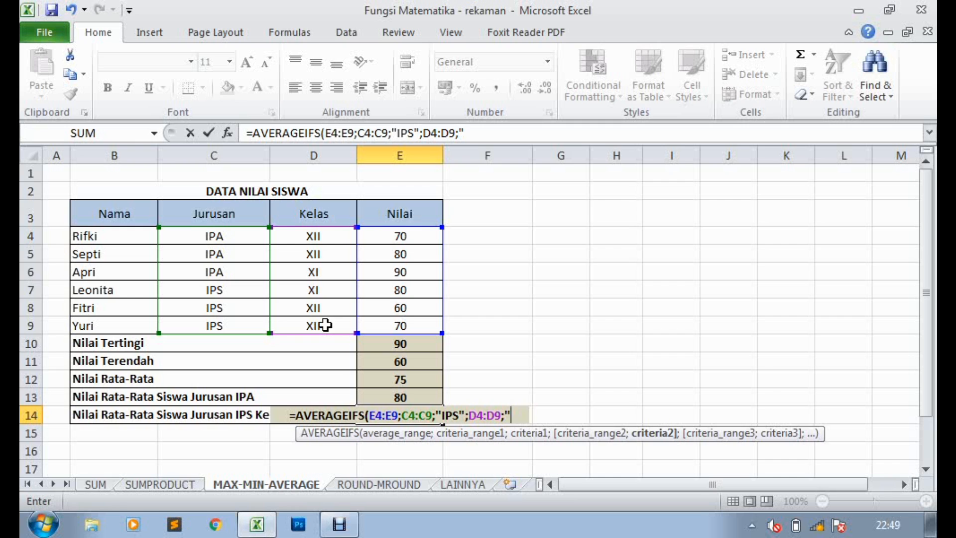
pyautogui.write('XII')
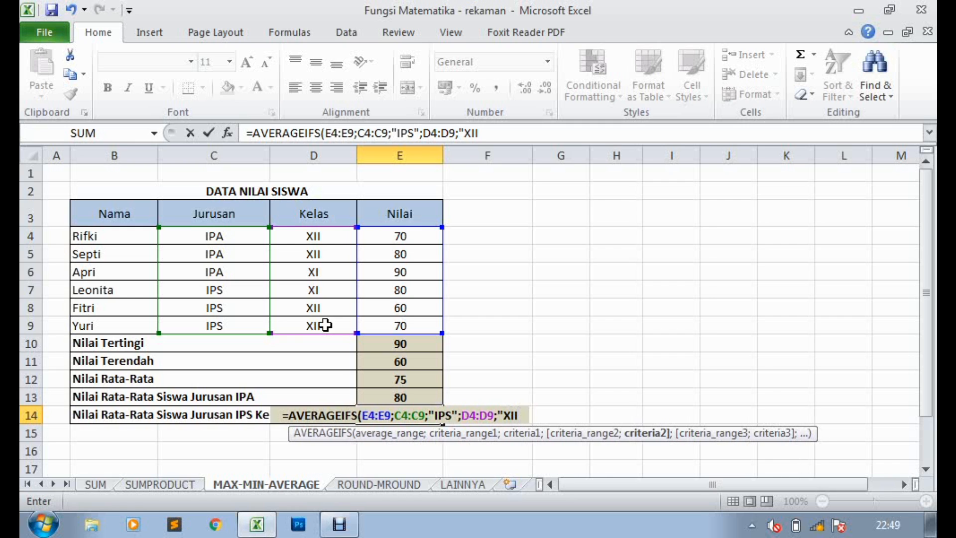
pyautogui.write('"')
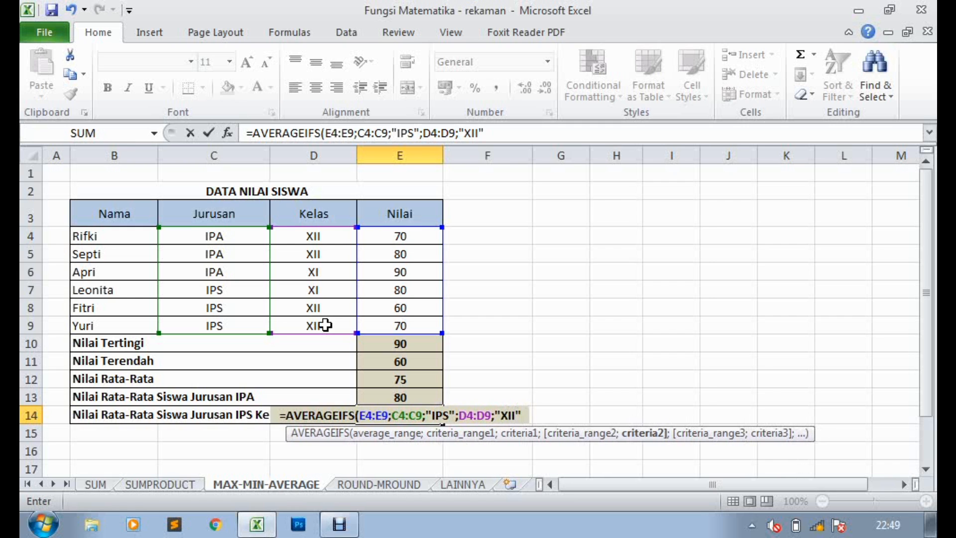
pyautogui.write(')')
pyautogui.press('Return')
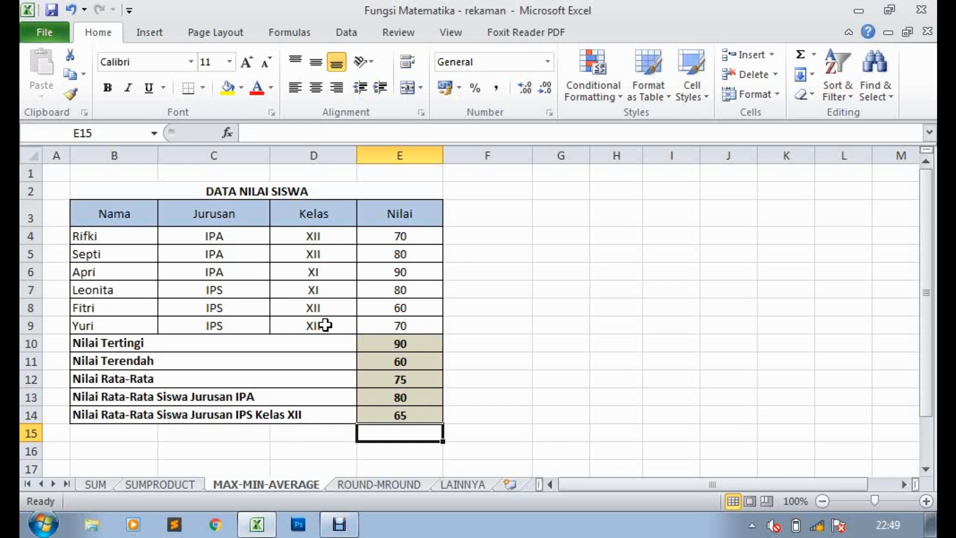
pyautogui.click(397, 422)
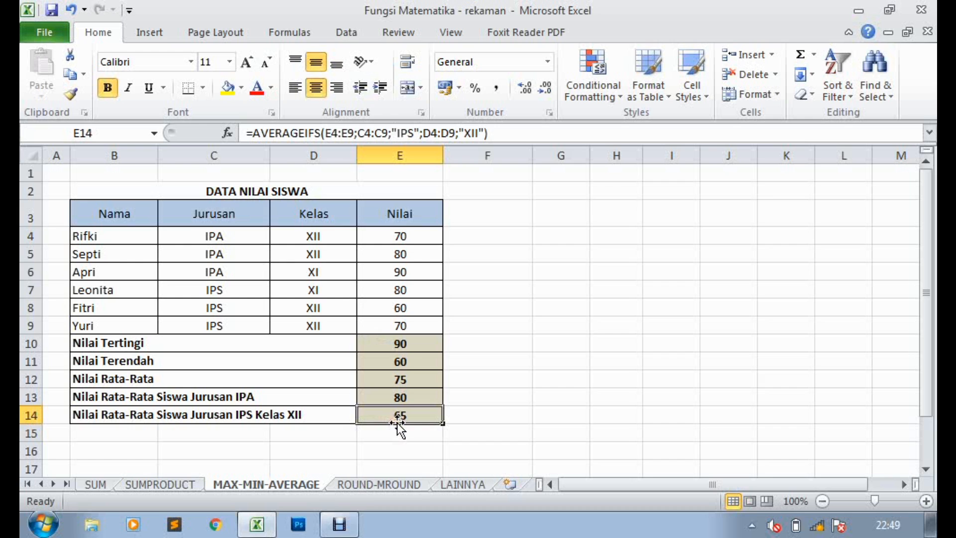
# - Switch to the ROUND-MROUND sheet and review the numbers listed for each function
pyautogui.click(352, 484)
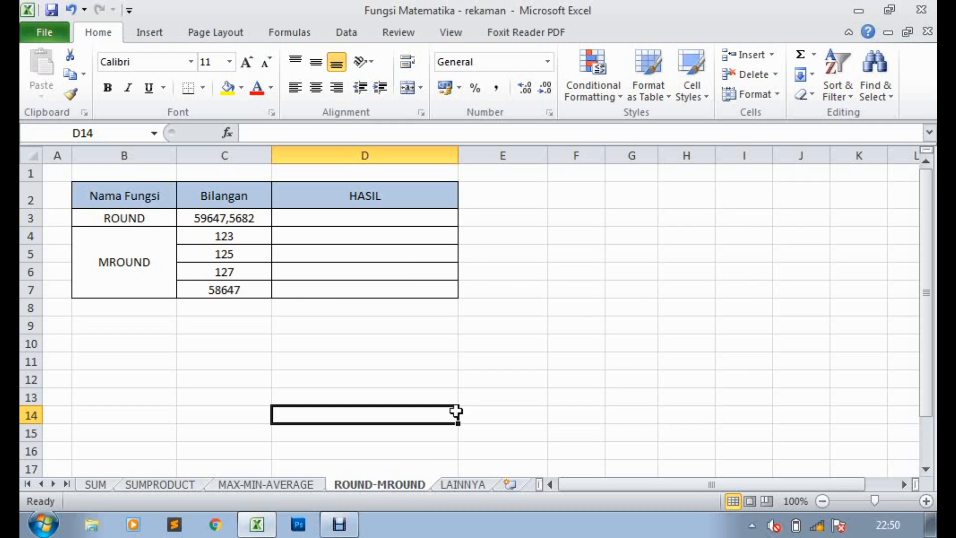
pyautogui.moveTo(158, 189); pyautogui.dragTo(314, 252)
pyautogui.moveTo(720, 284); pyautogui.dragTo(660, 269)
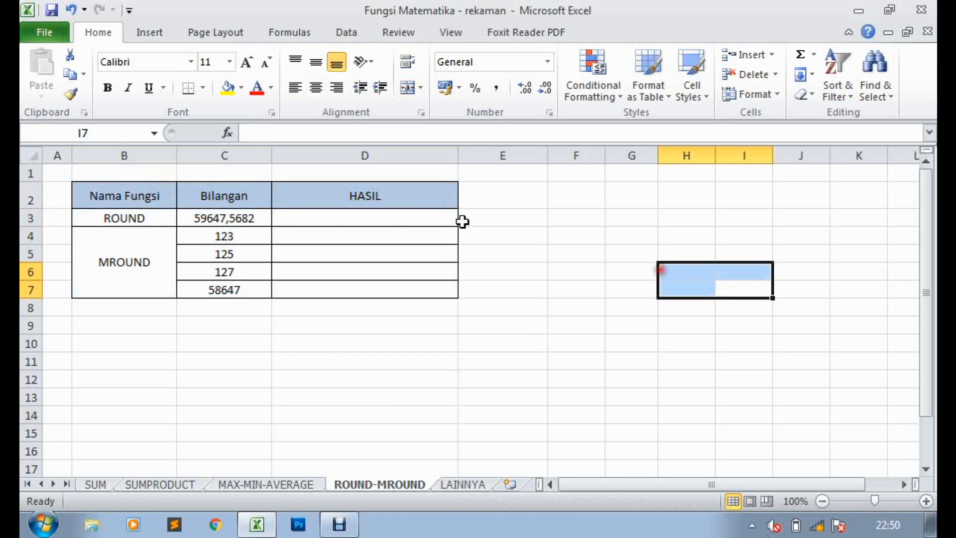
pyautogui.click(242, 218)
pyautogui.moveTo(241, 239); pyautogui.dragTo(246, 288)
pyautogui.click(361, 218)
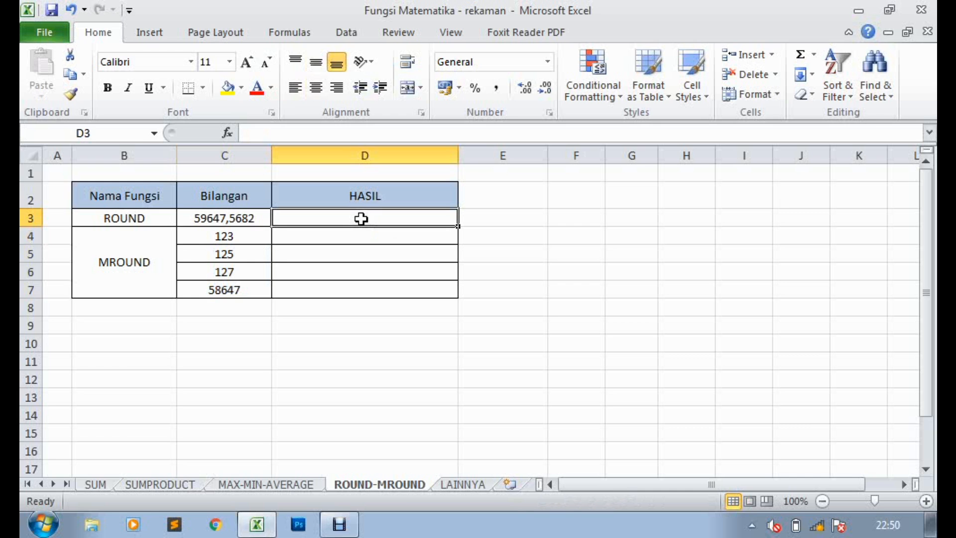
pyautogui.write('=')
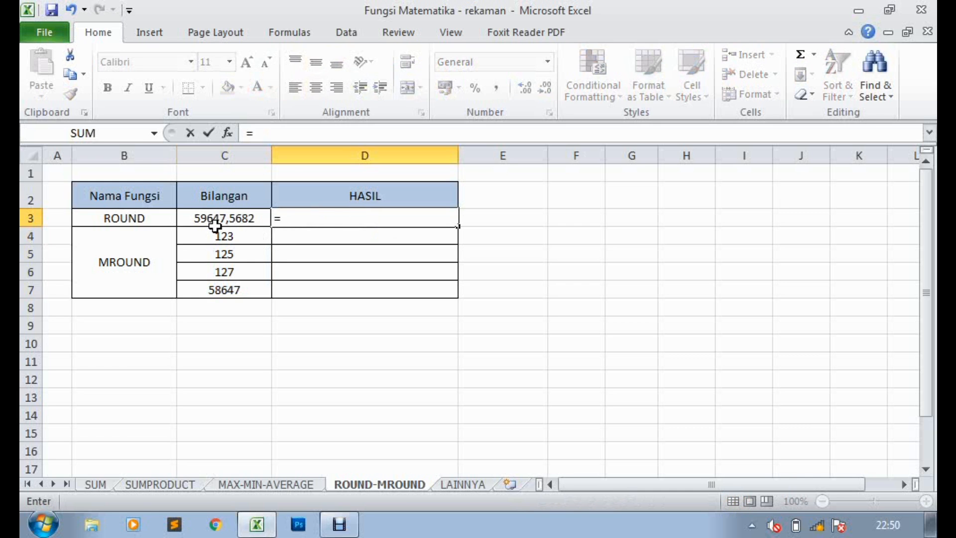
pyautogui.press('Escape')
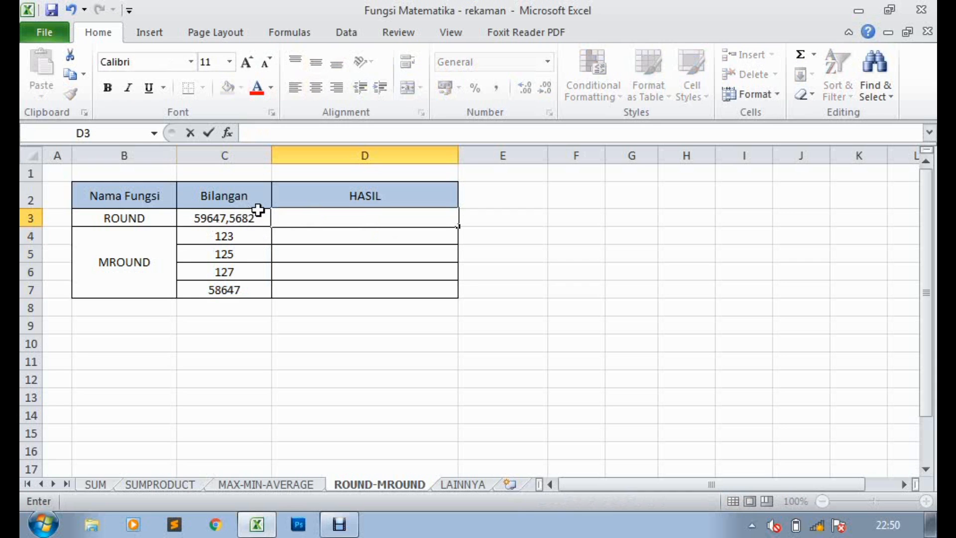
# - Change the ROUND example number in C3 to 647,5682 by removing its two leading digits
pyautogui.click(211, 216)
pyautogui.doubleClick(211, 215)
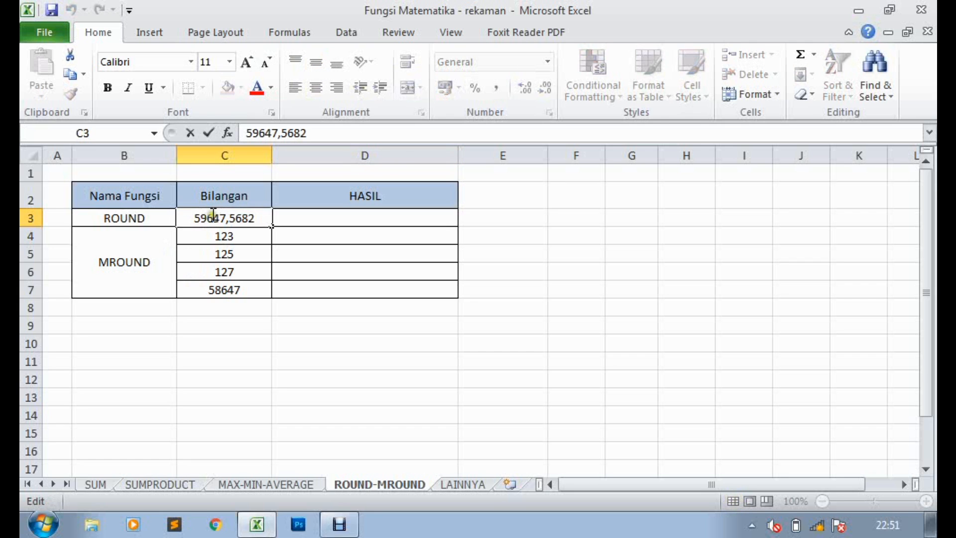
pyautogui.click(208, 216)
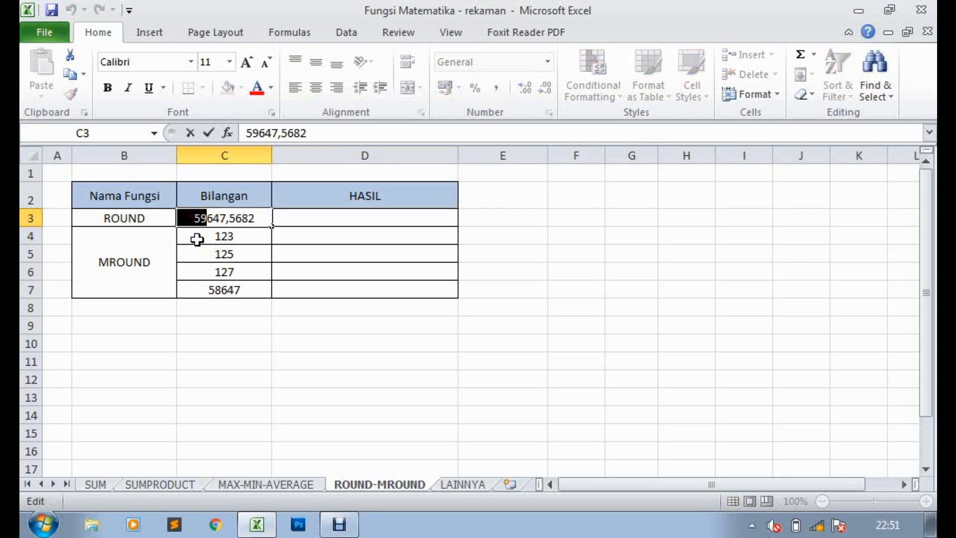
pyautogui.press('BackSpace')
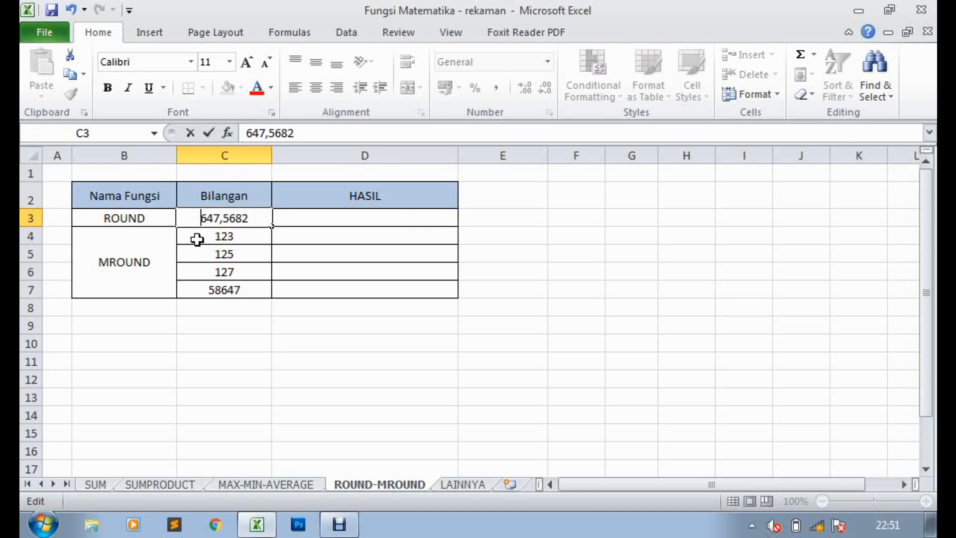
pyautogui.click(450, 381)
pyautogui.click(259, 218)
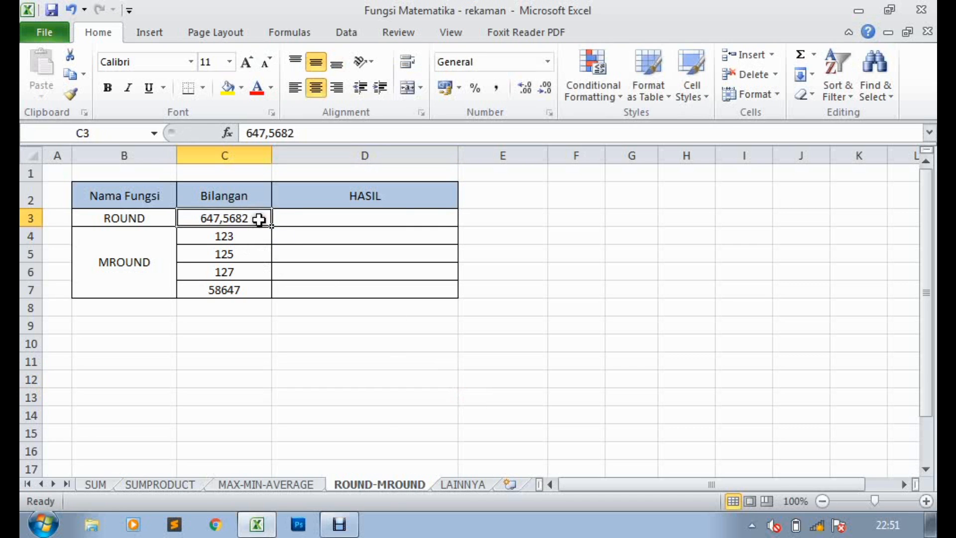
pyautogui.doubleClick(258, 218)
pyautogui.press('BackSpace')
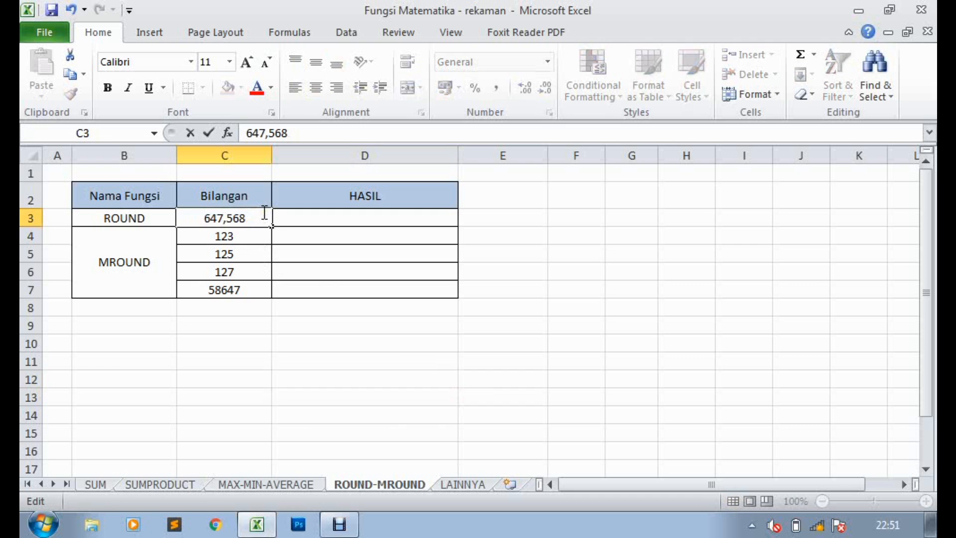
pyautogui.write('2')
pyautogui.moveTo(446, 357); pyautogui.dragTo(442, 349)
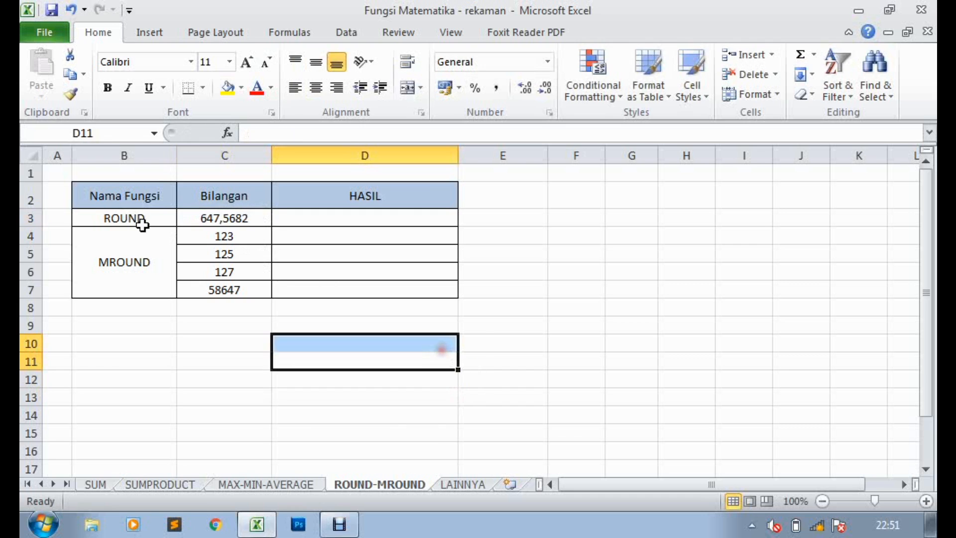
# - Enter the formula =ROUND(C3;2) in D3 to round the number in C3 to two decimals
pyautogui.click(194, 223)
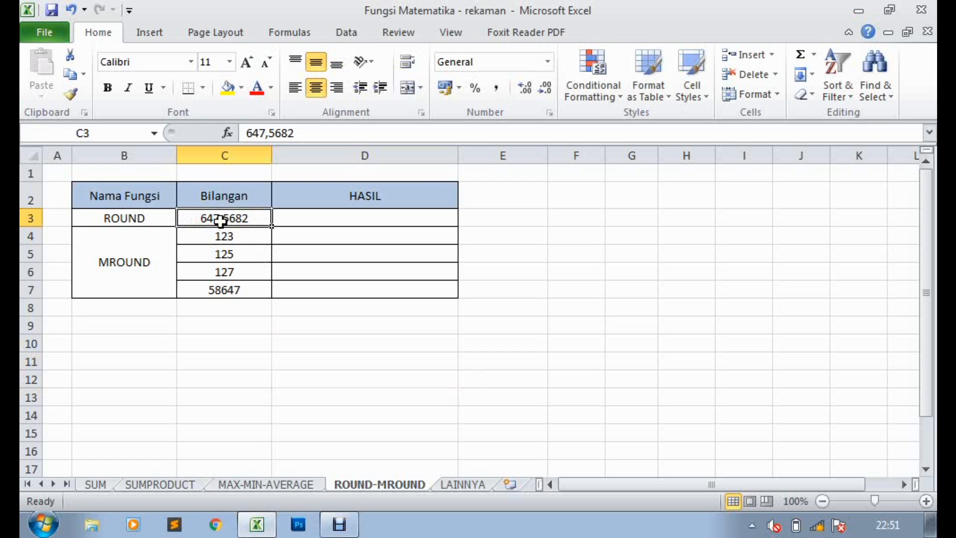
pyautogui.click(327, 220)
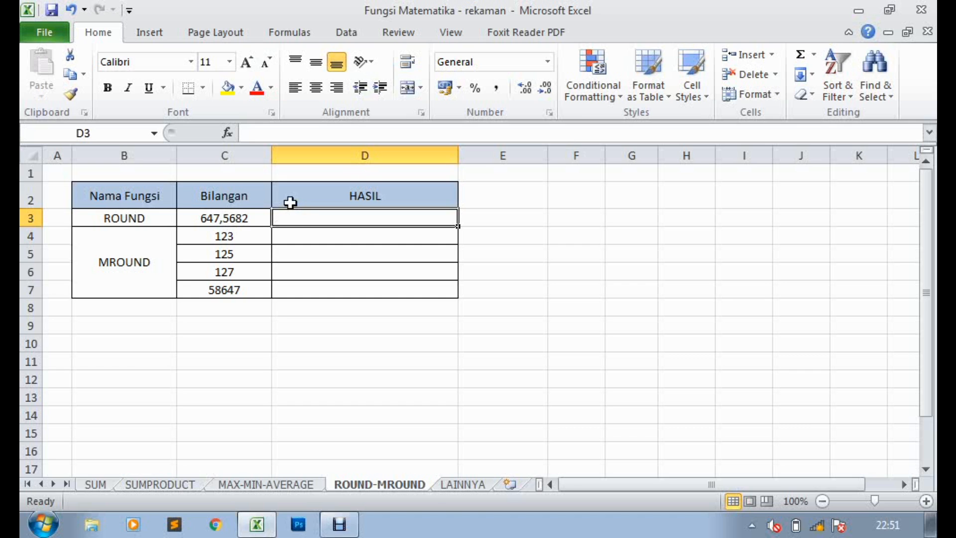
pyautogui.write('=')
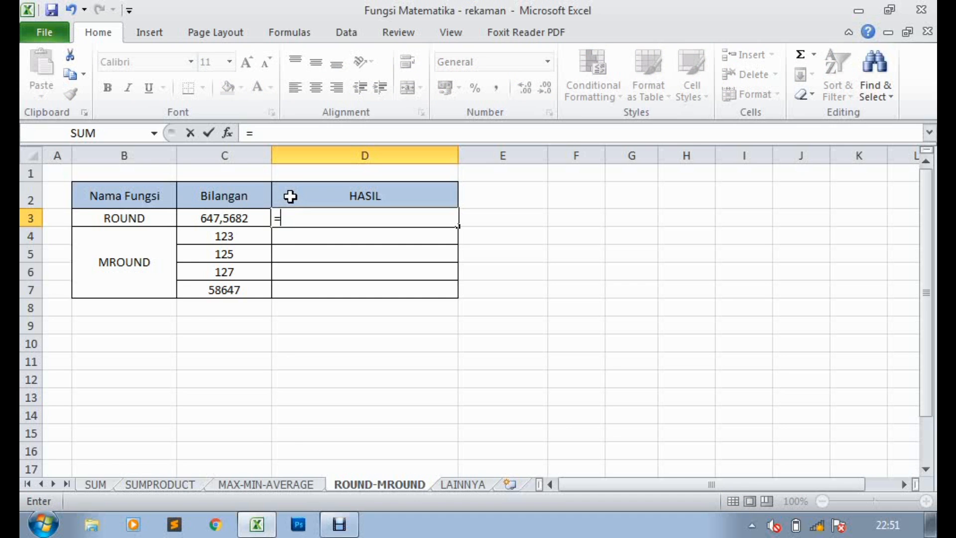
pyautogui.write('roun')
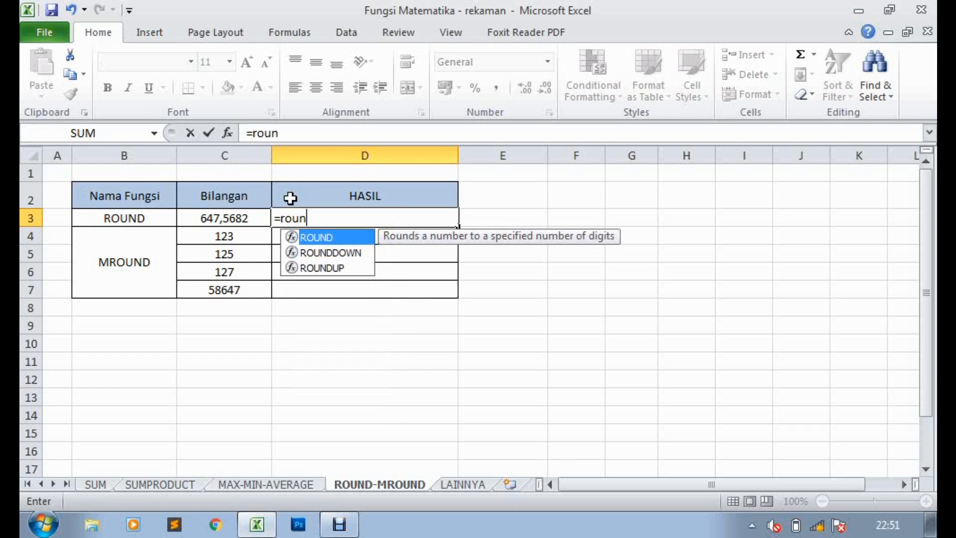
pyautogui.doubleClick(320, 237)
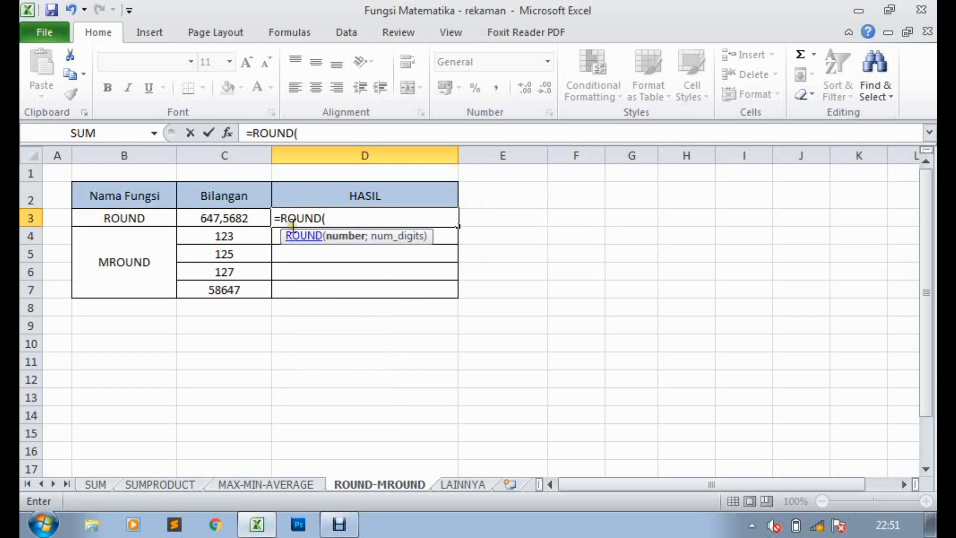
pyautogui.click(231, 217)
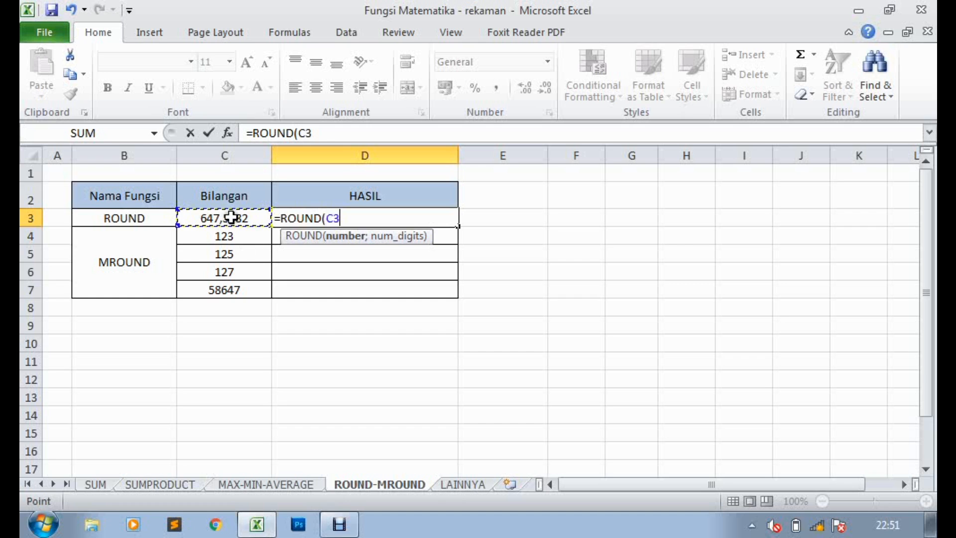
pyautogui.write(';')
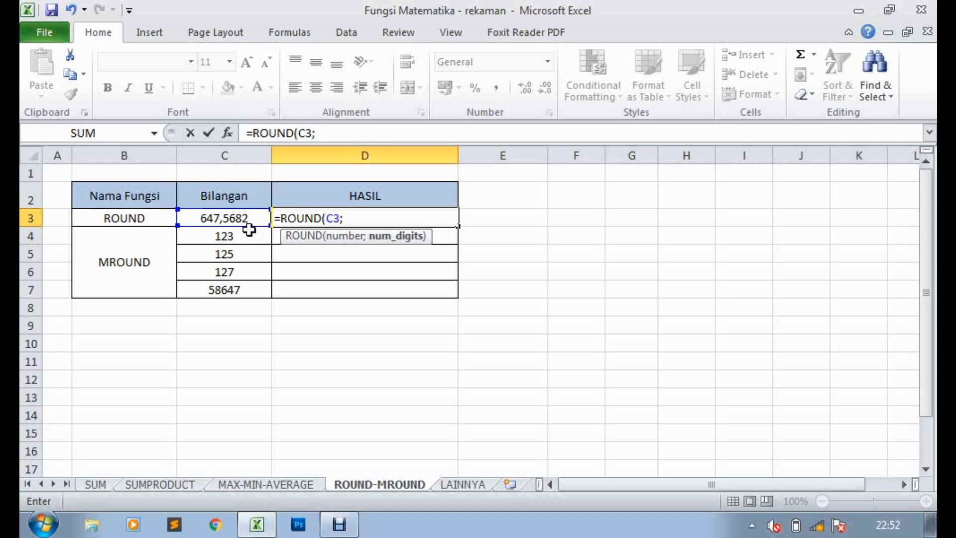
pyautogui.write('2')
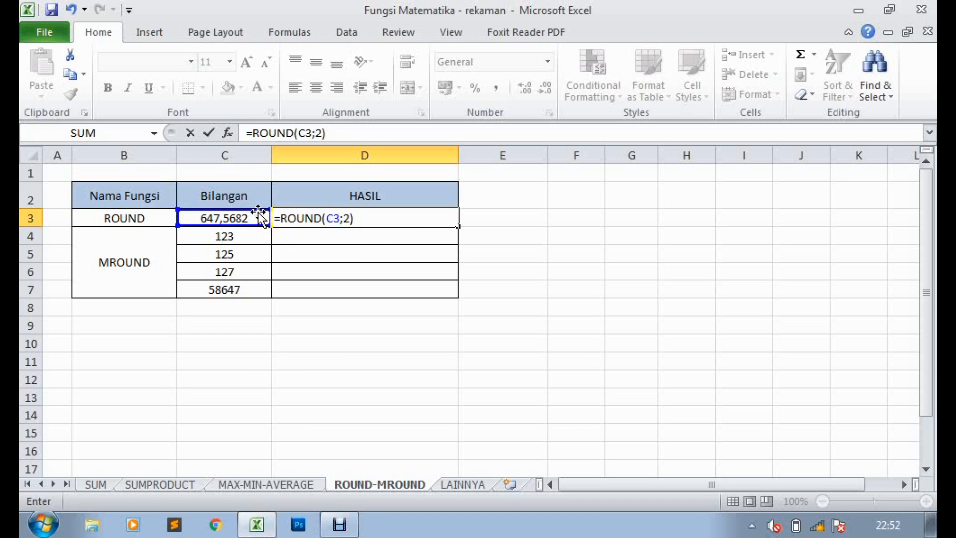
pyautogui.press('Return')
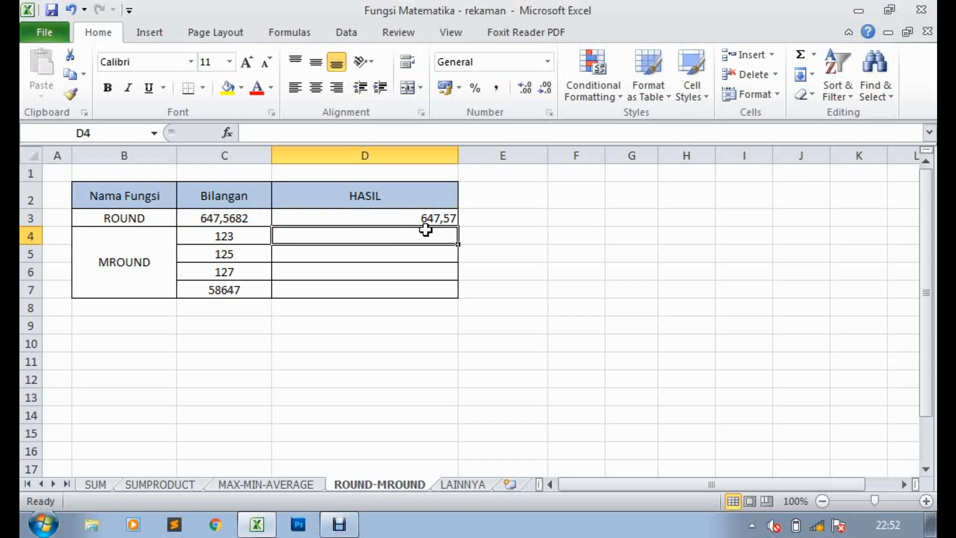
# - Change the number of digits in D3's ROUND formula to 3
pyautogui.click(242, 218)
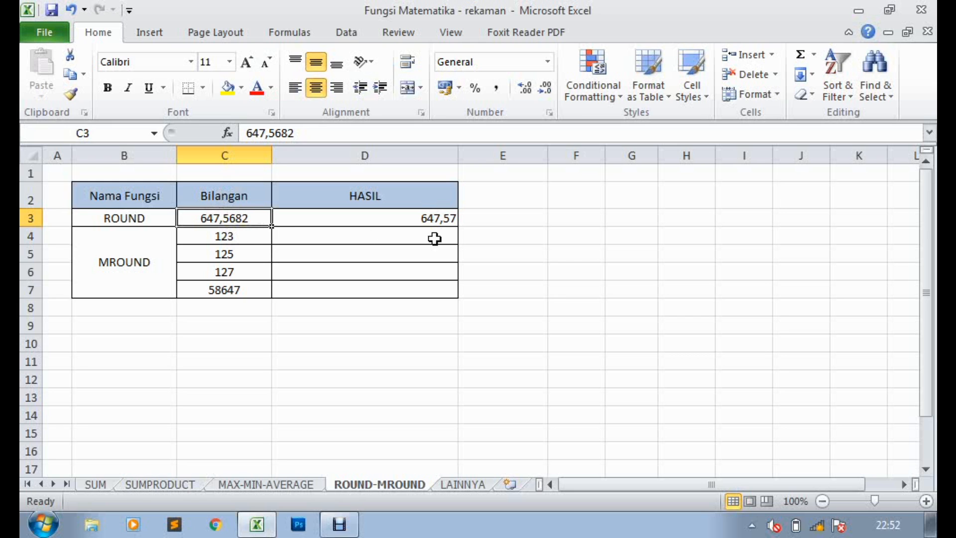
pyautogui.click(362, 218)
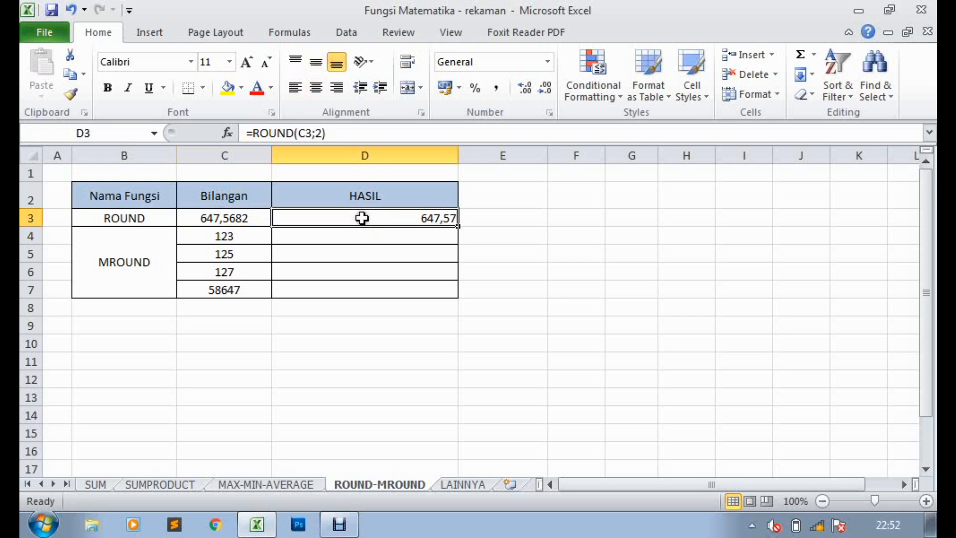
pyautogui.click(320, 132)
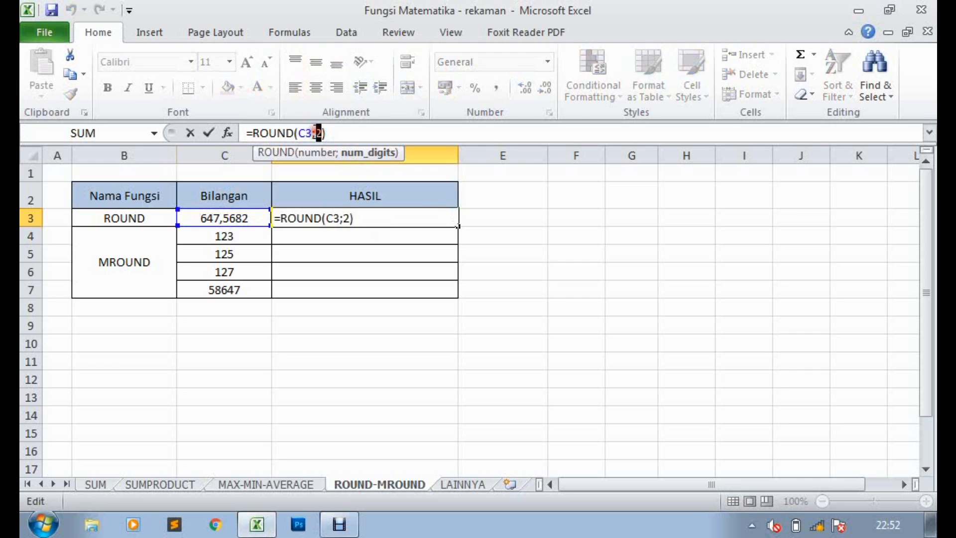
pyautogui.press('BackSpace')
pyautogui.write('3')
pyautogui.press('Return')
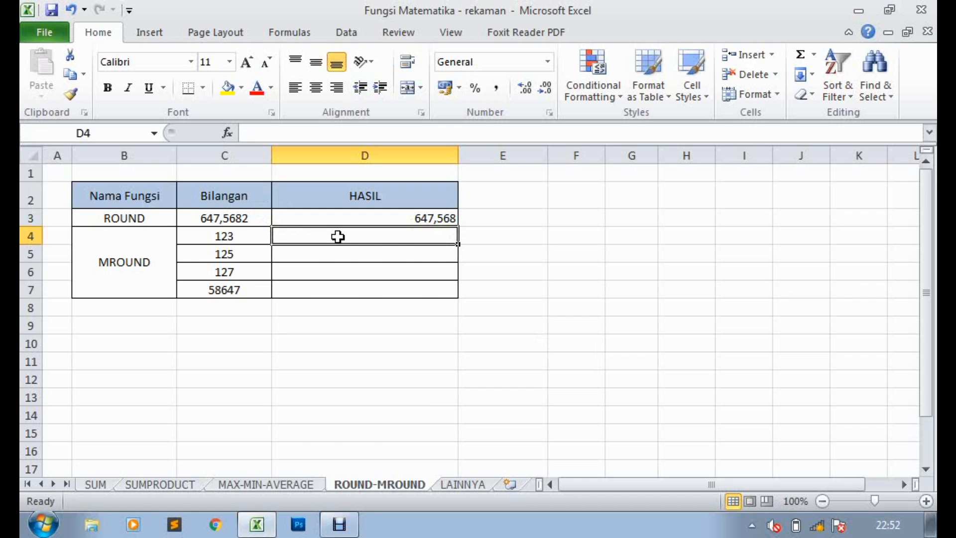
# - Enter the formula =MROUND(C4;10) in D4 to round the number in C4 to a multiple of 10
pyautogui.write('=')
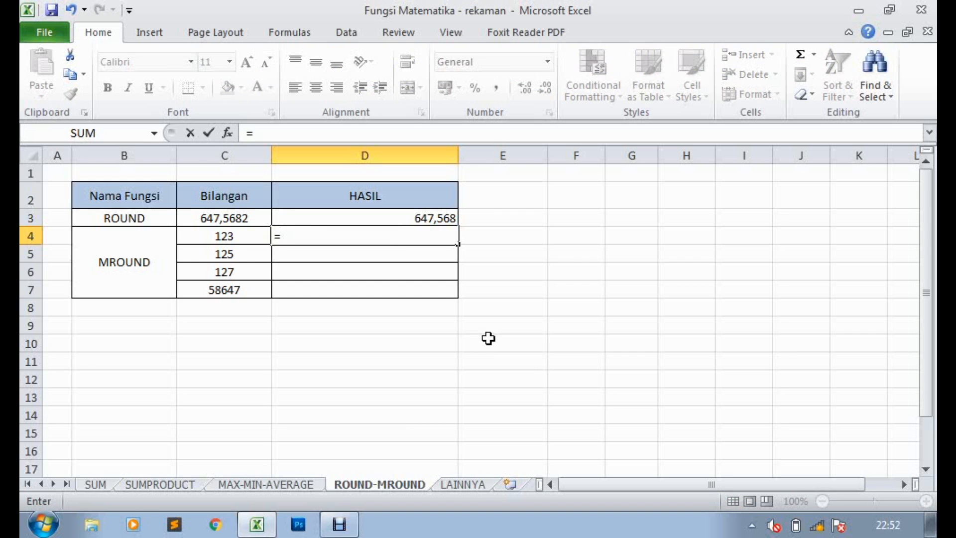
pyautogui.write('mroung')
pyautogui.press('BackSpace')
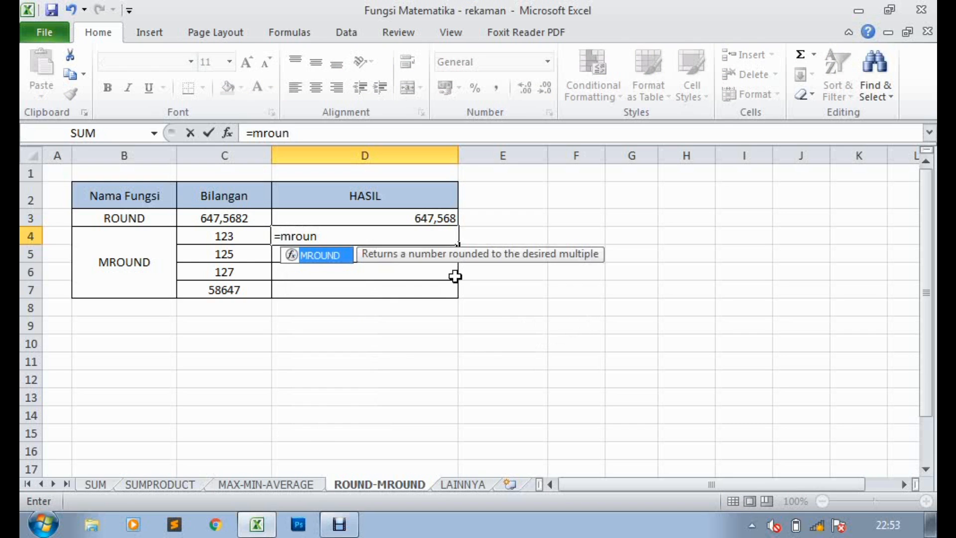
pyautogui.doubleClick(324, 256)
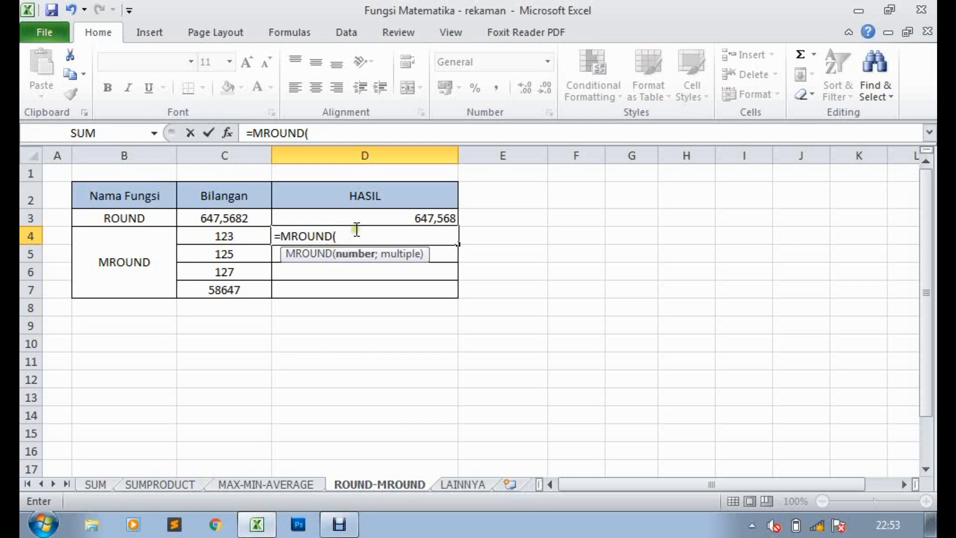
pyautogui.click(225, 237)
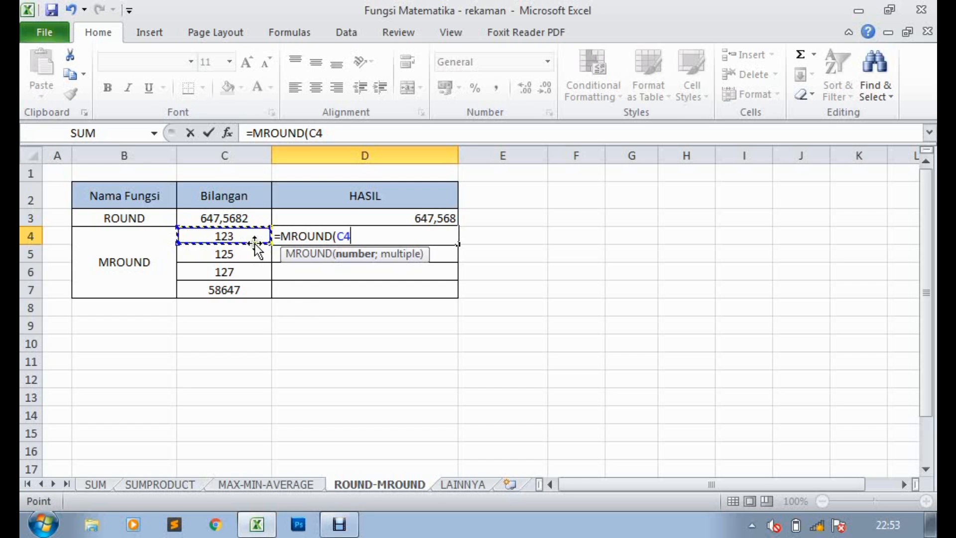
pyautogui.write(';')
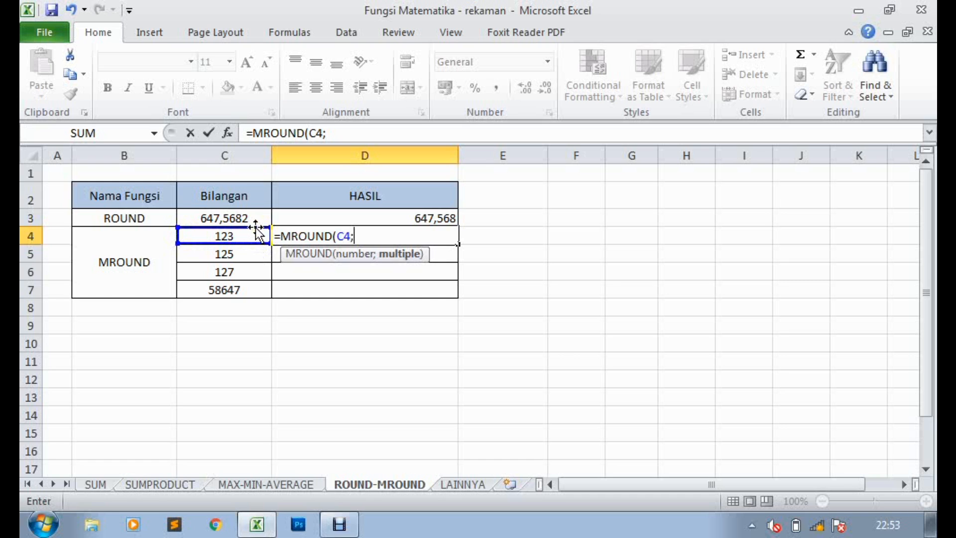
pyautogui.write('10)')
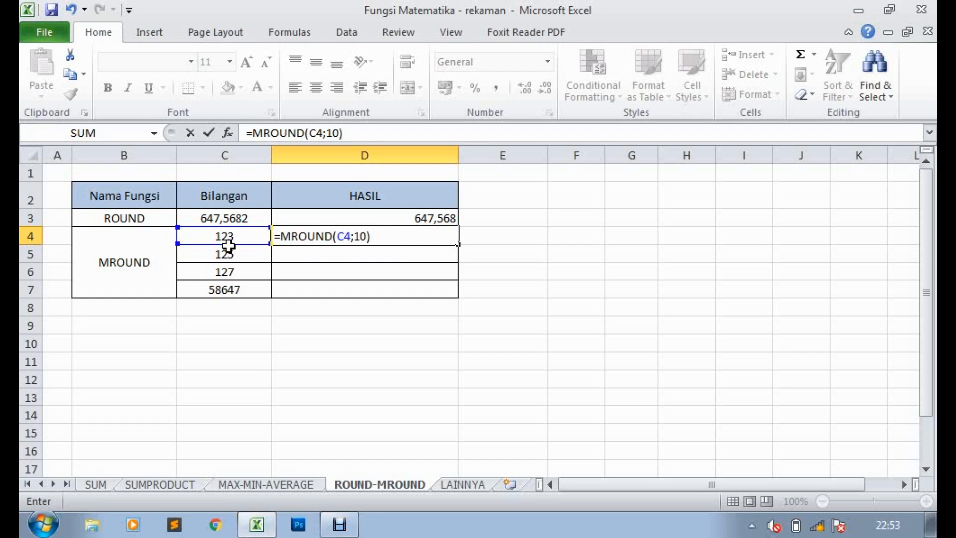
pyautogui.press('Return')
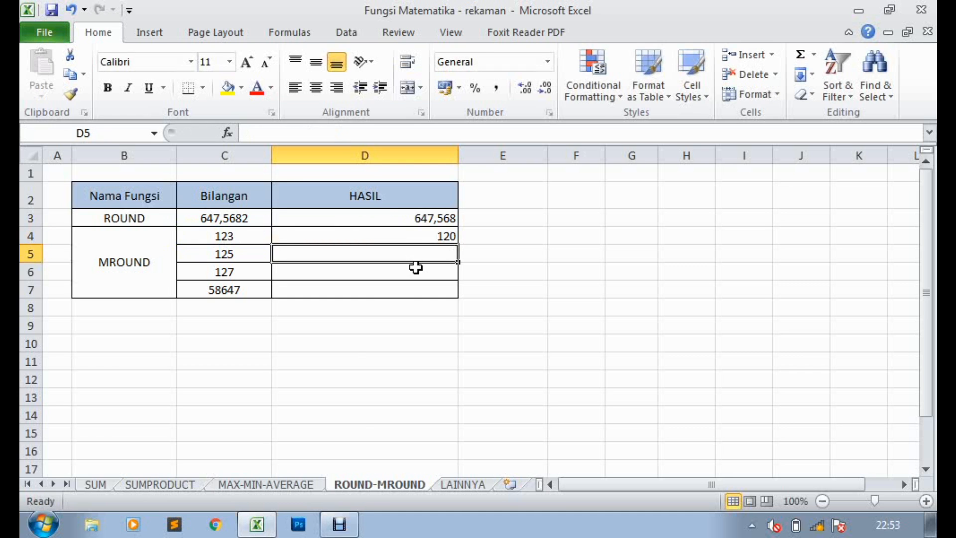
# - Copy the MROUND formula from D4 down to D5 and inspect the cell reference in the copy
pyautogui.click(446, 236)
pyautogui.moveTo(458, 244); pyautogui.dragTo(459, 259)
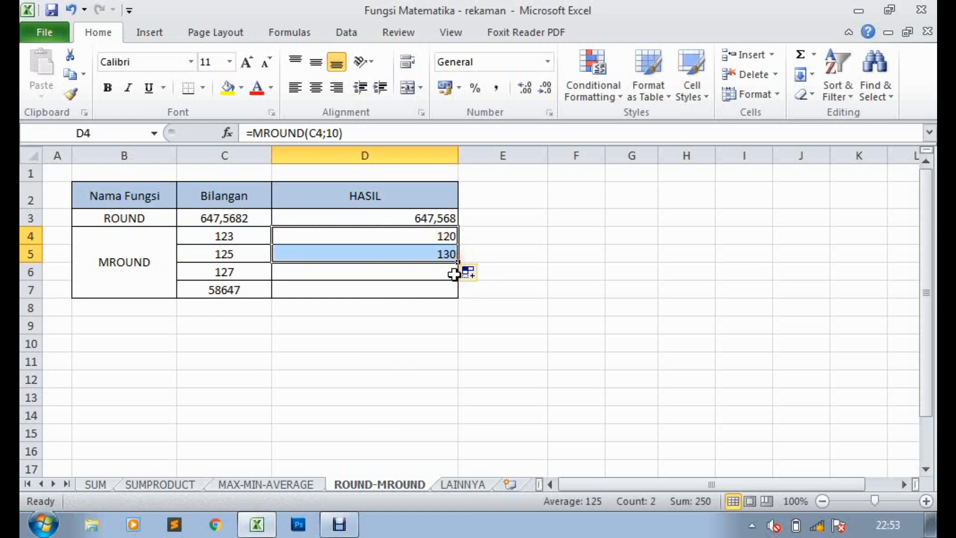
pyautogui.click(447, 253)
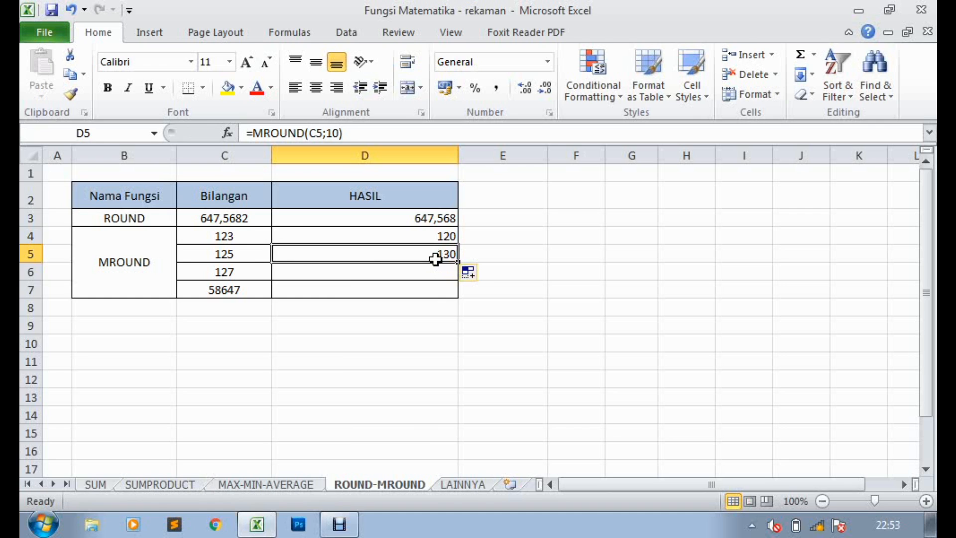
pyautogui.click(449, 237)
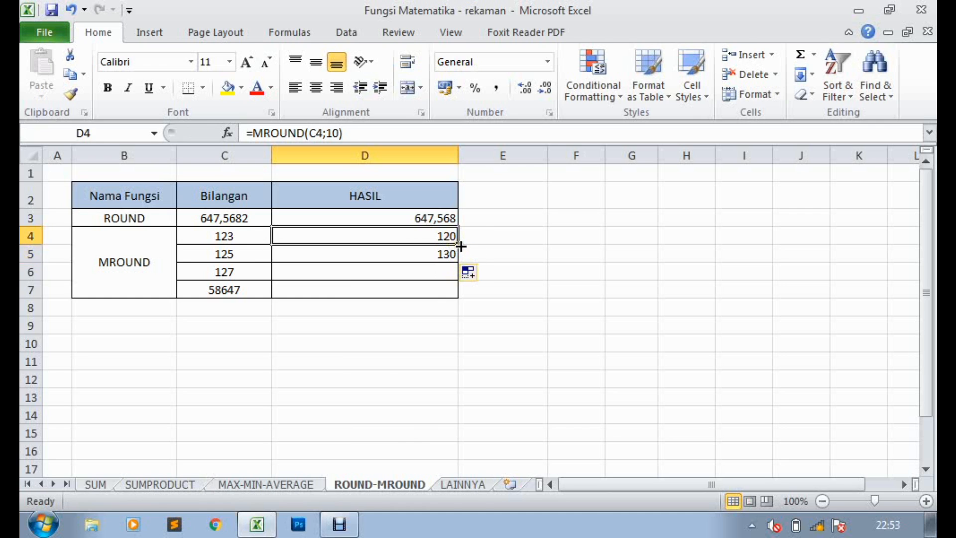
pyautogui.click(442, 256)
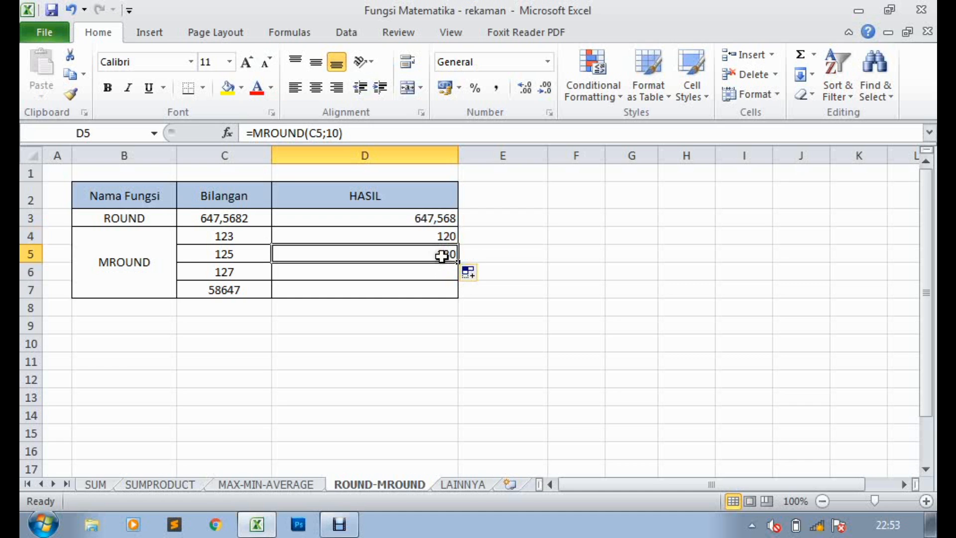
pyautogui.click(321, 133)
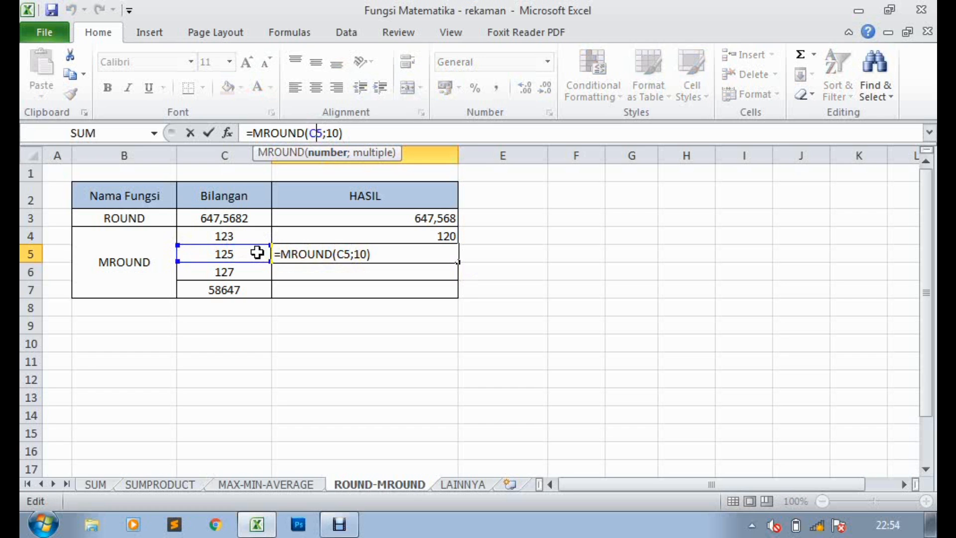
pyautogui.press('Return')
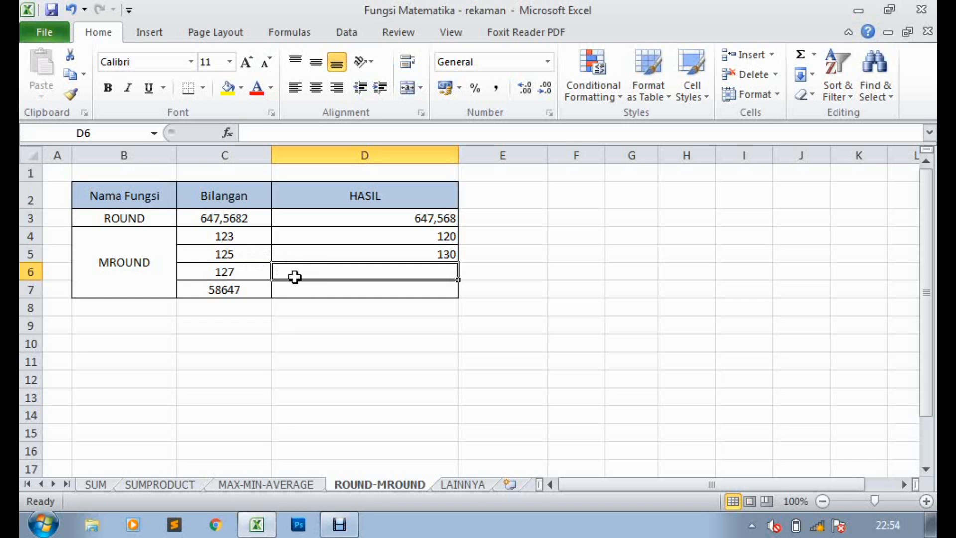
# - Copy the MROUND formula from D5 down to D6, and select the empty result cell D7
pyautogui.click(411, 254)
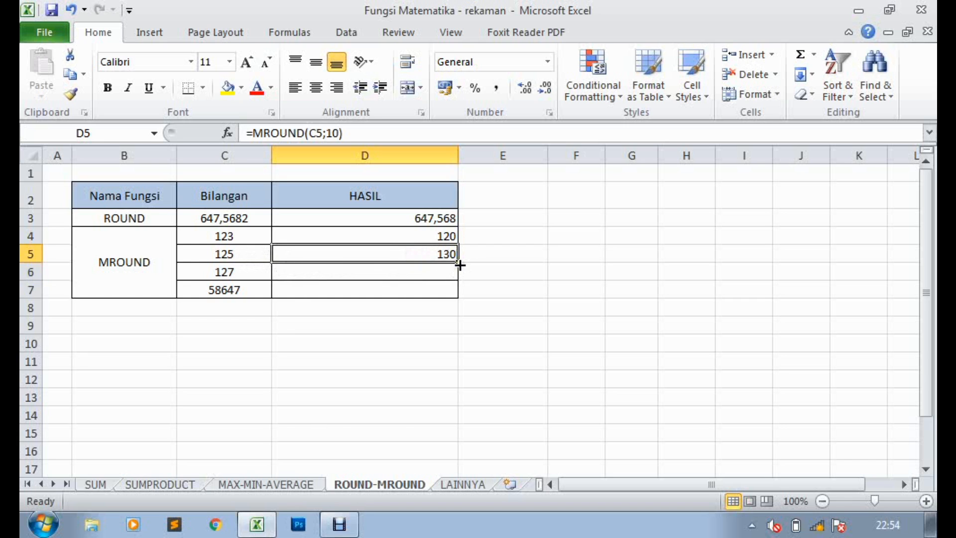
pyautogui.moveTo(462, 266); pyautogui.dragTo(457, 279)
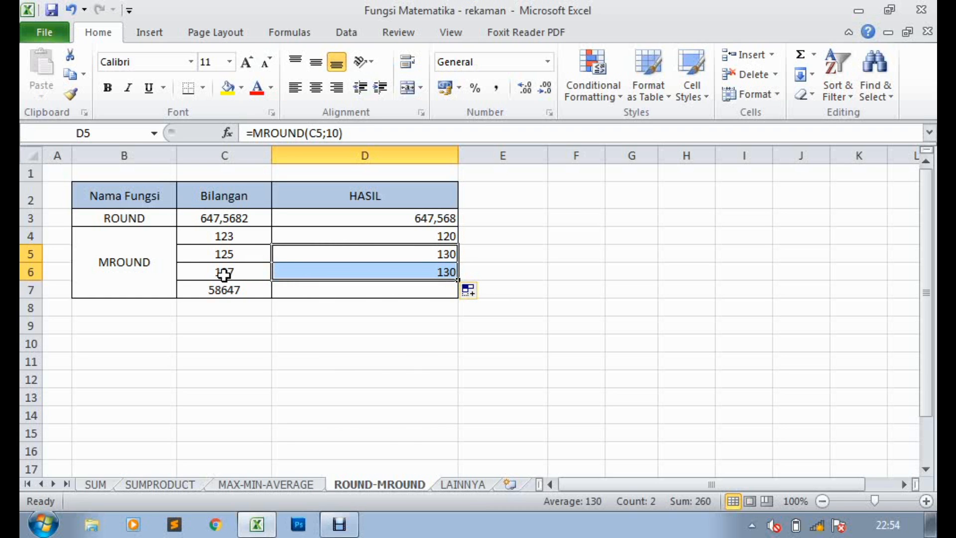
pyautogui.click(301, 288)
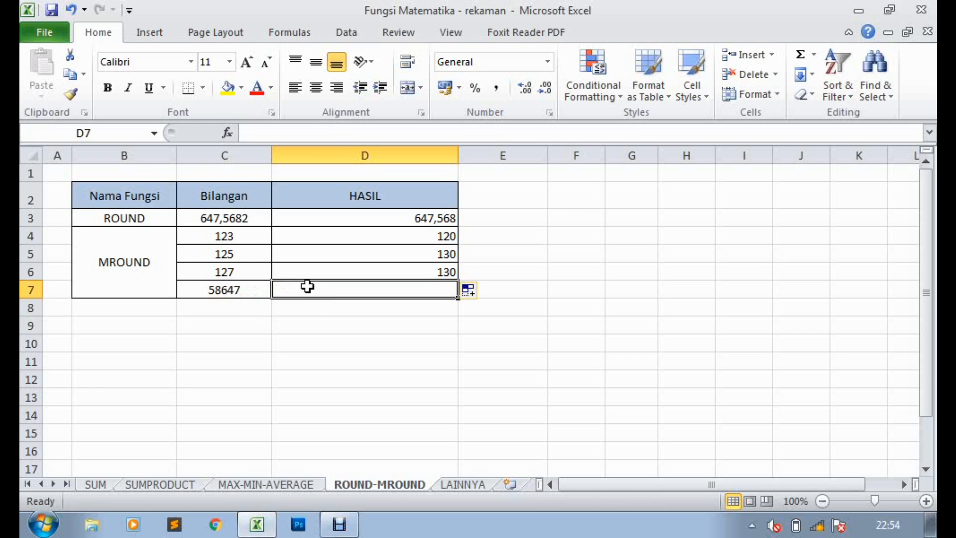
# - Enter the formula =MROUND(C7;100) in D7 to round the number in C7 to a multiple of 100
pyautogui.write('=')
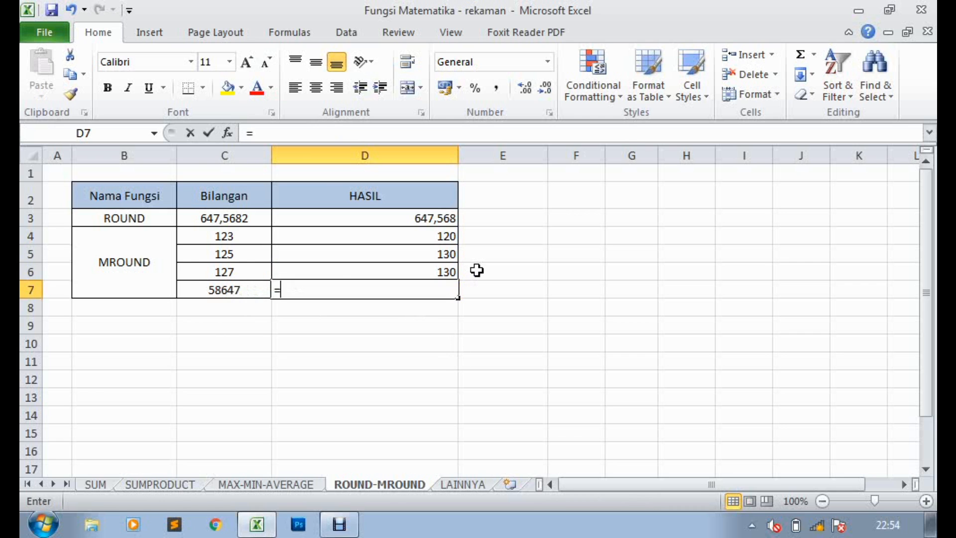
pyautogui.write('mround')
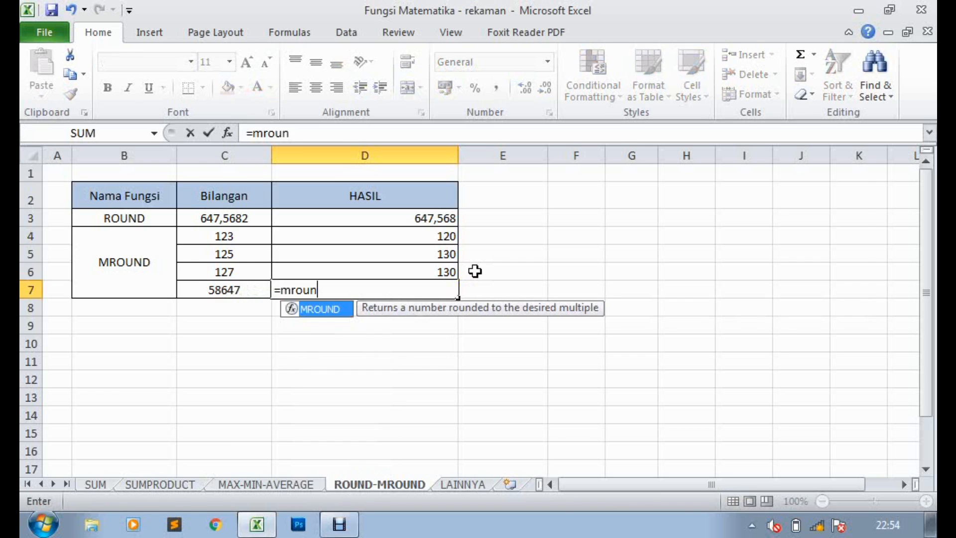
pyautogui.doubleClick(336, 313)
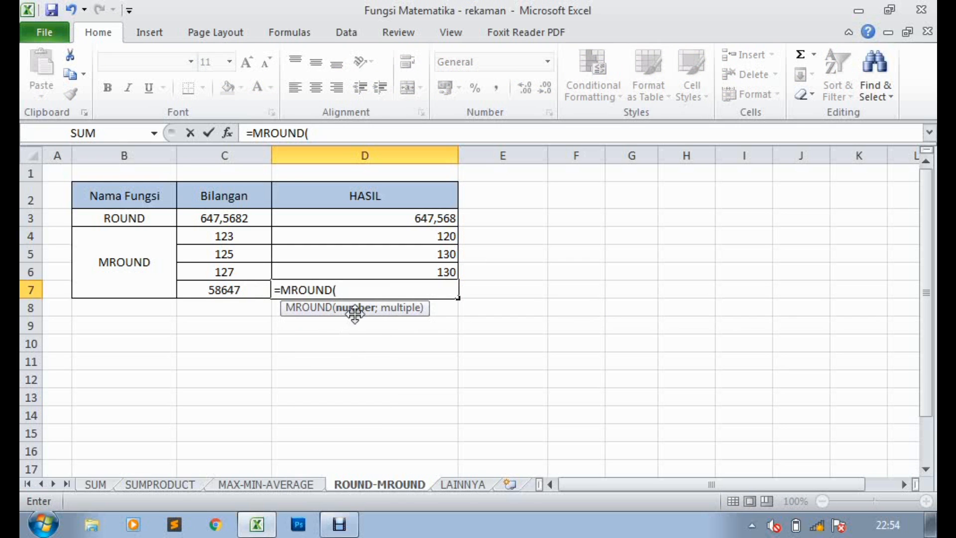
pyautogui.click(235, 293)
pyautogui.write(';100')
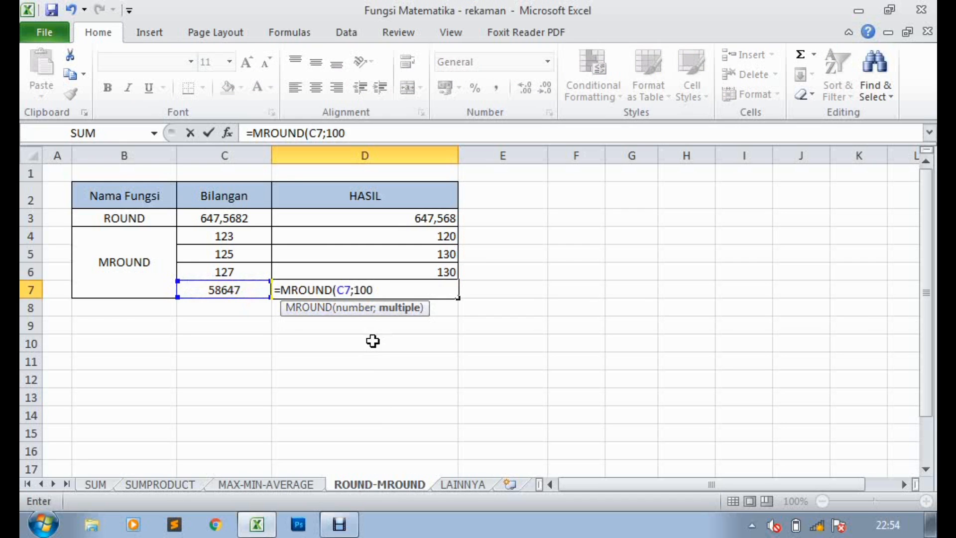
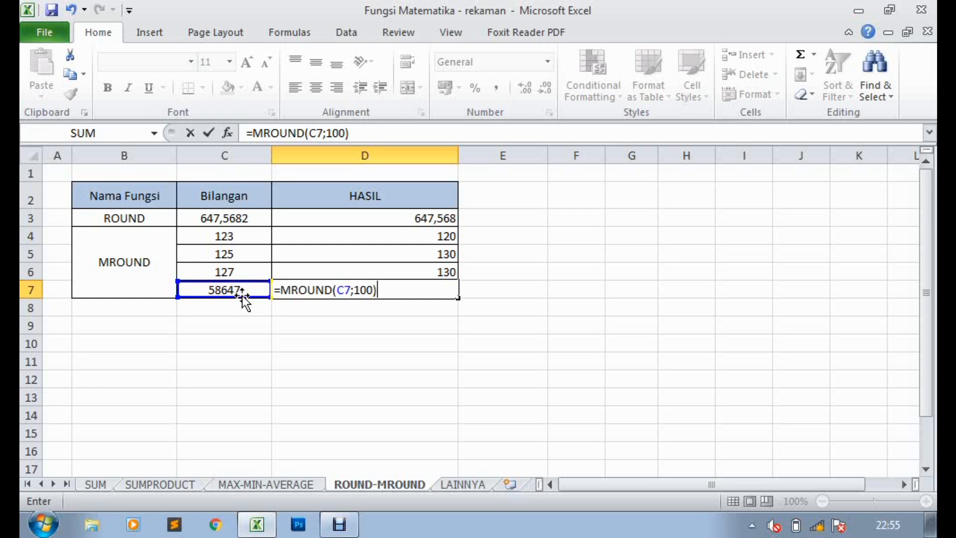
pyautogui.press('Return')
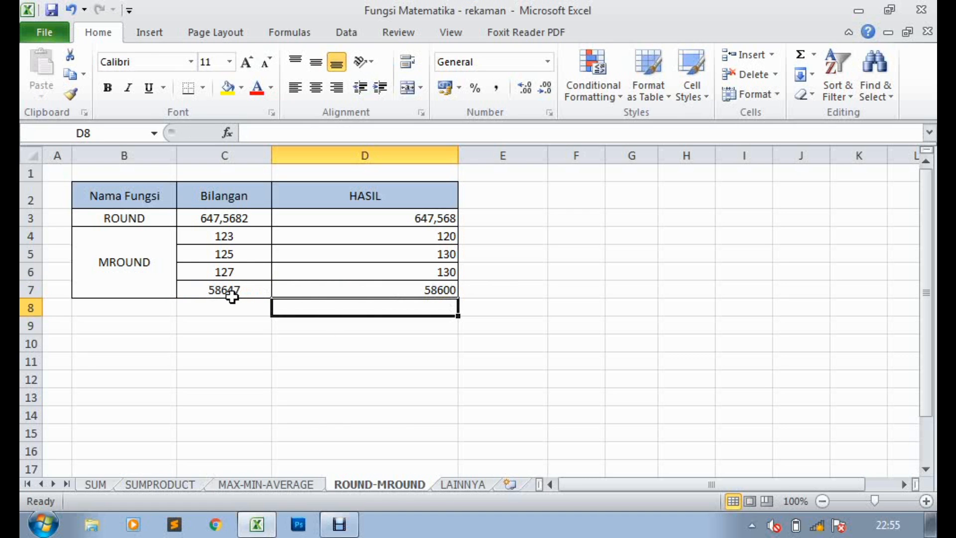
# - Change the multiple in D7's MROUND formula to 1000 and reselect the result cell
pyautogui.click(376, 286)
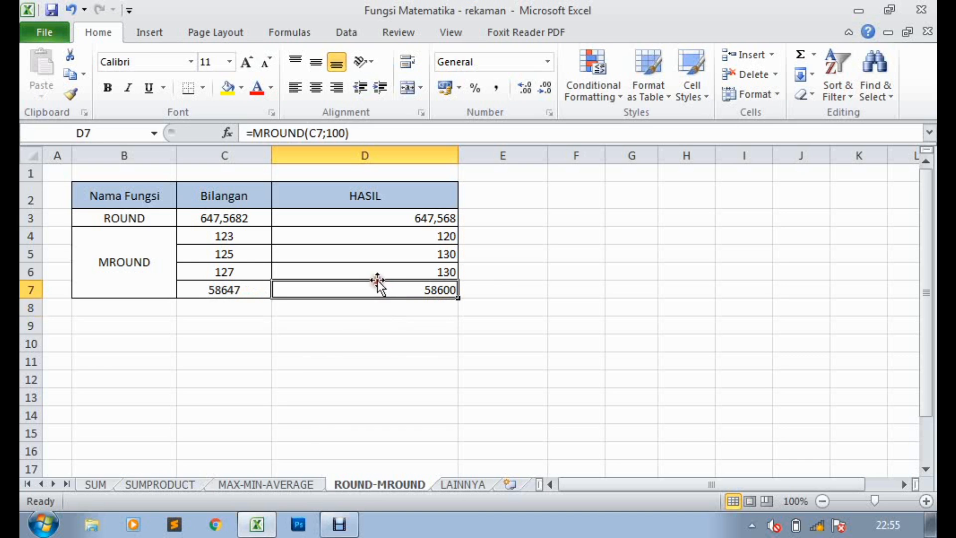
pyautogui.click(341, 132)
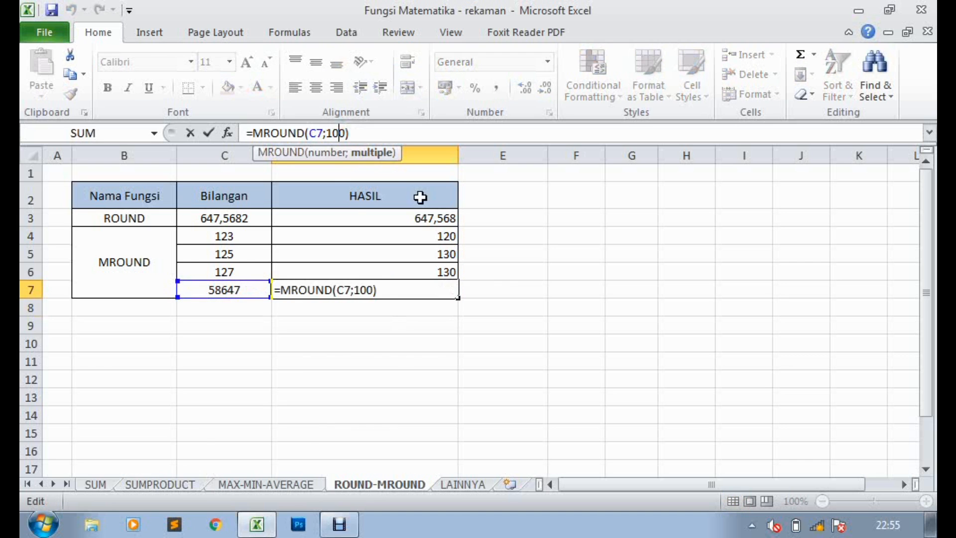
pyautogui.write('0')
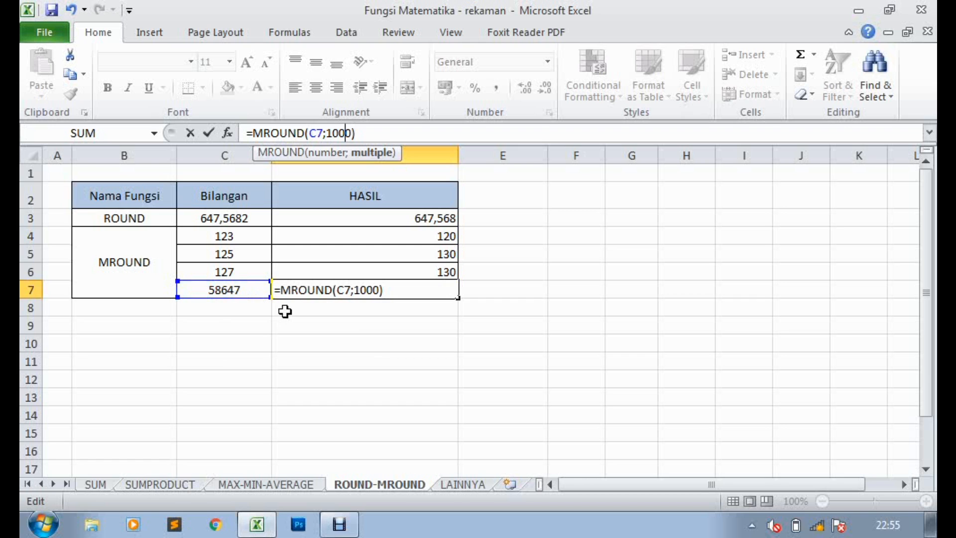
pyautogui.press('Return')
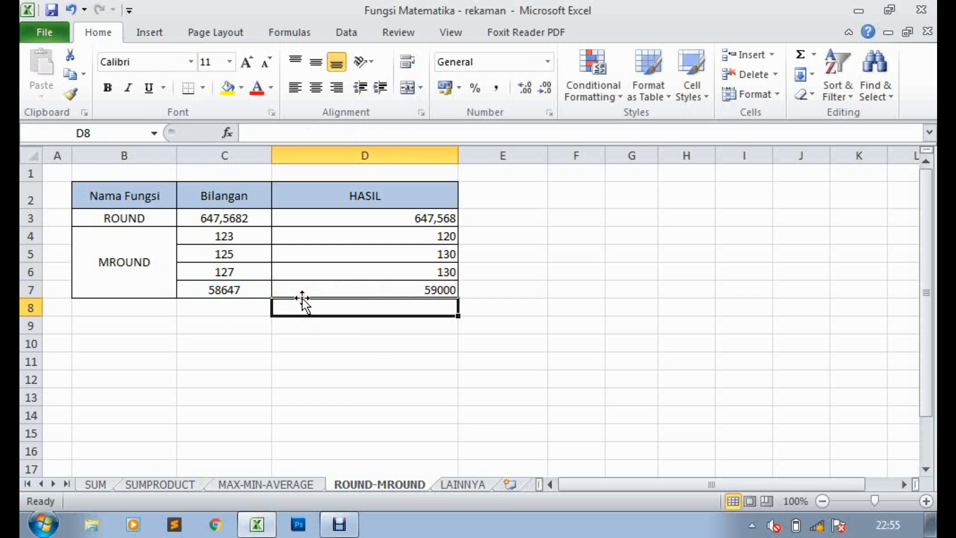
pyautogui.click(432, 289)
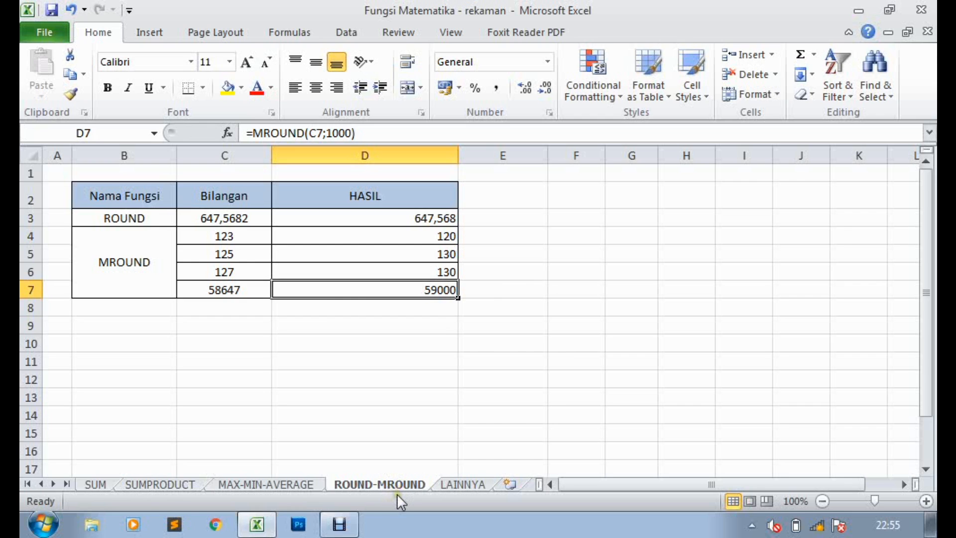
# - Switch to the LAINNYA sheet and select the SQRT result cell D3
pyautogui.click(443, 485)
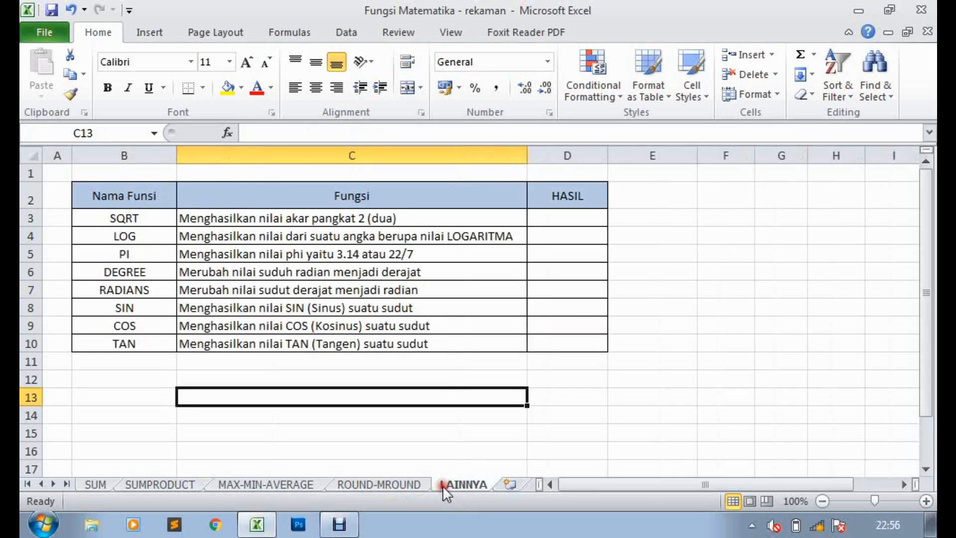
pyautogui.click(590, 433)
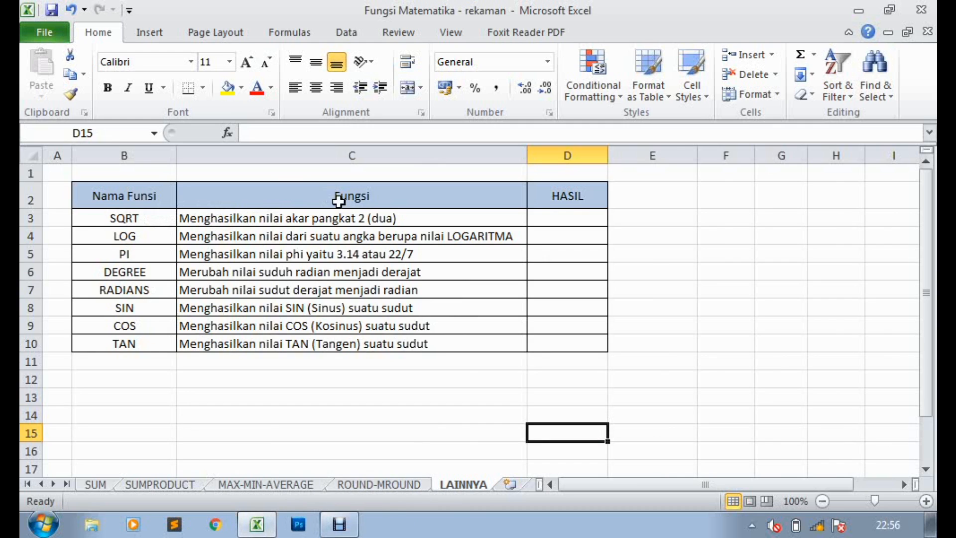
pyautogui.click(576, 221)
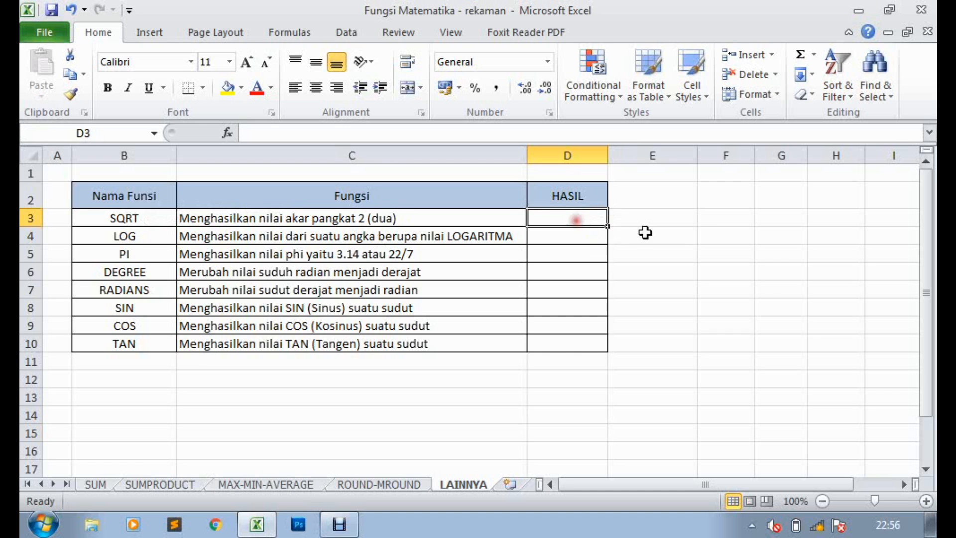
# - Insert an equation with an empty square root and move it beside the table, over column F near row 3
pyautogui.click(713, 220)
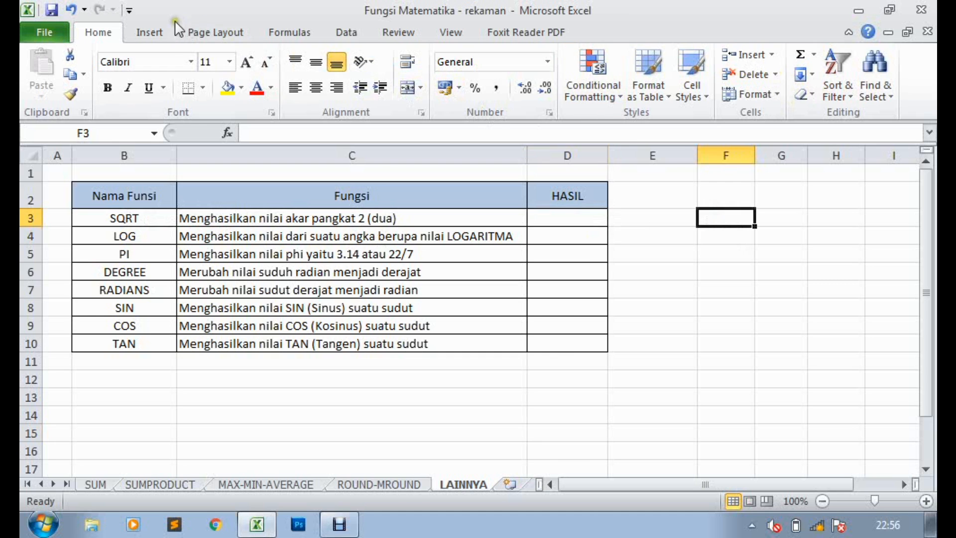
pyautogui.click(162, 35)
pyautogui.click(869, 59)
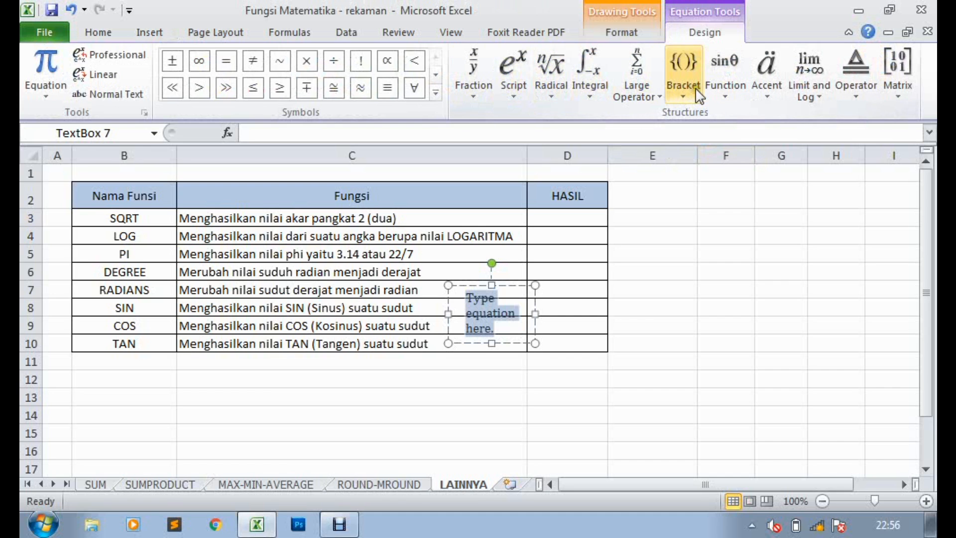
pyautogui.click(552, 86)
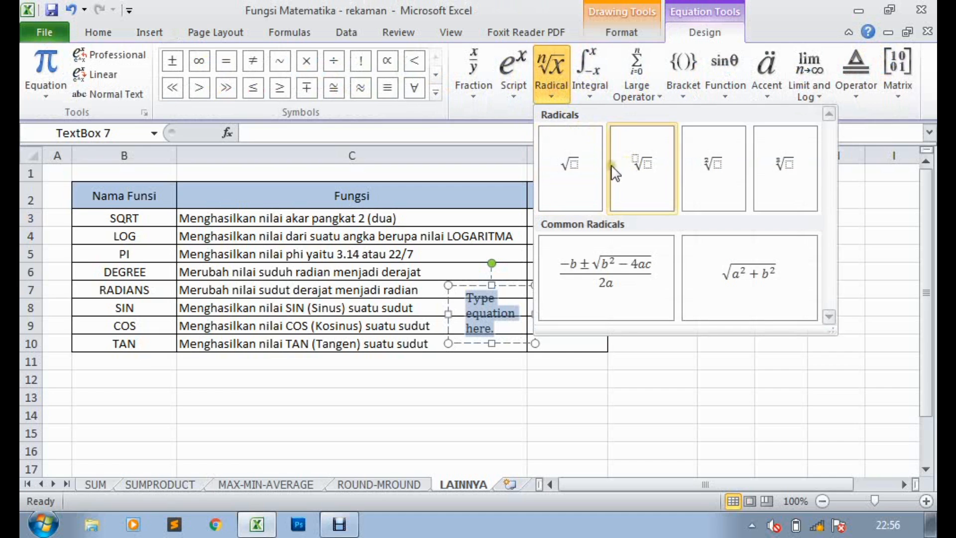
pyautogui.click(567, 172)
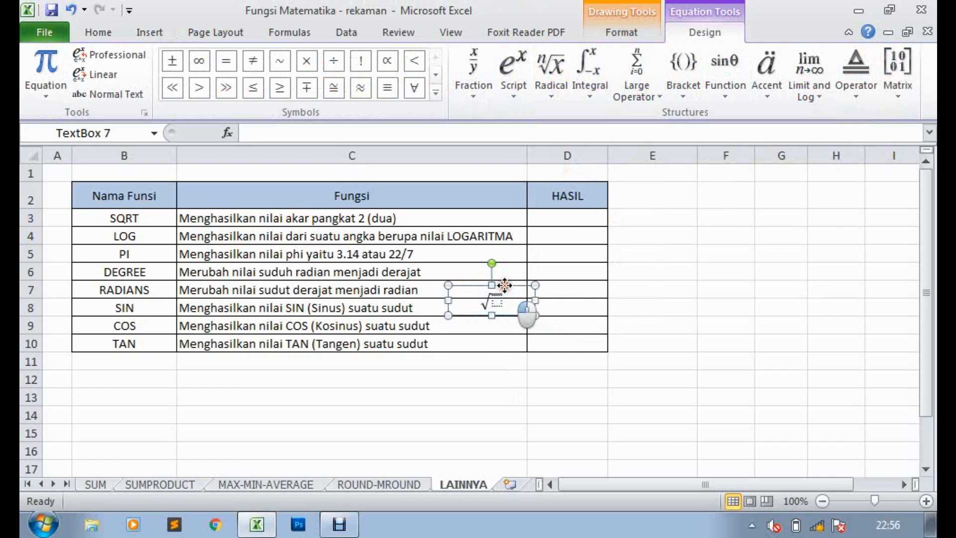
pyautogui.moveTo(744, 211); pyautogui.dragTo(743, 213)
pyautogui.click(734, 225)
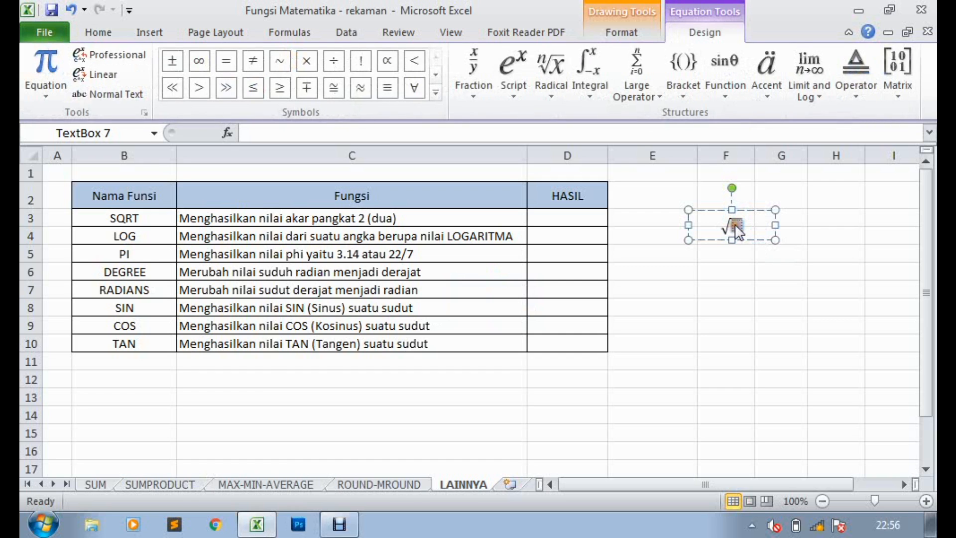
# - Complete the square root equation as √16 = 4 and shift it over to column G beside row 3
pyautogui.write('16')
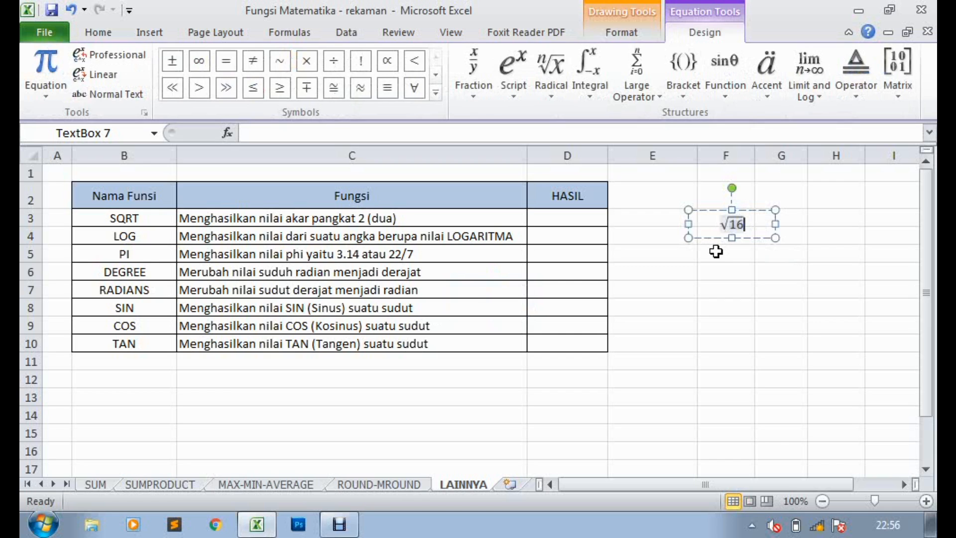
pyautogui.click(782, 271)
pyautogui.click(753, 237)
pyautogui.click(764, 237)
pyautogui.press('Right')
pyautogui.write('=')
pyautogui.press('BackSpace')
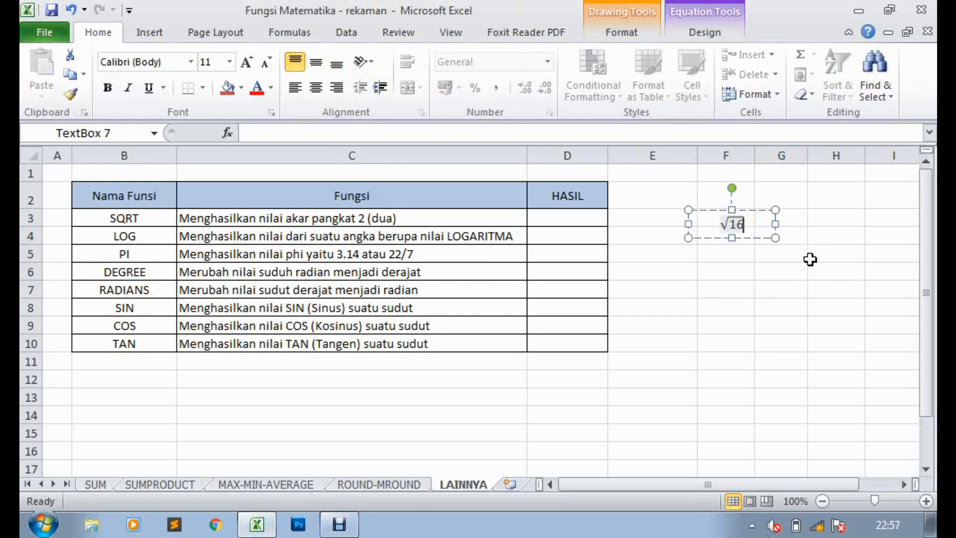
pyautogui.press('Left')
pyautogui.write('=')
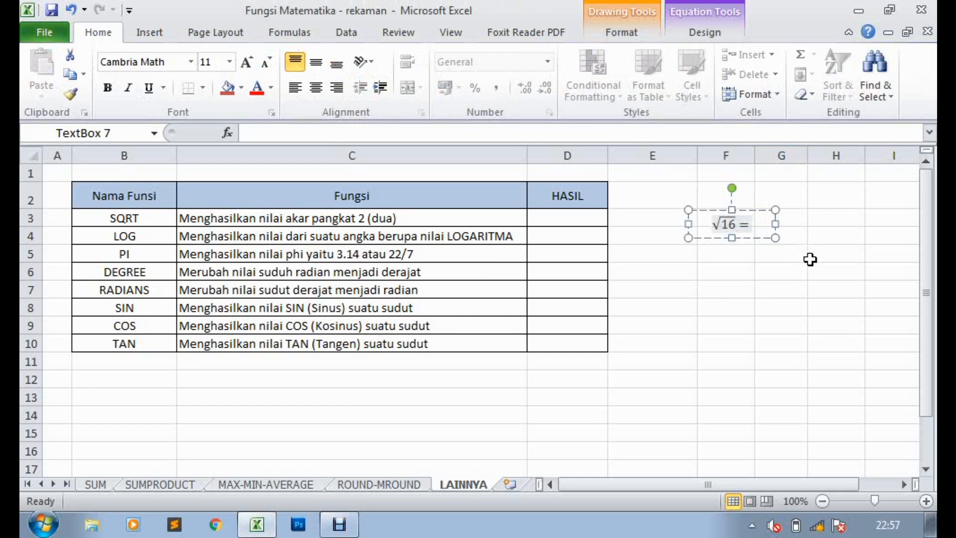
pyautogui.write(' 4')
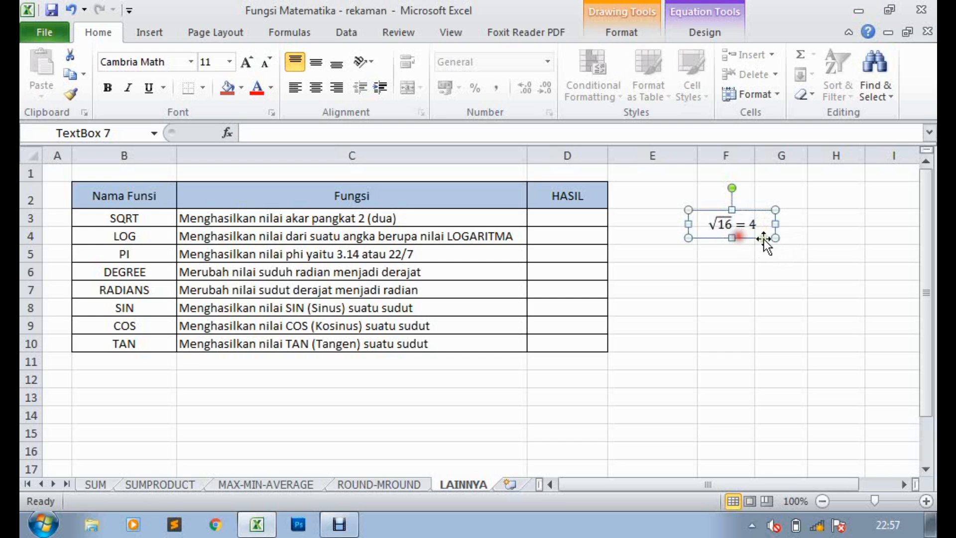
pyautogui.click(764, 239)
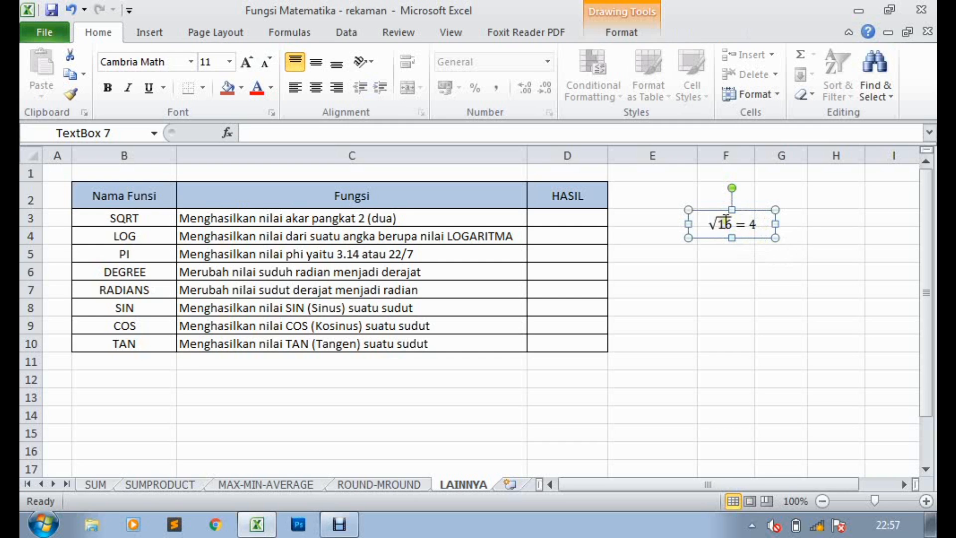
pyautogui.moveTo(755, 243); pyautogui.dragTo(806, 238)
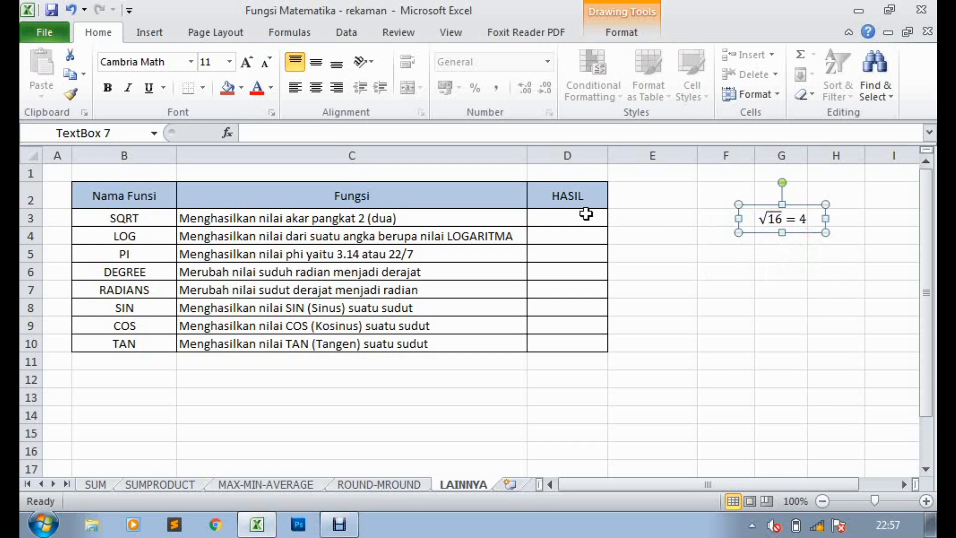
# - Enter the formula =SQRT(16) in D3 and reselect the result cell
pyautogui.click(586, 213)
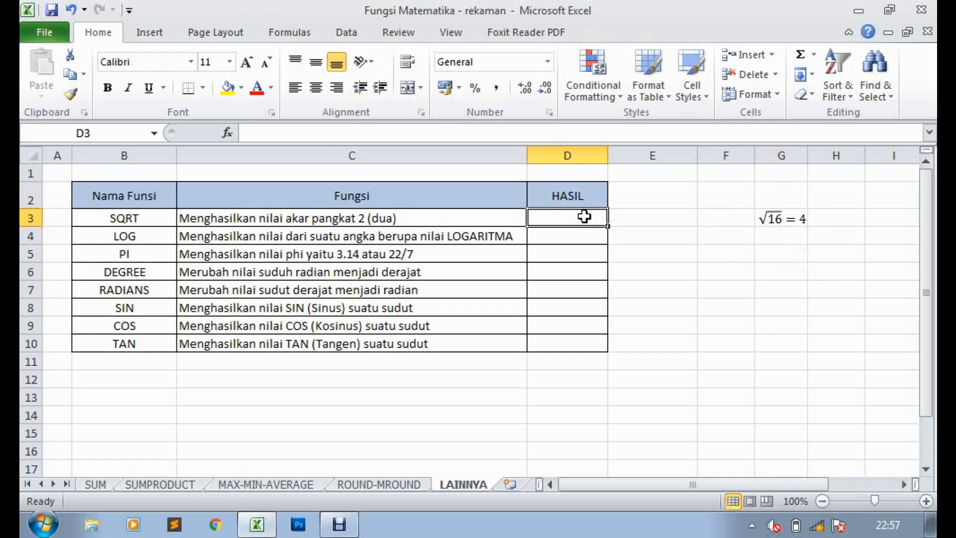
pyautogui.write('=')
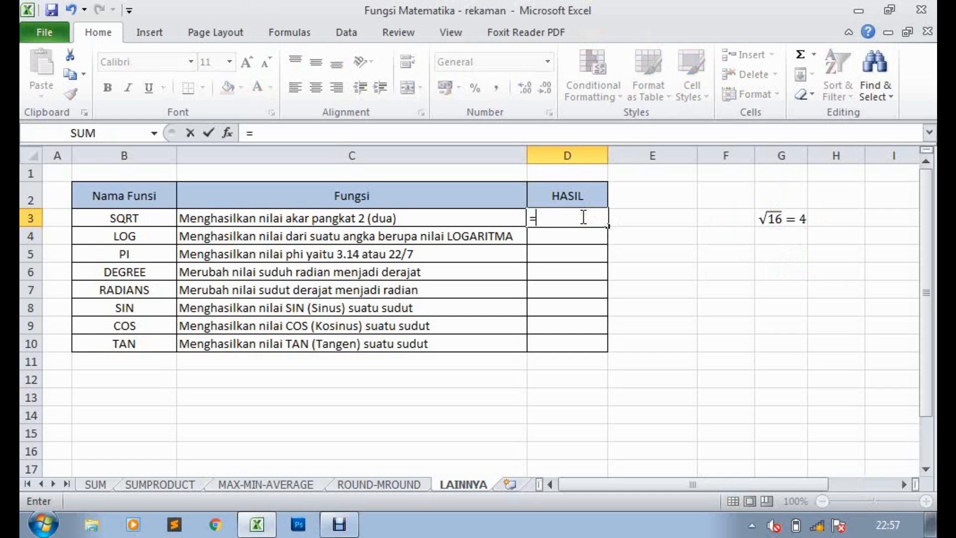
pyautogui.write('sqrt')
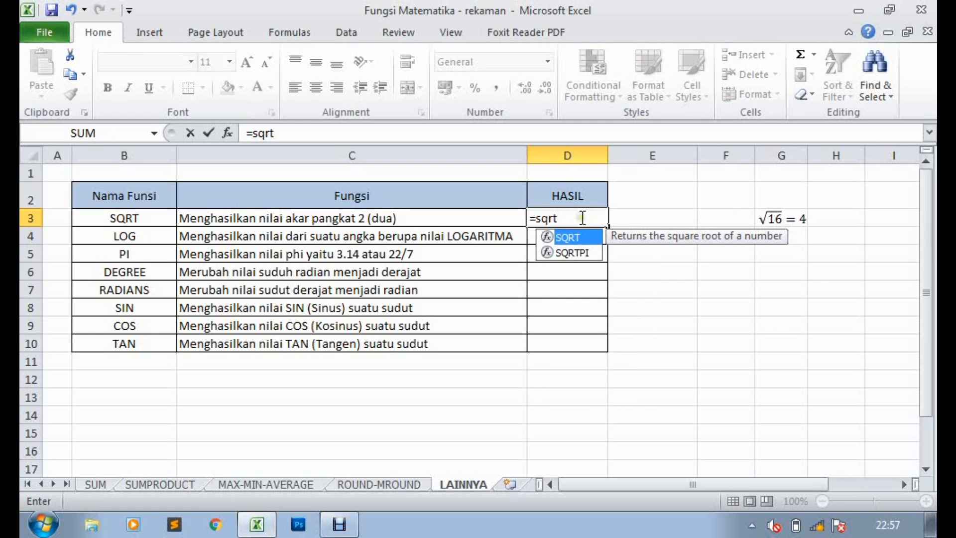
pyautogui.doubleClick(572, 236)
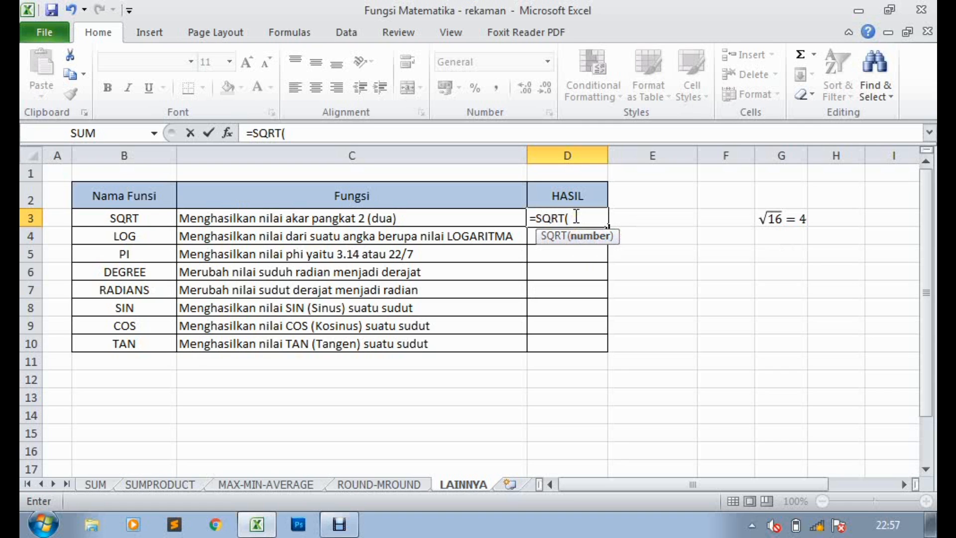
pyautogui.write('16')
pyautogui.press('Return')
pyautogui.click(591, 219)
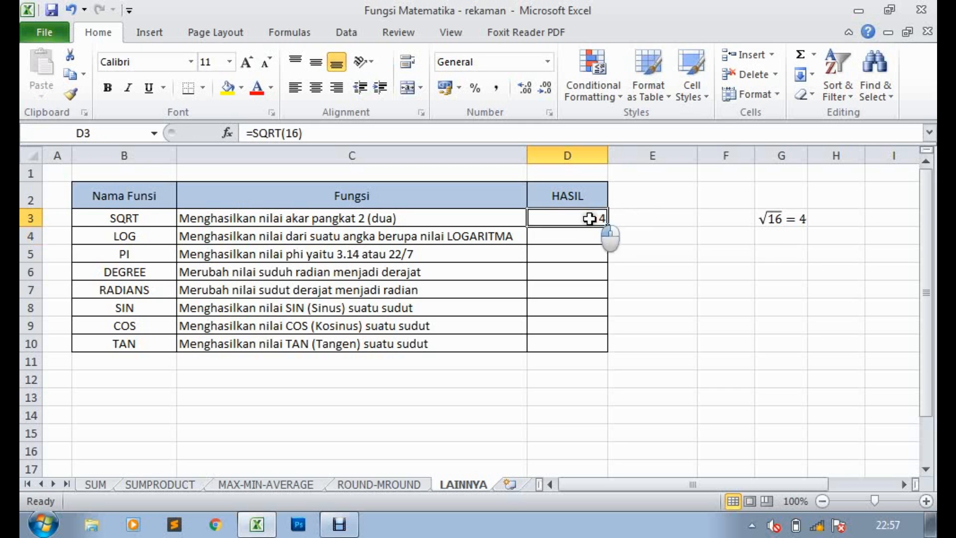
# - Delete the √16 = 4 equation box beside the table
pyautogui.click(797, 217)
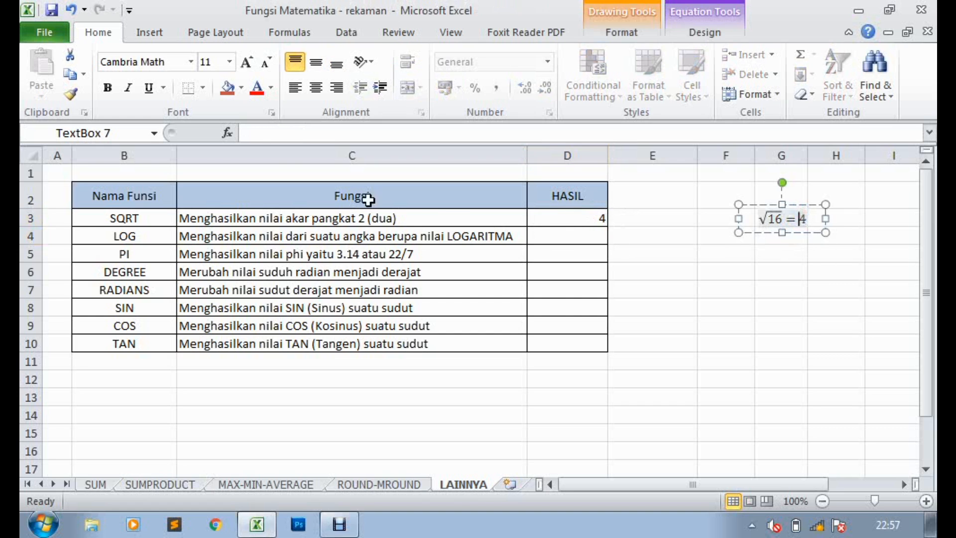
pyautogui.click(758, 203)
pyautogui.press('Delete')
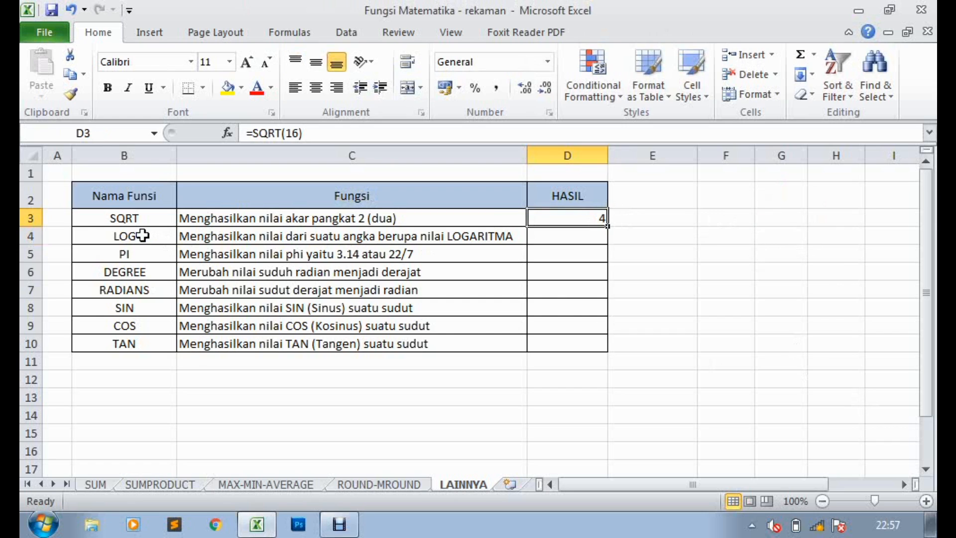
pyautogui.click(236, 234)
pyautogui.click(147, 235)
pyautogui.click(233, 233)
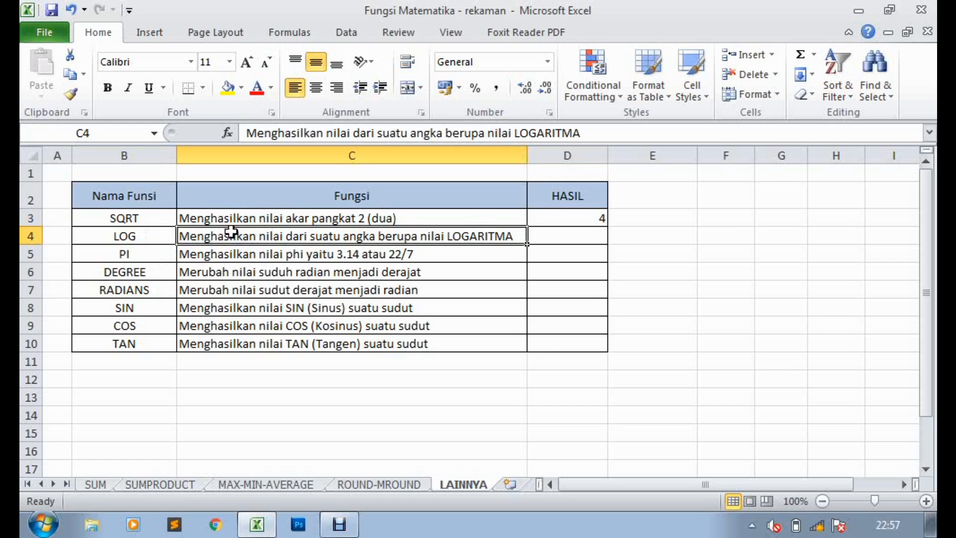
pyautogui.click(572, 238)
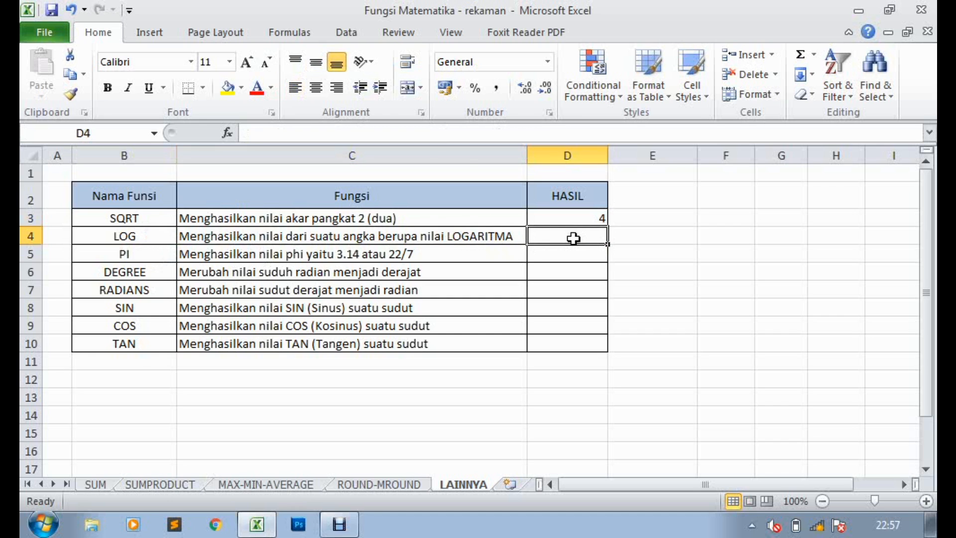
# - Insert an equation with an empty log function and move it beside the table, over column F near row 3
pyautogui.click(749, 233)
pyautogui.click(149, 33)
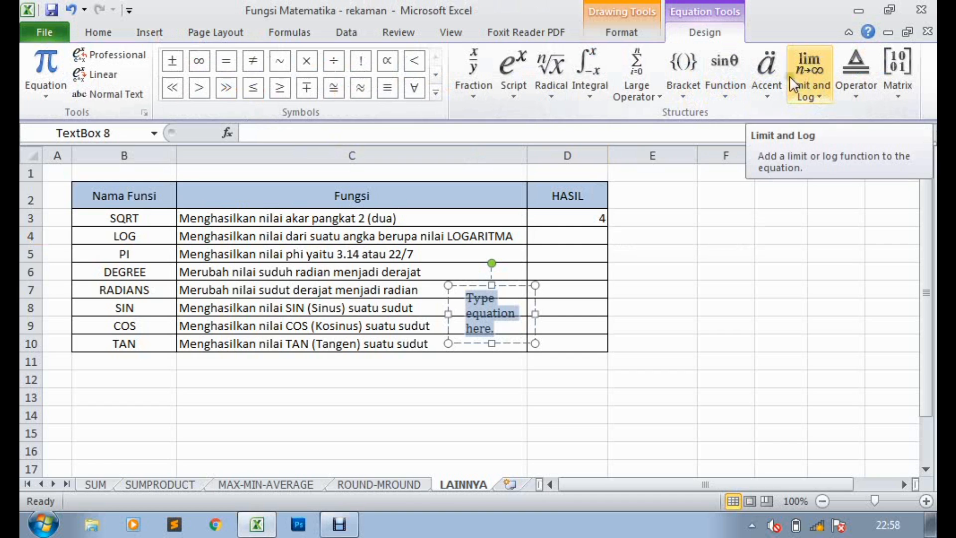
pyautogui.click(822, 99)
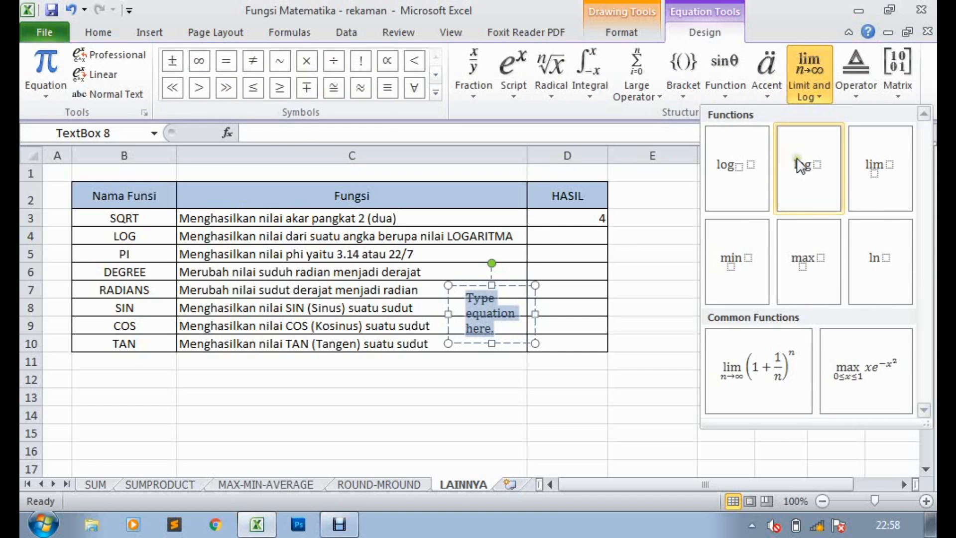
pyautogui.click(809, 172)
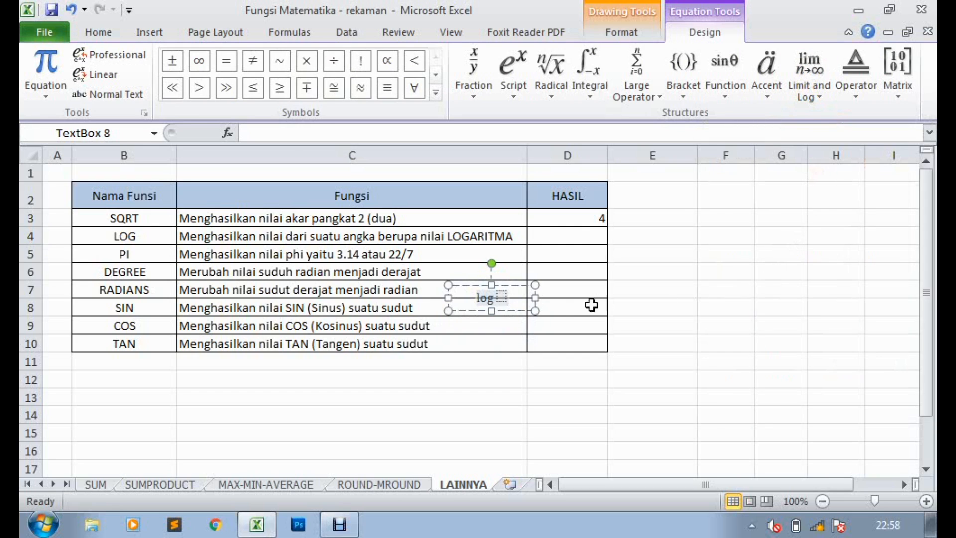
pyautogui.click(501, 311)
pyautogui.moveTo(743, 223); pyautogui.dragTo(733, 207)
# - Complete the log equation beside the table so that it reads 2 log 8 =
pyautogui.click(724, 219)
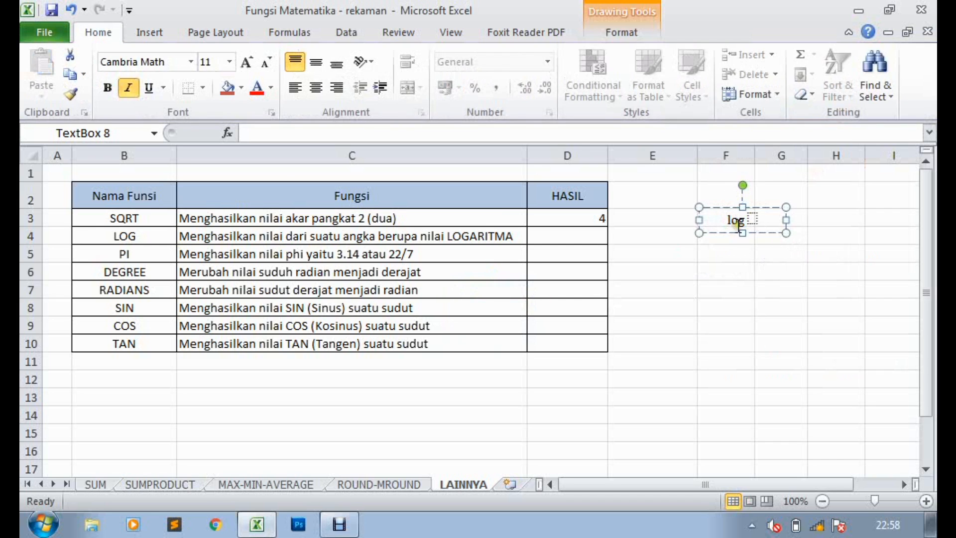
pyautogui.write('2')
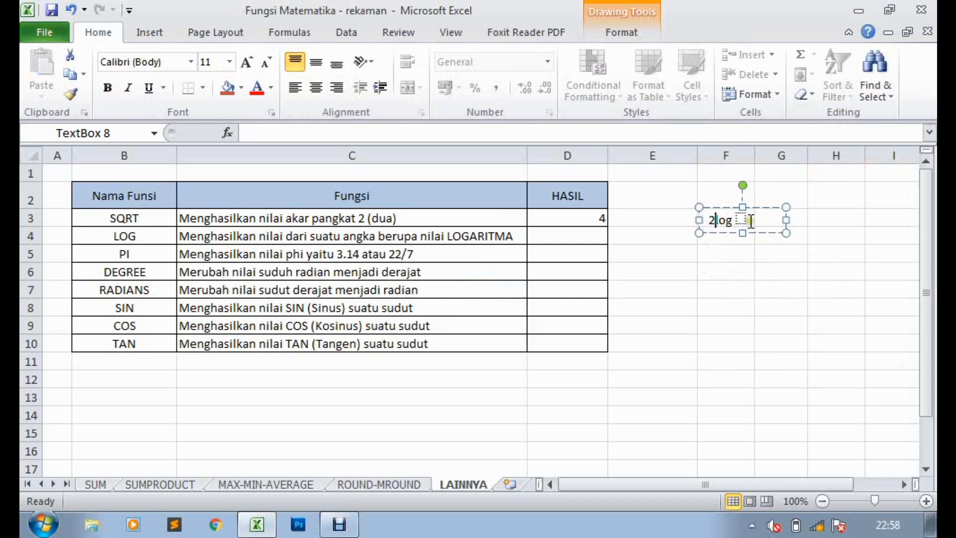
pyautogui.hotkey('alt', '=')
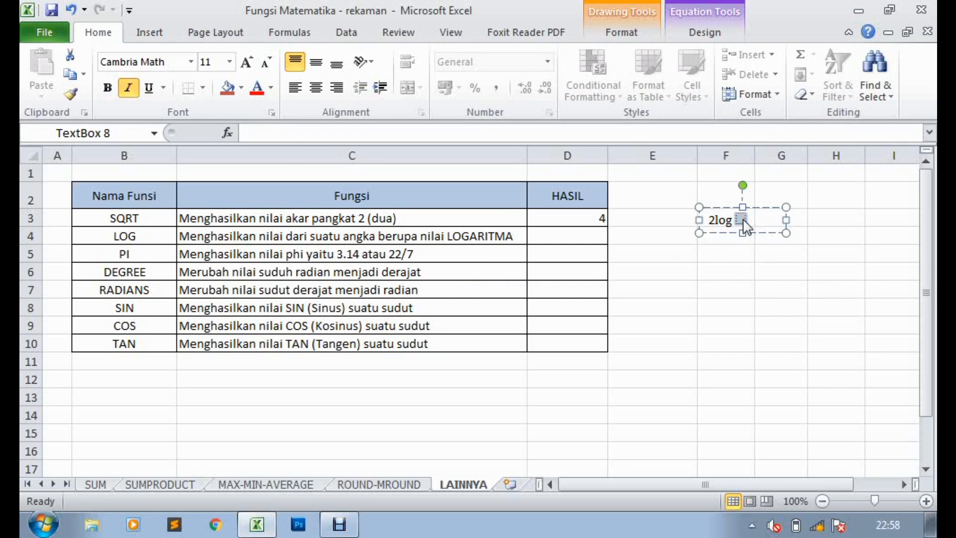
pyautogui.write('8')
pyautogui.click(756, 259)
pyautogui.click(726, 221)
pyautogui.click(716, 221)
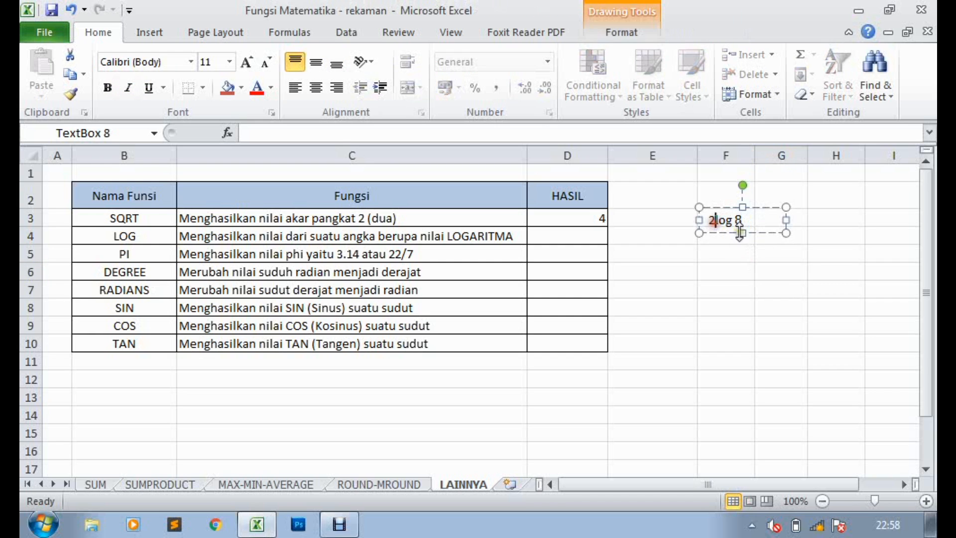
pyautogui.click(784, 270)
pyautogui.click(747, 222)
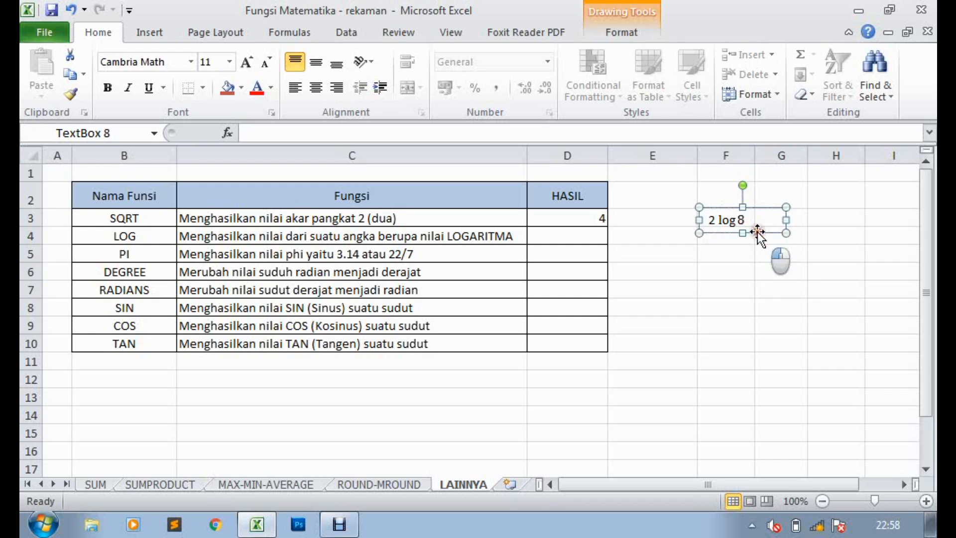
pyautogui.click(760, 219)
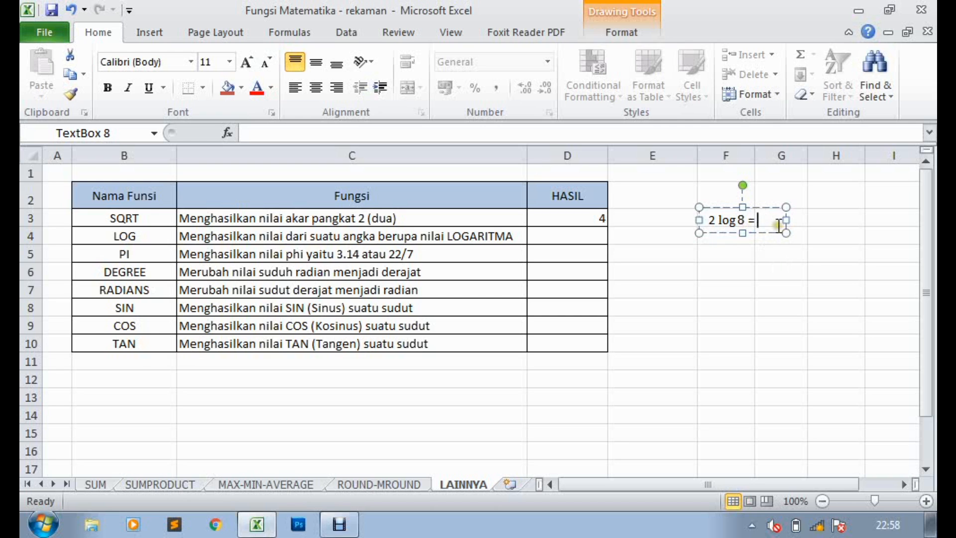
pyautogui.write('=')
pyautogui.click(726, 253)
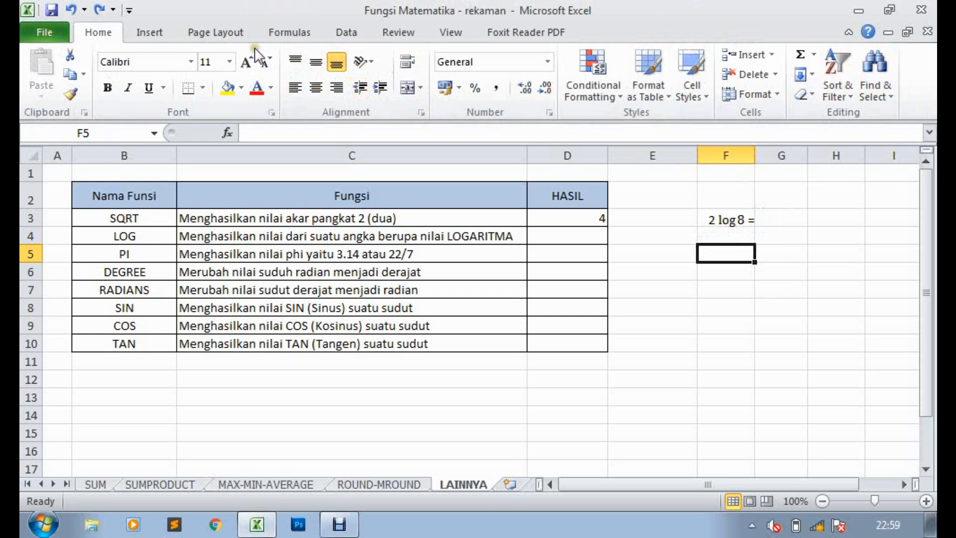
# - Insert a second equation using the log structure with a subscript base and place it just after 2 log 8 =, over column G
pyautogui.click(149, 32)
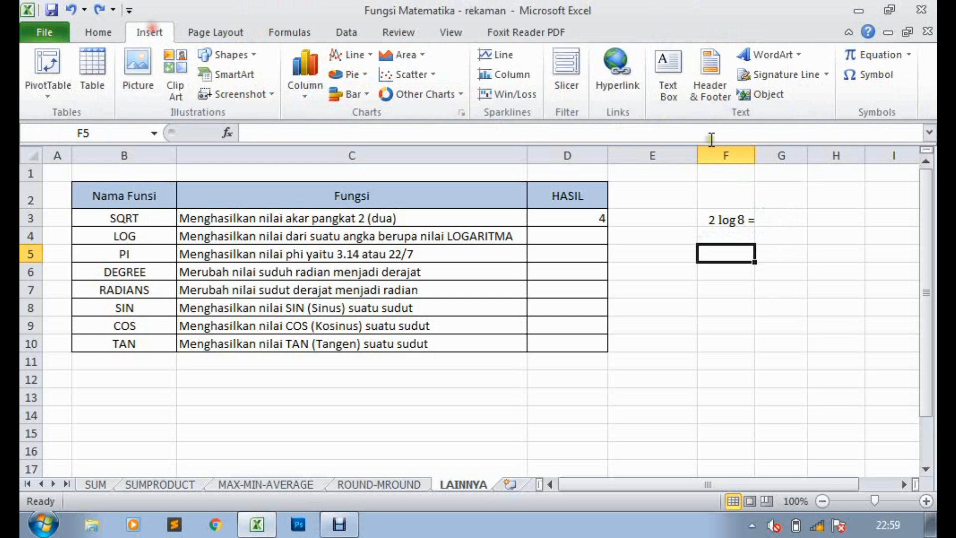
pyautogui.click(875, 56)
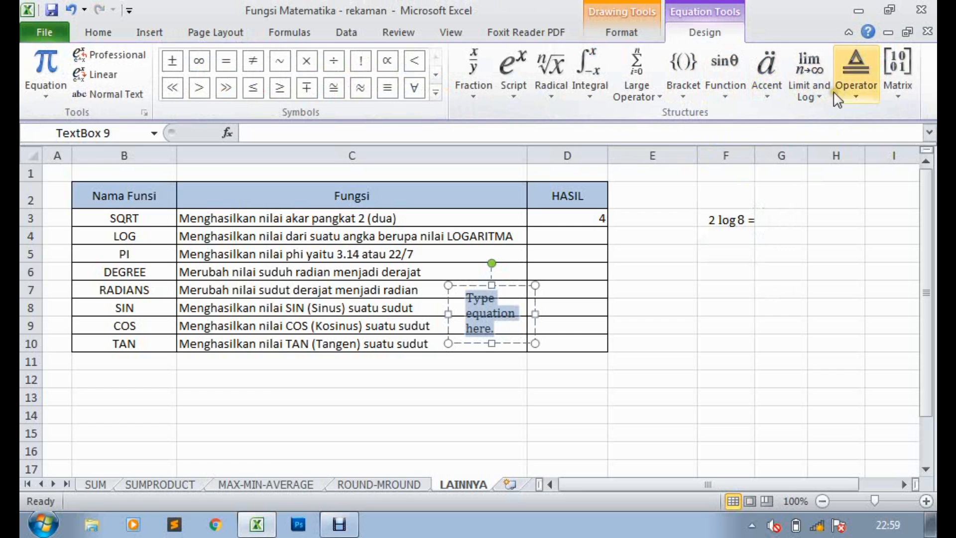
pyautogui.click(809, 95)
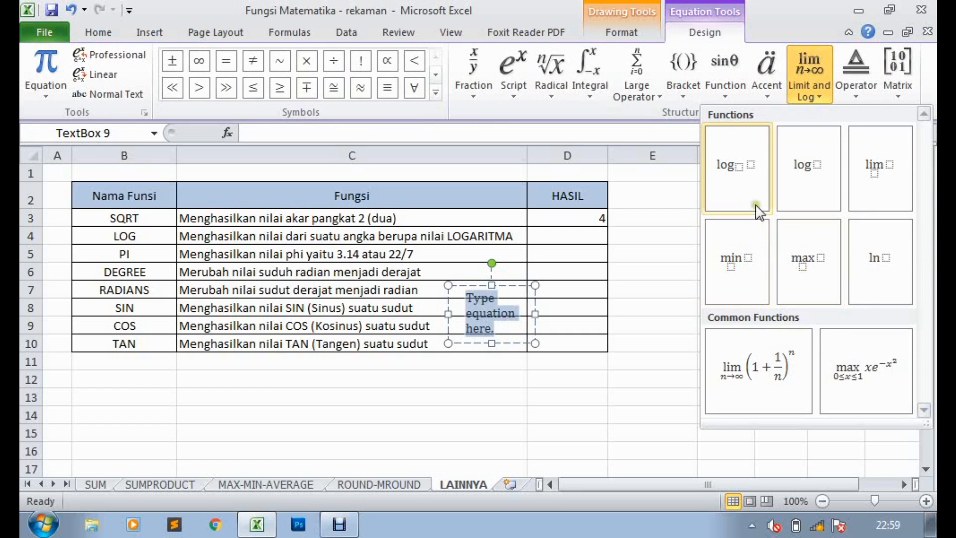
pyautogui.click(747, 181)
pyautogui.click(523, 286)
pyautogui.moveTo(770, 227); pyautogui.dragTo(770, 227)
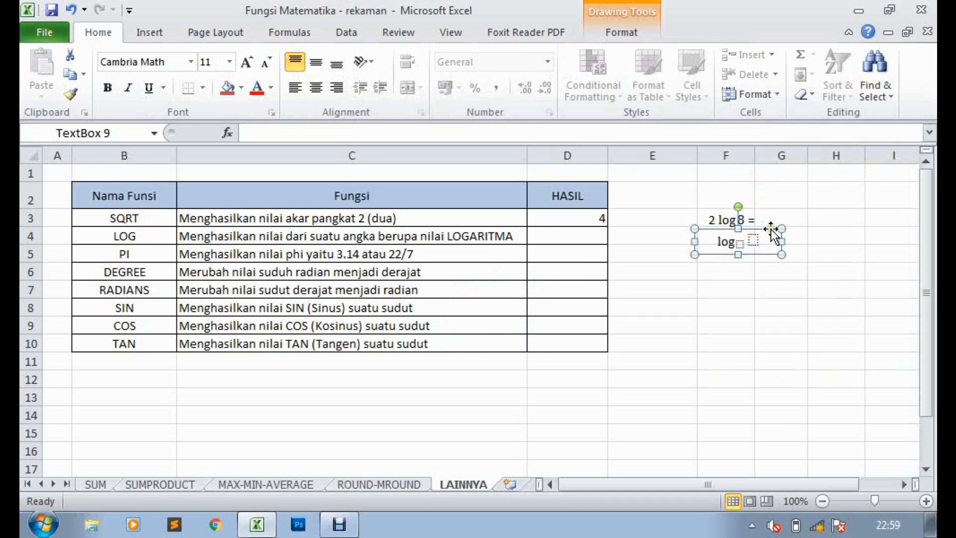
pyautogui.moveTo(821, 205); pyautogui.dragTo(822, 203)
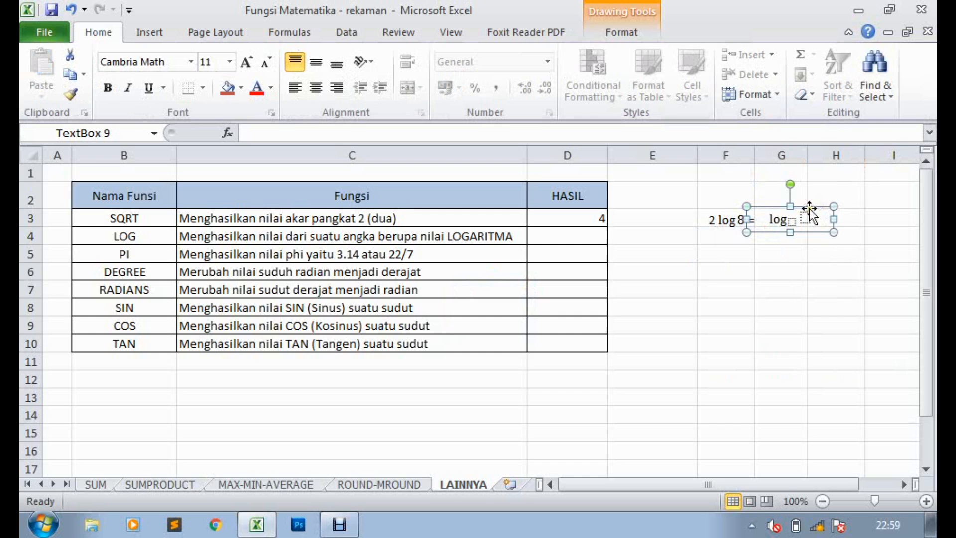
# - Fill in the second equation as 2log₂ 3, with a leading 2, base 2 and argument 3
pyautogui.click(775, 222)
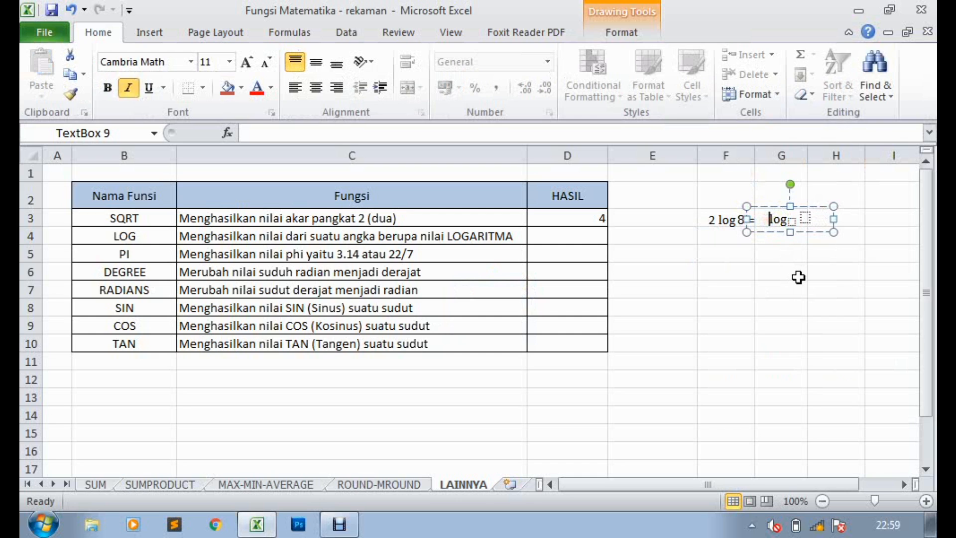
pyautogui.write('2')
pyautogui.click(783, 223)
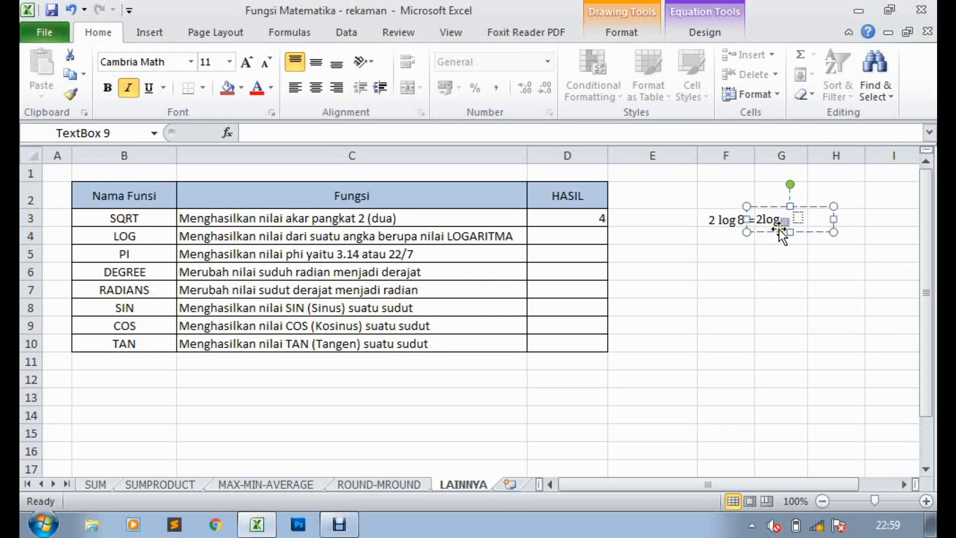
pyautogui.click(788, 224)
pyautogui.write('2')
pyautogui.click(799, 219)
pyautogui.click(798, 219)
pyautogui.click(794, 219)
pyautogui.click(795, 219)
pyautogui.write('3')
pyautogui.click(798, 251)
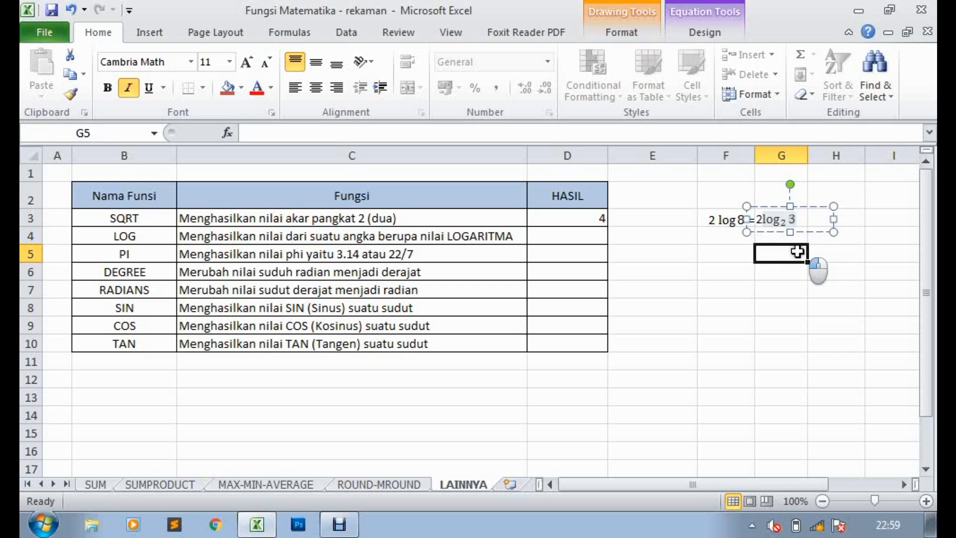
# - Shift the 2log₂ 3 equation slightly to the right so it clears the equals sign of the first equation
pyautogui.click(776, 232)
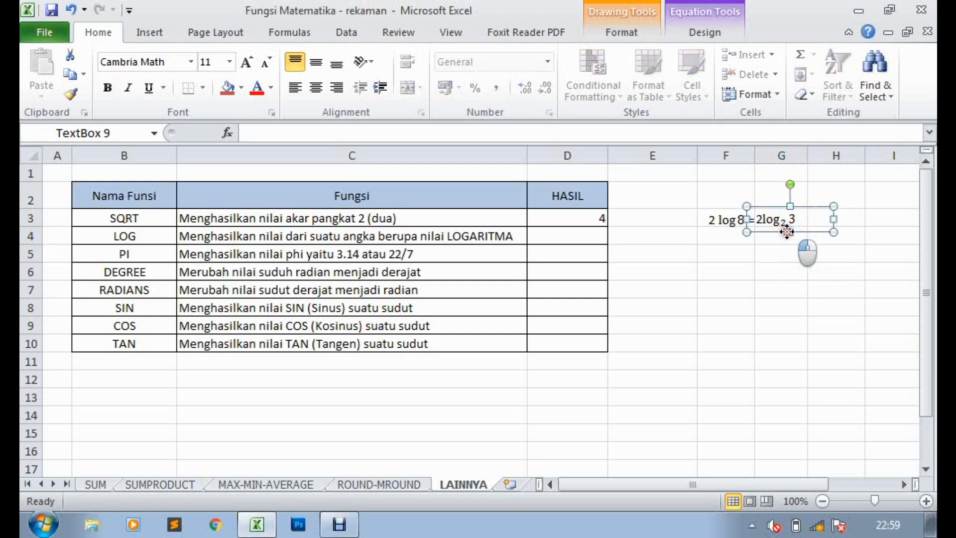
pyautogui.click(788, 233)
pyautogui.click(789, 274)
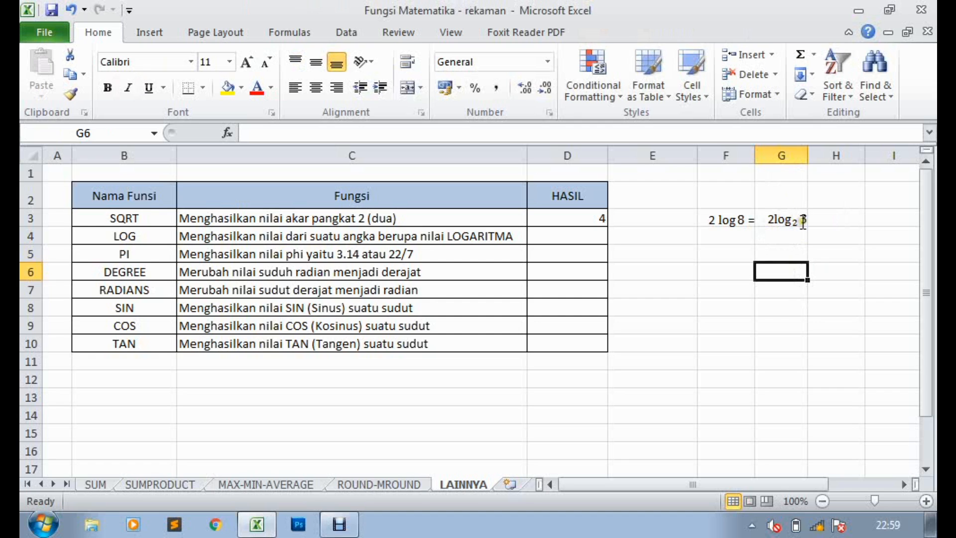
# - Enter the working 3x1 in G5 and the value 1 in H5 below the equations
pyautogui.click(772, 247)
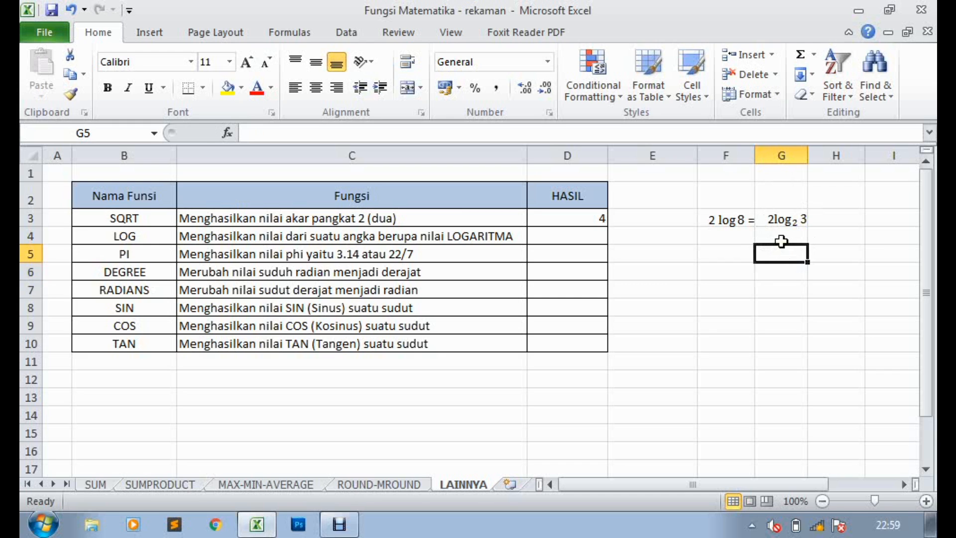
pyautogui.write('3x')
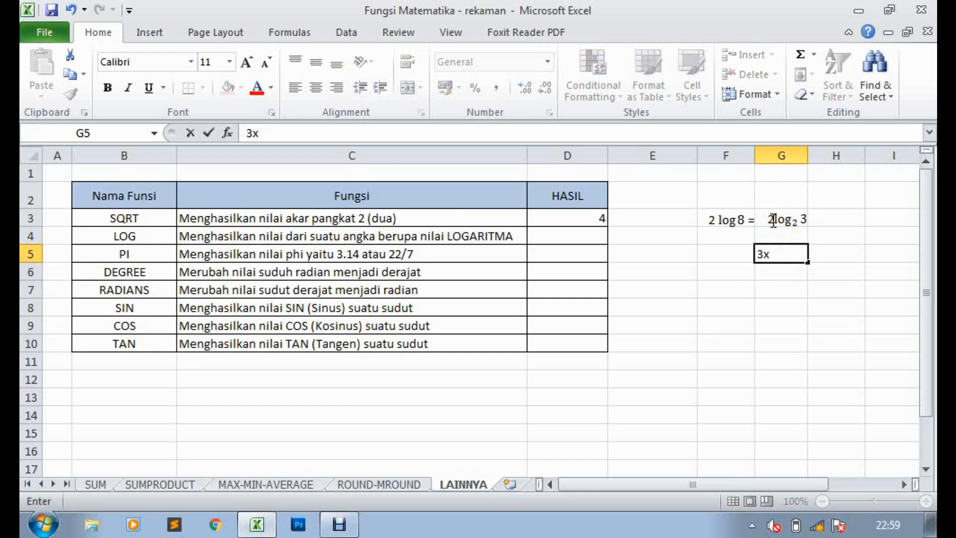
pyautogui.write('1')
pyautogui.click(816, 257)
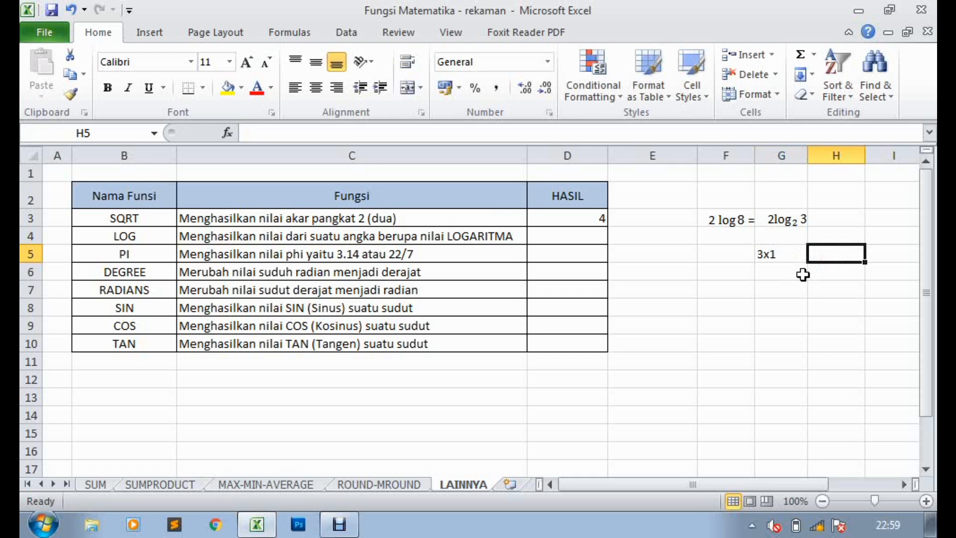
pyautogui.write('1')
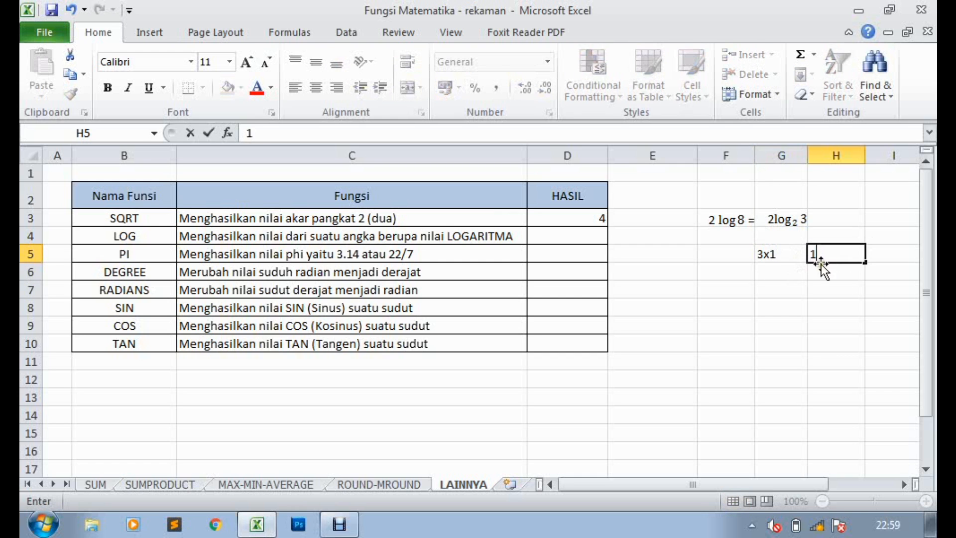
pyautogui.click(797, 310)
# - Enter the formula =LOG(8;2) in D4 as the result for the LOG row
pyautogui.click(603, 232)
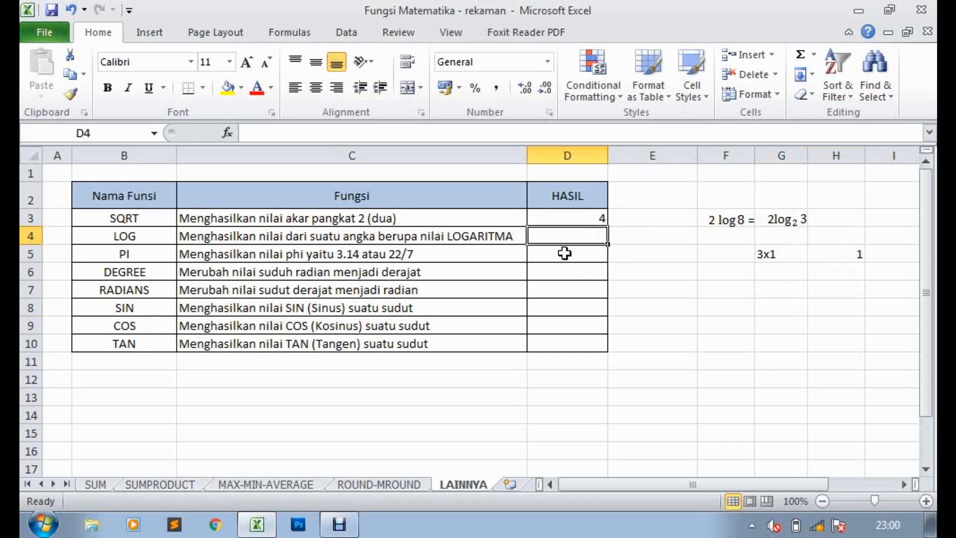
pyautogui.write('=')
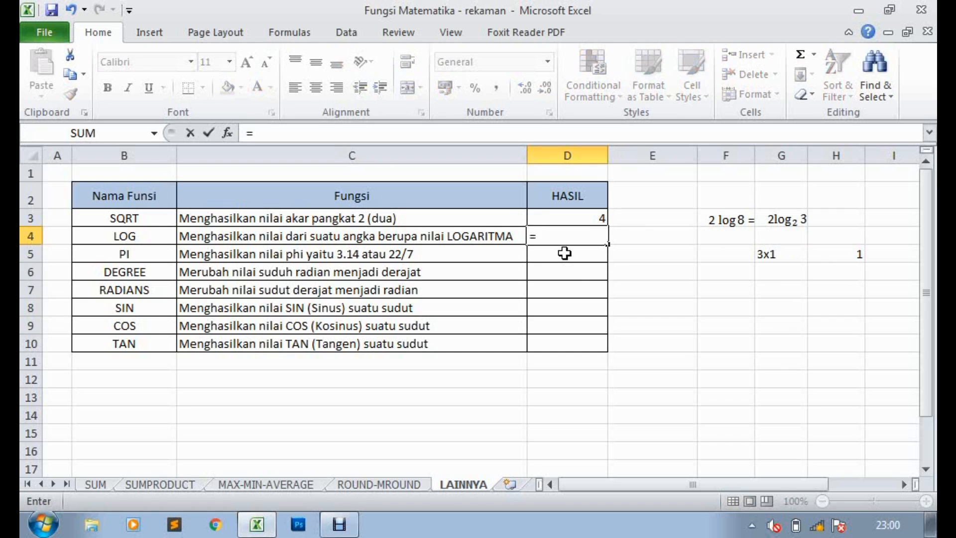
pyautogui.write('lo')
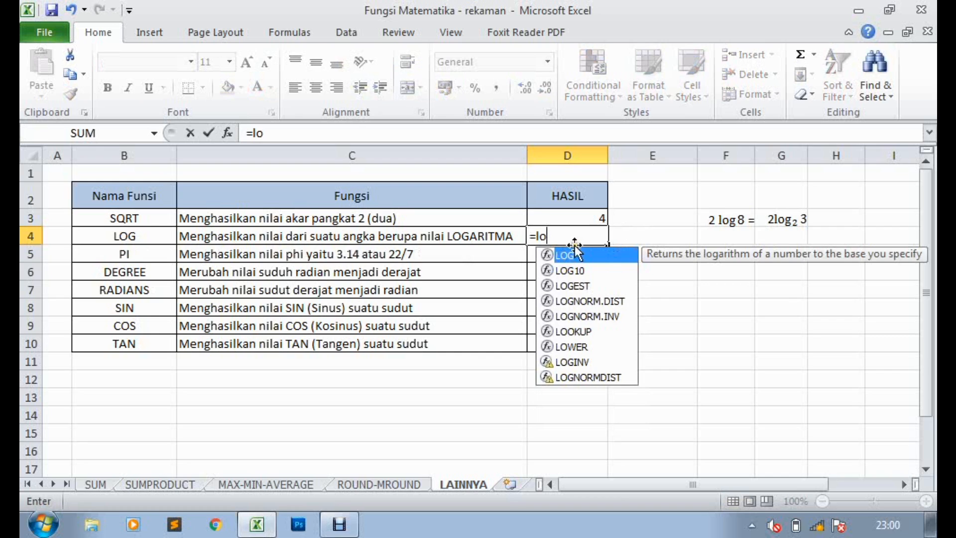
pyautogui.doubleClick(572, 257)
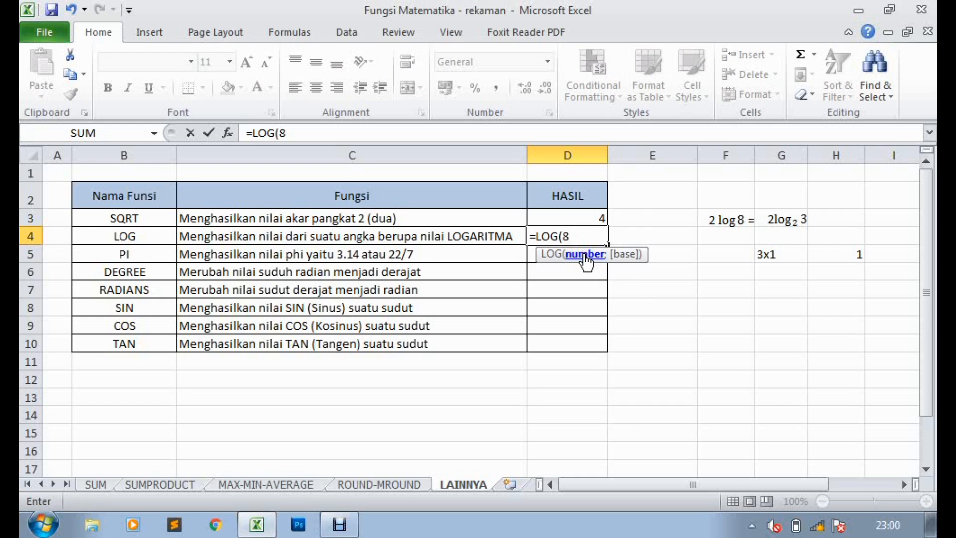
pyautogui.write(';2')
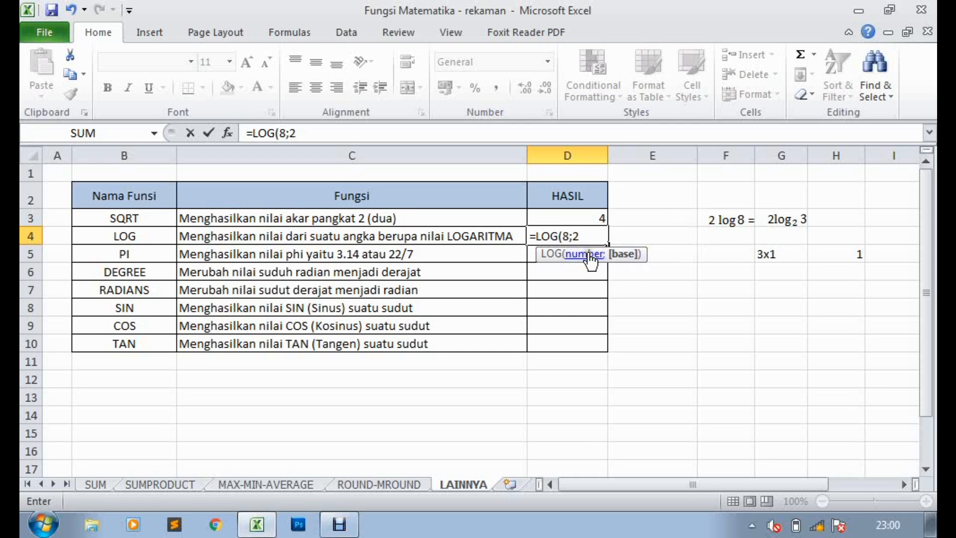
pyautogui.write(')')
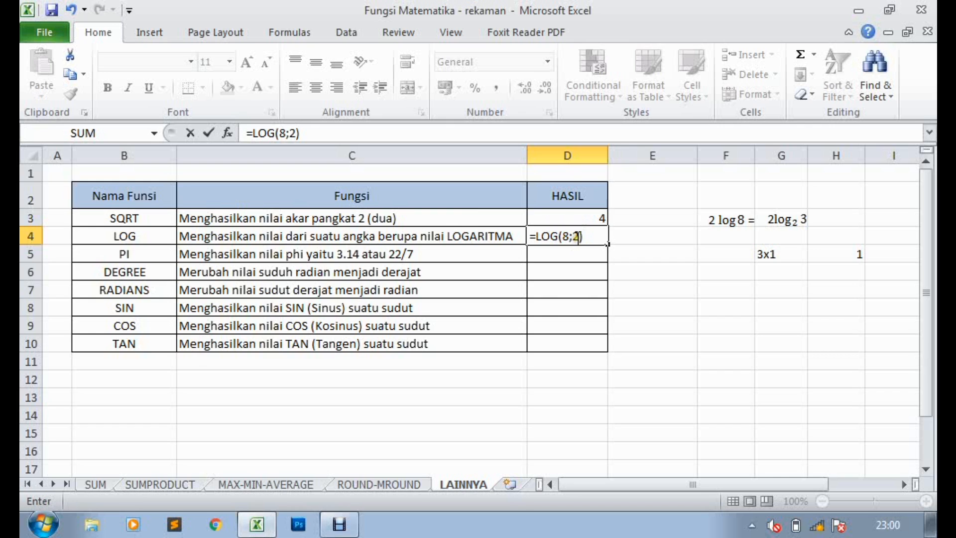
pyautogui.press('Return')
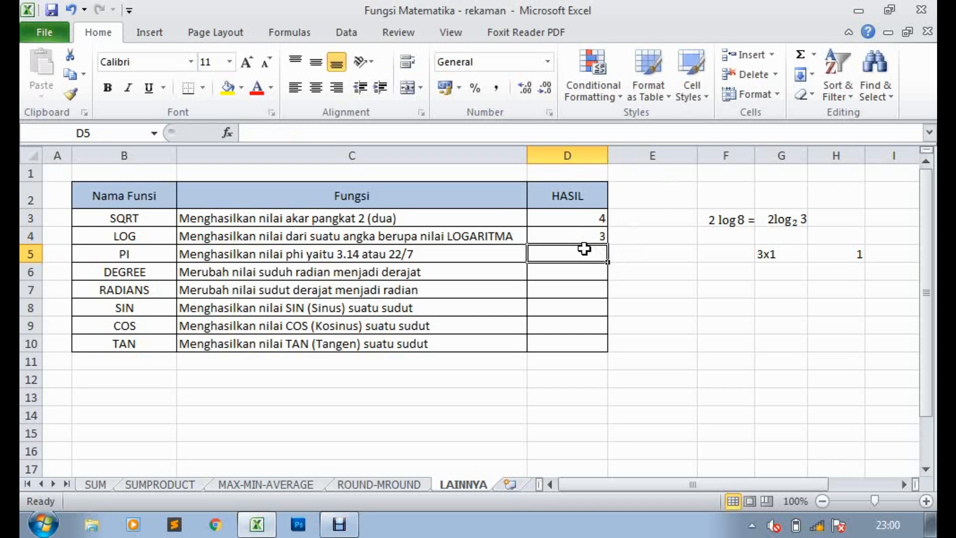
# - Replace the value in H5, beside the 3x1 working, with 3
pyautogui.click(837, 255)
pyautogui.click(785, 262)
pyautogui.click(813, 259)
pyautogui.click(781, 253)
pyautogui.click(827, 253)
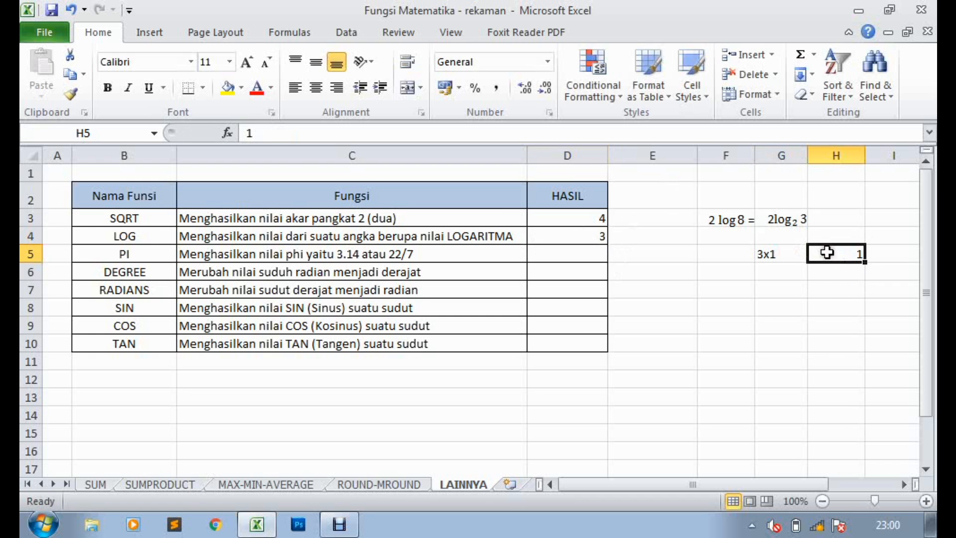
pyautogui.write('3')
pyautogui.click(851, 355)
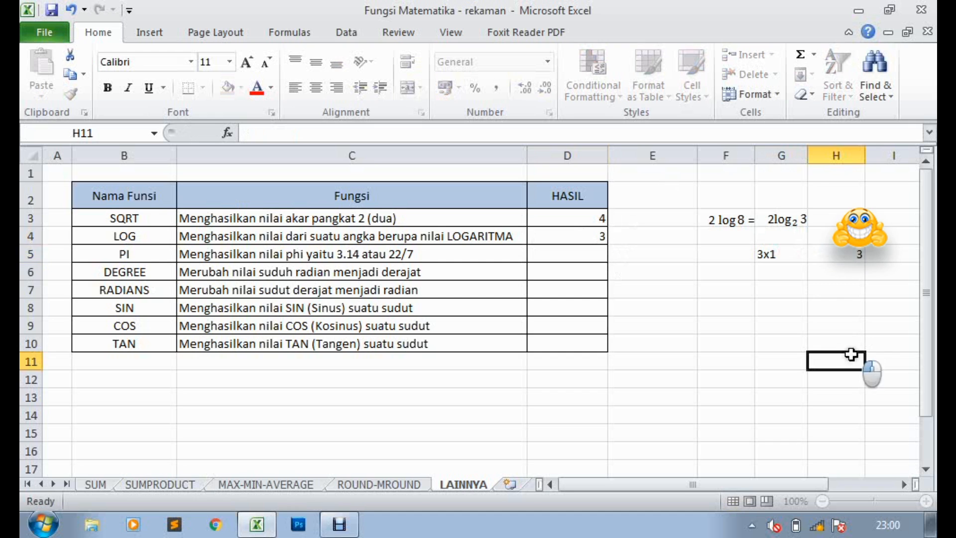
# - Clear the LOG working in the cells beside the table and delete both logarithm equations
pyautogui.click(838, 253)
pyautogui.click(598, 235)
pyautogui.moveTo(643, 197); pyautogui.dragTo(849, 288)
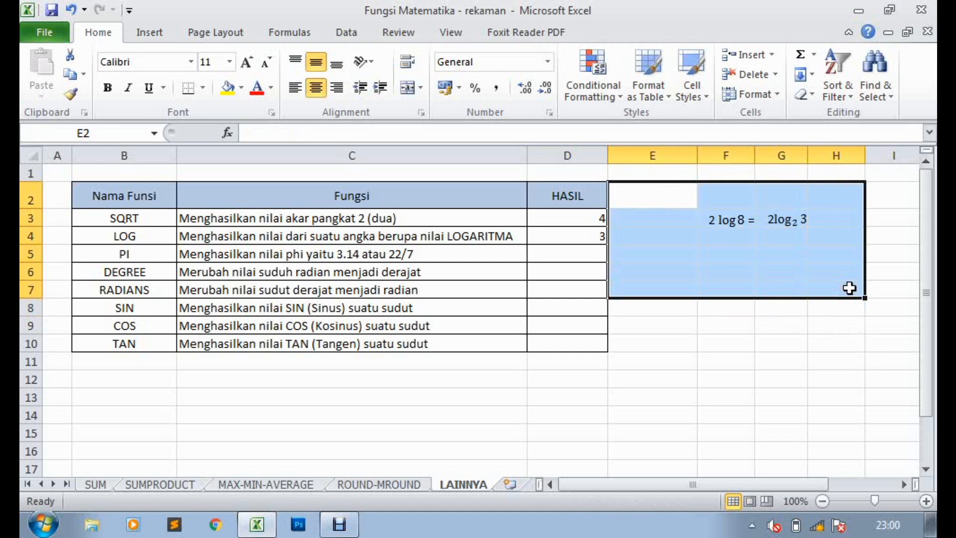
pyautogui.click(749, 219)
pyautogui.click(725, 208)
pyautogui.press('Delete')
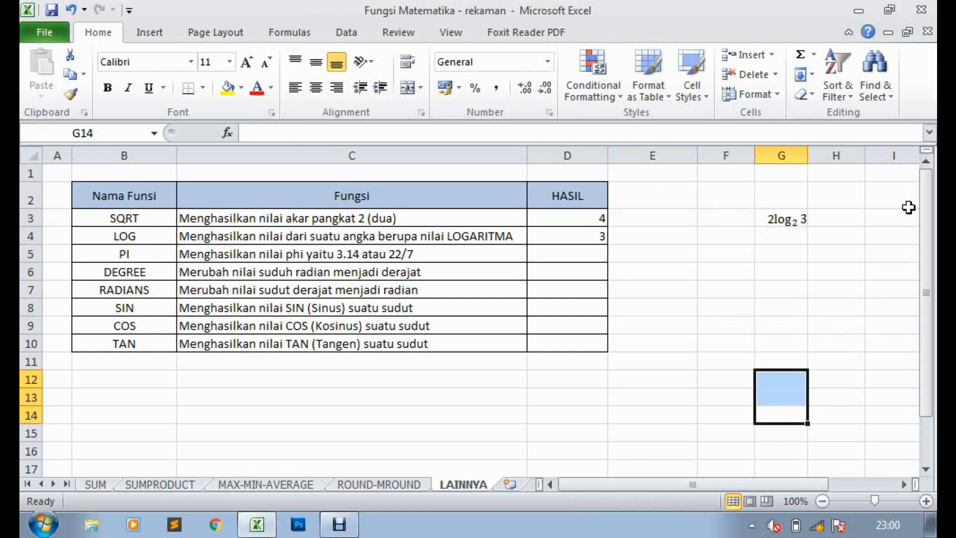
pyautogui.click(793, 207)
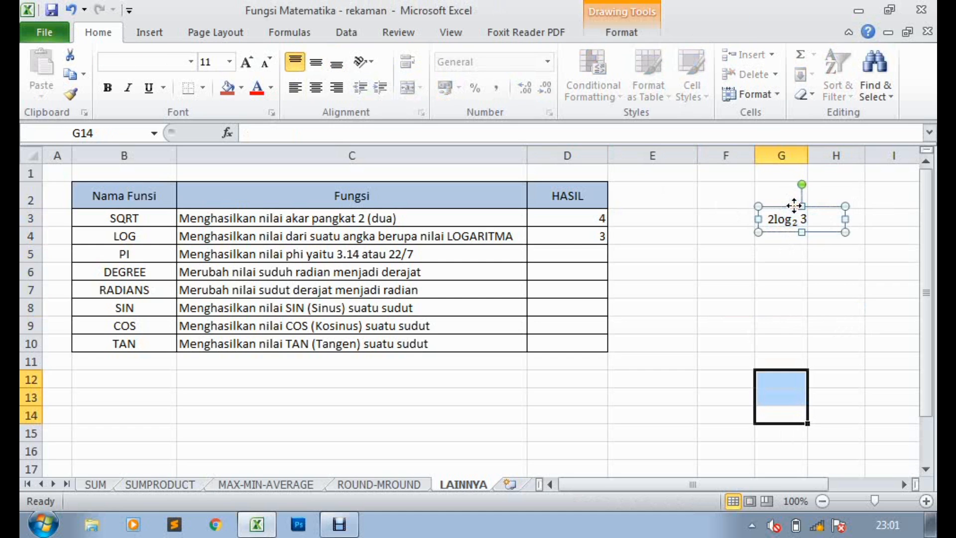
pyautogui.press('Delete')
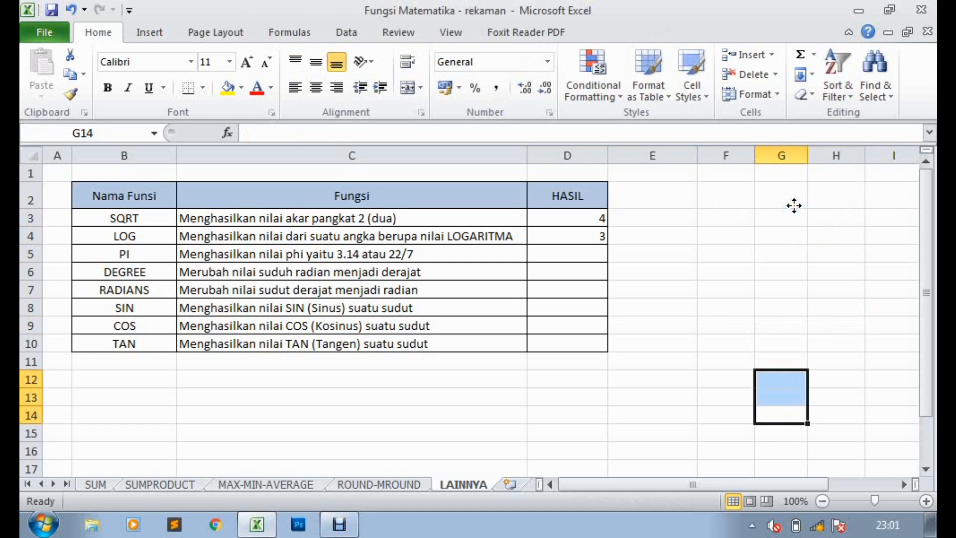
# - Enter the formula =PI() in D5 as the result for the PI row
pyautogui.click(131, 249)
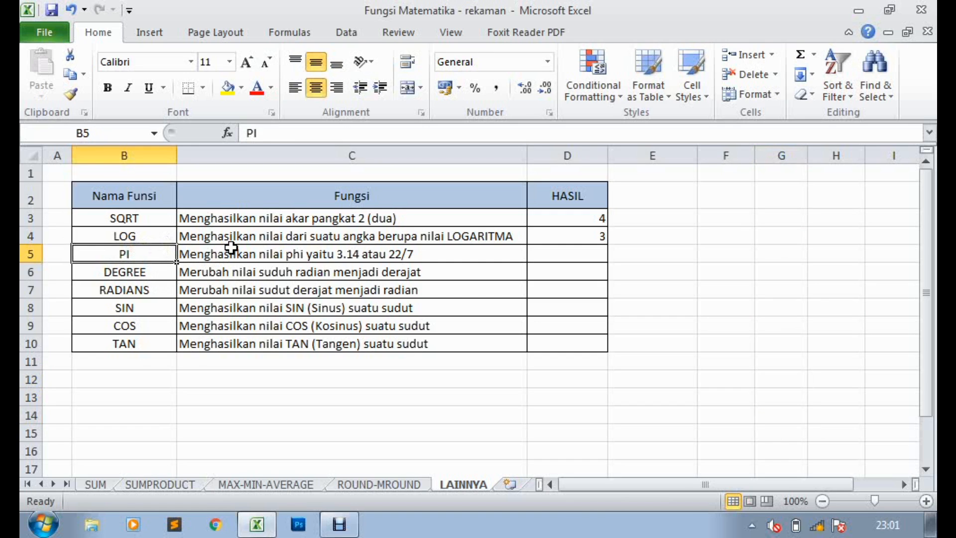
pyautogui.click(317, 252)
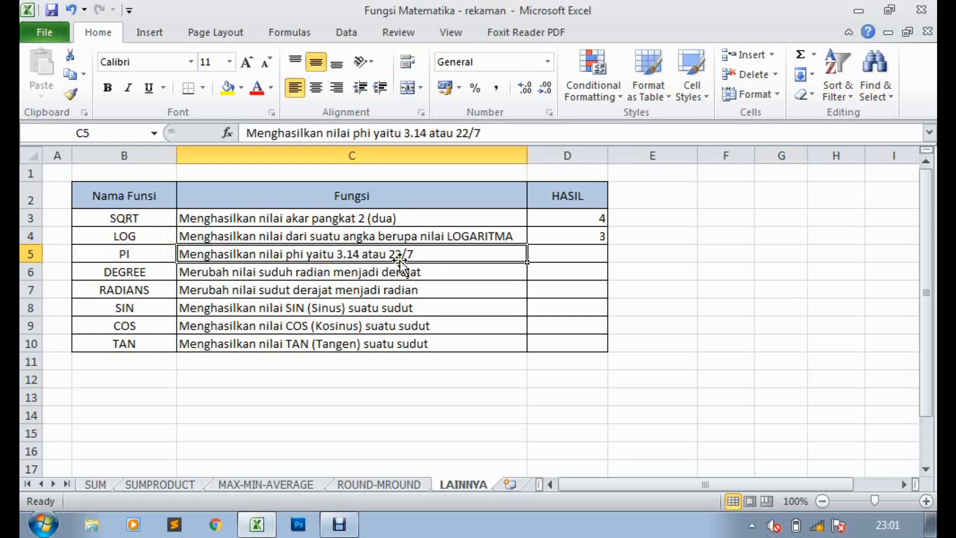
pyautogui.click(558, 253)
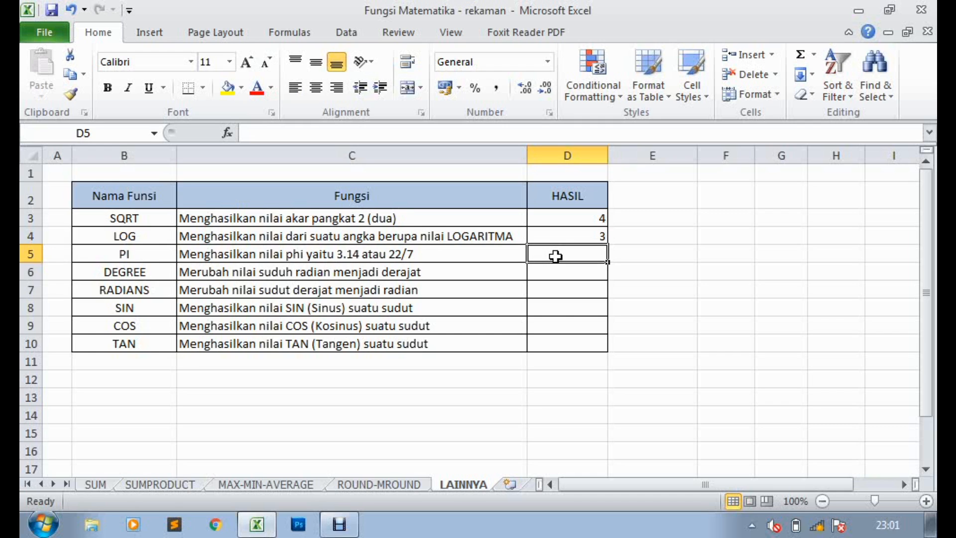
pyautogui.click(740, 249)
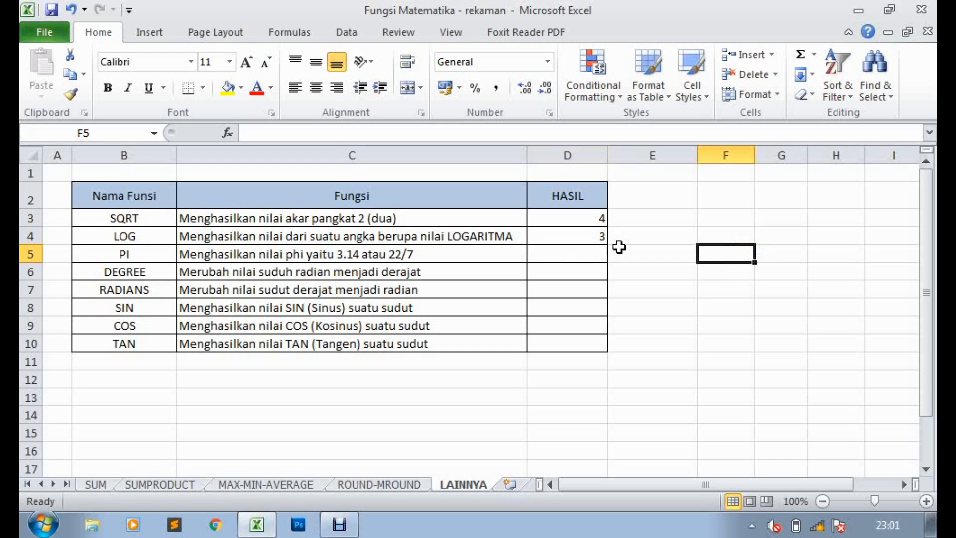
pyautogui.click(586, 257)
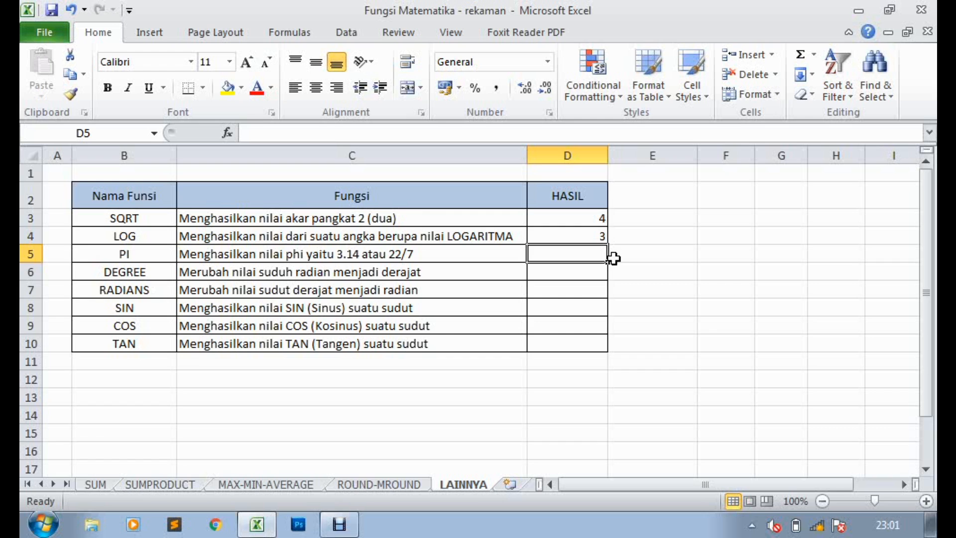
pyautogui.write('=pi')
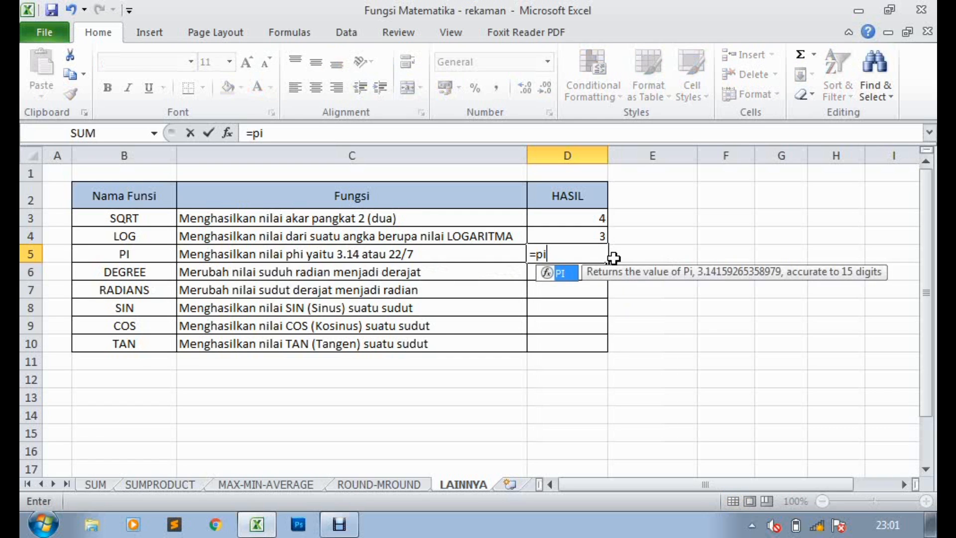
pyautogui.doubleClick(560, 276)
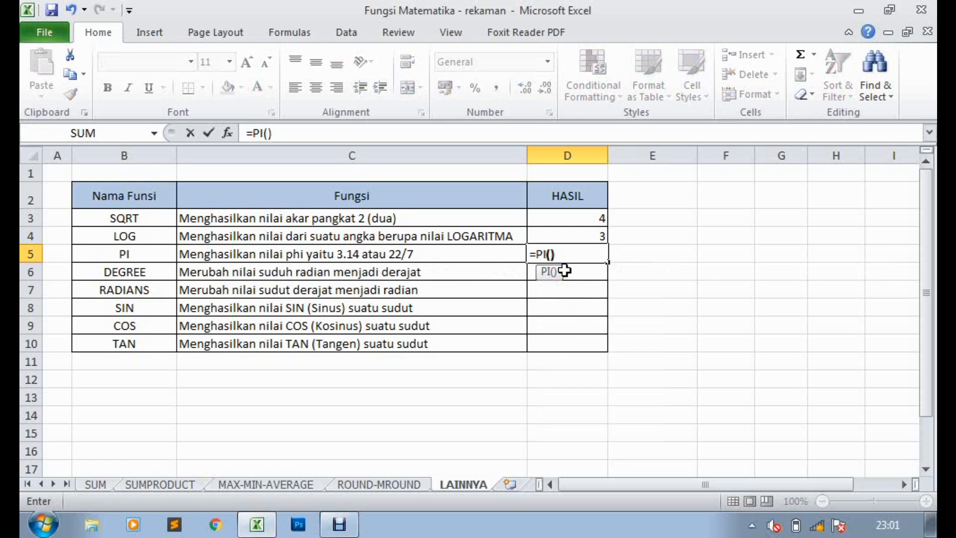
pyautogui.press('Return')
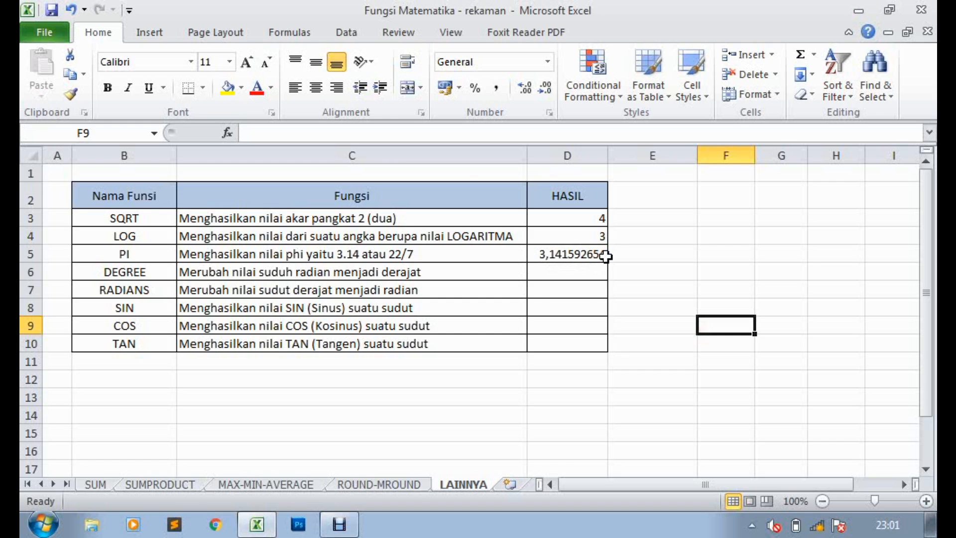
# - Review the remaining function names from DEGREE to TAN in B6:B10 and the DEGREE description
pyautogui.click(248, 272)
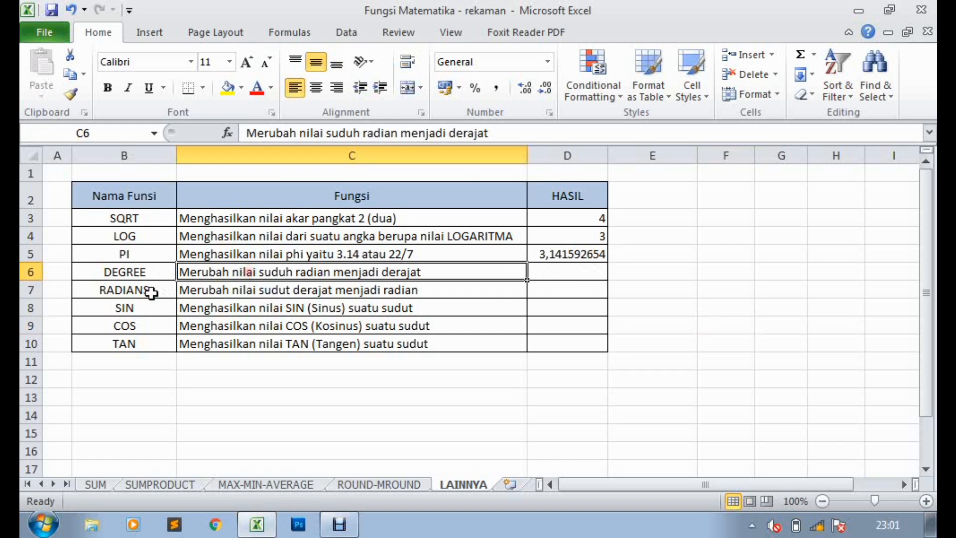
pyautogui.click(139, 272)
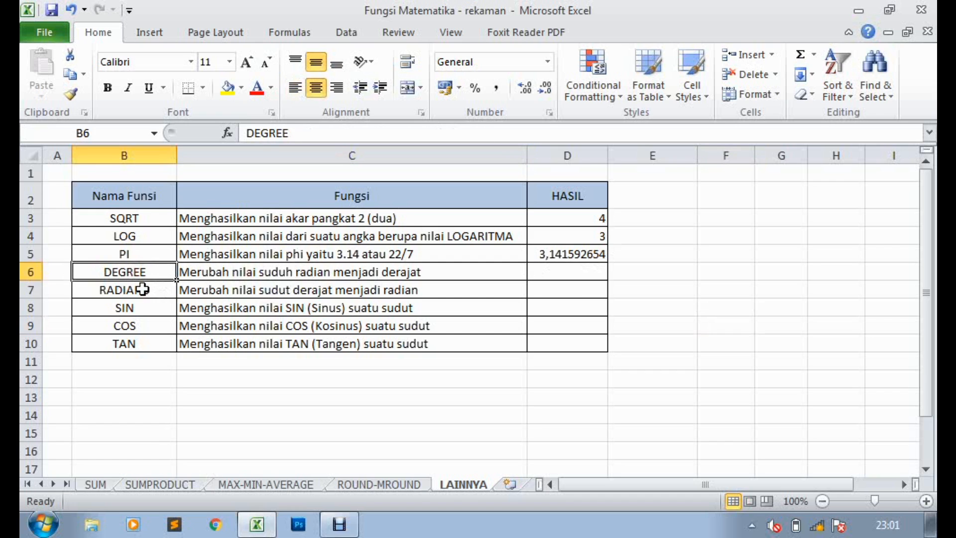
pyautogui.click(143, 291)
pyautogui.click(135, 326)
pyautogui.click(132, 344)
pyautogui.click(139, 272)
pyautogui.moveTo(139, 272); pyautogui.dragTo(154, 339)
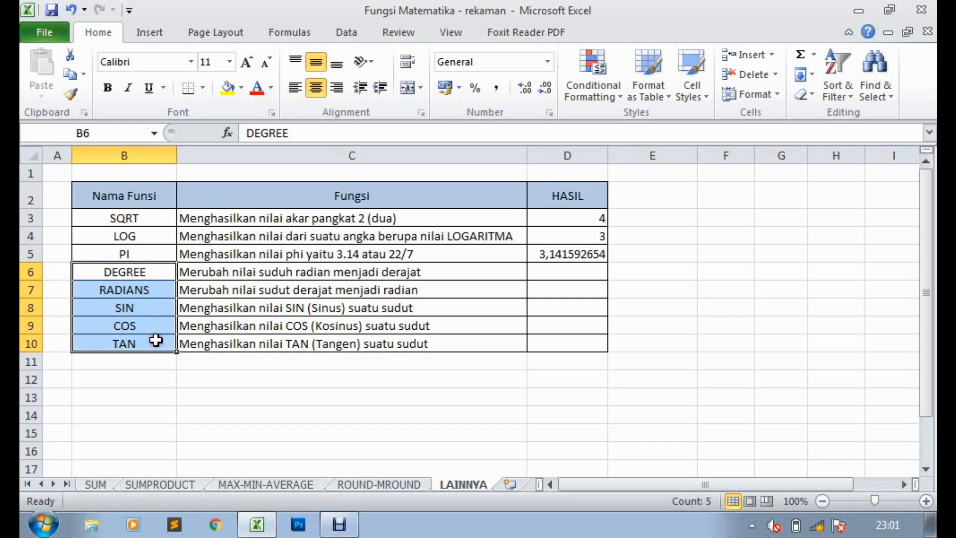
pyautogui.click(154, 340)
# - Insert the picture file tabel from the Desktop onto the LAINNYA sheet
pyautogui.click(152, 32)
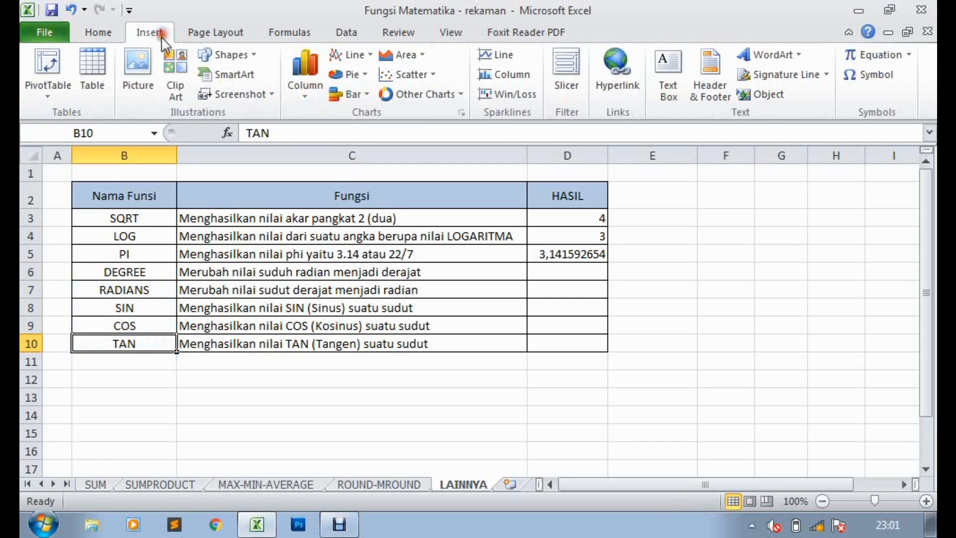
pyautogui.click(136, 70)
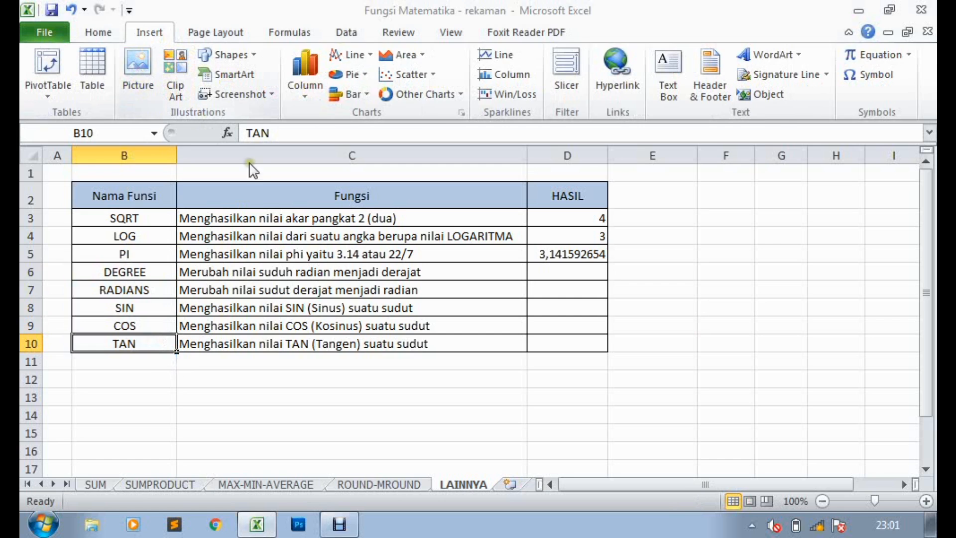
pyautogui.click(252, 155)
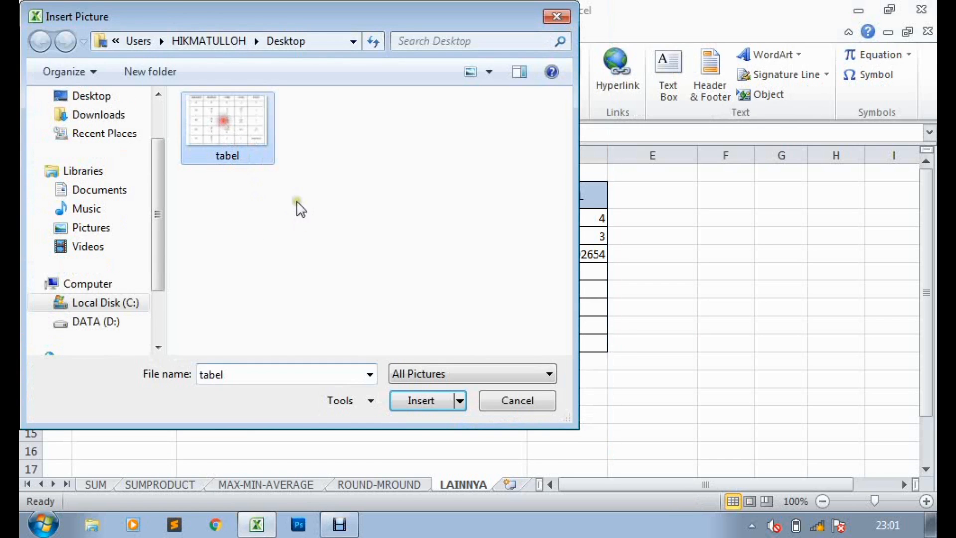
pyautogui.click(417, 401)
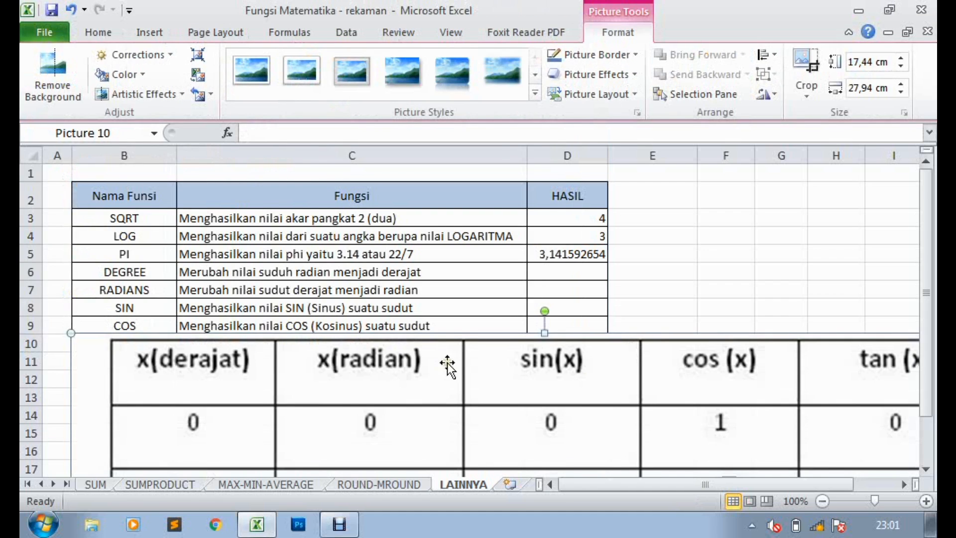
# - Set the picture's width to 6 cm, then place it beside the function table and enlarge it across columns E to I
pyautogui.click(875, 90)
pyautogui.write('6')
pyautogui.press('Return')
pyautogui.moveTo(206, 399); pyautogui.dragTo(768, 256)
pyautogui.moveTo(838, 318); pyautogui.dragTo(872, 363)
pyautogui.click(827, 422)
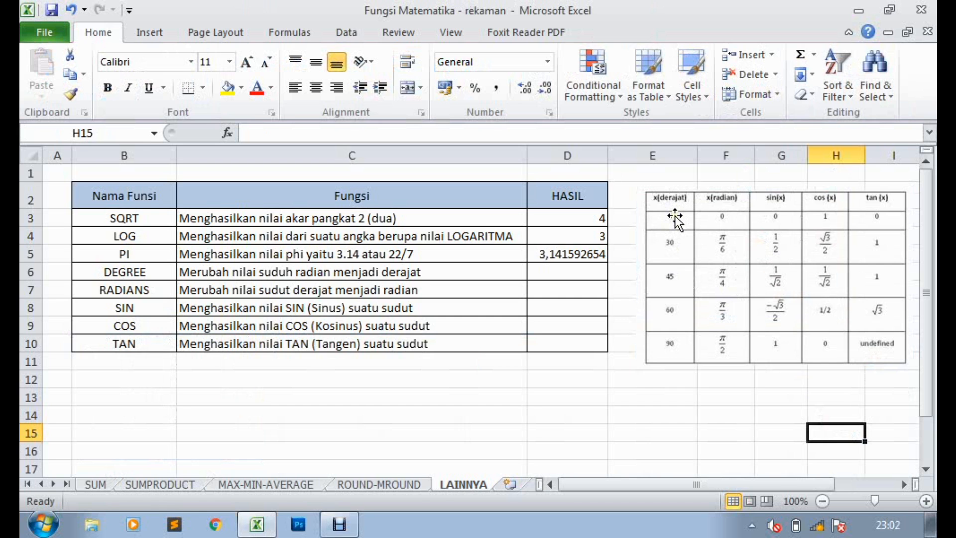
# - Enter the formula =DEGREES(0) in D6 as the result for the DEGREE row
pyautogui.doubleClick(589, 276)
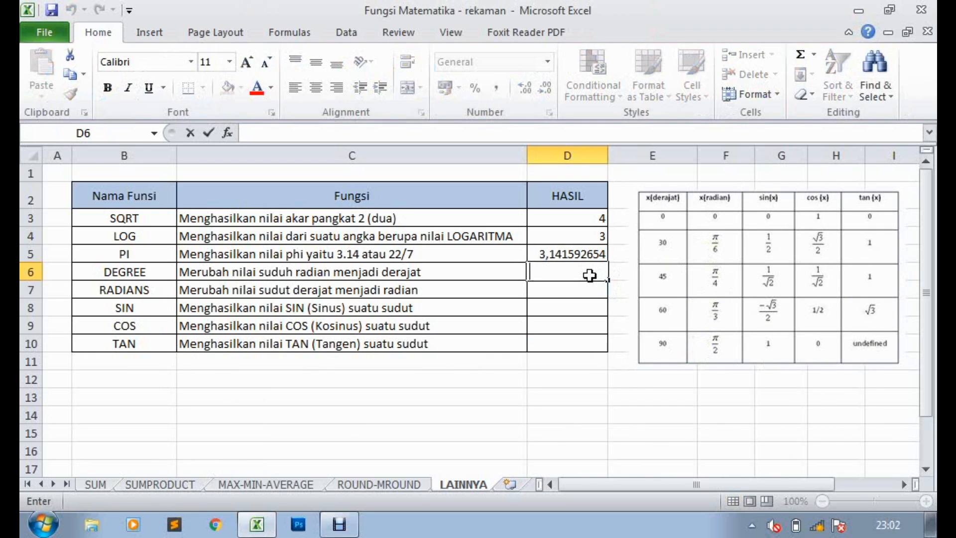
pyautogui.write('=de')
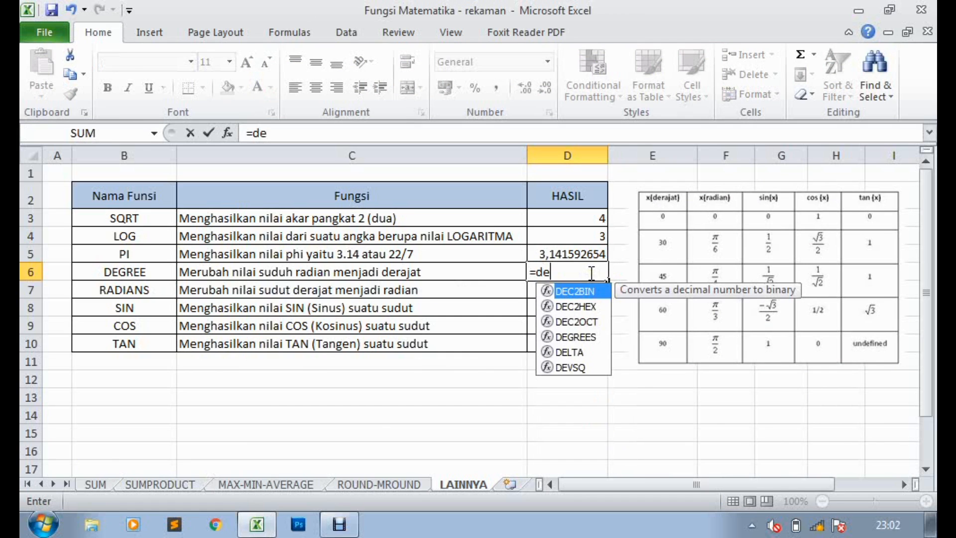
pyautogui.write('g')
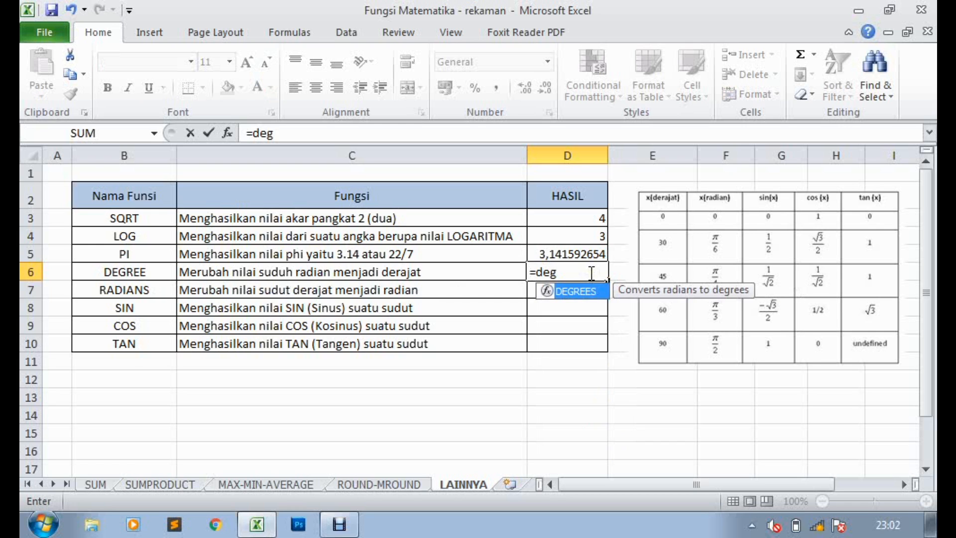
pyautogui.doubleClick(585, 293)
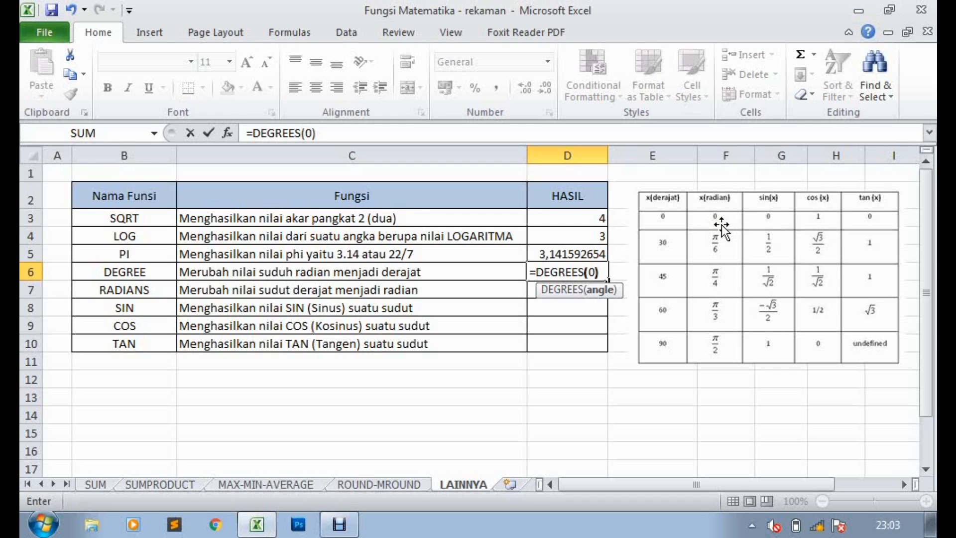
pyautogui.press('Return')
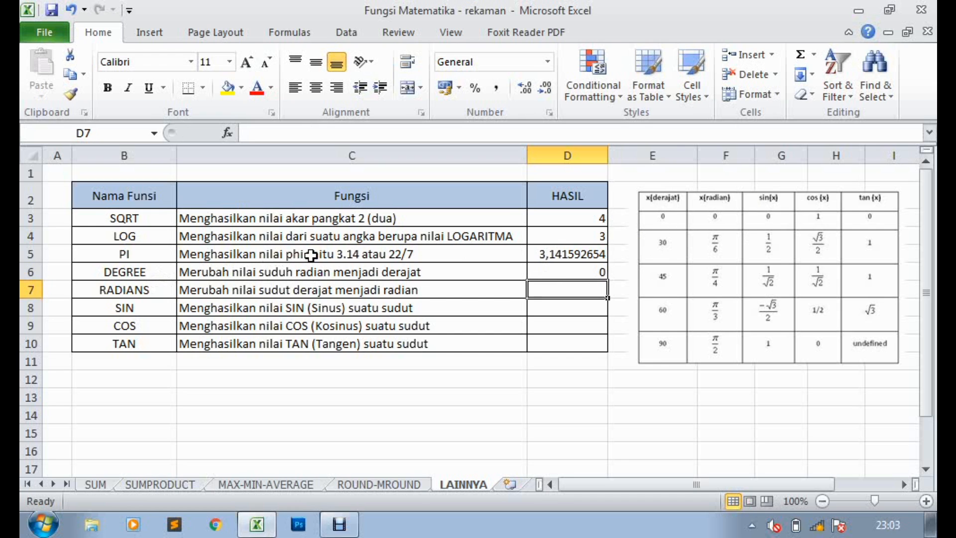
# - Replace the angle in D6's DEGREES formula with PI()/6, making it =DEGREES(PI()/6)
pyautogui.click(419, 274)
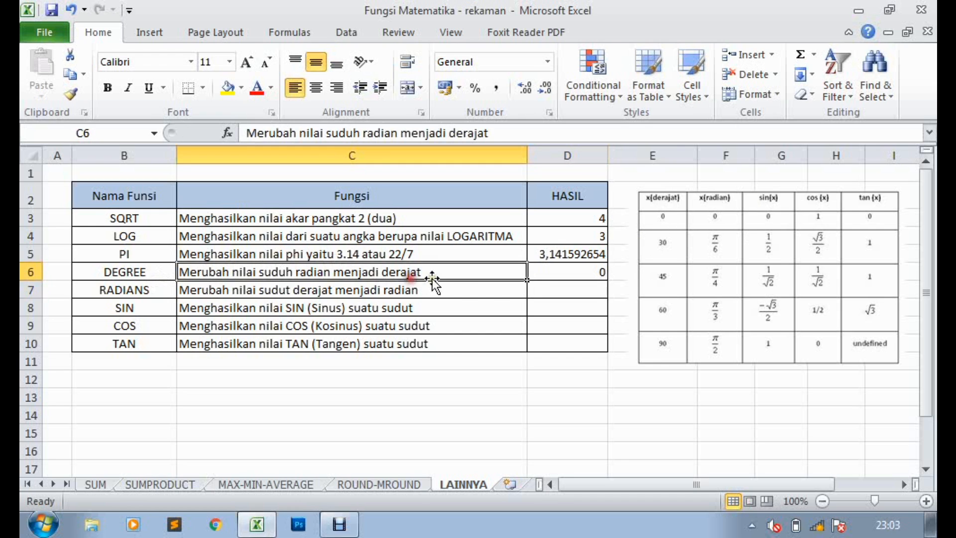
pyautogui.click(719, 219)
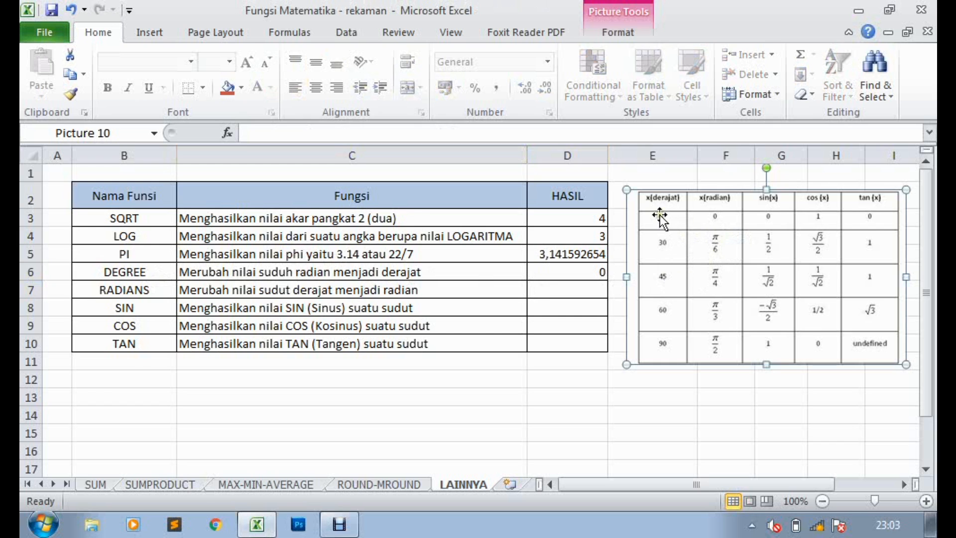
pyautogui.click(601, 271)
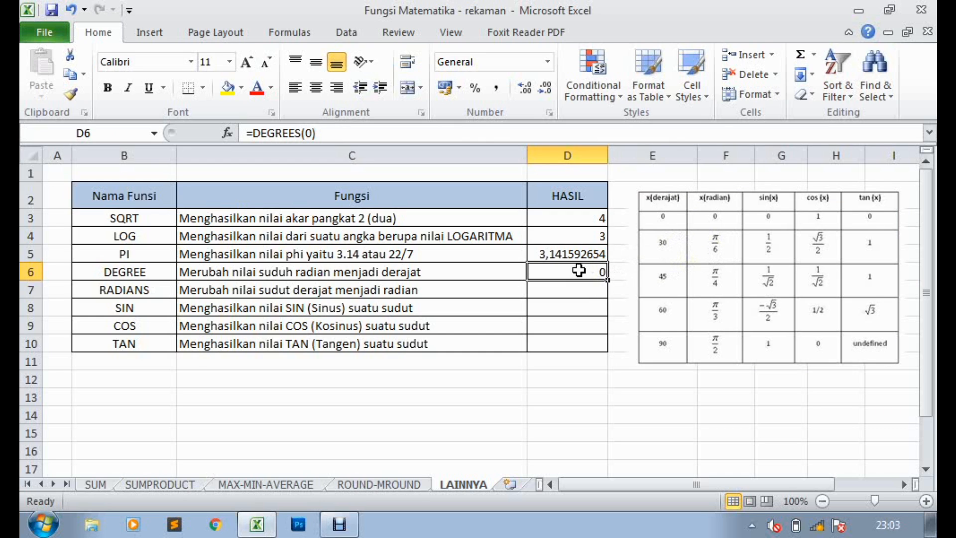
pyautogui.click(312, 133)
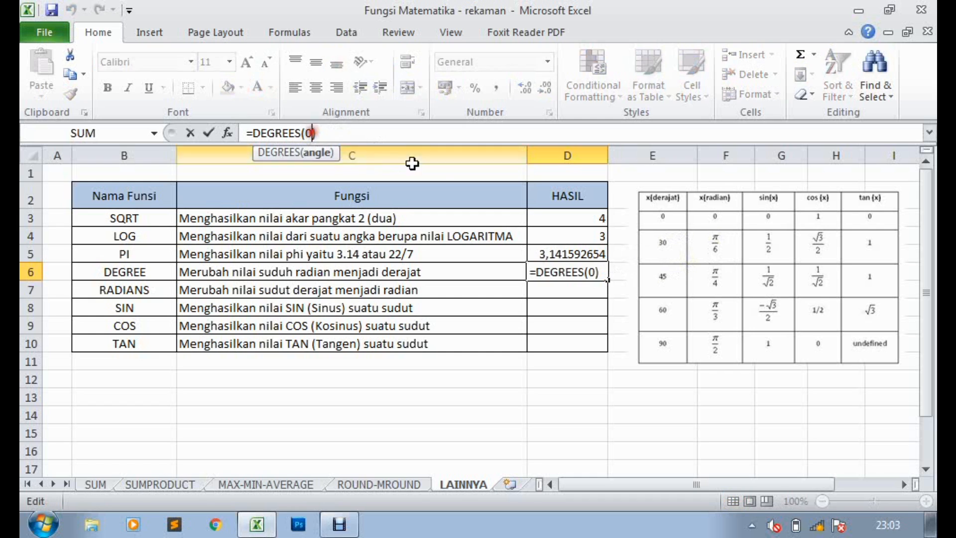
pyautogui.press('BackSpace')
pyautogui.write('p')
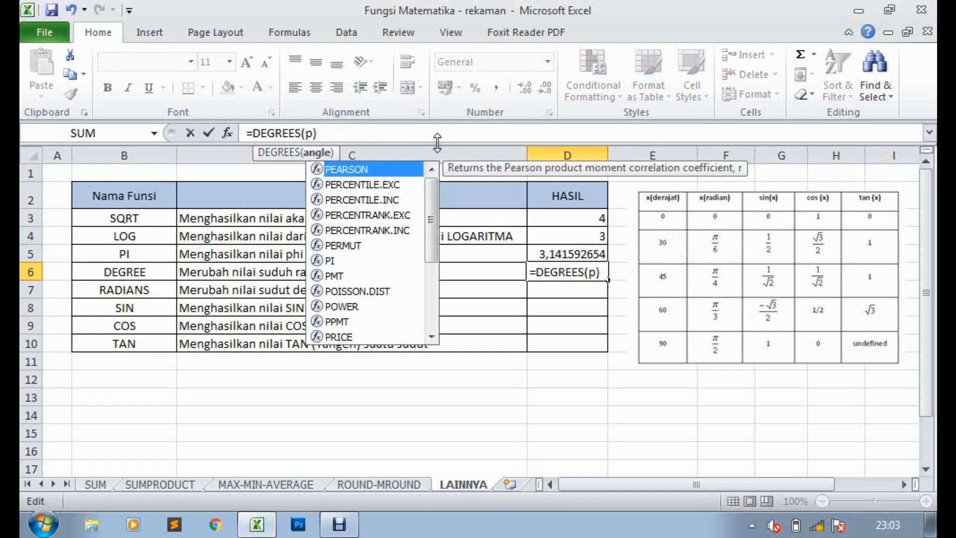
pyautogui.write('h')
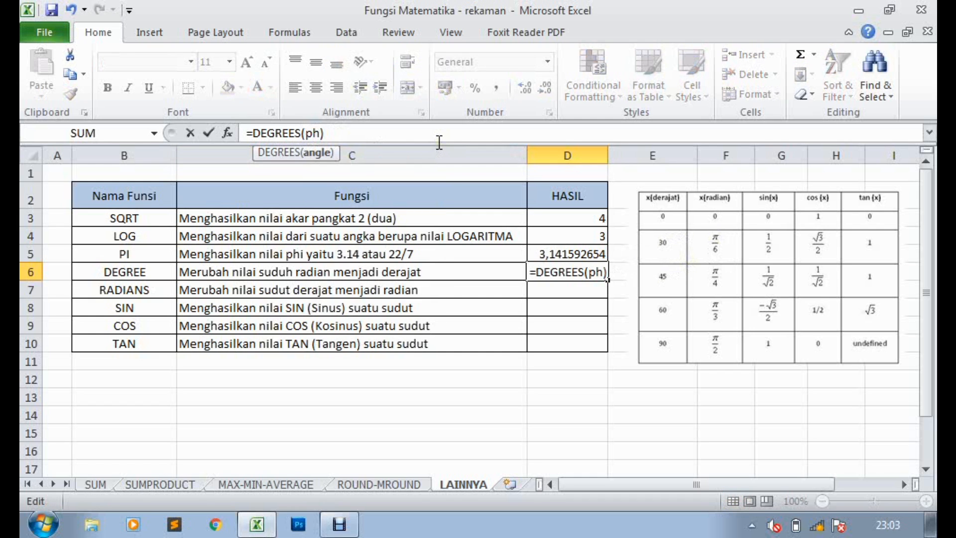
pyautogui.press('BackSpace')
pyautogui.write('i')
pyautogui.press('Tab')
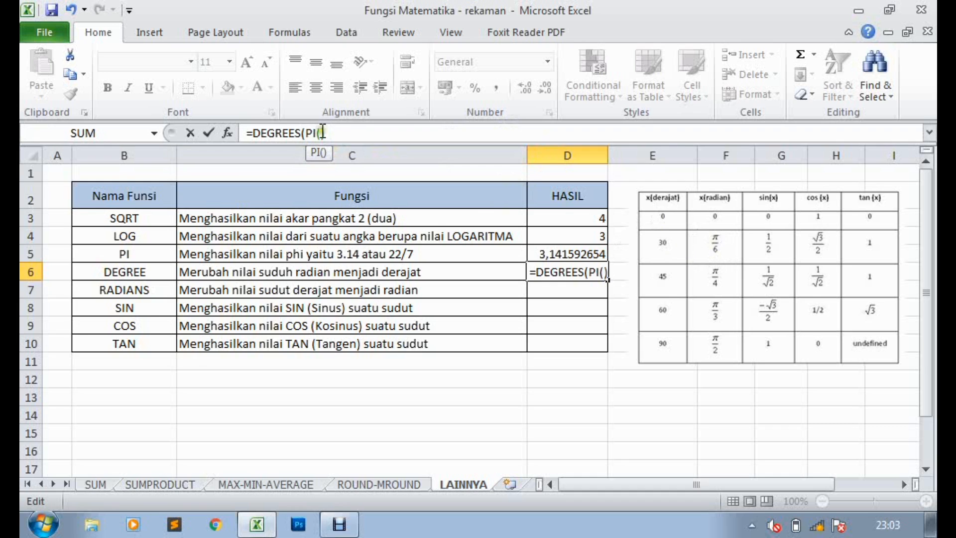
pyautogui.write(')/')
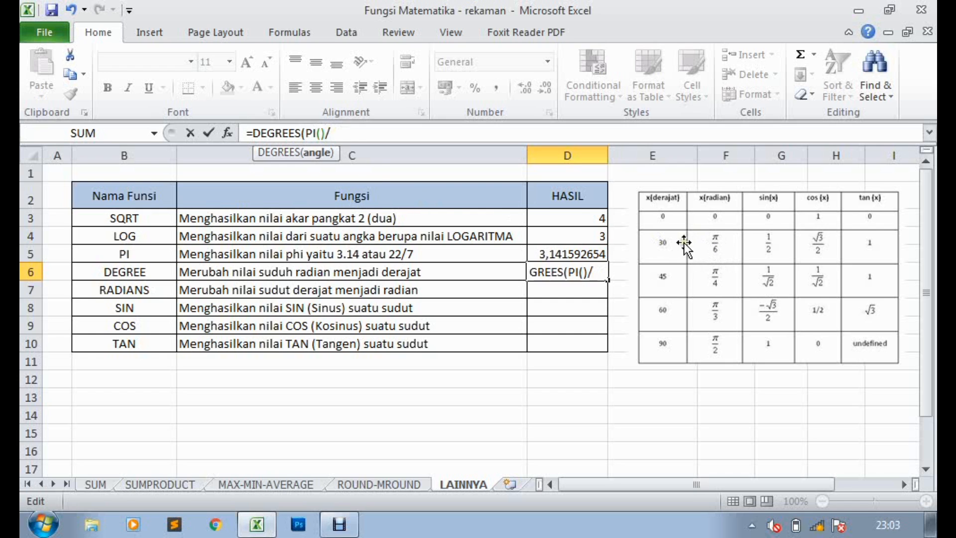
pyautogui.write('6')
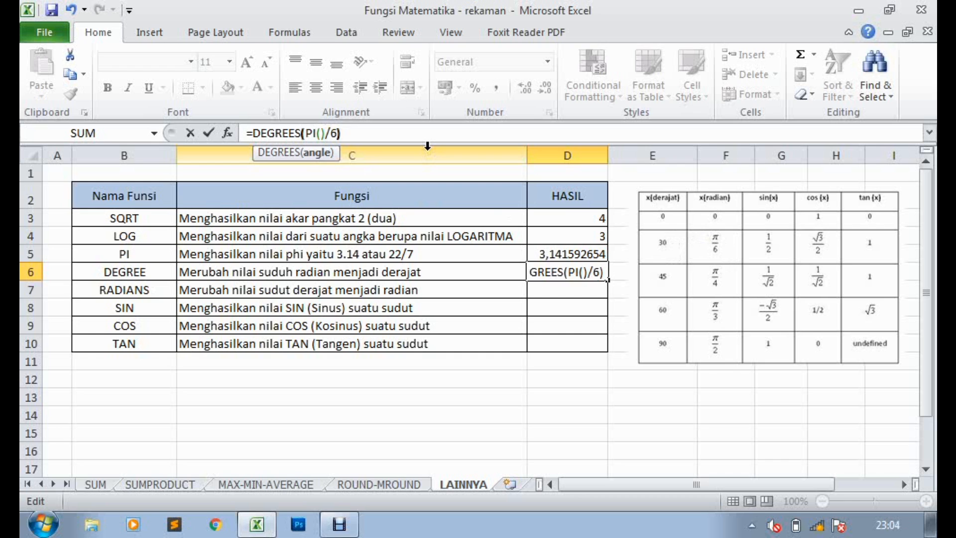
pyautogui.press('Return')
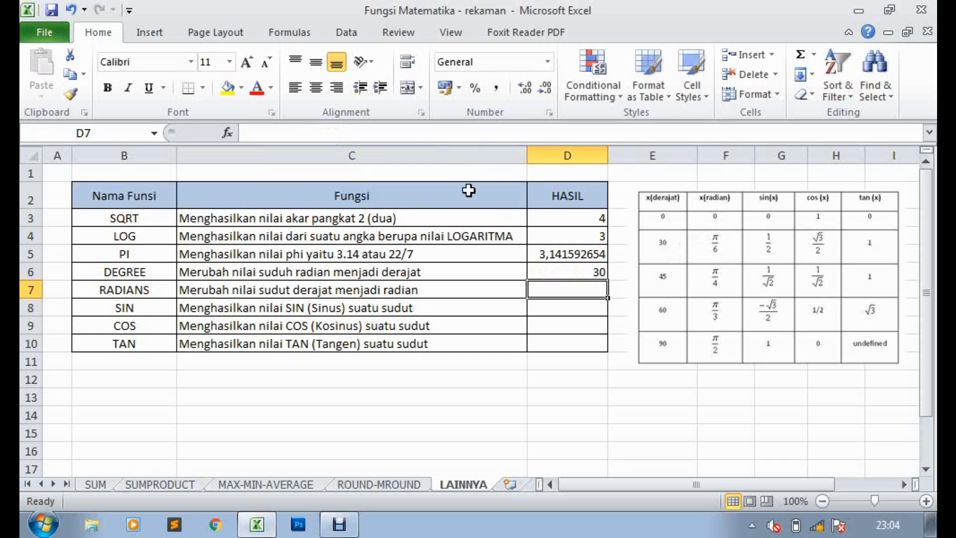
pyautogui.click(573, 269)
pyautogui.click(660, 242)
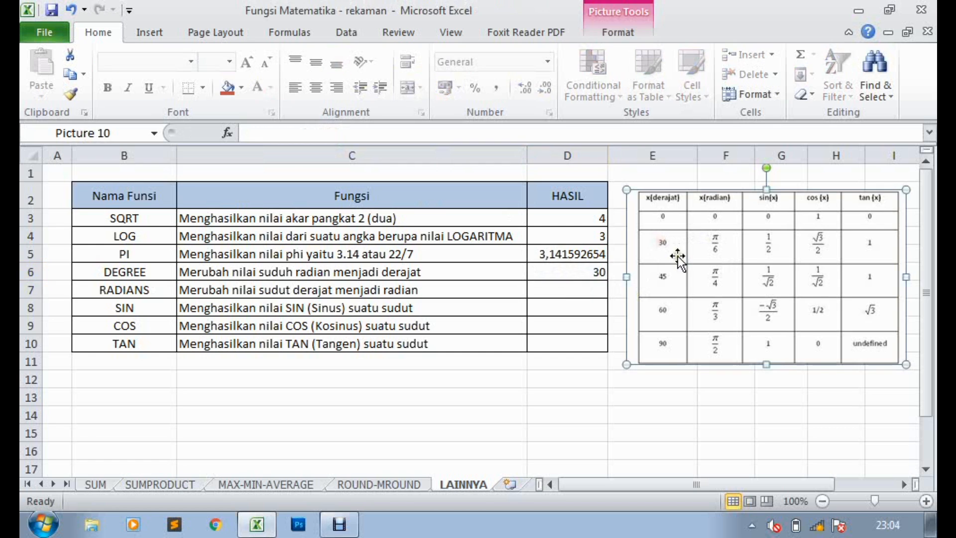
pyautogui.click(592, 278)
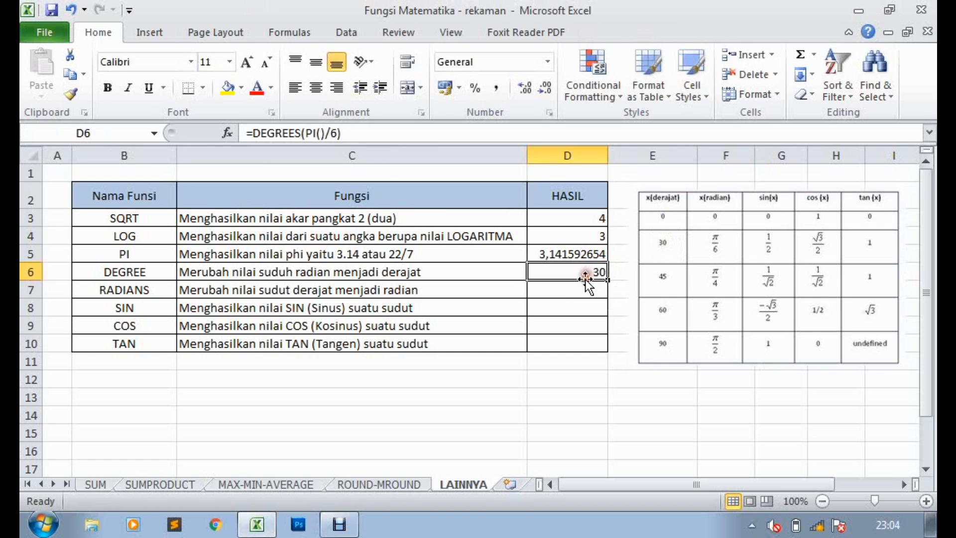
# - Enter the formula =RADIANS(30) in D7 as the result for the RADIANS row
pyautogui.click(587, 292)
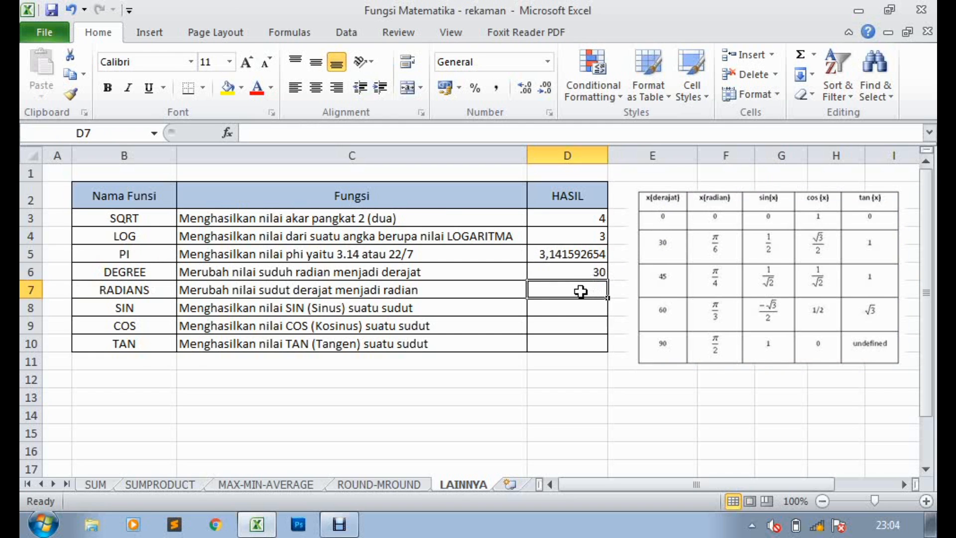
pyautogui.write('=ra')
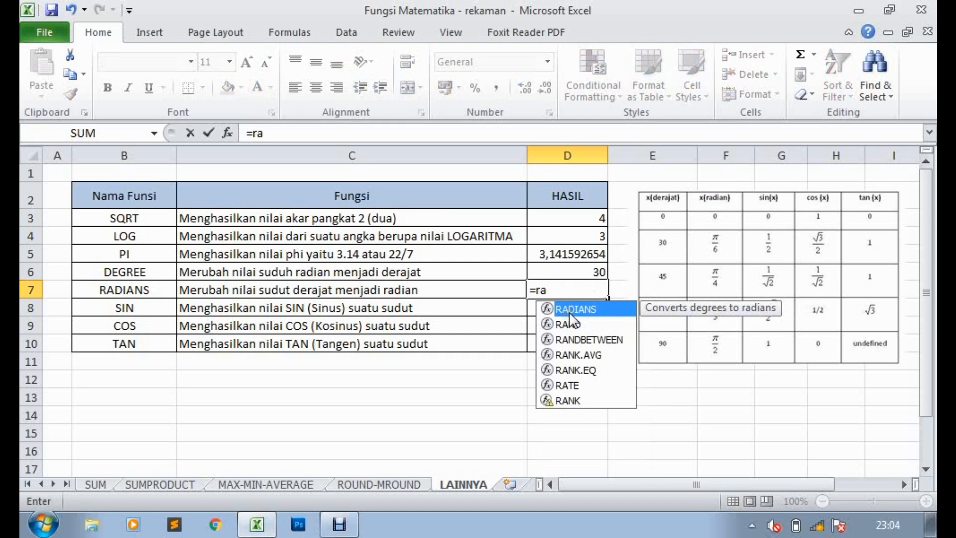
pyautogui.doubleClick(560, 311)
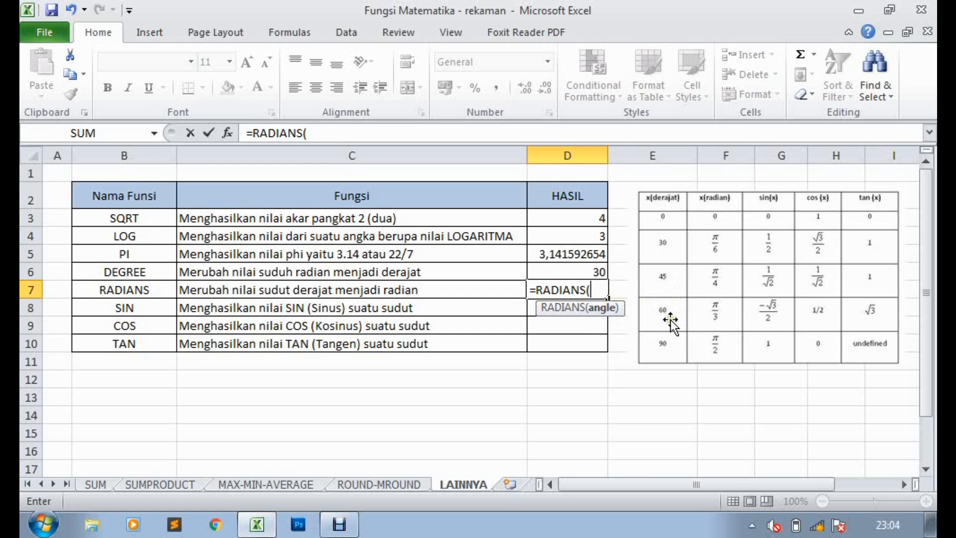
pyautogui.write('30)')
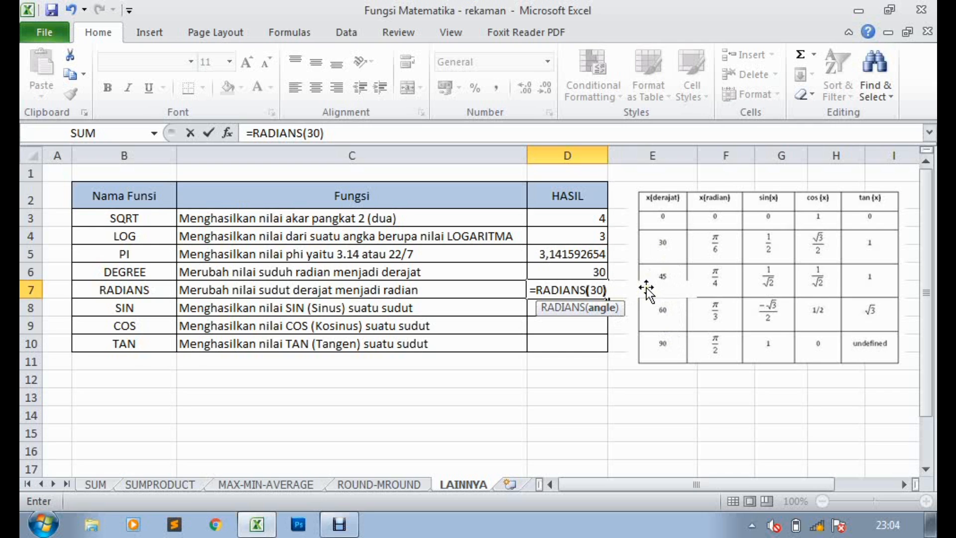
pyautogui.press('Return')
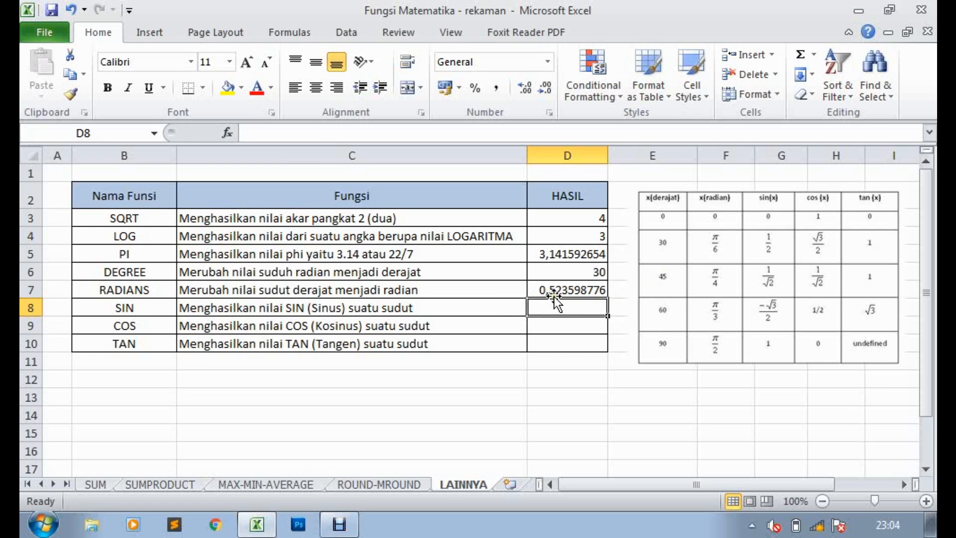
# - Move the trigonometry table picture clear of column E and enter =PI()/6 in E7 to check the RADIANS result
pyautogui.moveTo(661, 214); pyautogui.dragTo(737, 207)
pyautogui.click(654, 274)
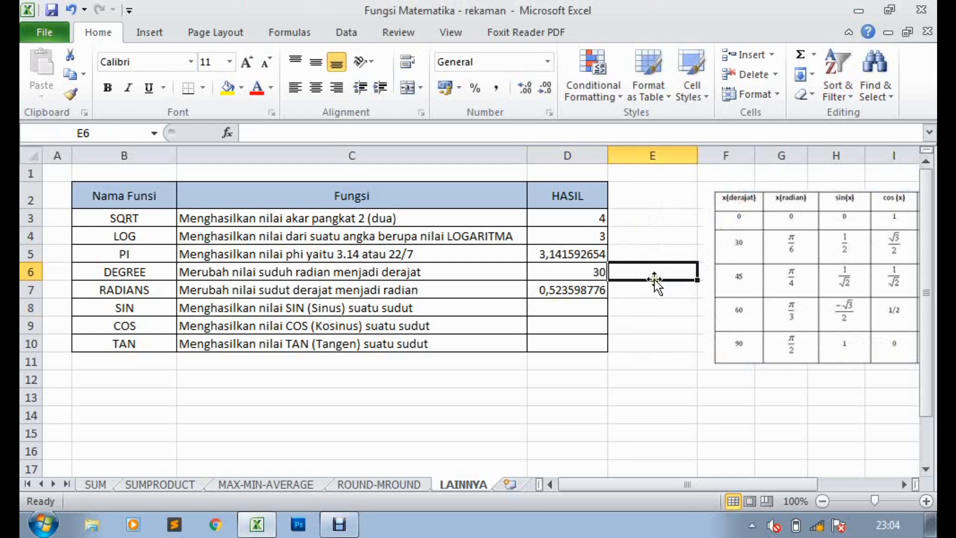
pyautogui.click(650, 291)
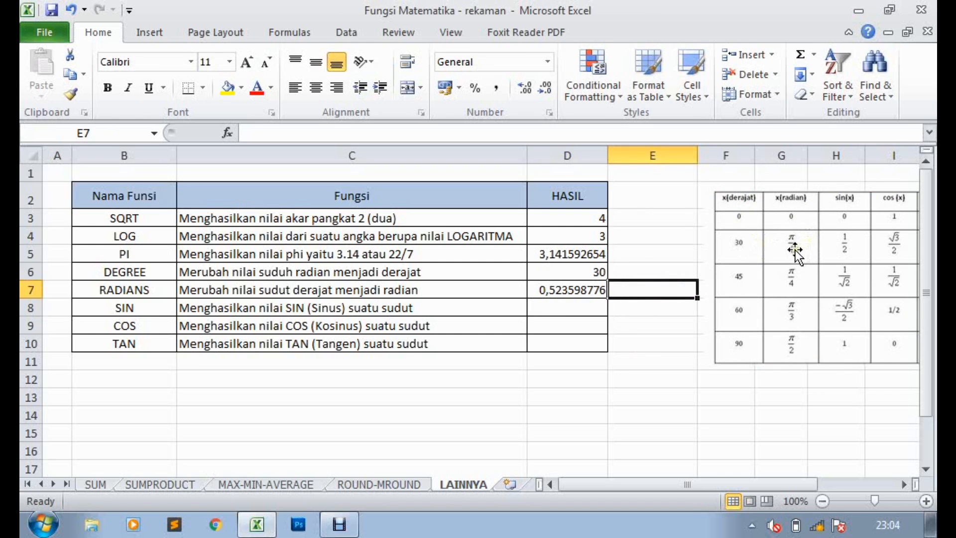
pyautogui.write('=p')
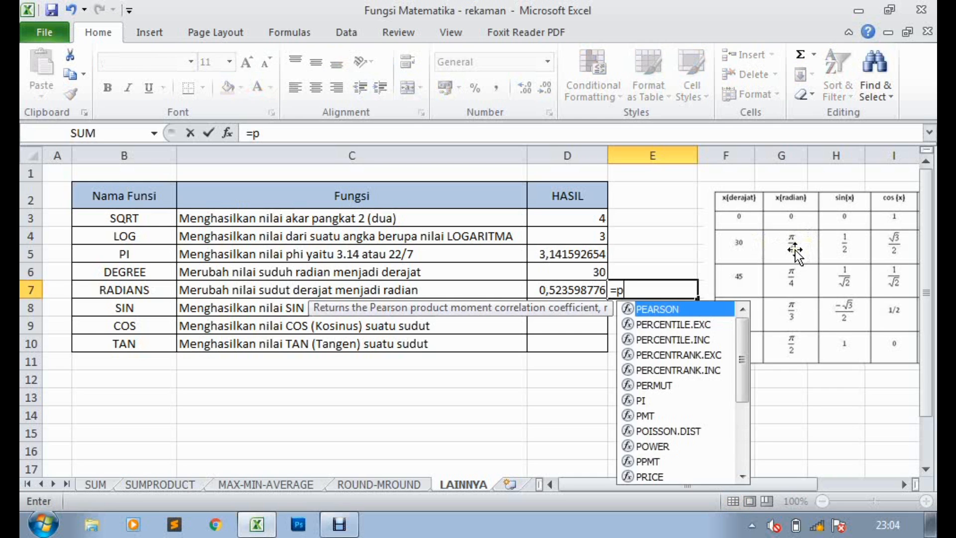
pyautogui.write('i()/6')
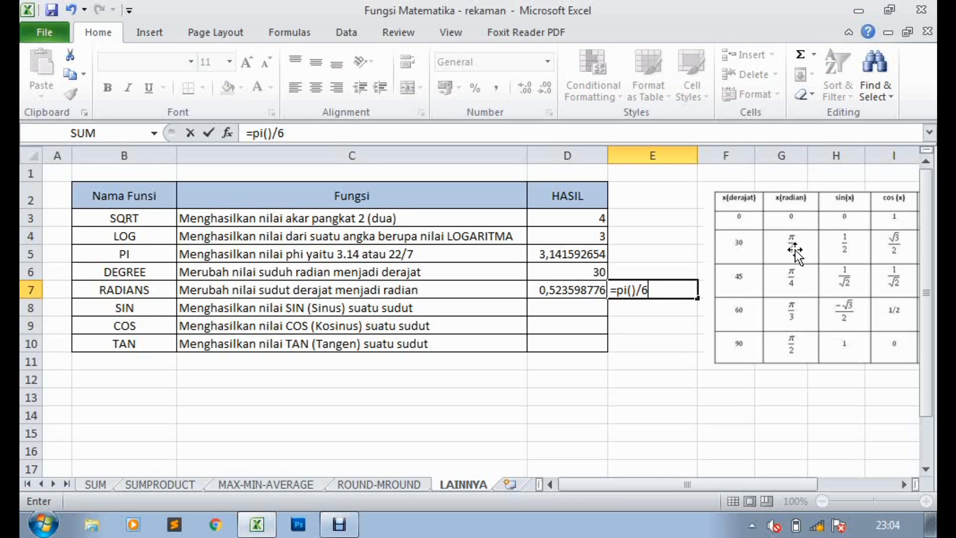
pyautogui.press('Return')
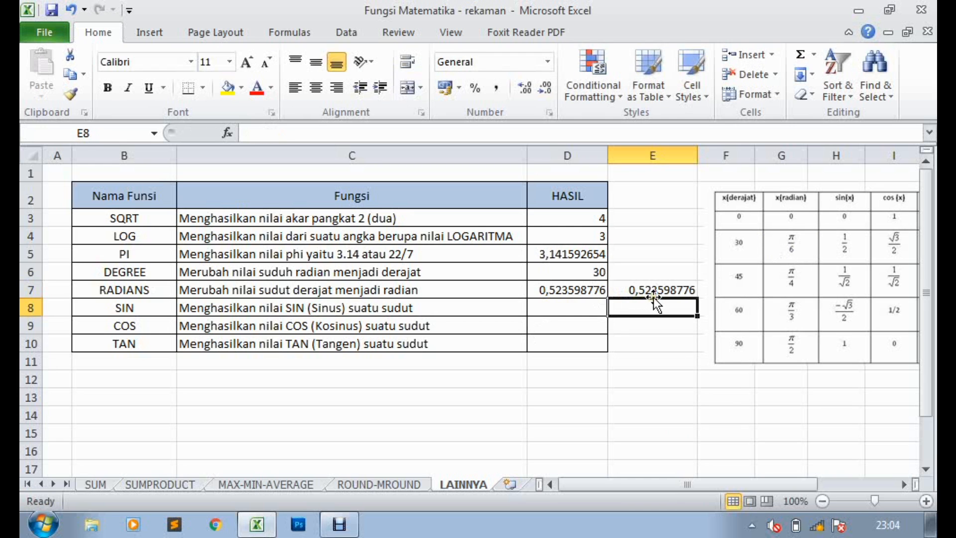
# - Clear the check formula from E7 and move the trigonometry table picture back beside the function table
pyautogui.click(626, 343)
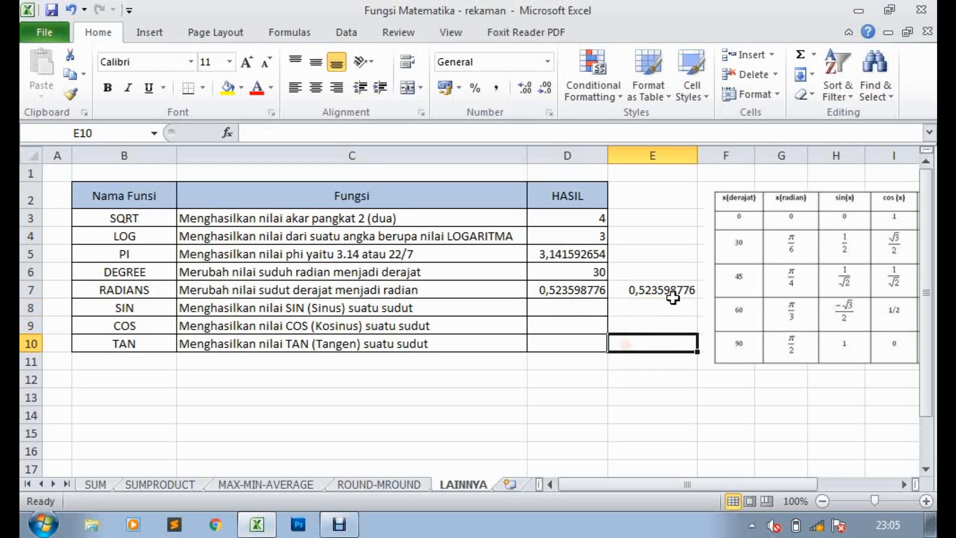
pyautogui.click(670, 293)
pyautogui.press('Delete')
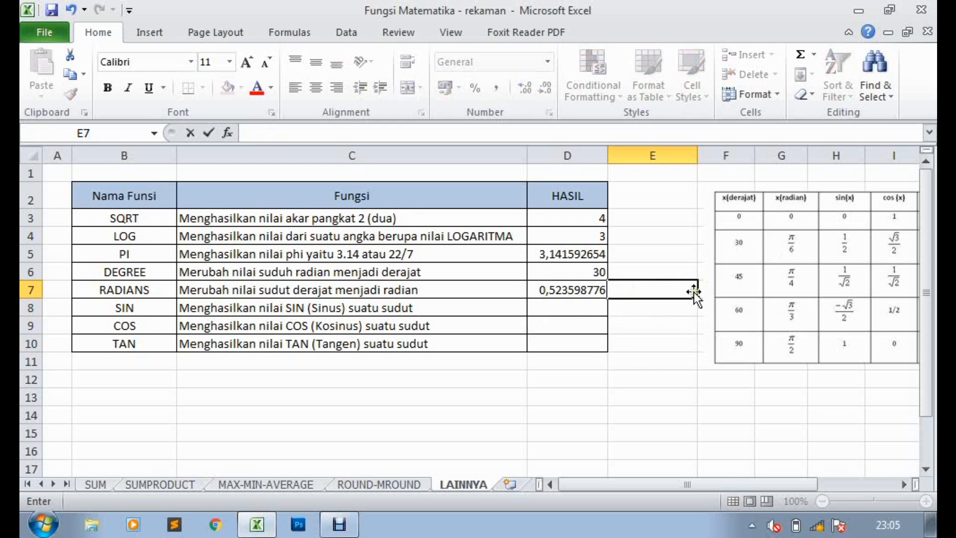
pyautogui.click(726, 271)
pyautogui.moveTo(713, 270); pyautogui.dragTo(634, 274)
pyautogui.click(679, 397)
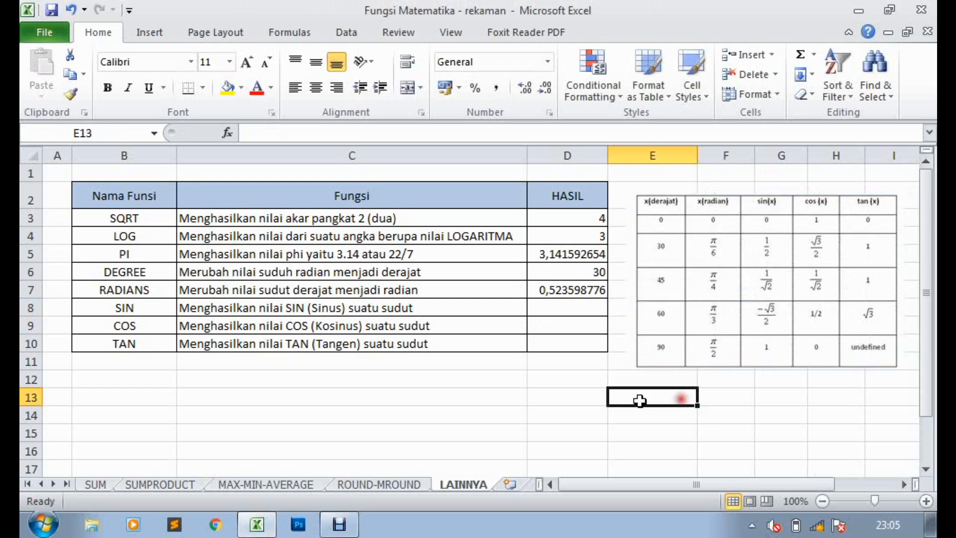
# - Enter the formula =SIN(RADIANS(30)) in D8 as the result for the SIN row and review it
pyautogui.click(552, 305)
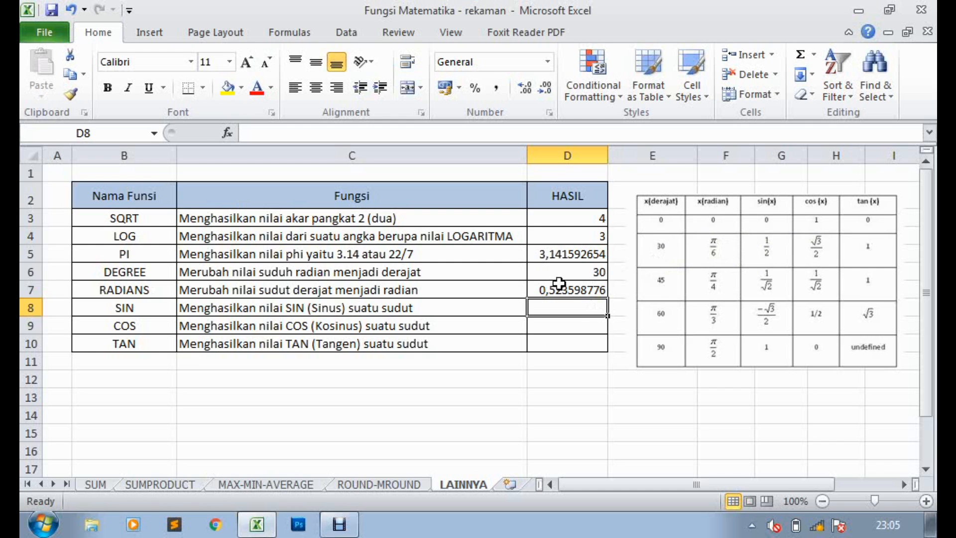
pyautogui.write('=sin')
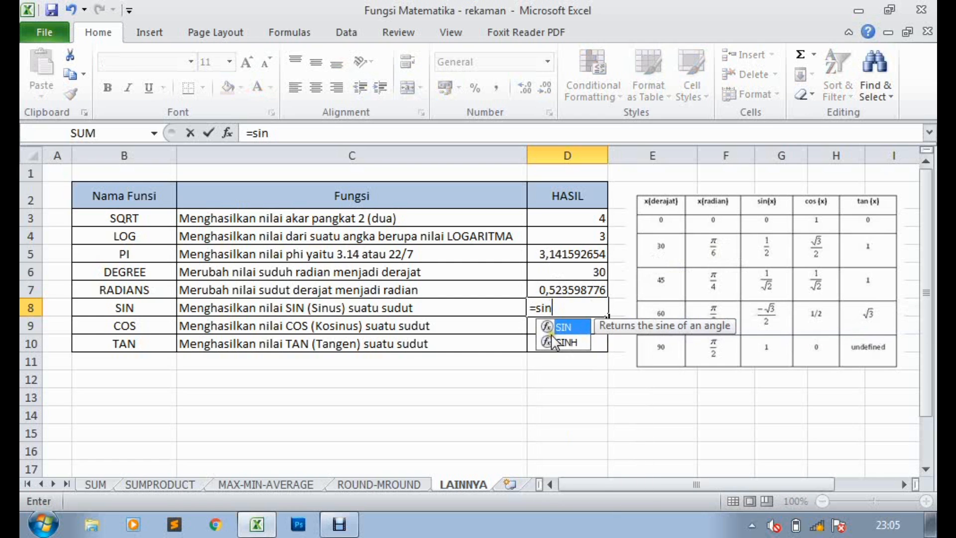
pyautogui.doubleClick(563, 327)
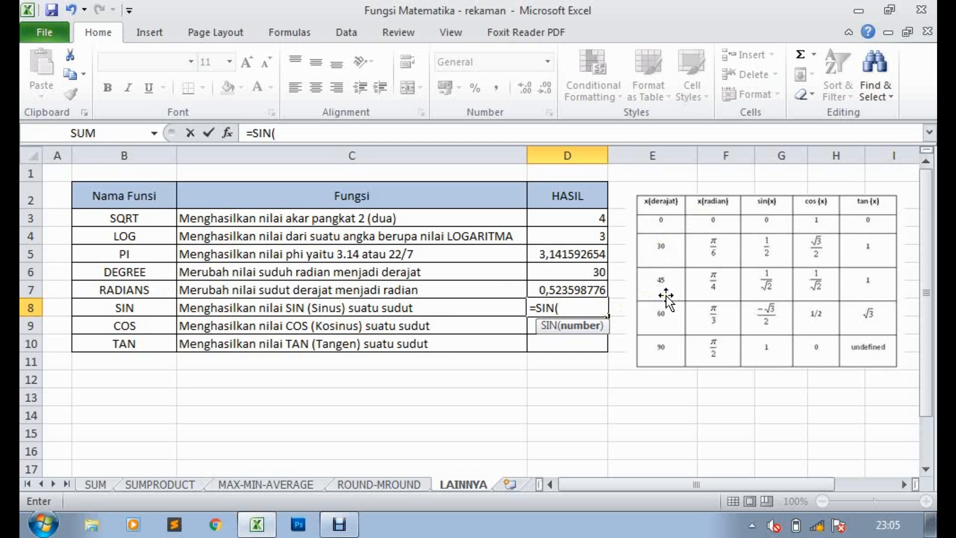
pyautogui.write('radian')
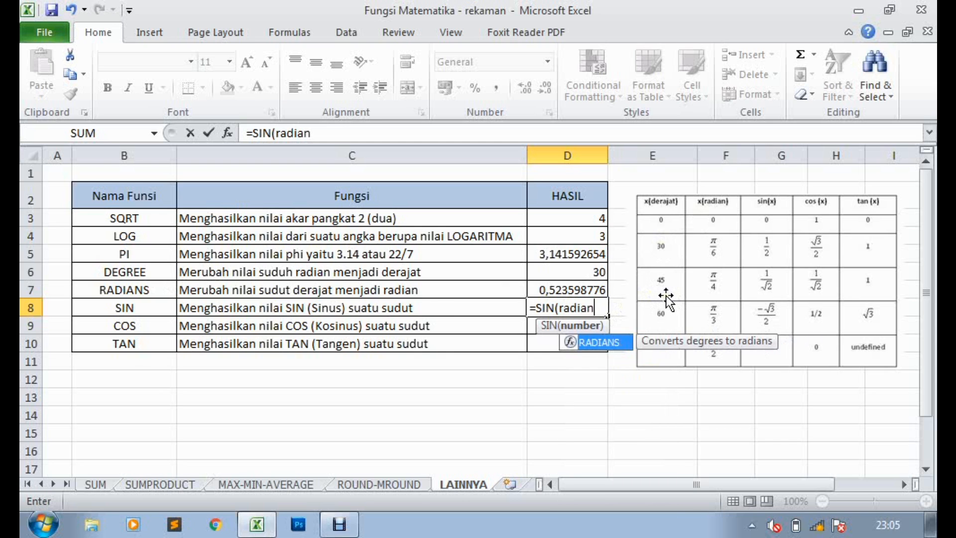
pyautogui.doubleClick(597, 342)
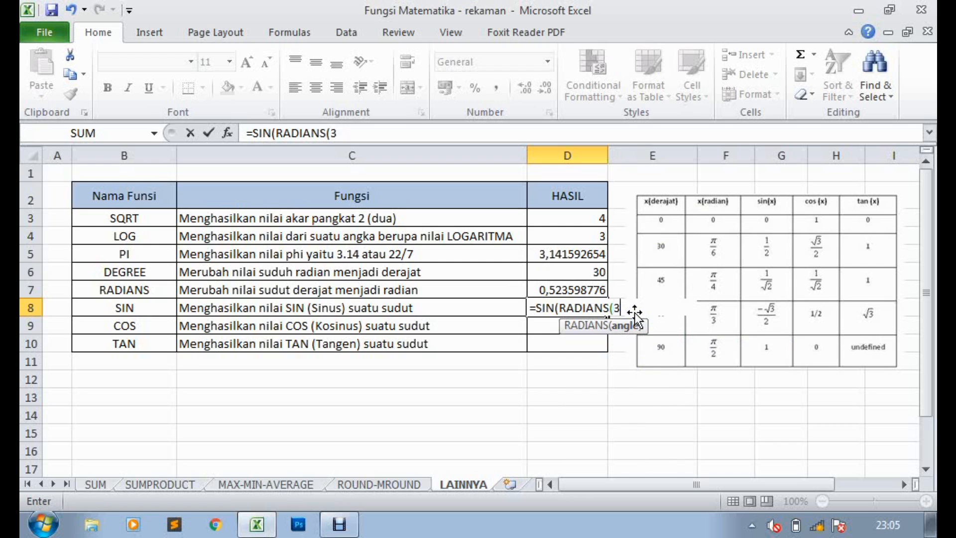
pyautogui.write('30)')
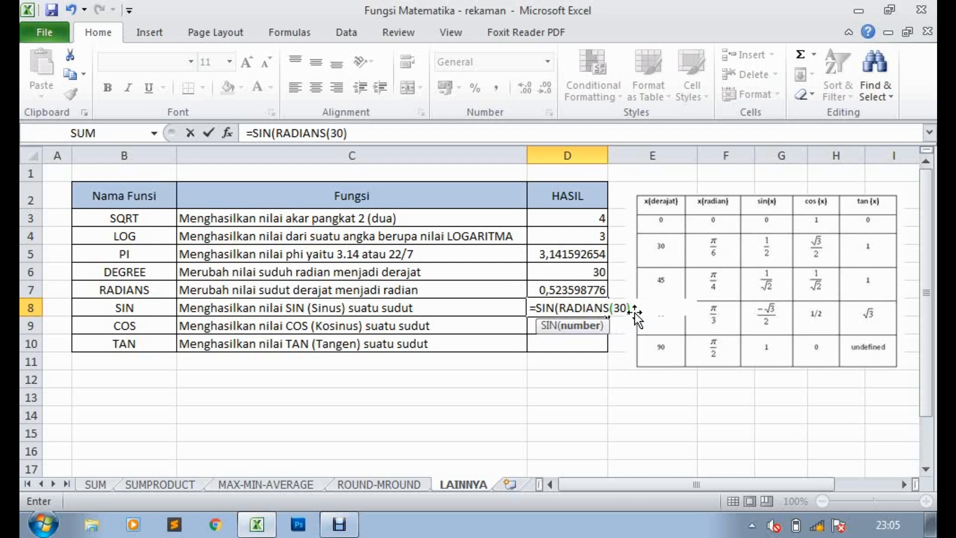
pyautogui.press('Return')
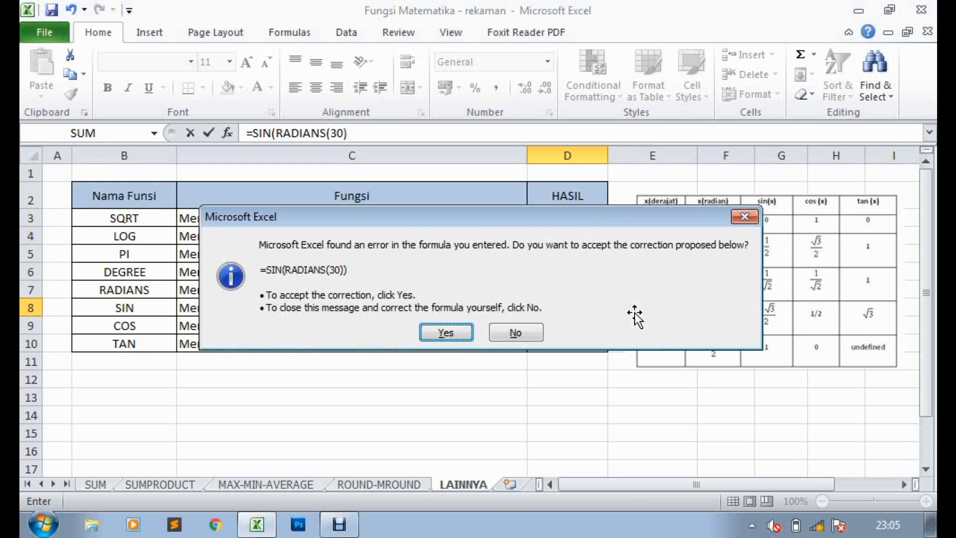
pyautogui.click(451, 333)
pyautogui.click(567, 308)
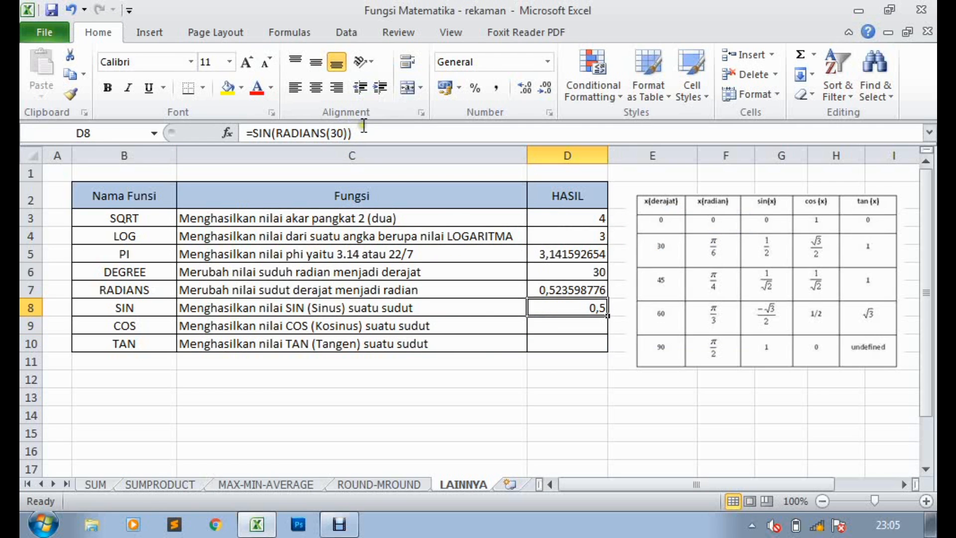
pyautogui.click(350, 133)
pyautogui.click(565, 346)
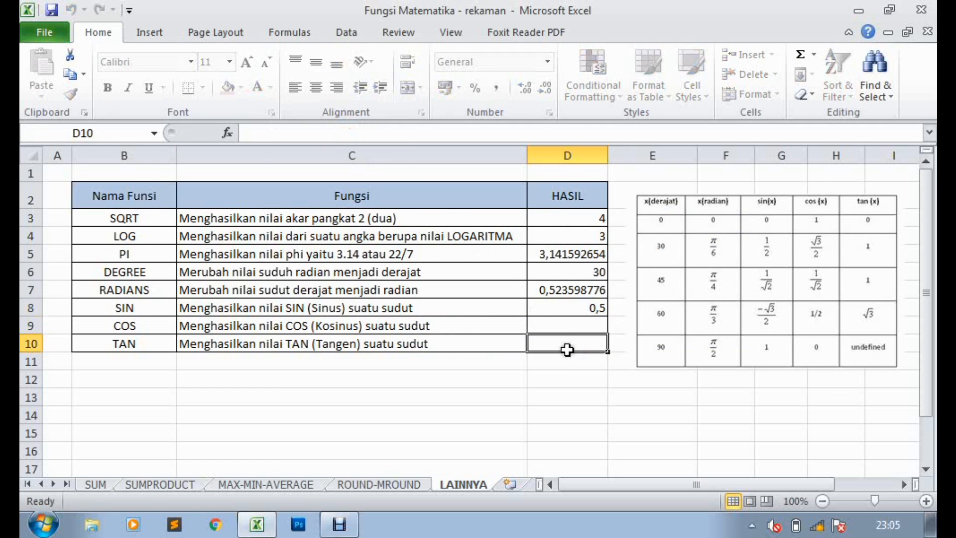
pyautogui.click(580, 310)
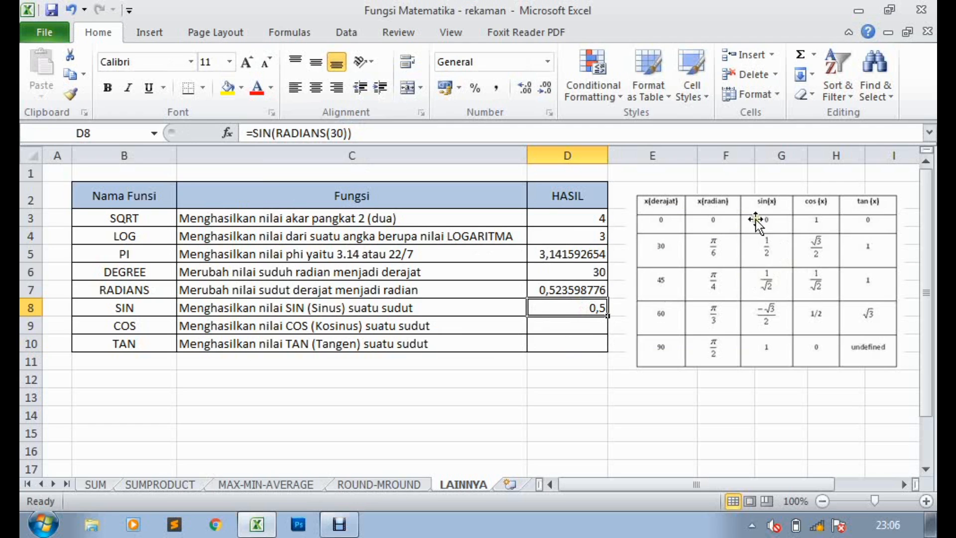
# - Enter the formula =COS(RADIANS(0)) in D9 as the result for the COS row
pyautogui.click(581, 325)
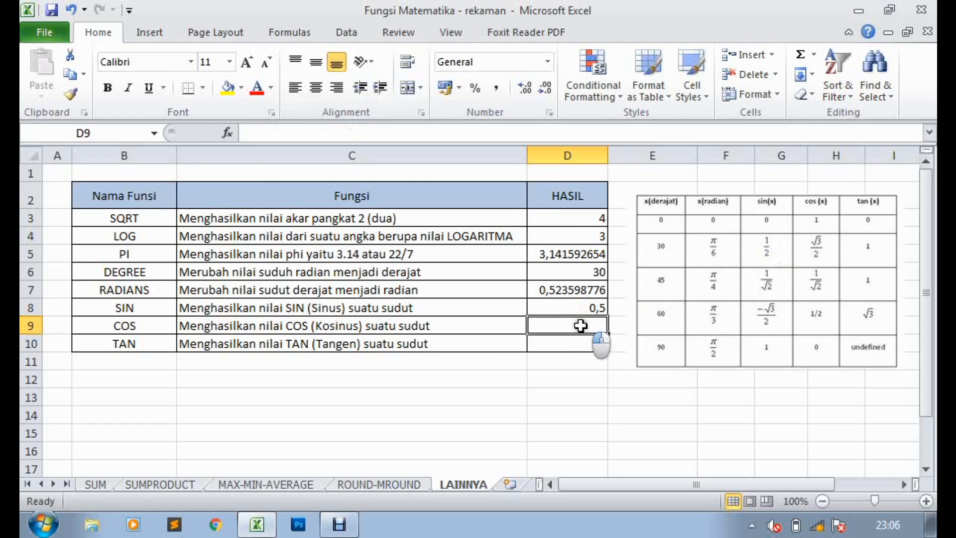
pyautogui.write('=')
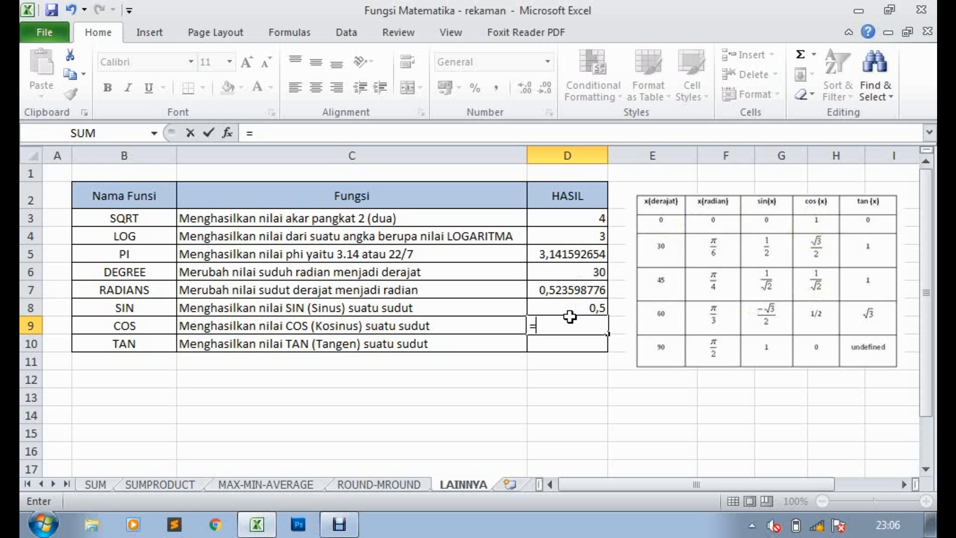
pyautogui.write('cos')
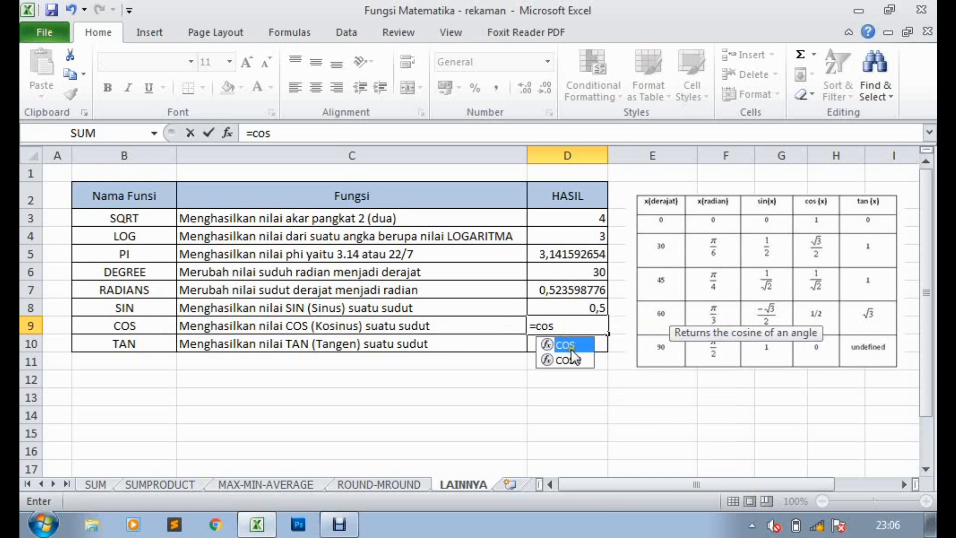
pyautogui.doubleClick(572, 349)
pyautogui.write('rd')
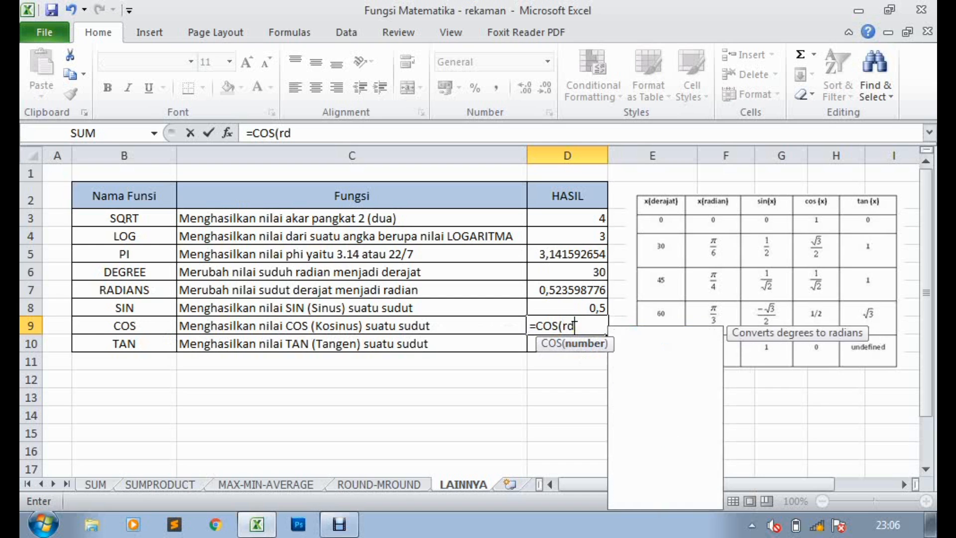
pyautogui.write('i')
pyautogui.press('BackSpace')
pyautogui.press('BackSpace')
pyautogui.write('a')
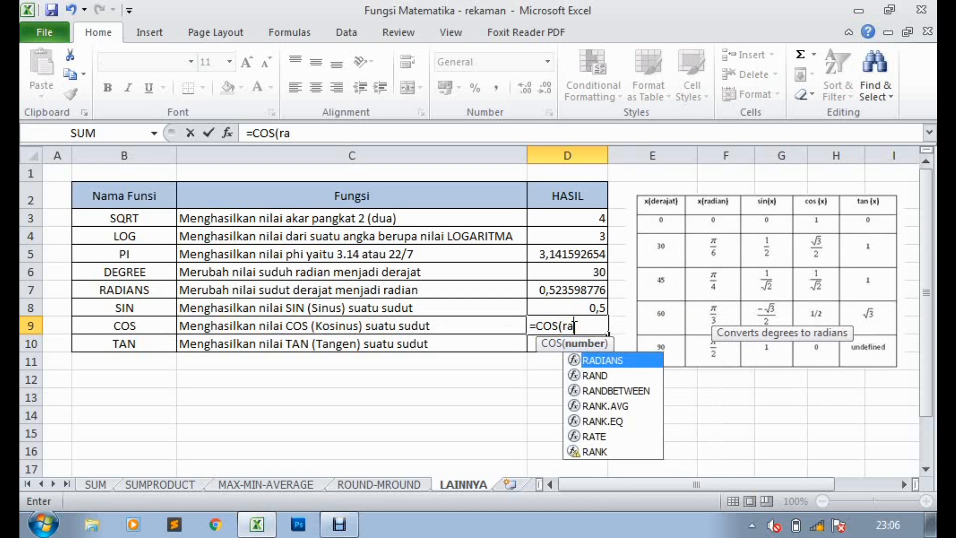
pyautogui.doubleClick(610, 362)
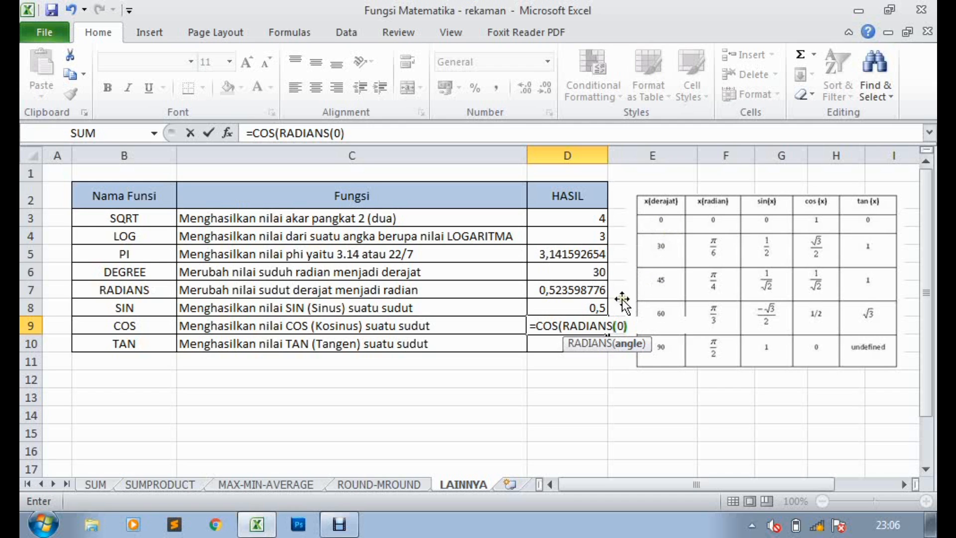
pyautogui.press('Right')
pyautogui.press('Right')
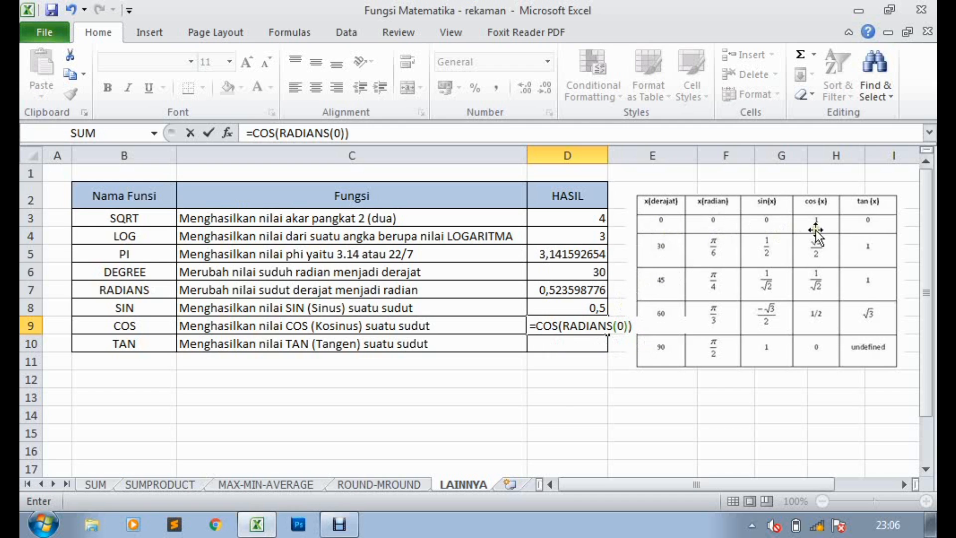
pyautogui.press('Return')
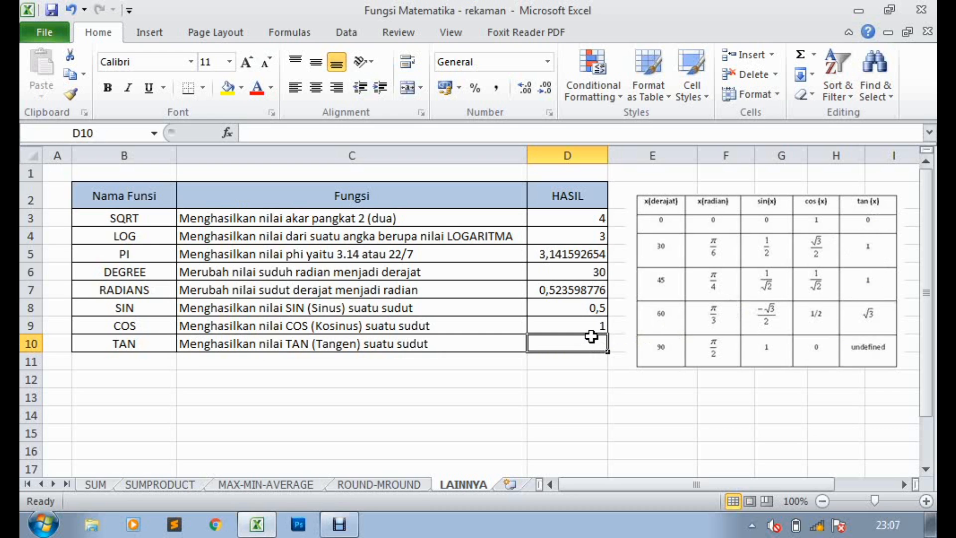
# - Enter the formula =TAN(RADIANS(45)) in D10 as the result for the TAN row and review the function names in B3:B10
pyautogui.write('=tan')
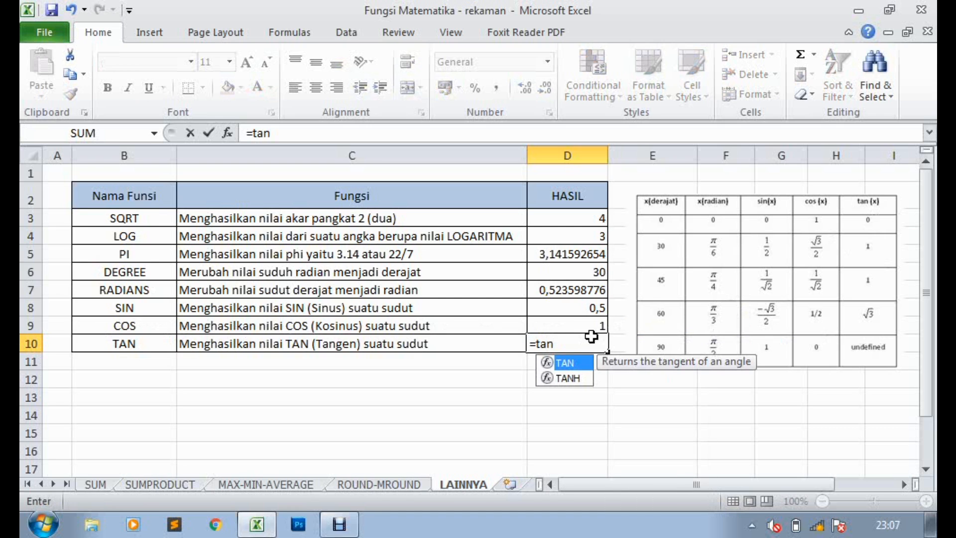
pyautogui.doubleClick(567, 363)
pyautogui.write('radian')
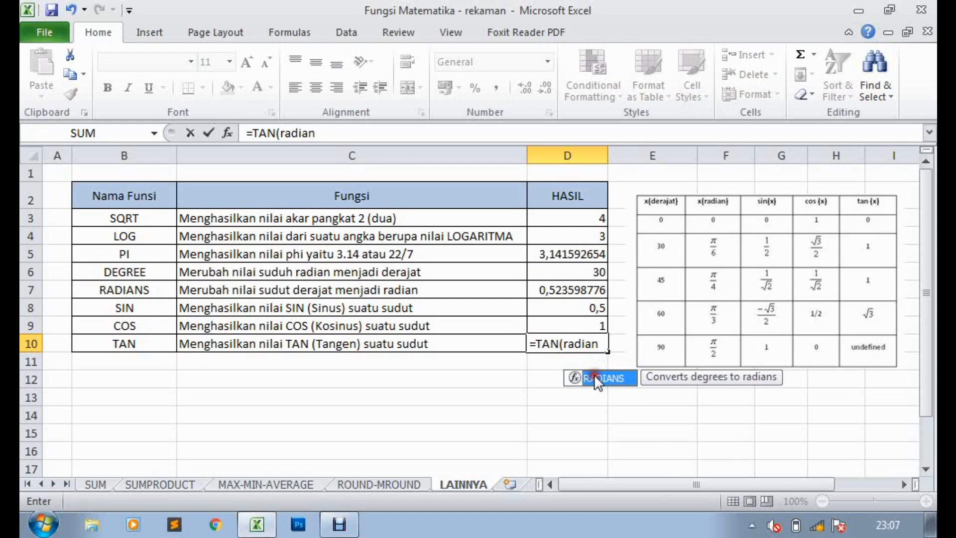
pyautogui.doubleClick(594, 375)
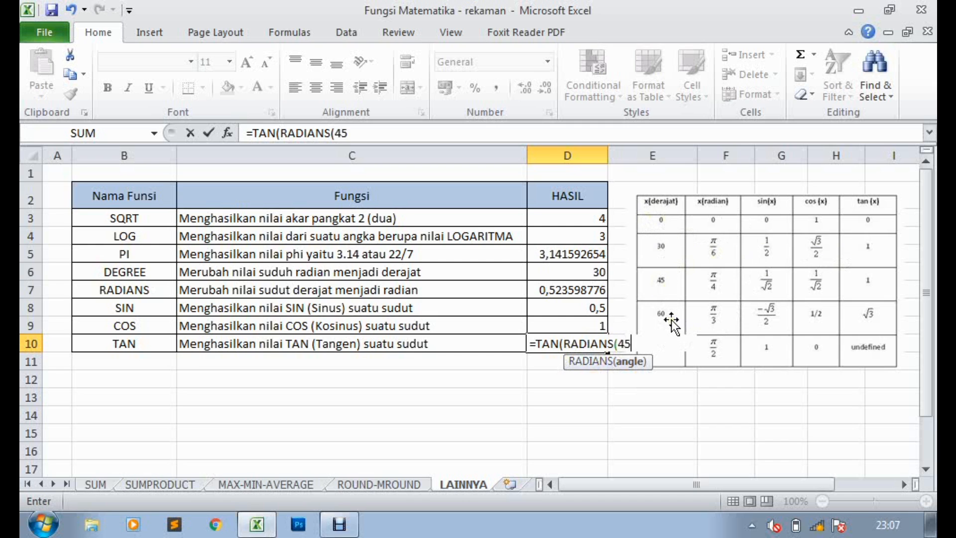
pyautogui.write('45))')
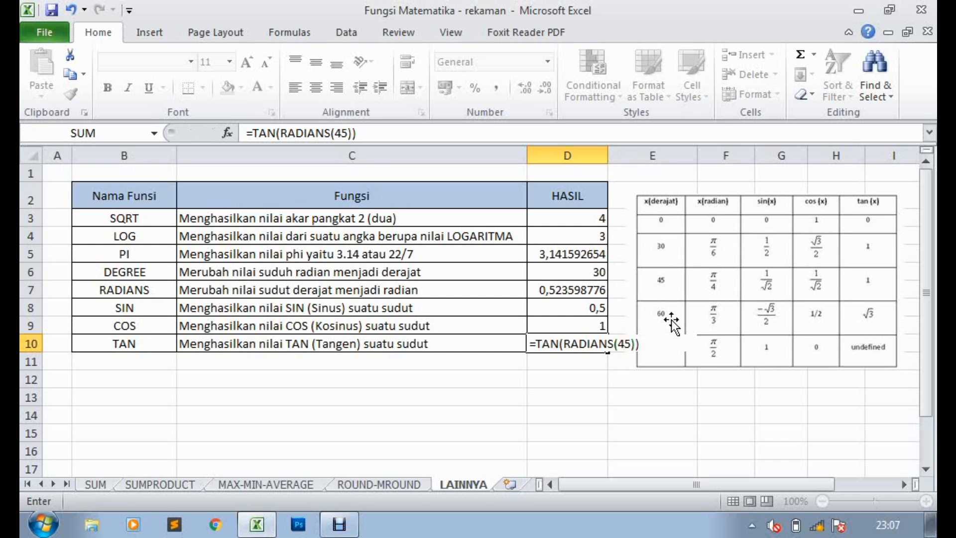
pyautogui.press('Return')
pyautogui.click(563, 342)
pyautogui.click(524, 377)
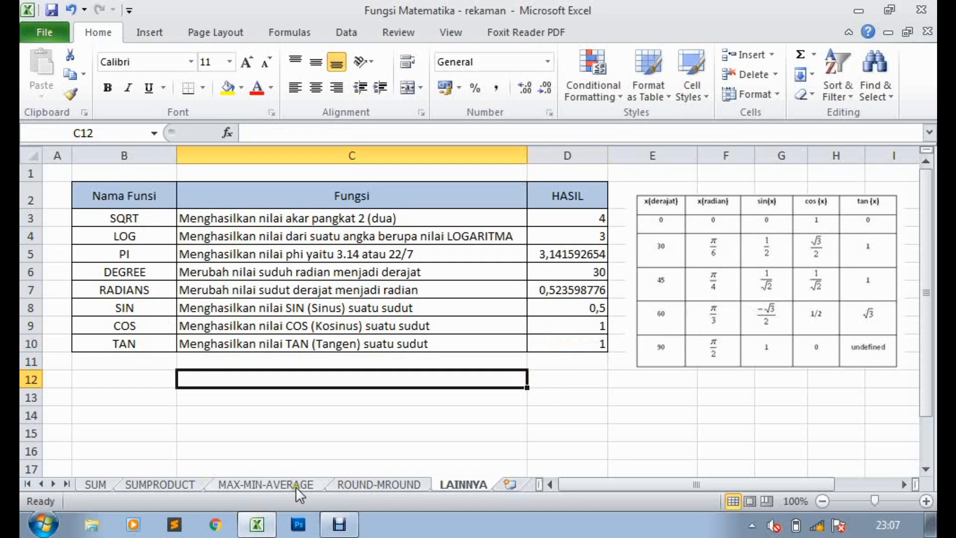
pyautogui.moveTo(137, 222); pyautogui.dragTo(131, 344)
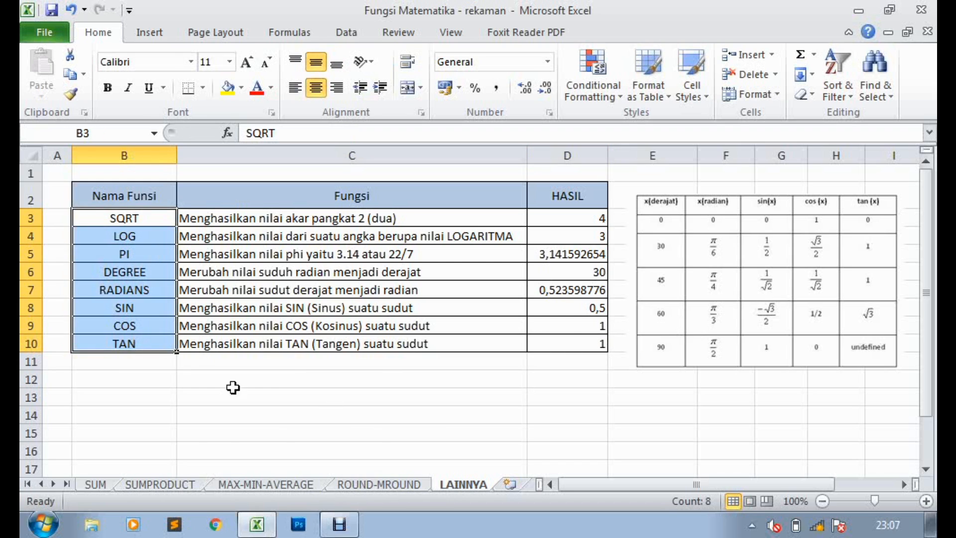
pyautogui.click(500, 438)
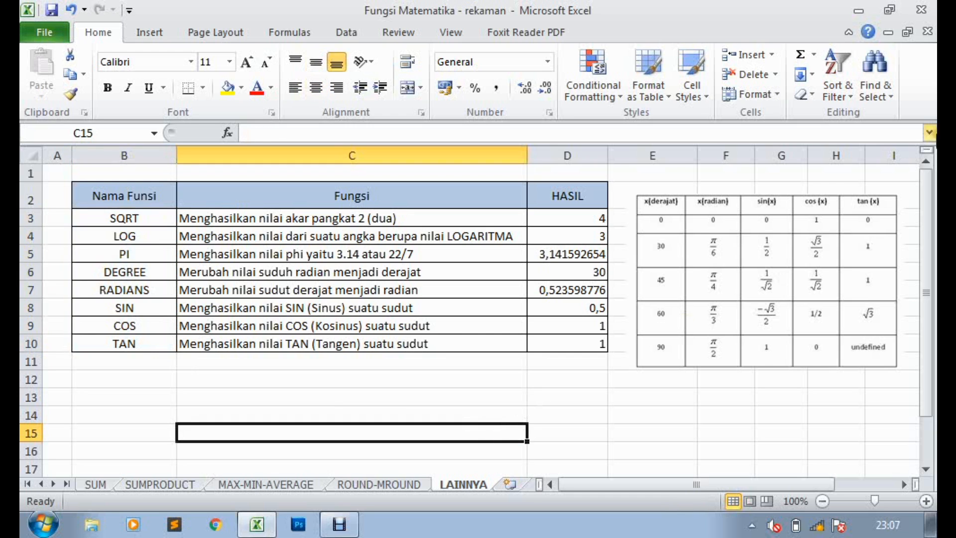
# - Close the Fungsi Matematika - rekaman workbook and exit the program
pyautogui.click(921, 10)
pyautogui.click(400, 301)
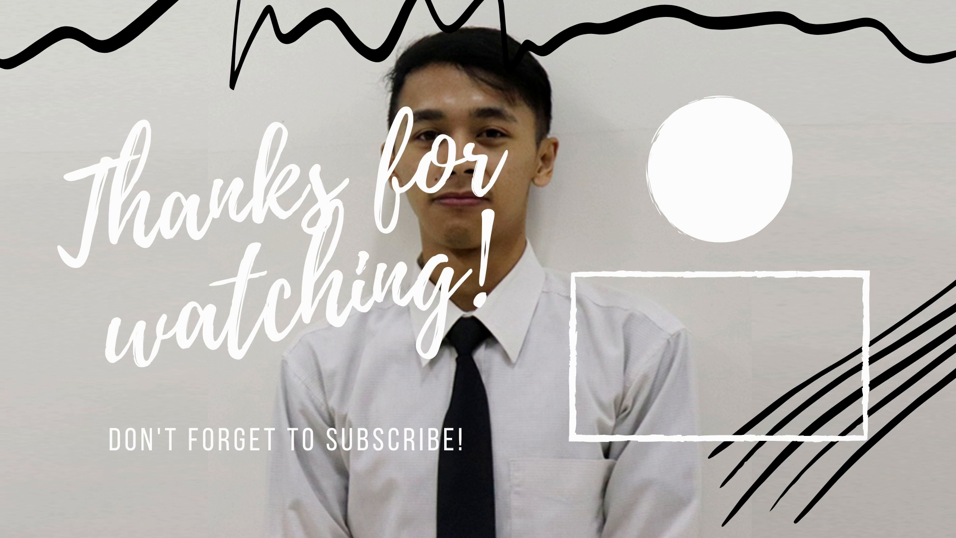